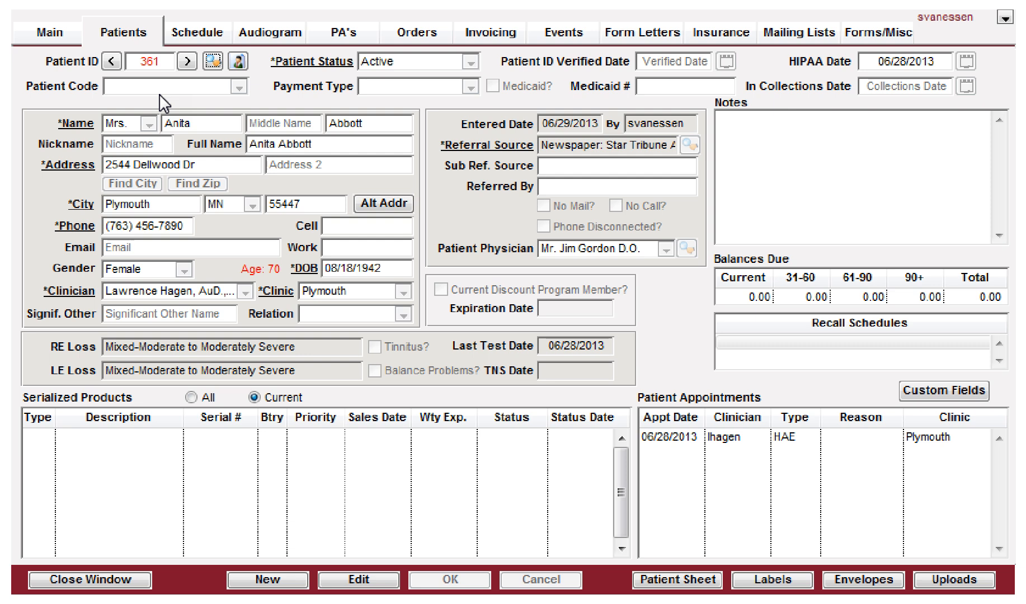
# Step: Open the patient's purchase agreements and start a new purchase agreement
pyautogui.click(338, 38)
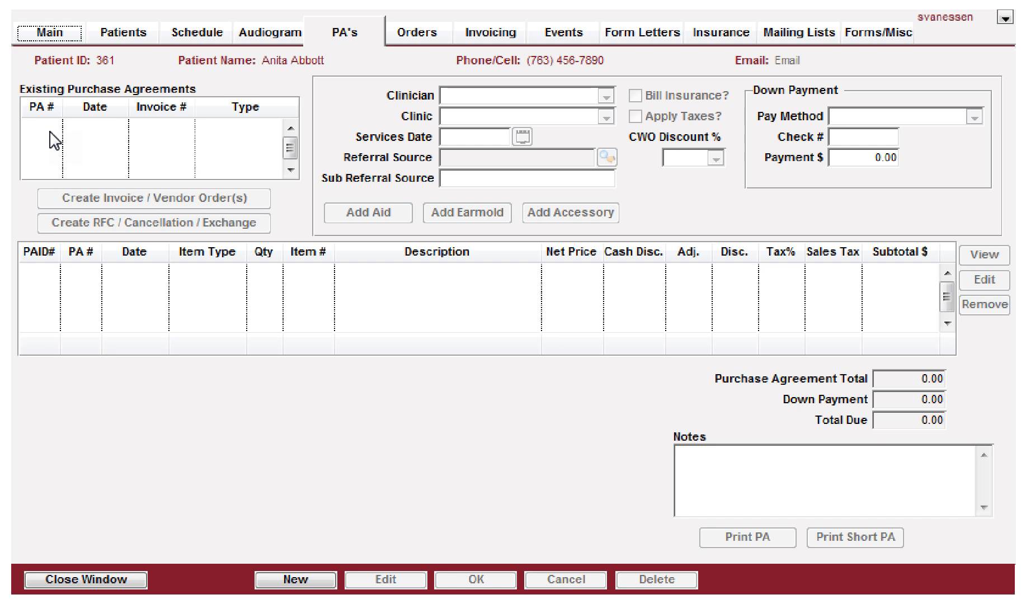
pyautogui.click(282, 581)
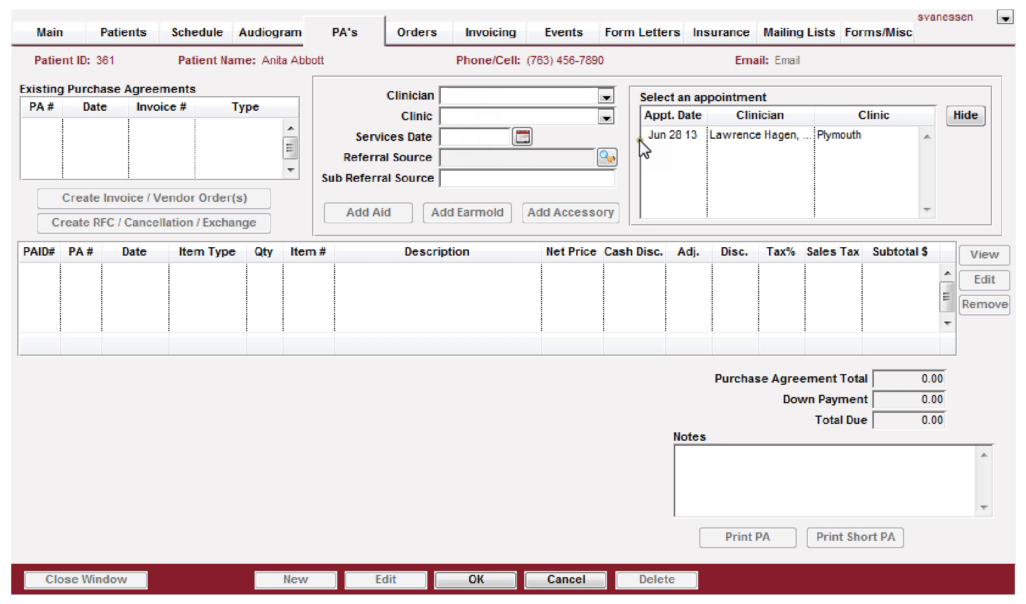
# Step: Select the Jun 28 13 appointment to fill the agreement's clinician, clinic and services date
pyautogui.click(713, 136)
pyautogui.click(684, 135)
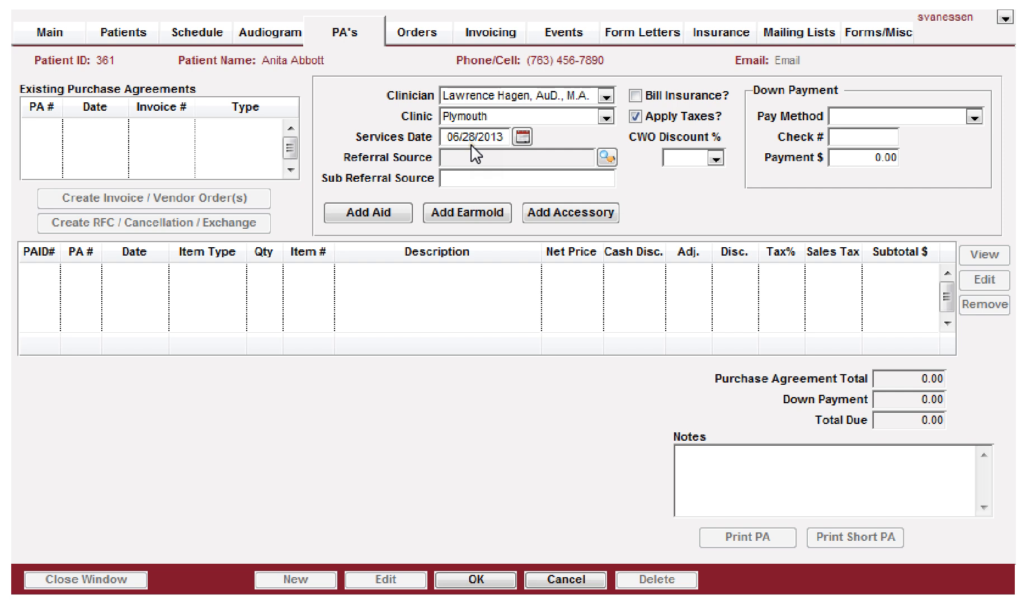
# Step: Review the clinician list and set the services date to 28 June 2013 from the calendar
pyautogui.click(490, 97)
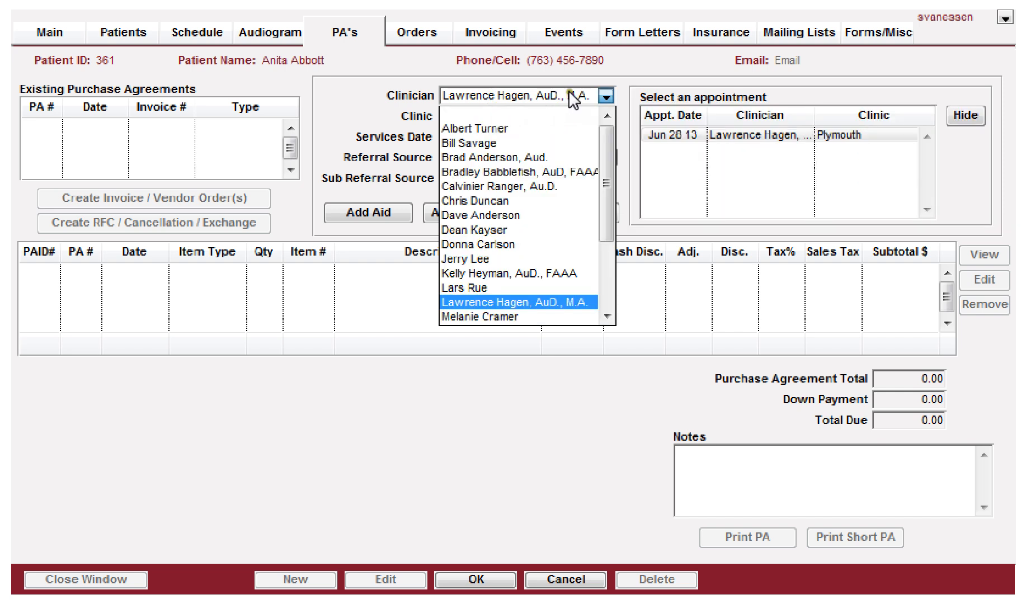
pyautogui.click(510, 95)
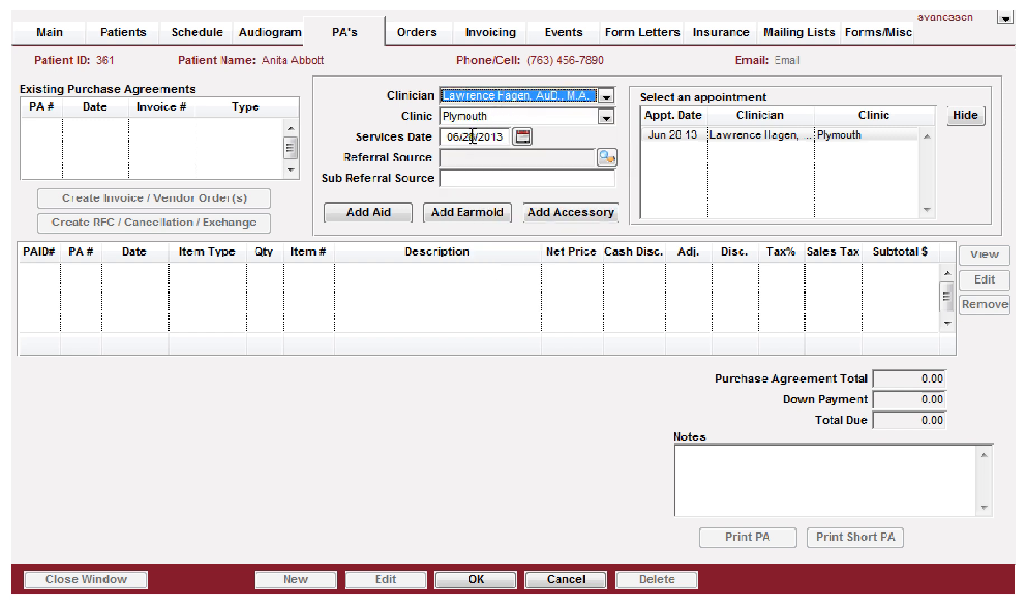
pyautogui.click(522, 136)
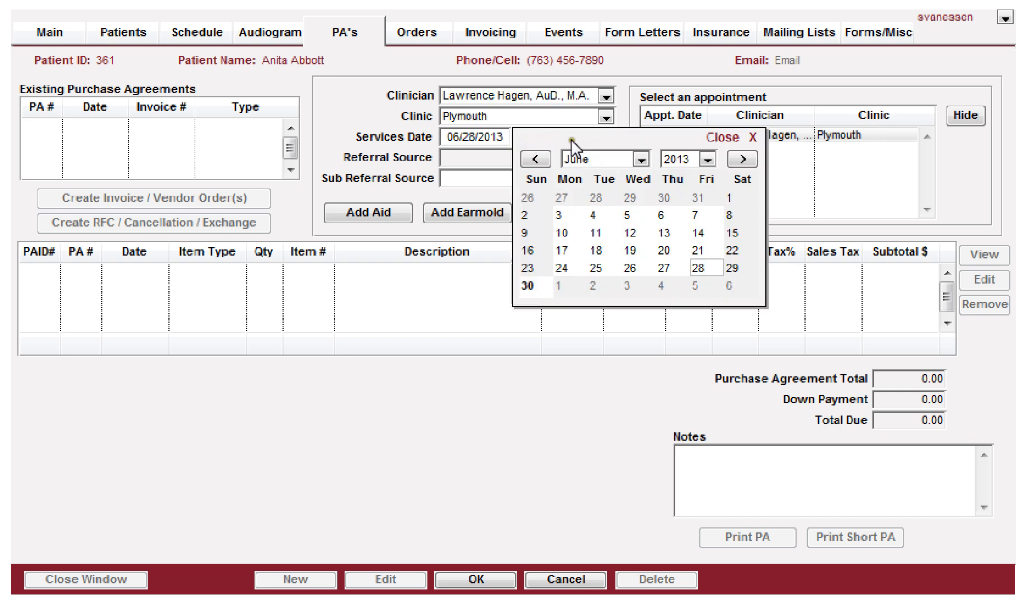
pyautogui.click(700, 273)
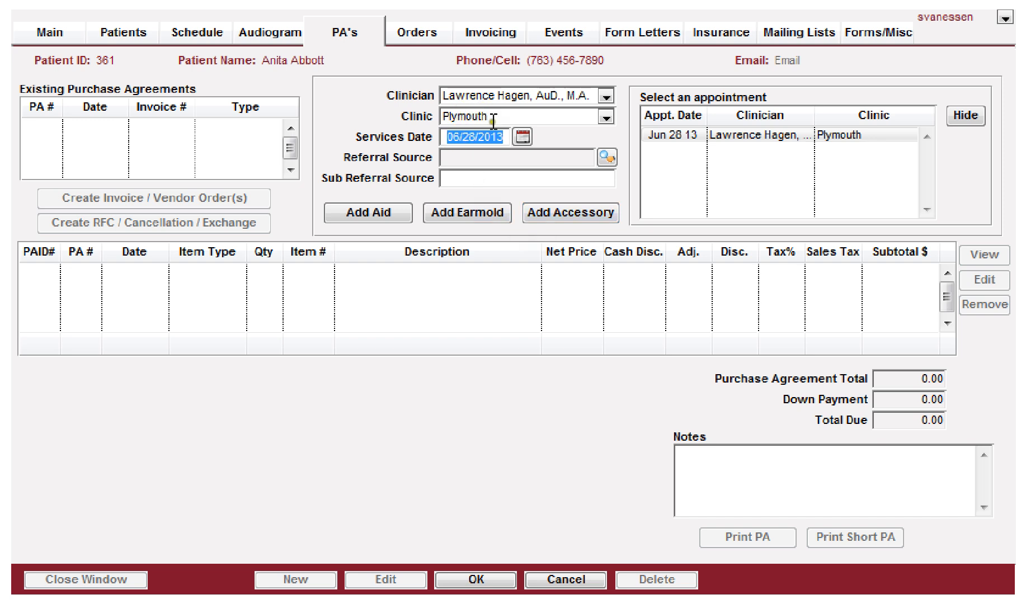
# Step: Set the referral source to the Direct Mail Spring 2013 campaign
pyautogui.click(605, 160)
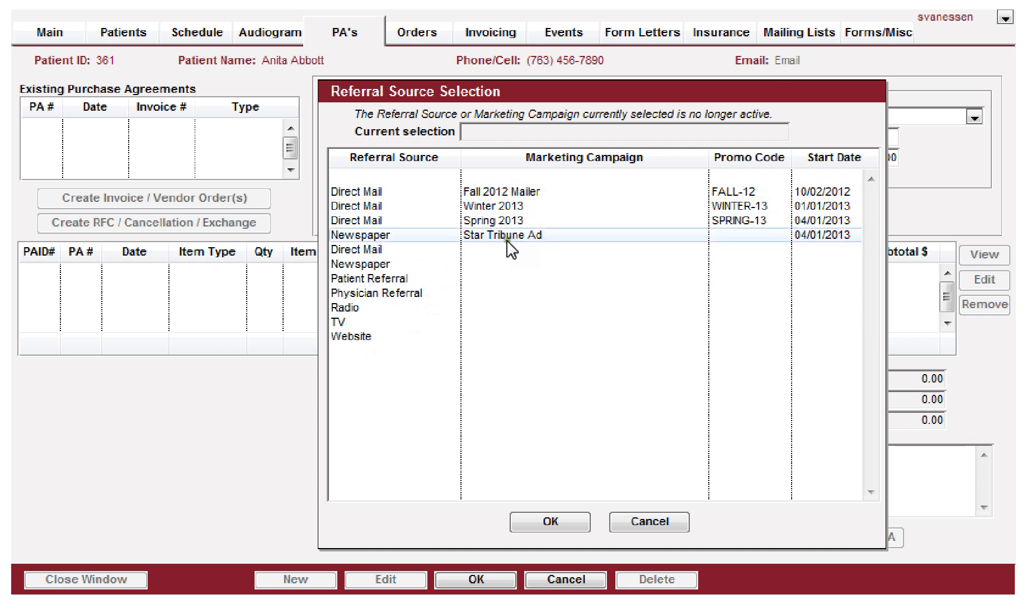
pyautogui.click(365, 220)
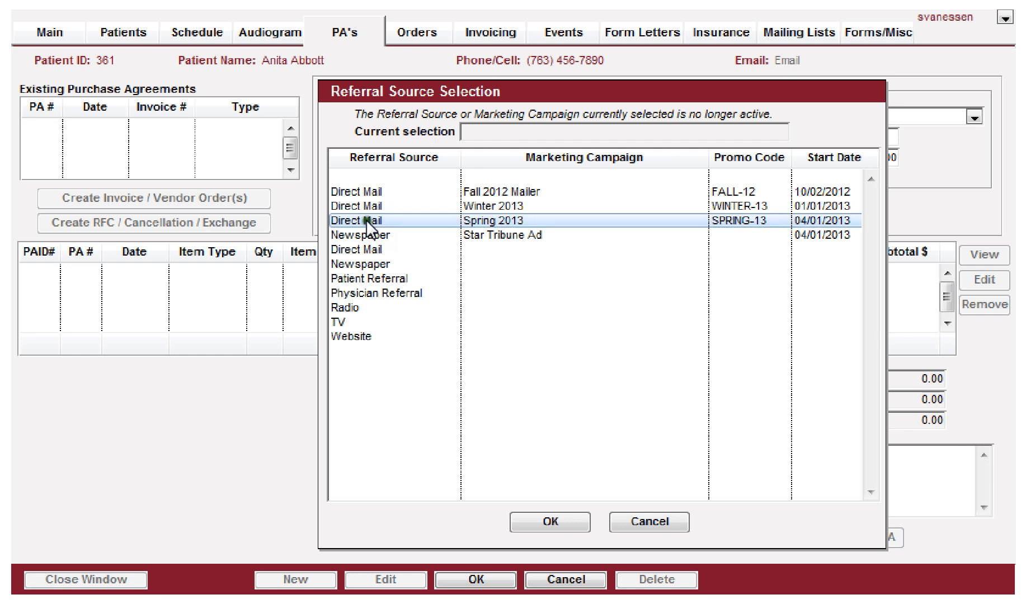
pyautogui.click(549, 522)
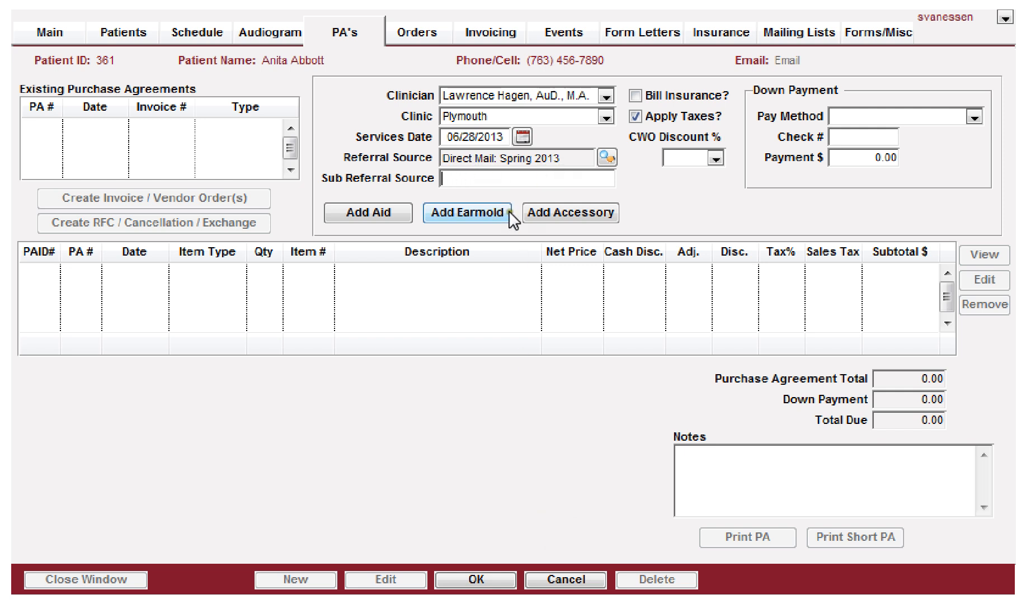
pyautogui.click(482, 181)
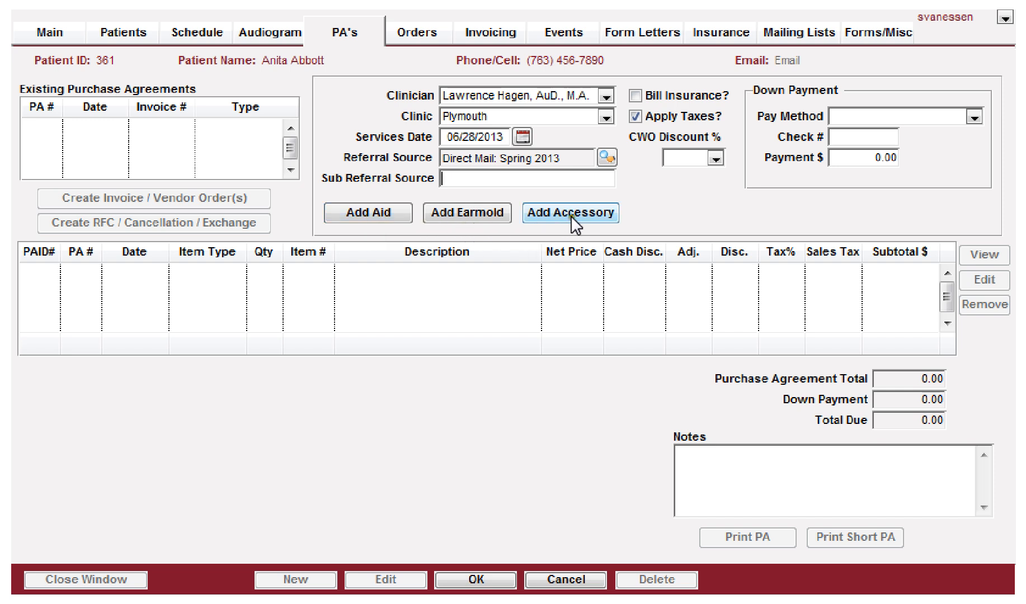
# Step: Add a right hearing aid by item number 3870 and review its manufacturer and model choices
pyautogui.click(355, 214)
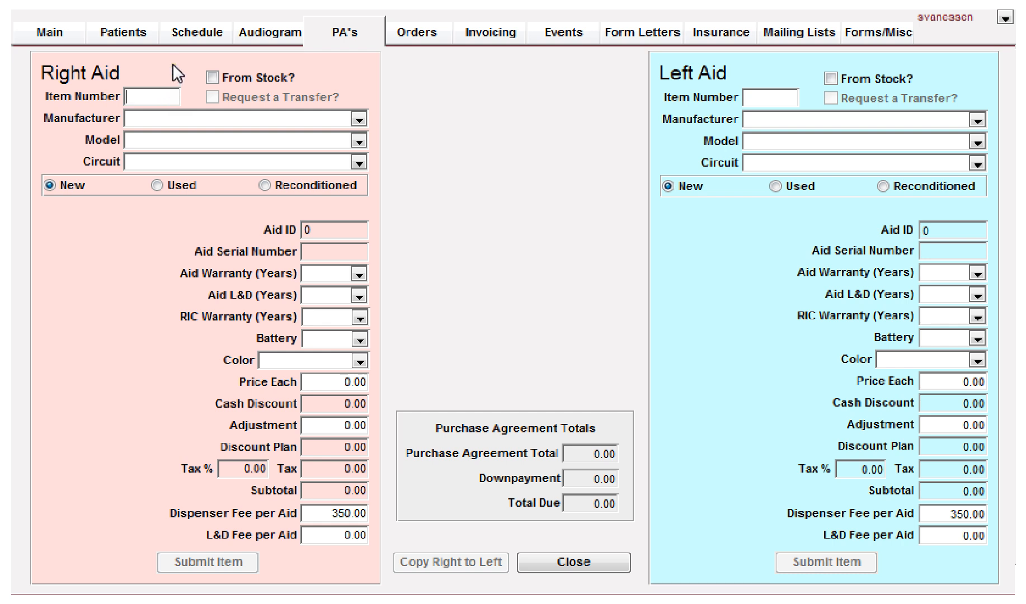
pyautogui.write('3870')
pyautogui.press('Tab')
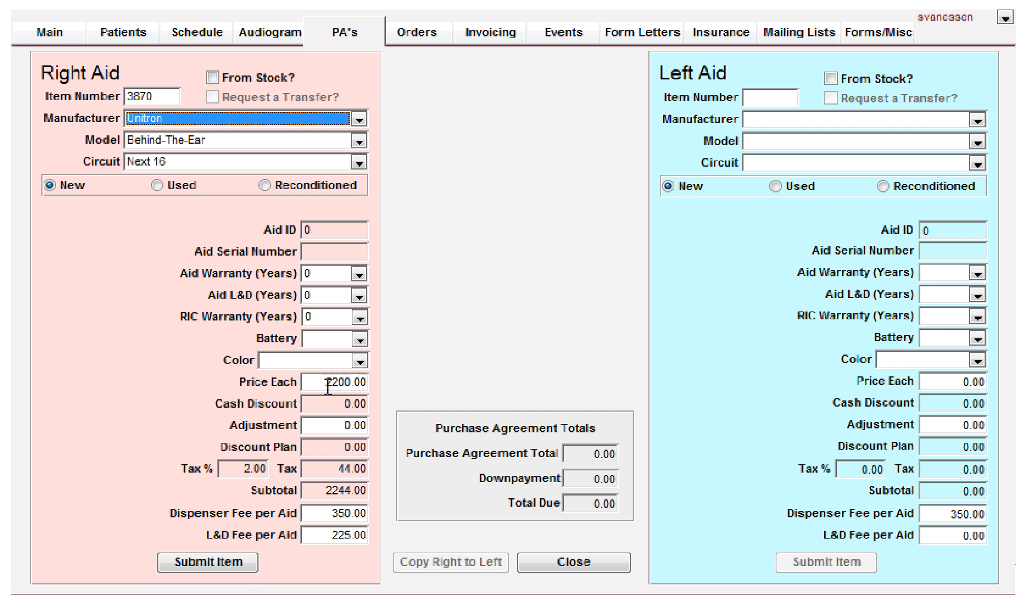
pyautogui.click(163, 115)
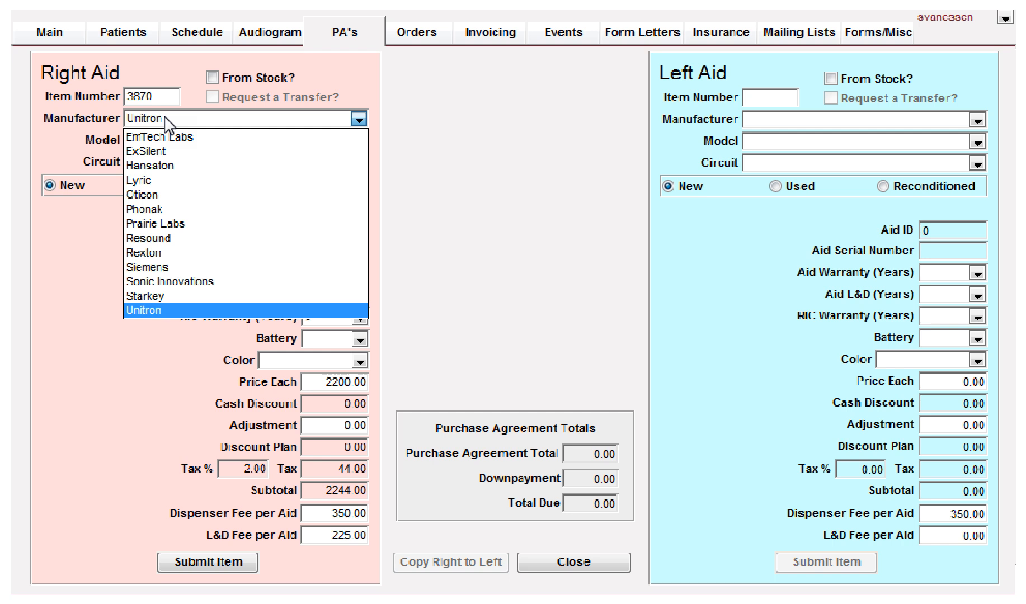
pyautogui.click(165, 119)
pyautogui.click(166, 142)
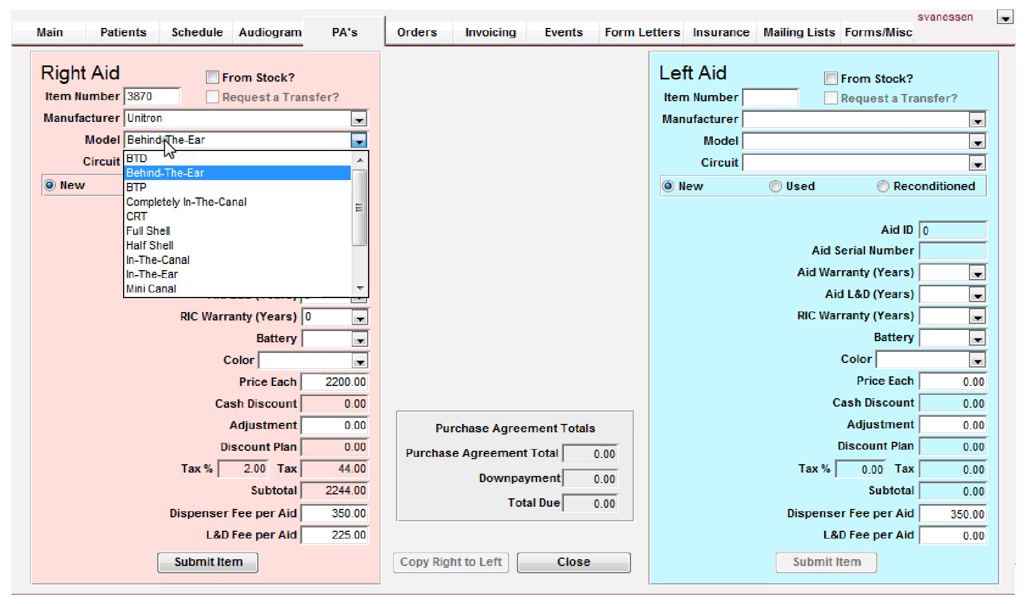
pyautogui.click(166, 142)
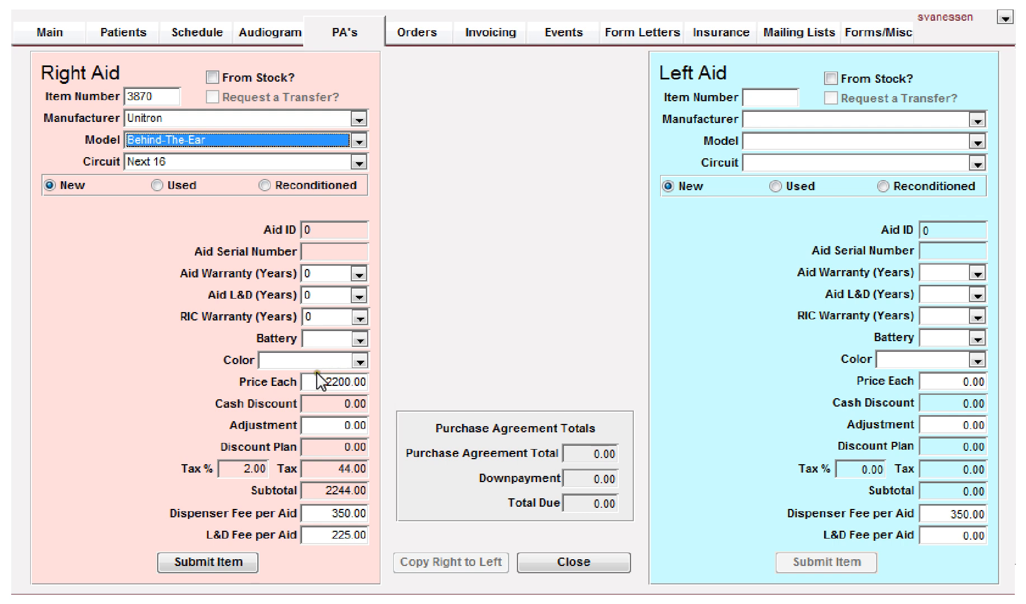
# Step: Set the right aid's warranty and L&D coverage to 2 years each
pyautogui.click(359, 275)
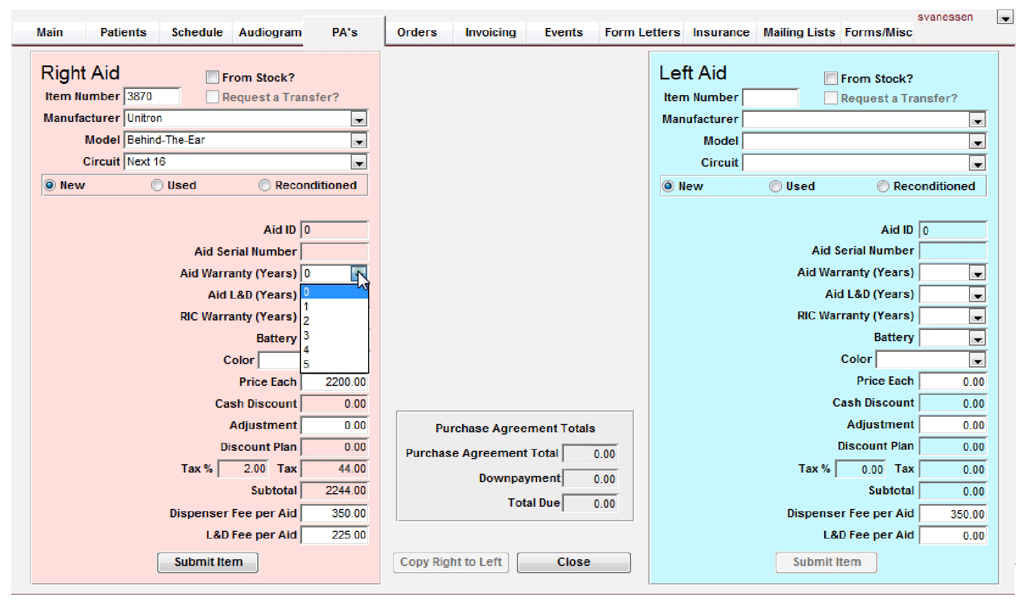
pyautogui.click(321, 320)
pyautogui.click(328, 295)
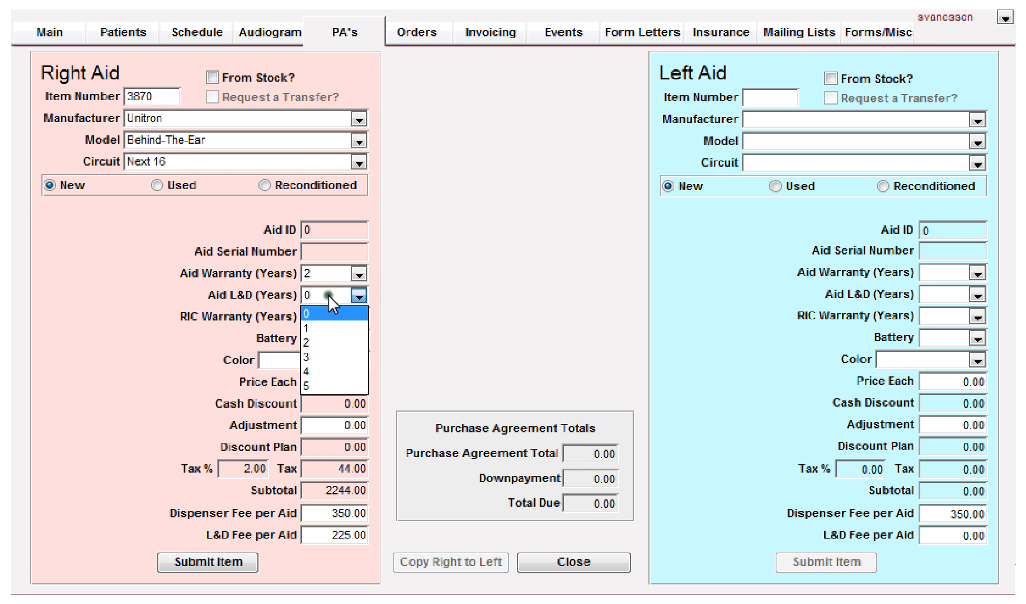
pyautogui.click(314, 341)
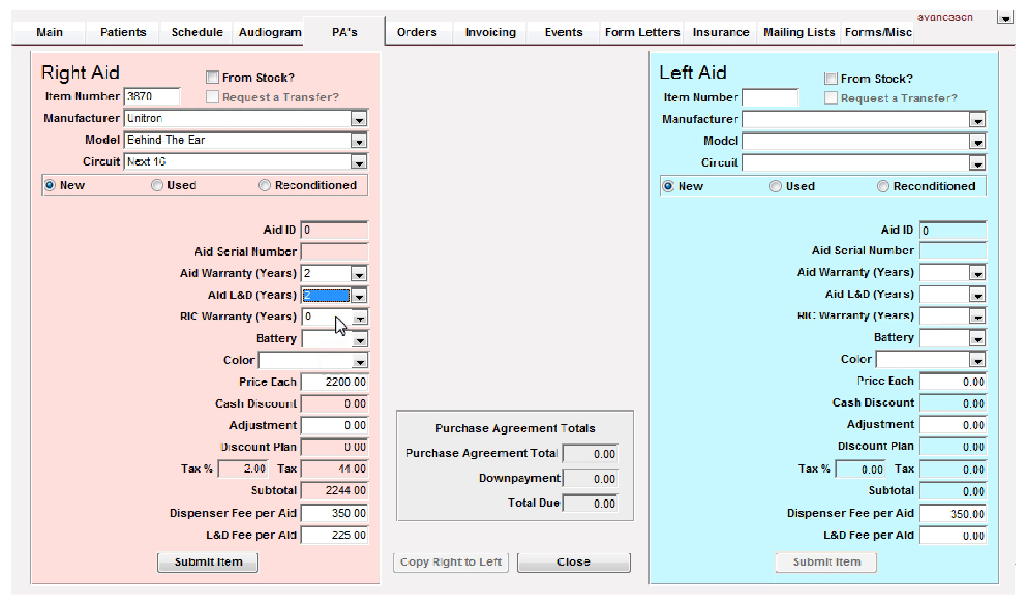
# Step: Set the right aid's battery size to 13 and colour to Beige
pyautogui.click(338, 340)
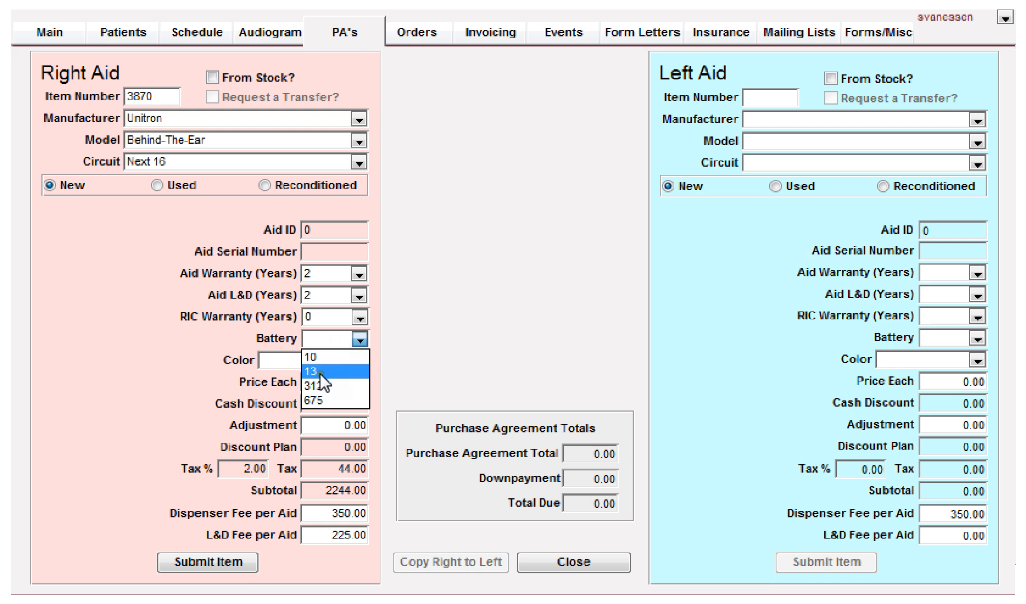
pyautogui.click(322, 370)
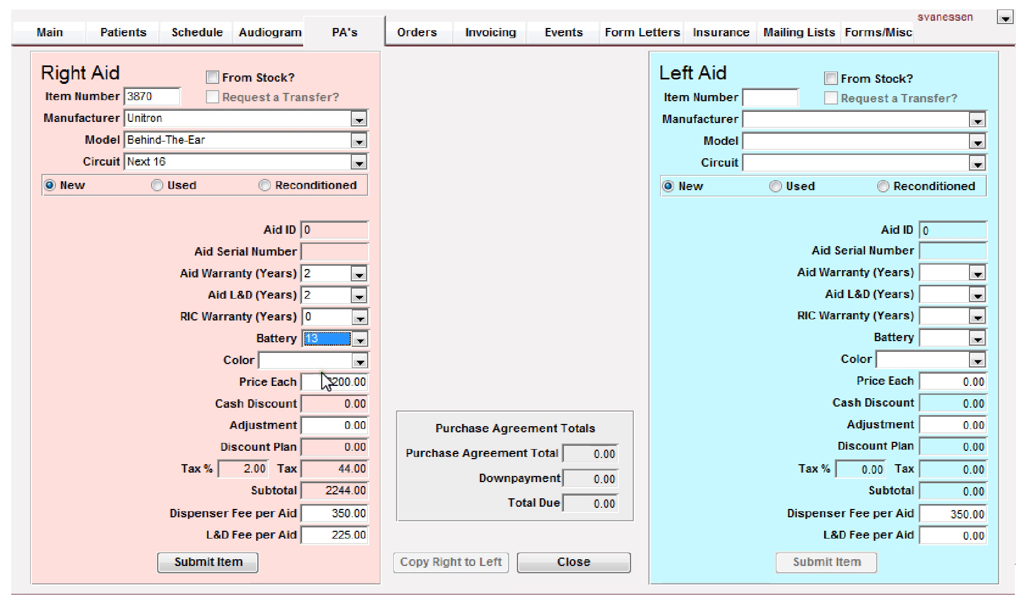
pyautogui.click(323, 361)
pyautogui.click(310, 374)
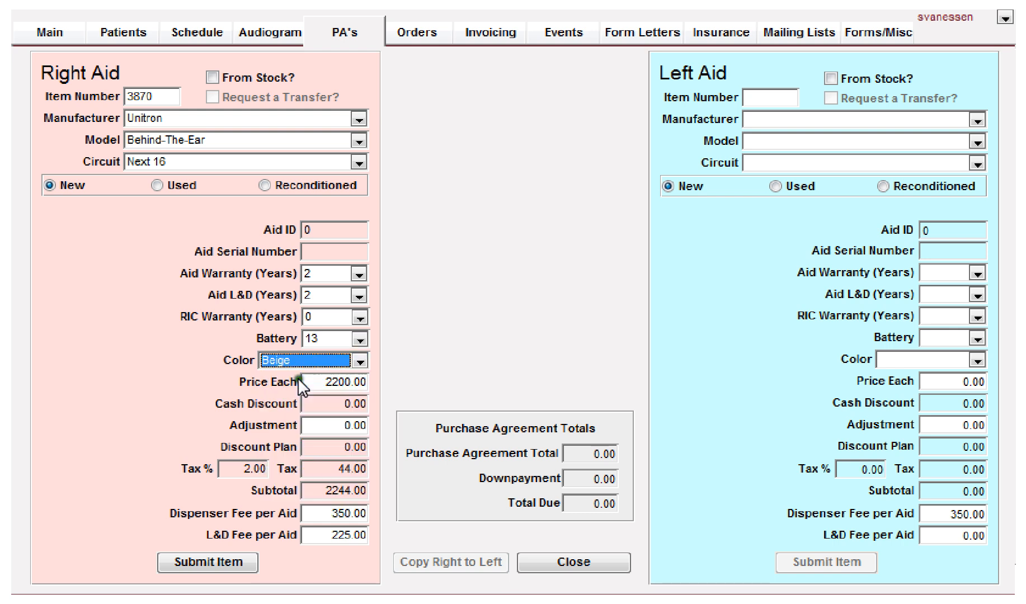
# Step: Set the right aid's price to 2300.00 and its adjustment to 150
pyautogui.click(330, 383)
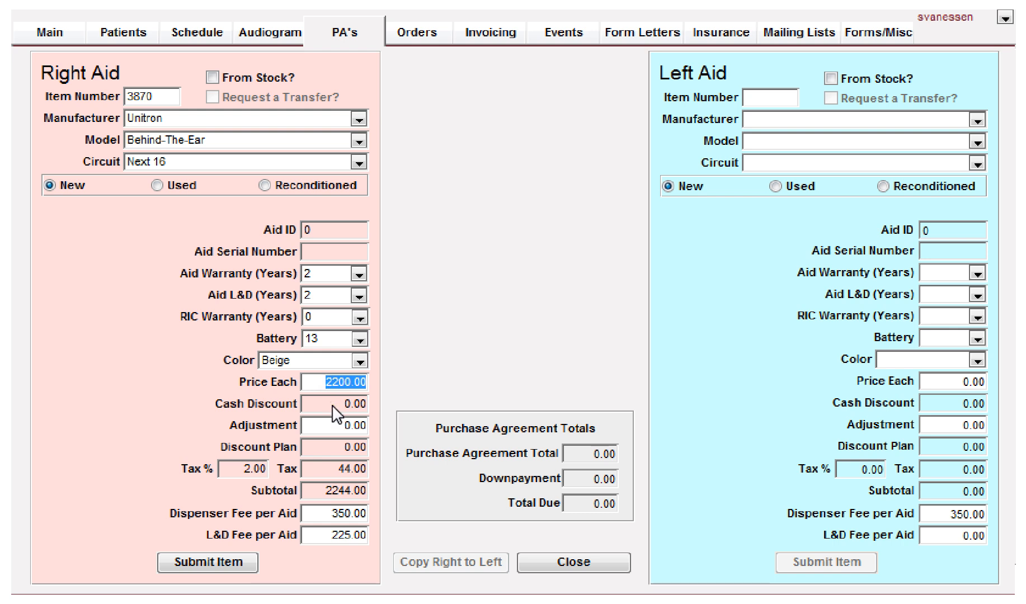
pyautogui.write('2300.00')
pyautogui.press('Tab')
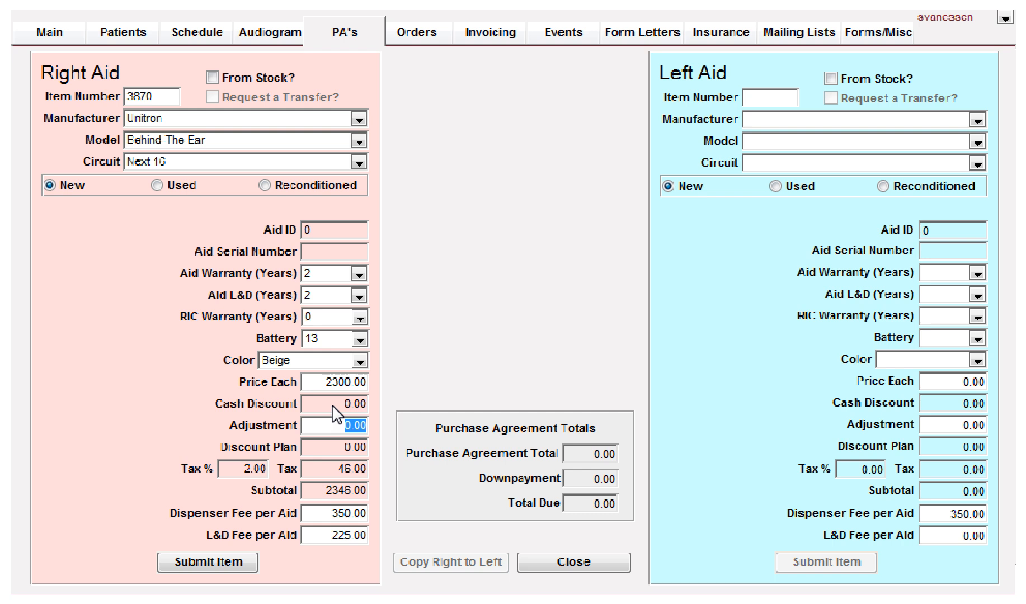
pyautogui.write('150')
pyautogui.press('Tab')
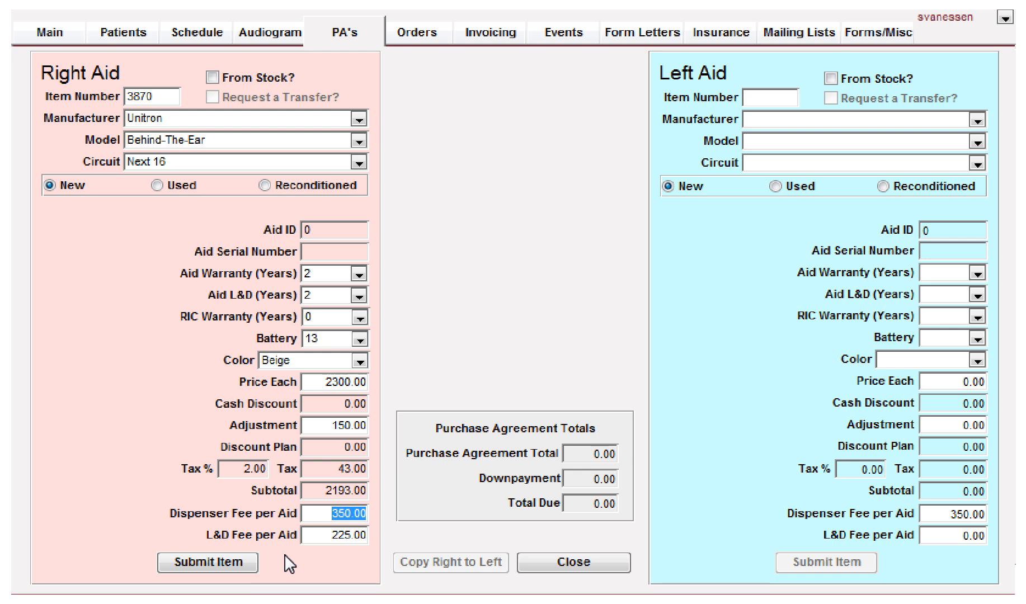
# Step: Set the right aid's L&D fee to 200.00 and submit the right aid item
pyautogui.press('Tab')
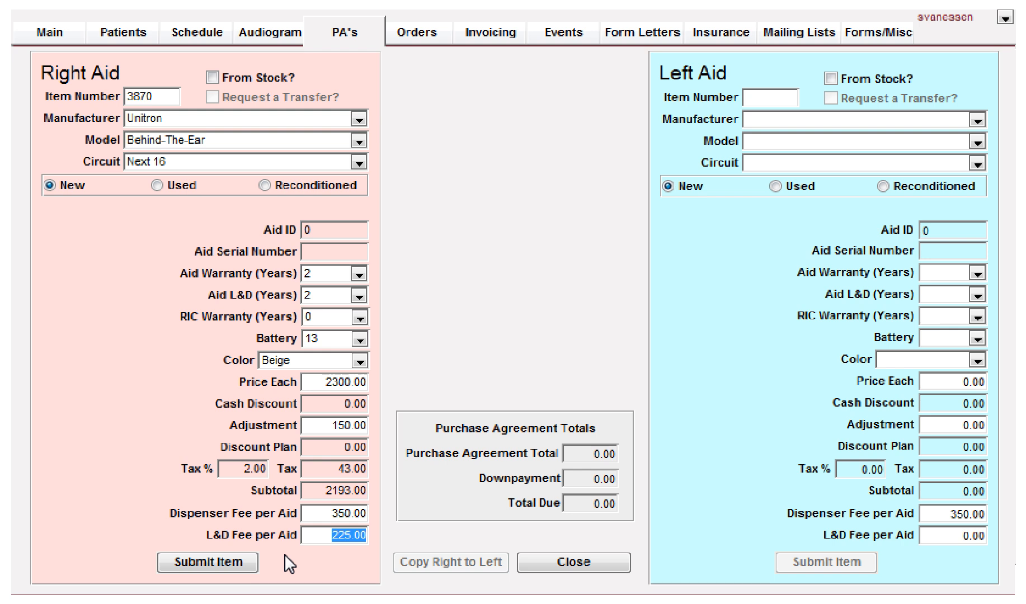
pyautogui.write('250')
pyautogui.press('BackSpace')
pyautogui.press('BackSpace')
pyautogui.write('00')
pyautogui.hotkey('shift', 'Tab')
pyautogui.press('Tab')
pyautogui.press('Tab')
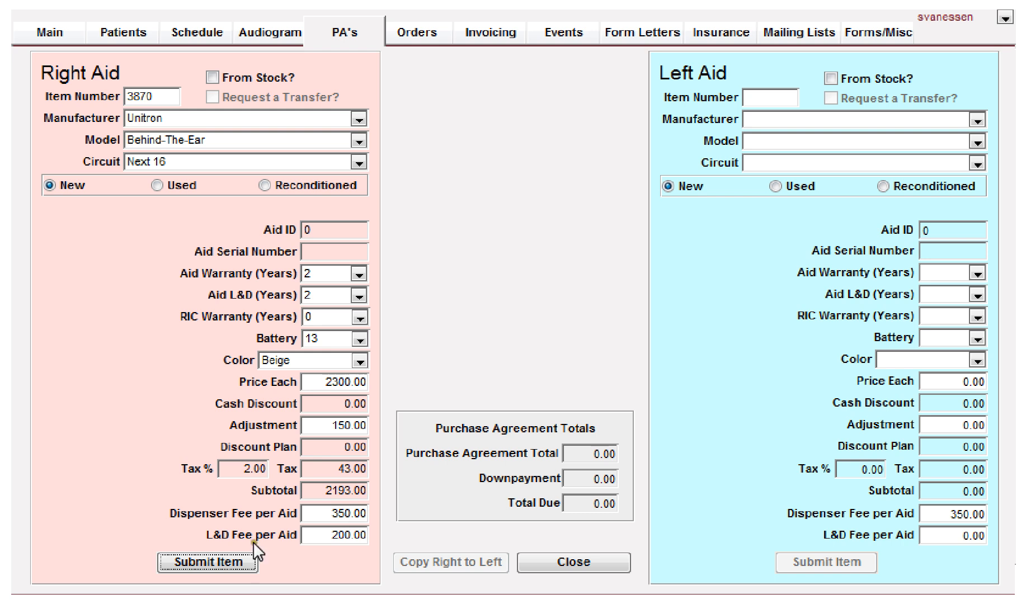
pyautogui.click(187, 560)
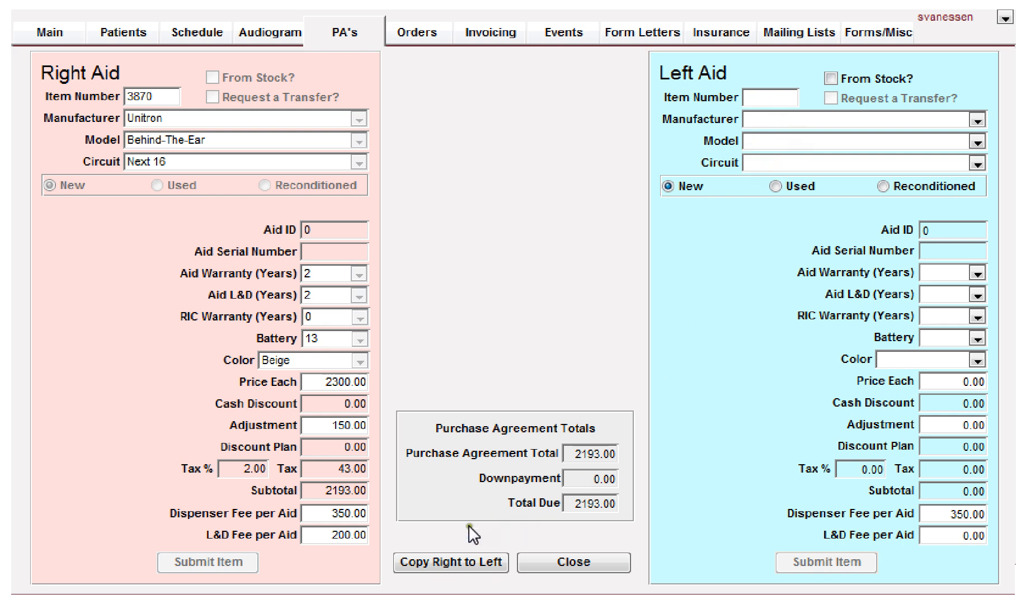
# Step: Copy the right aid's details to the left aid
pyautogui.click(440, 561)
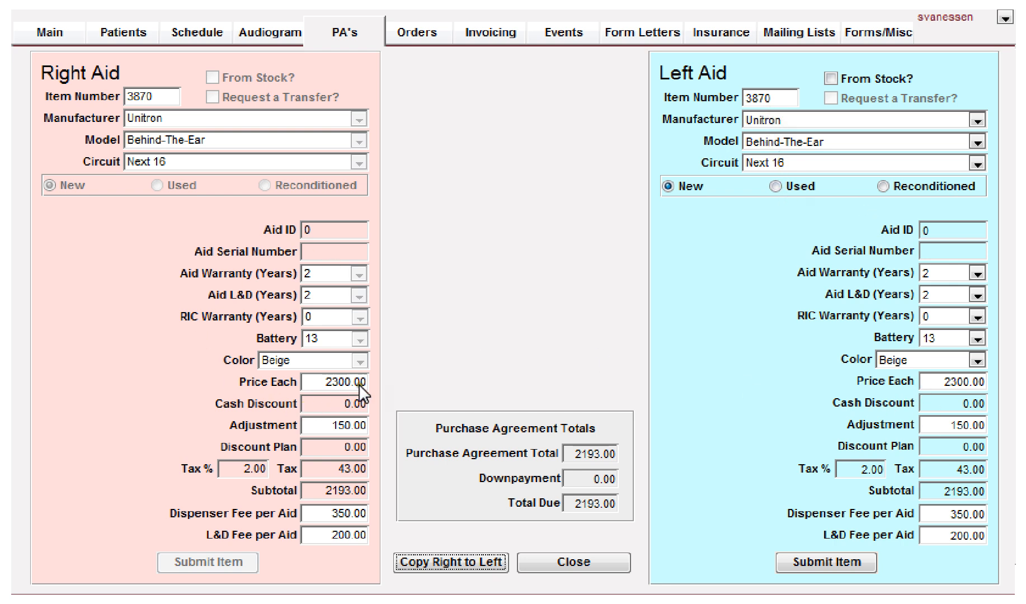
pyautogui.click(953, 274)
pyautogui.click(953, 275)
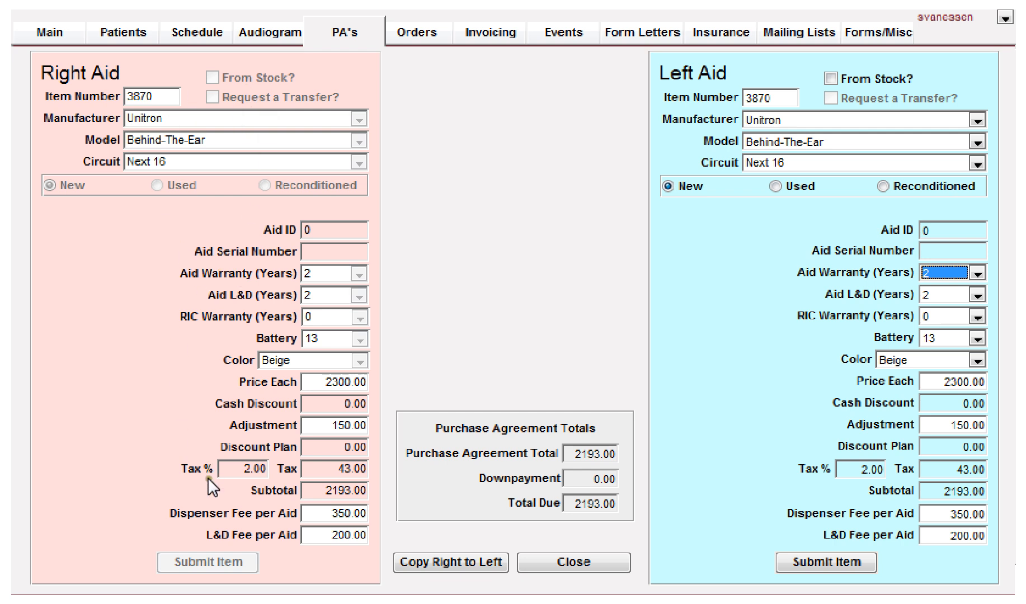
pyautogui.click(831, 78)
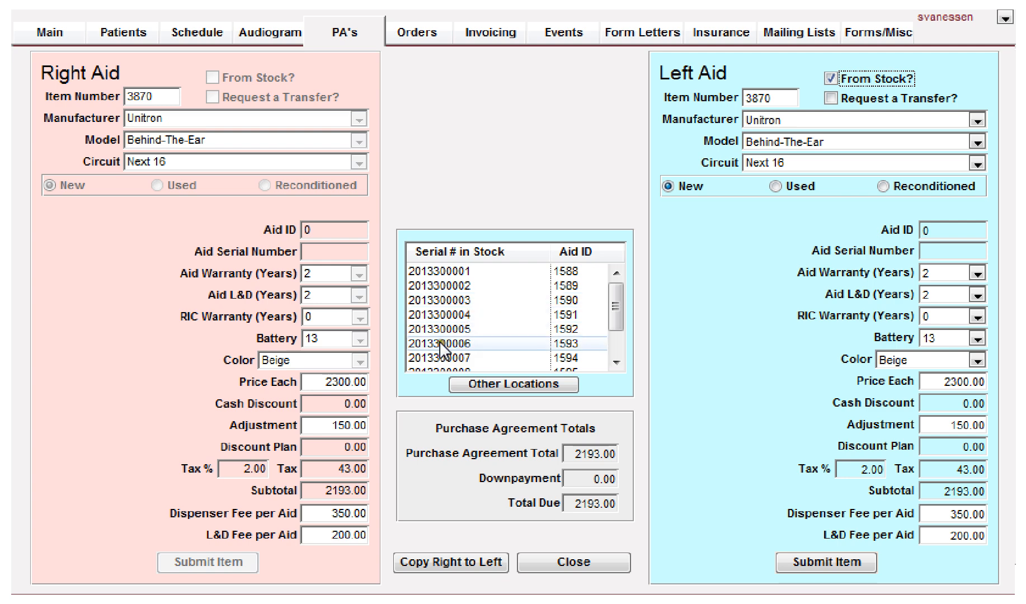
pyautogui.doubleClick(424, 325)
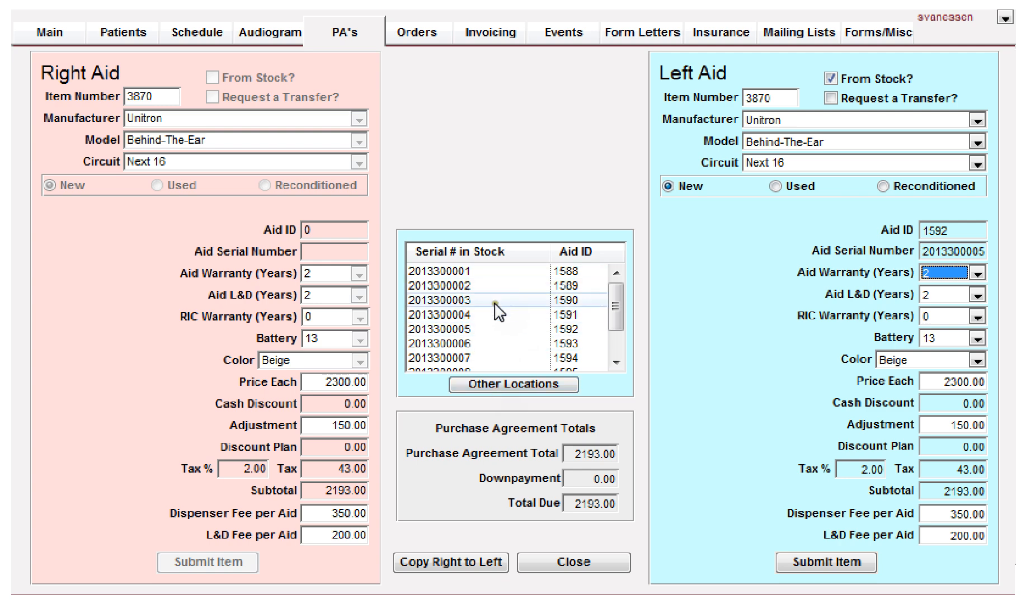
pyautogui.click(497, 382)
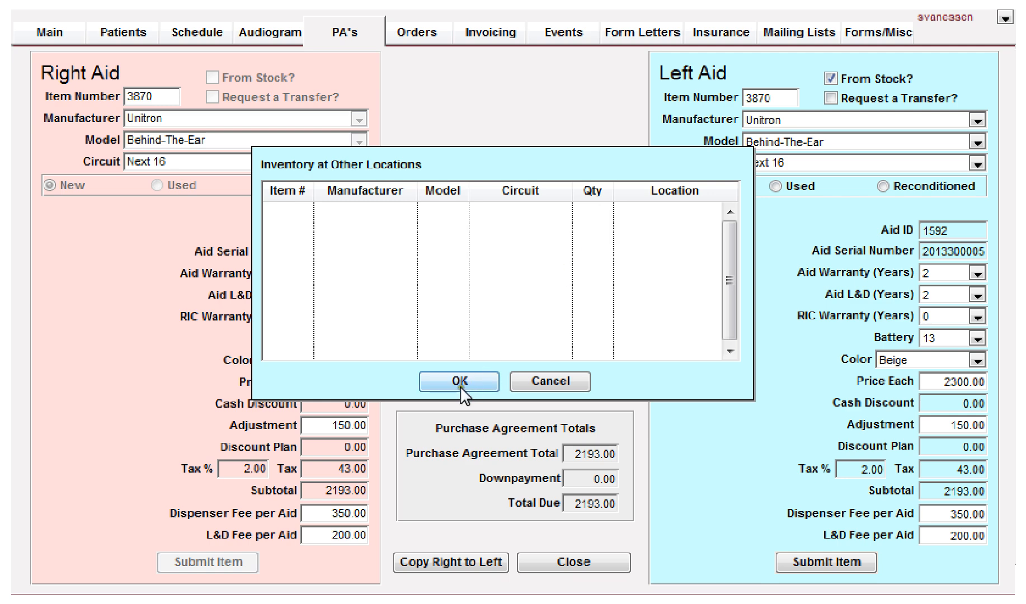
pyautogui.click(541, 377)
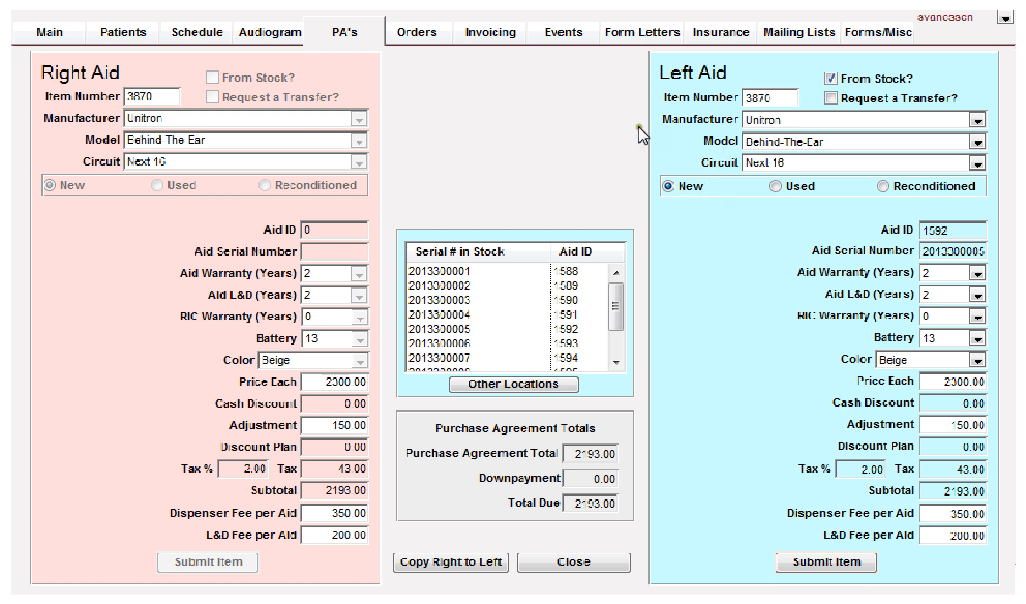
# Step: Clear the From Stock option for the left aid and submit the left aid item
pyautogui.click(830, 77)
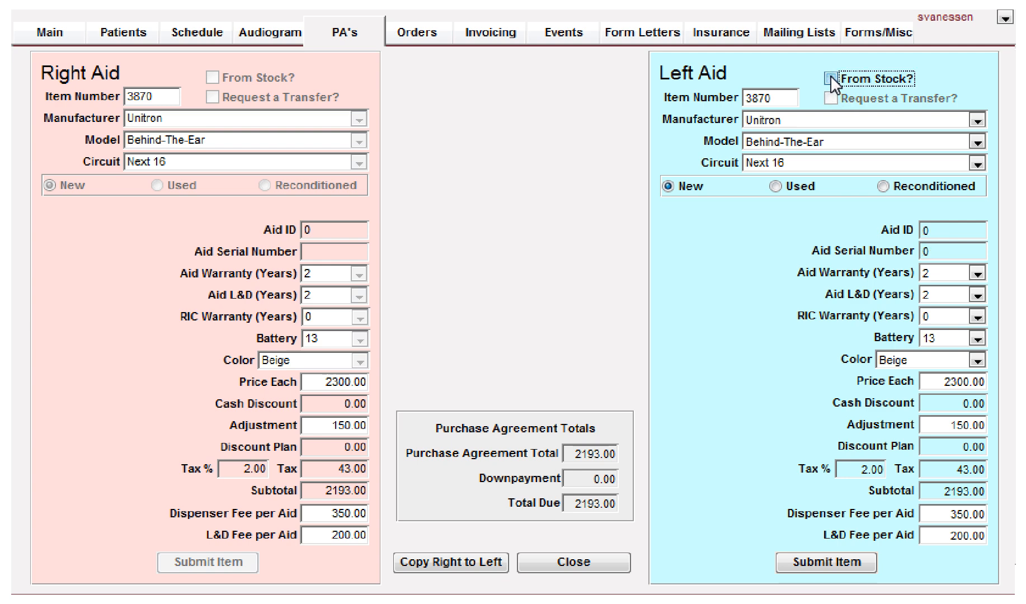
pyautogui.click(925, 251)
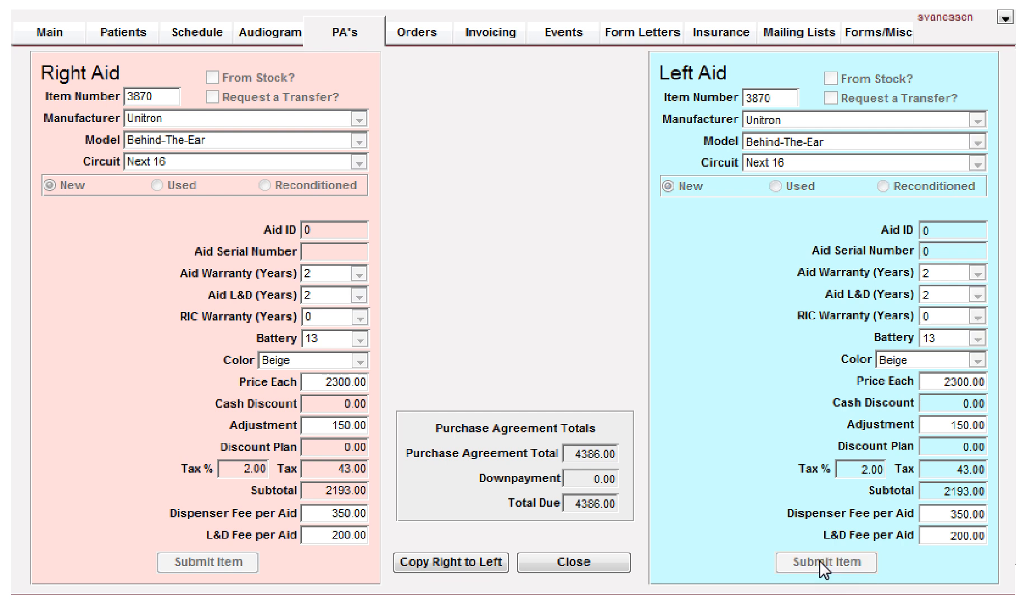
# Step: Add a right earmold from EmTech Labs, type Shell, priced at 100, and submit the item
pyautogui.click(561, 564)
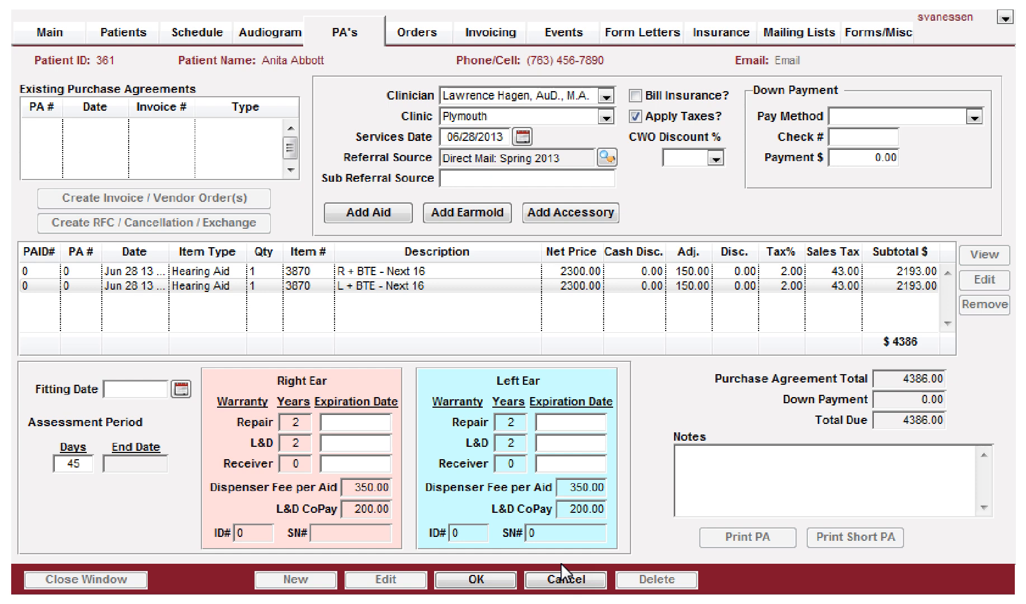
pyautogui.click(69, 285)
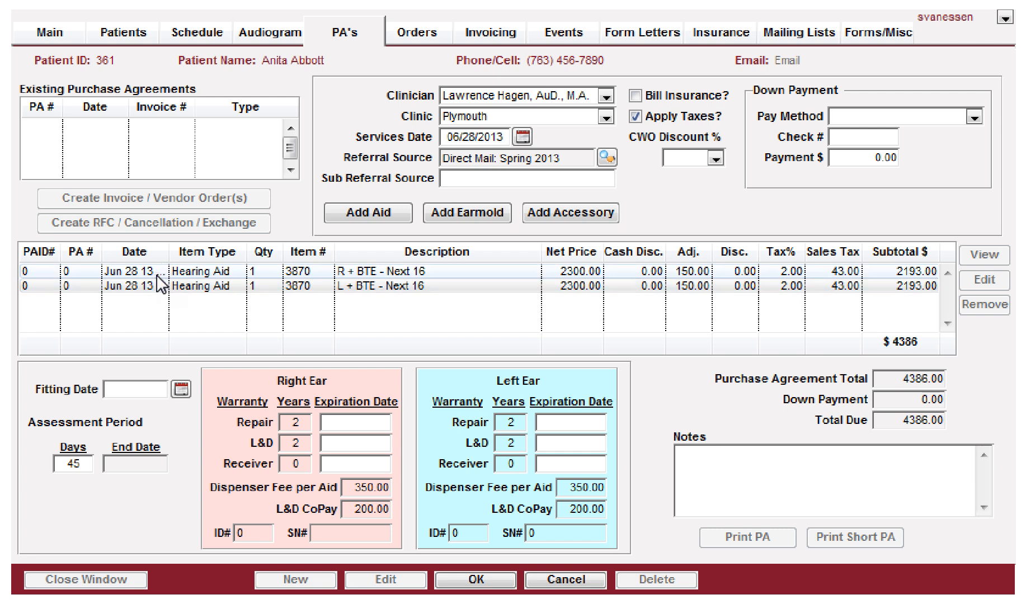
pyautogui.click(457, 215)
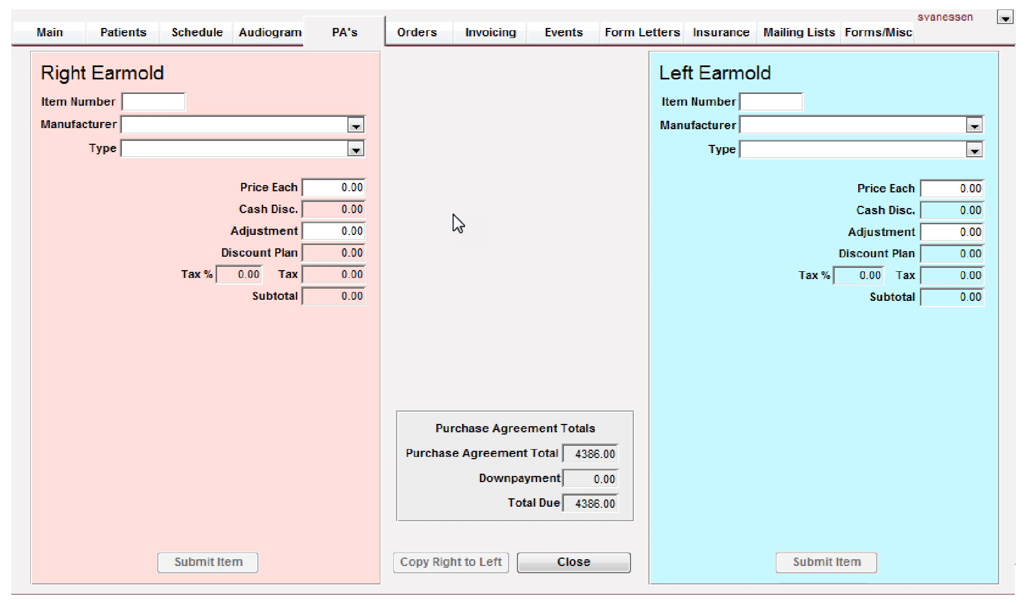
pyautogui.click(164, 124)
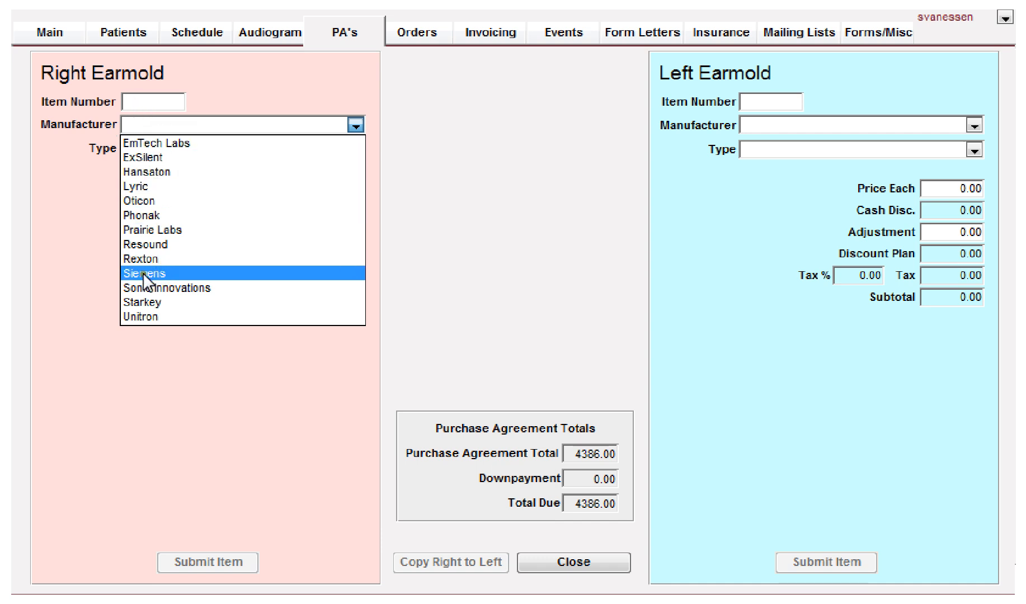
pyautogui.click(133, 144)
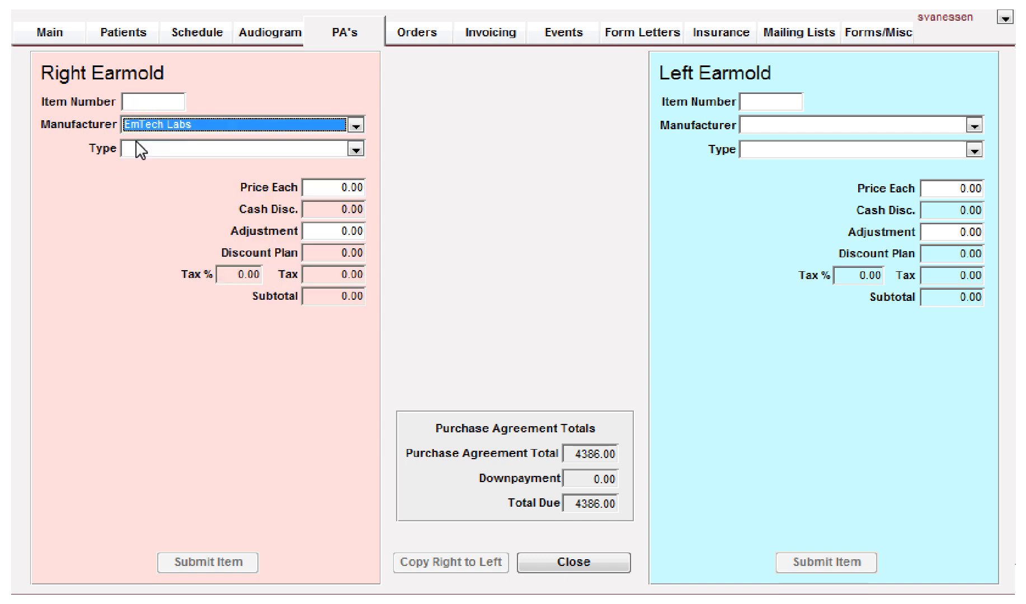
pyautogui.click(161, 148)
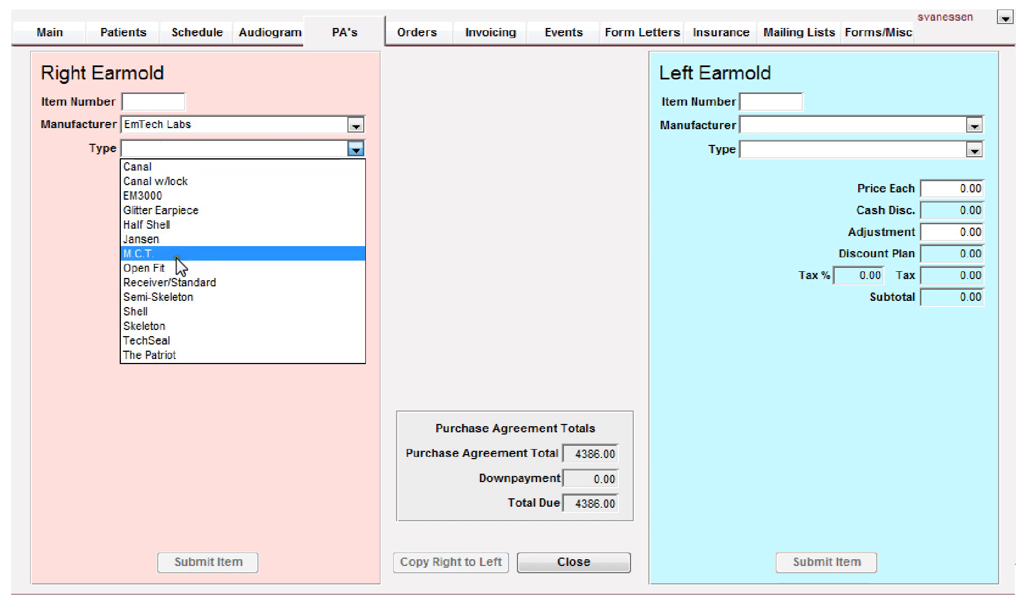
pyautogui.click(142, 309)
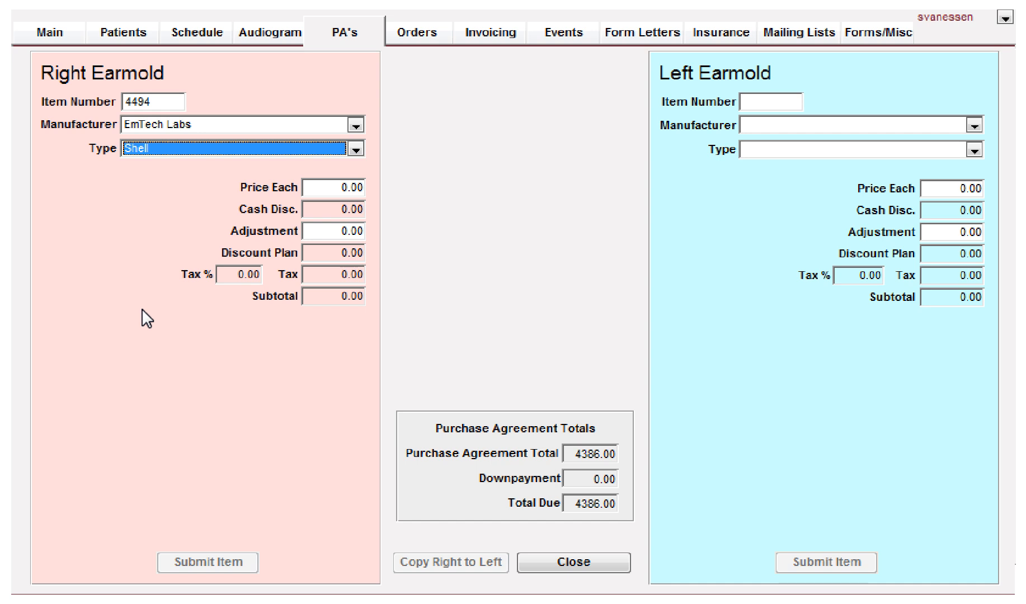
pyautogui.press('Tab')
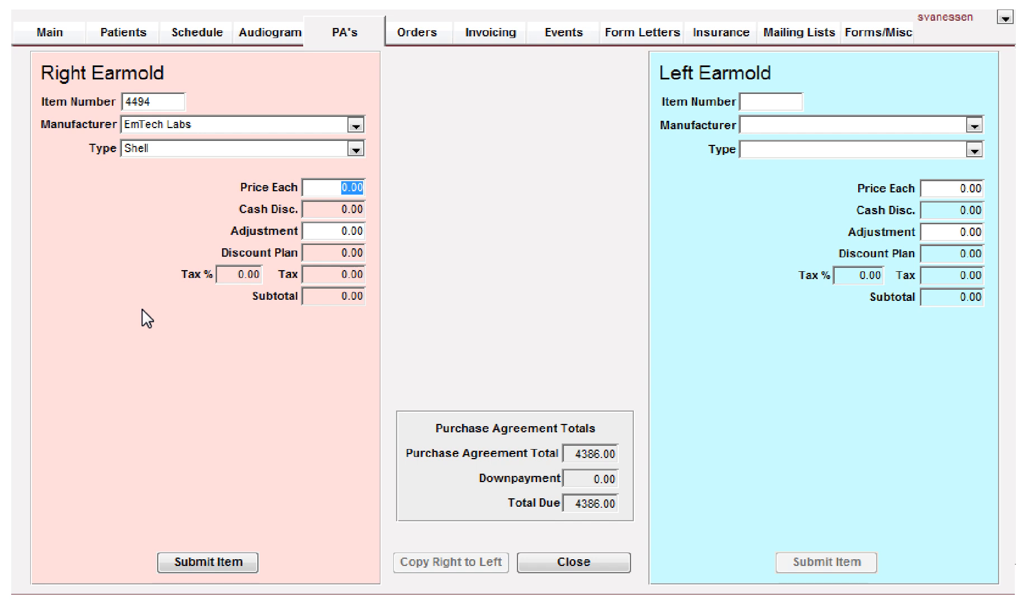
pyautogui.write('100')
pyautogui.press('Tab')
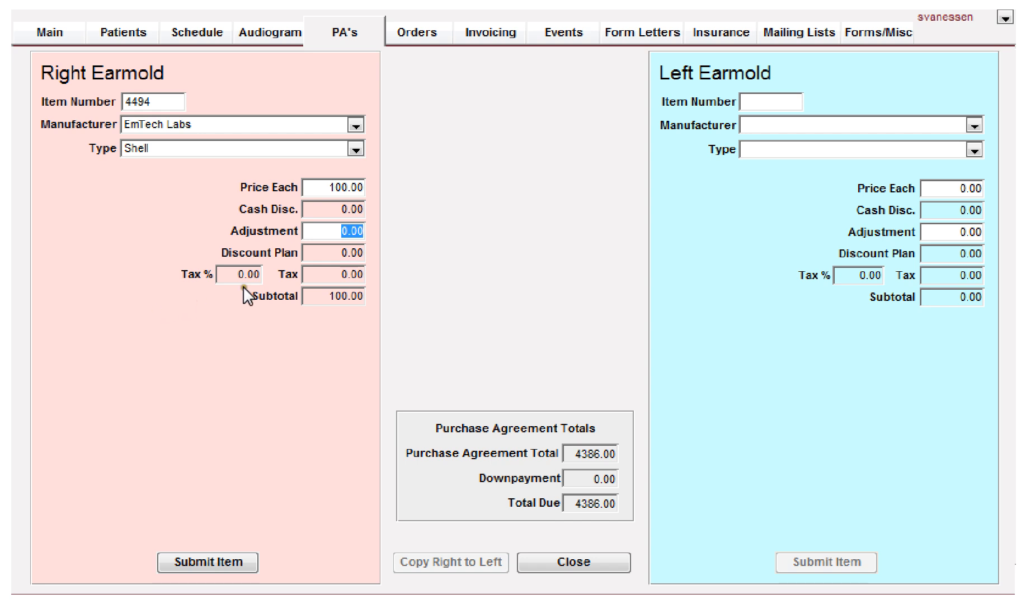
pyautogui.click(191, 560)
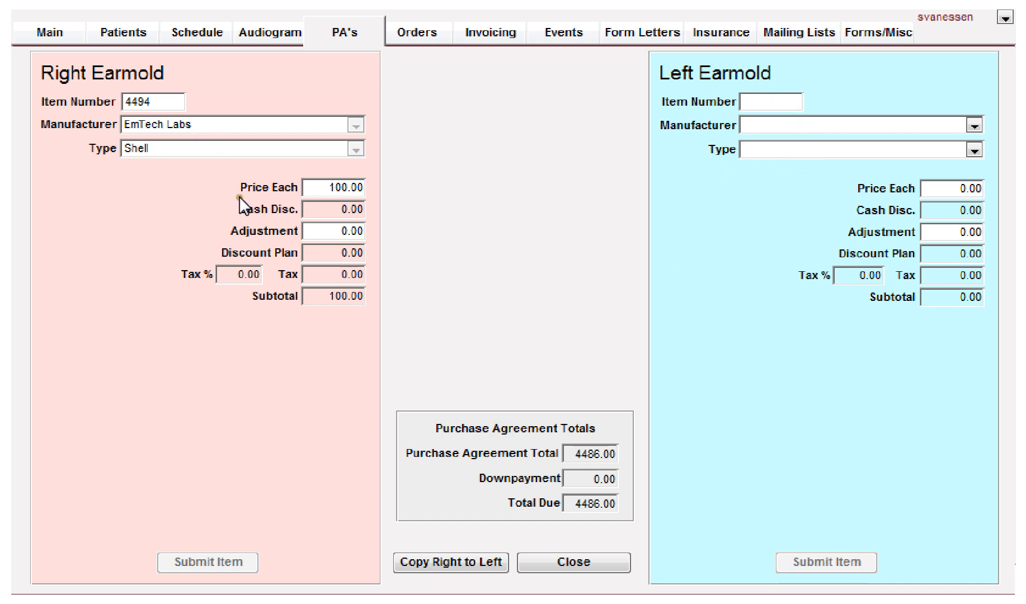
# Step: Copy the right earmold's details to the left earmold, submit the left earmold item and close the earmold form
pyautogui.click(437, 561)
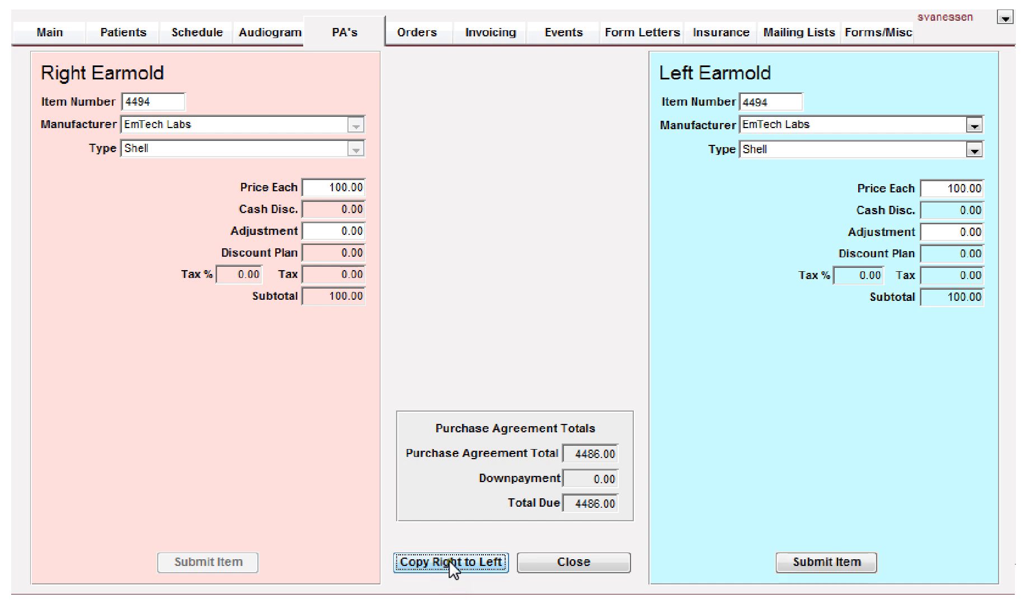
pyautogui.click(766, 122)
pyautogui.click(786, 129)
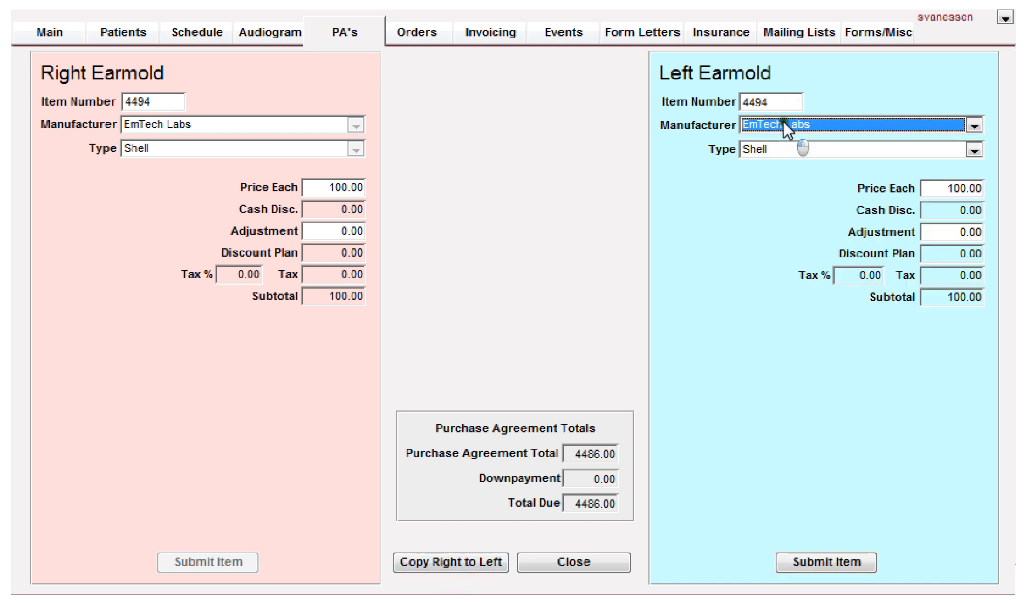
pyautogui.click(791, 149)
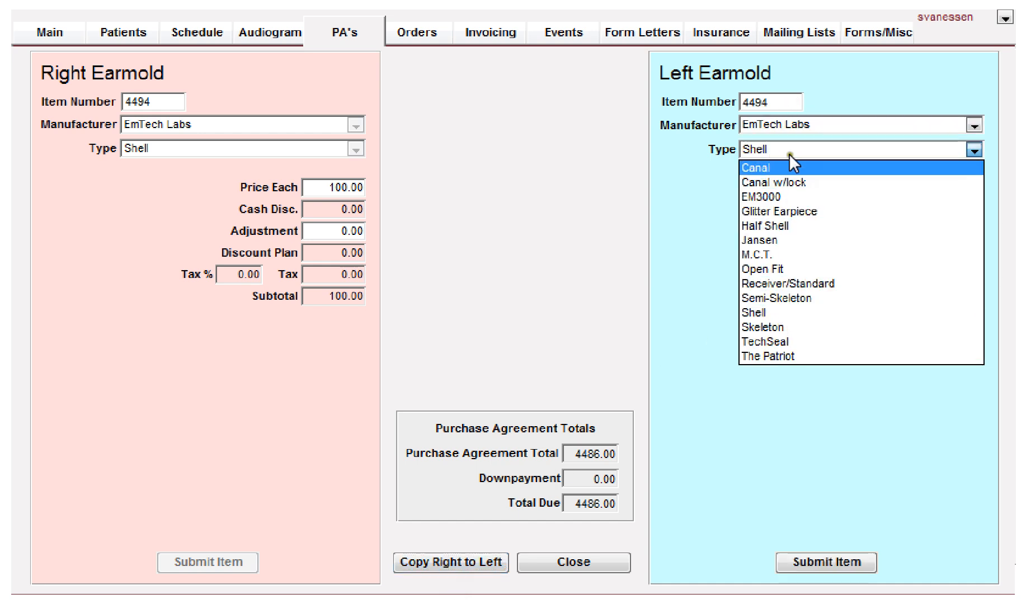
pyautogui.click(790, 148)
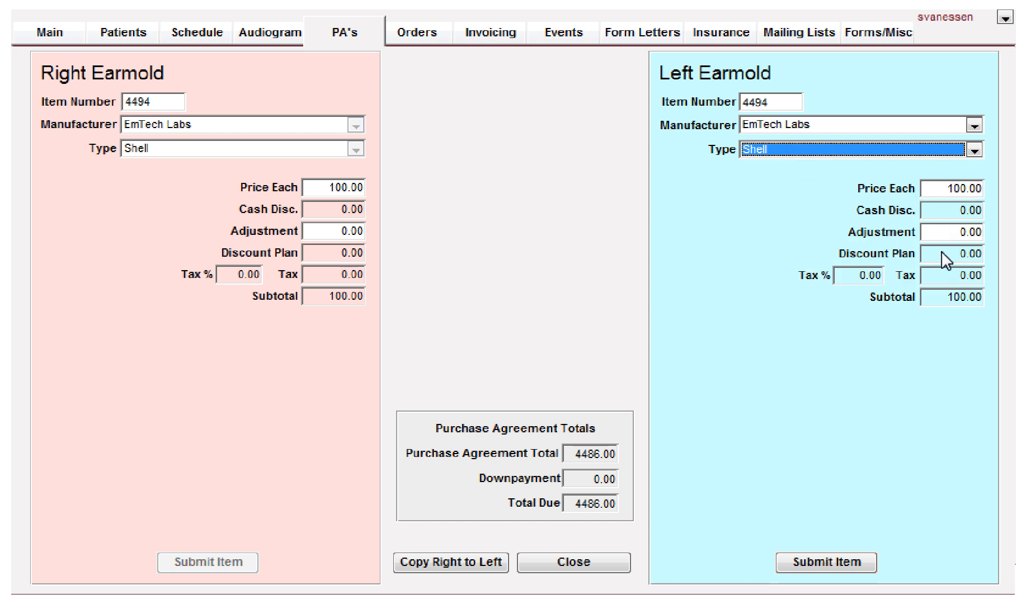
pyautogui.click(823, 561)
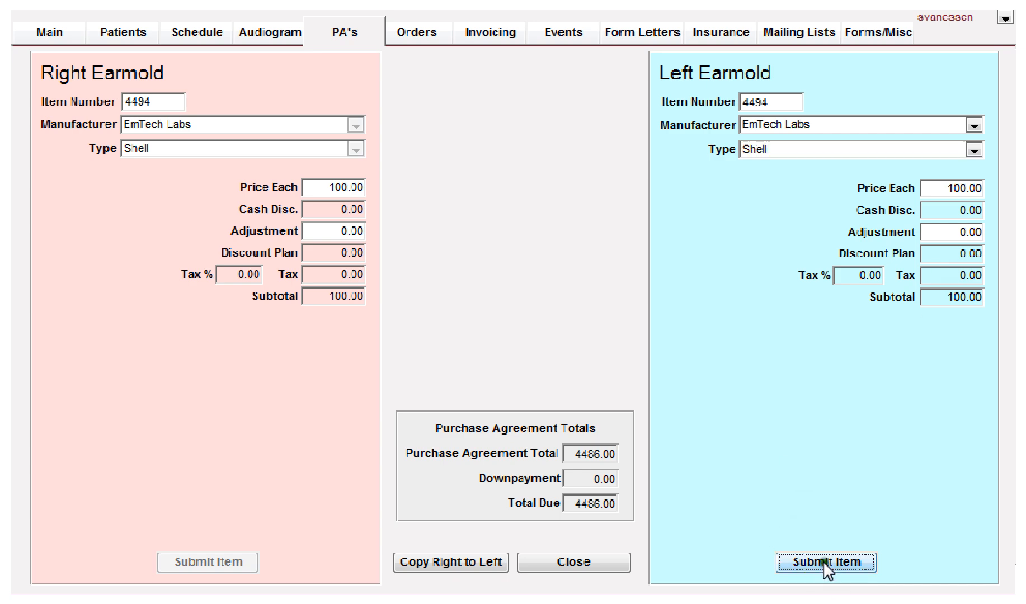
pyautogui.click(571, 563)
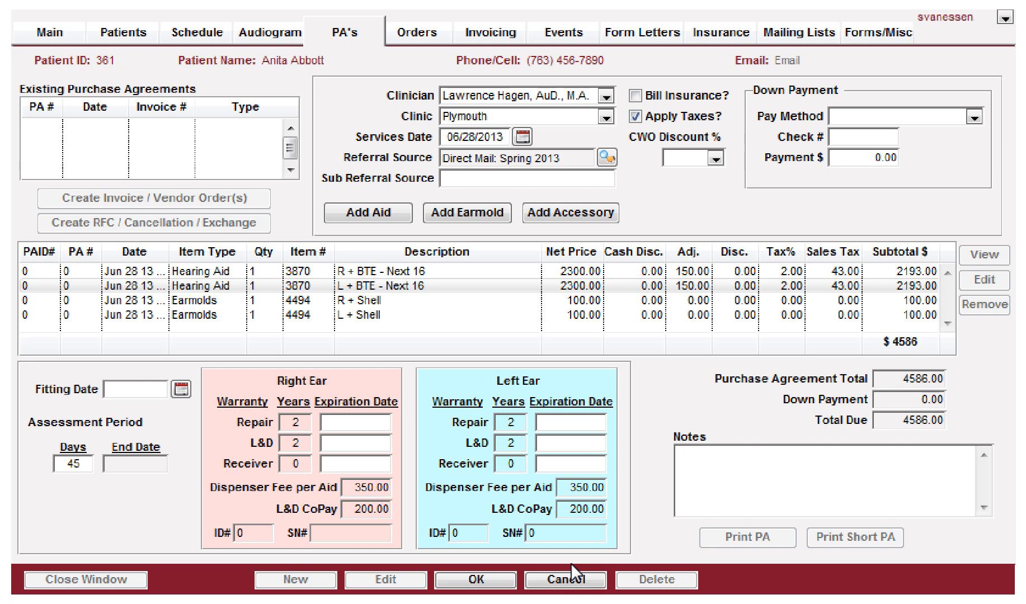
# Step: Add a Unitron uStreamer Direct accessory to the agreement and submit it
pyautogui.click(555, 213)
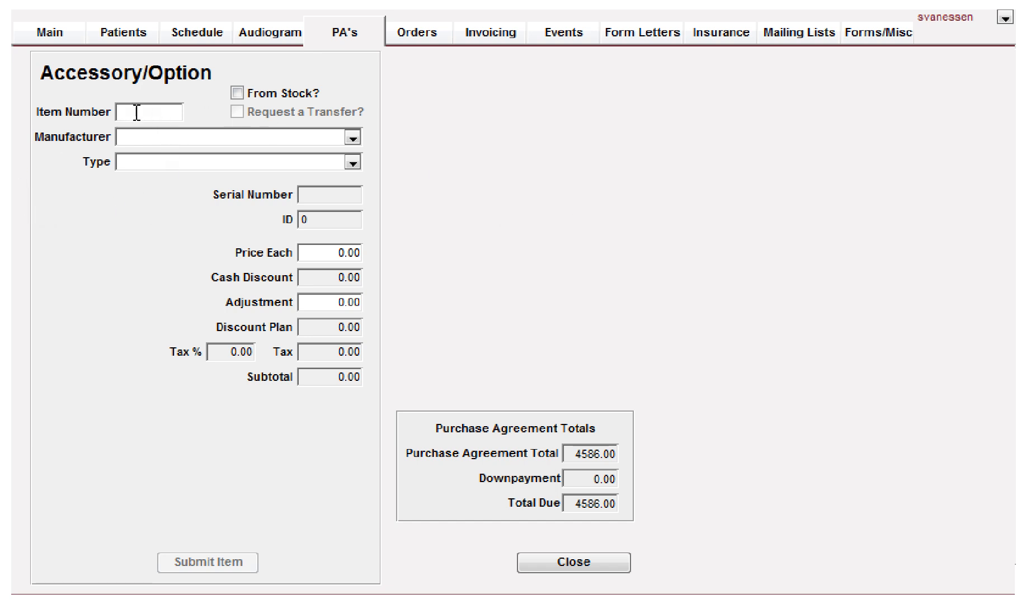
pyautogui.click(144, 136)
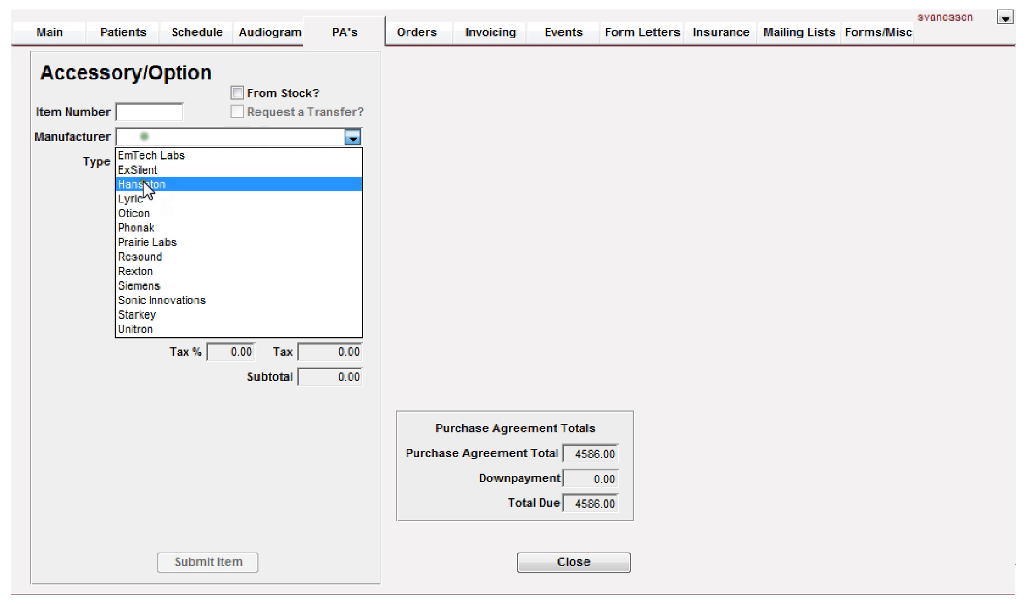
pyautogui.click(124, 328)
pyautogui.click(175, 163)
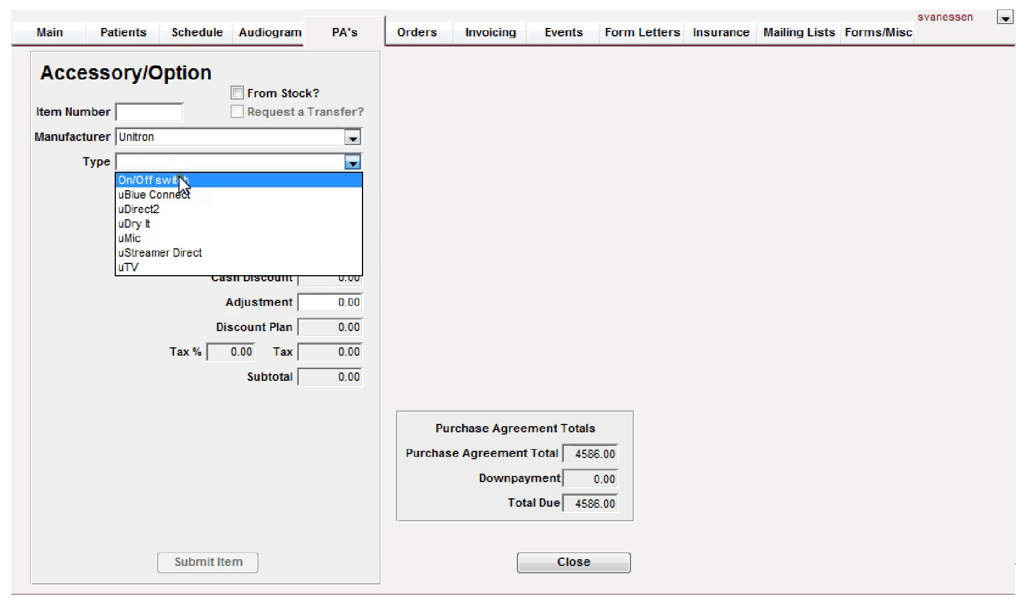
pyautogui.click(145, 255)
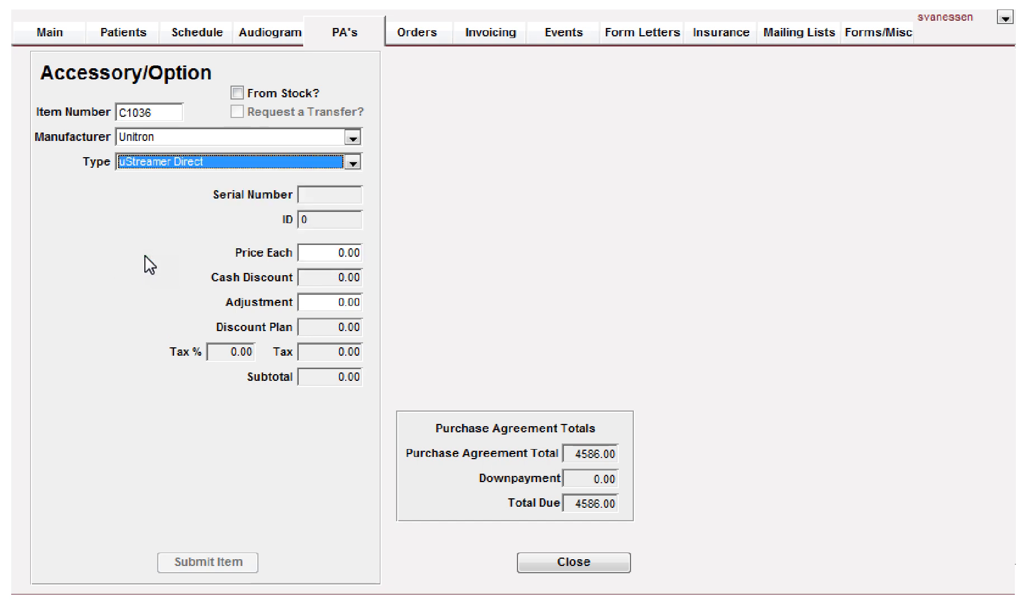
pyautogui.press('Tab')
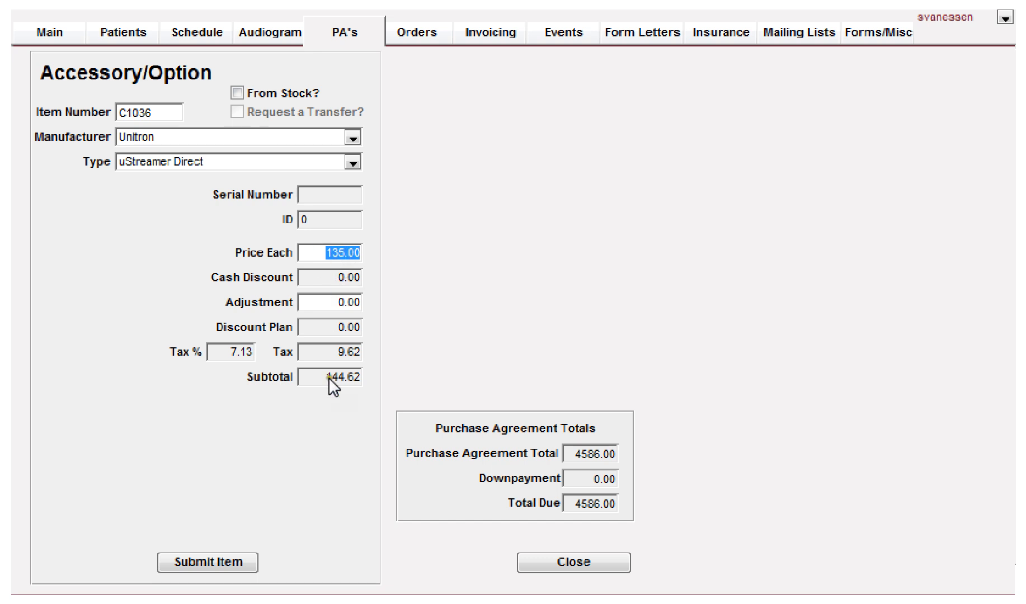
pyautogui.press('Tab')
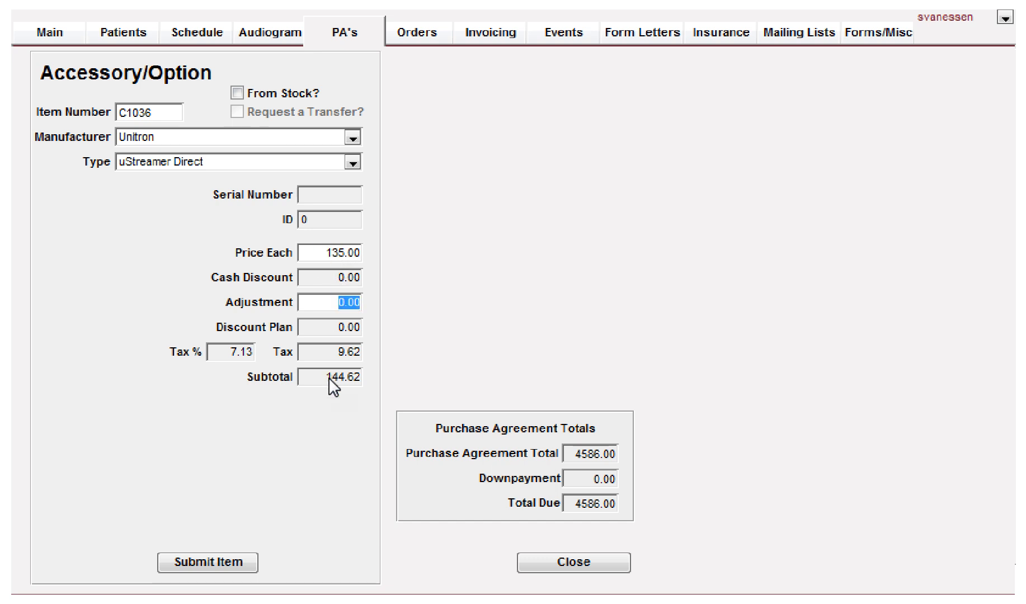
pyautogui.click(204, 558)
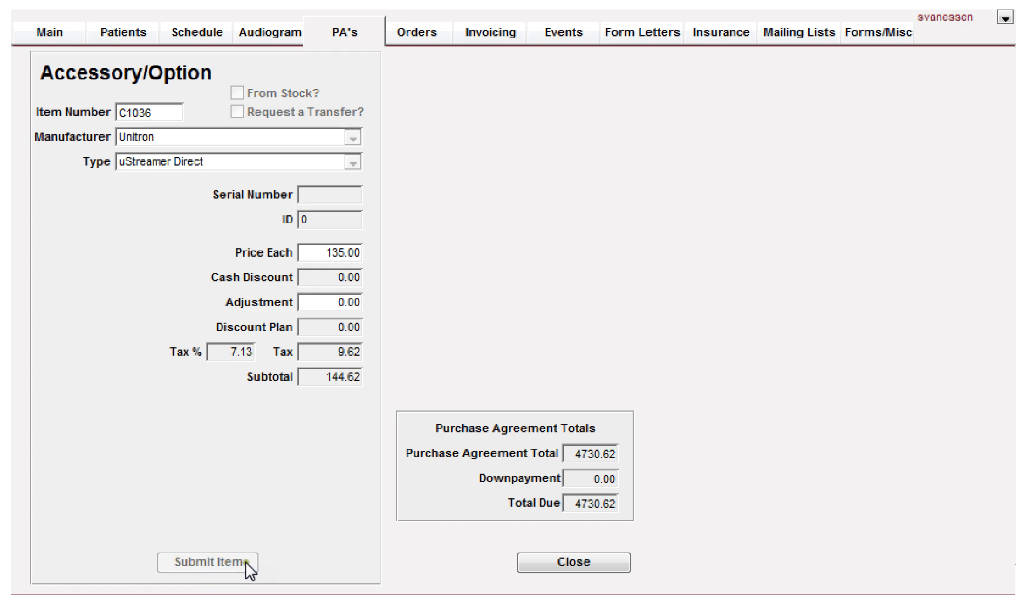
pyautogui.click(570, 559)
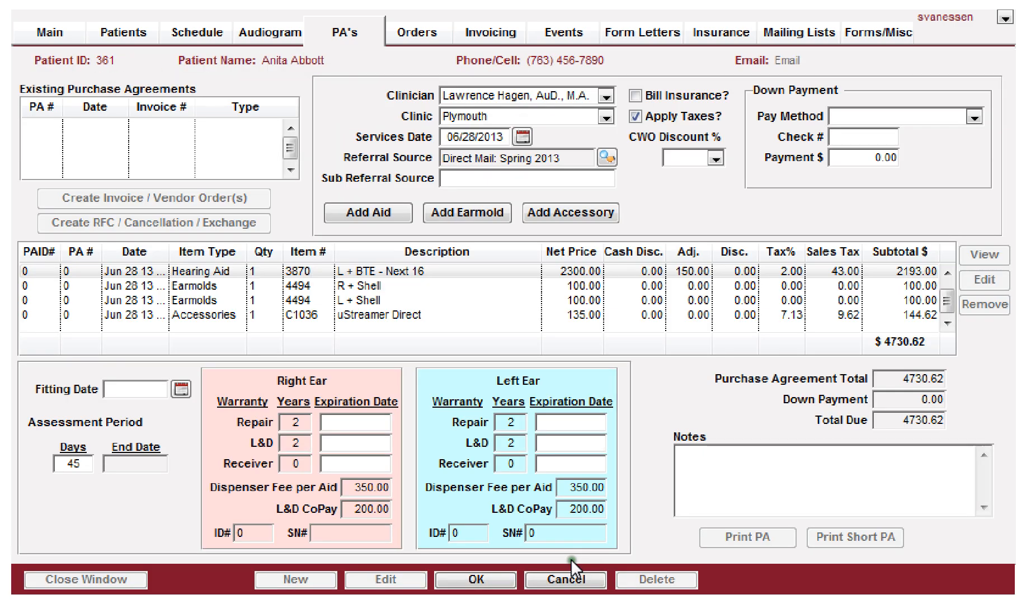
# Step: Add a Unitron uMic accessory to the agreement and submit it
pyautogui.click(560, 217)
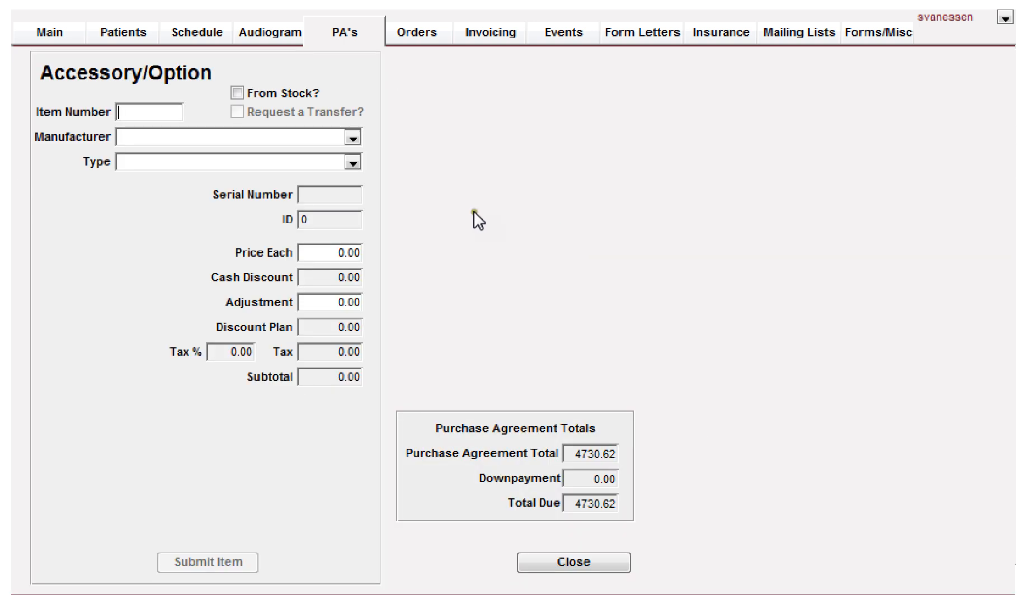
pyautogui.click(134, 140)
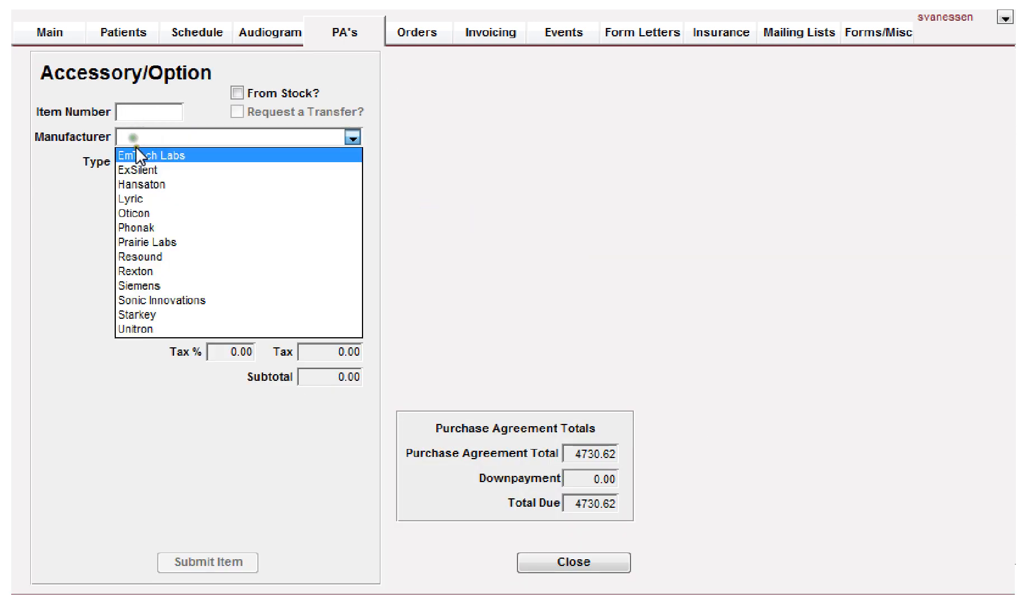
pyautogui.click(136, 330)
pyautogui.click(192, 162)
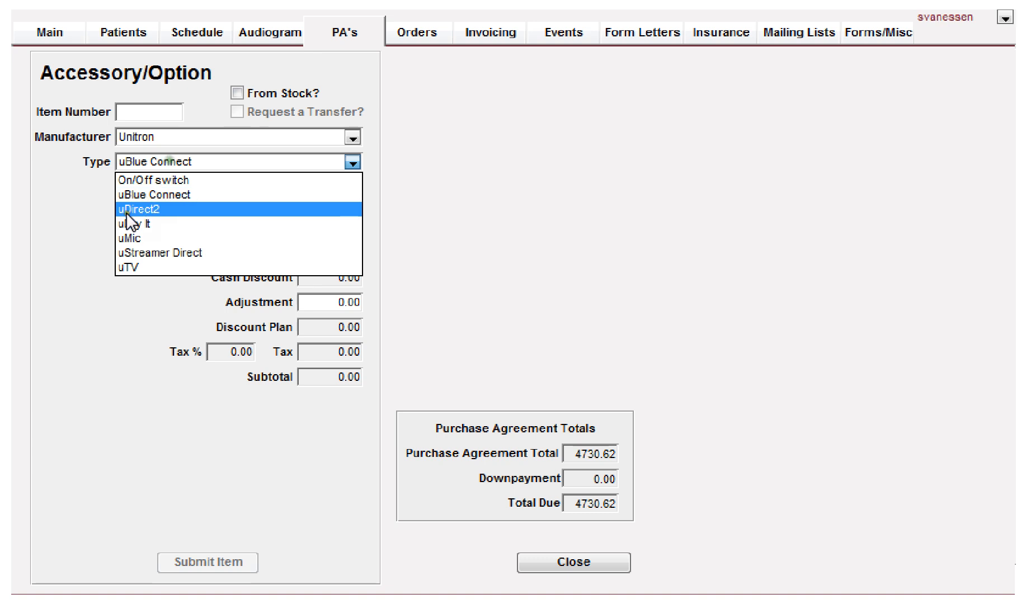
pyautogui.click(129, 238)
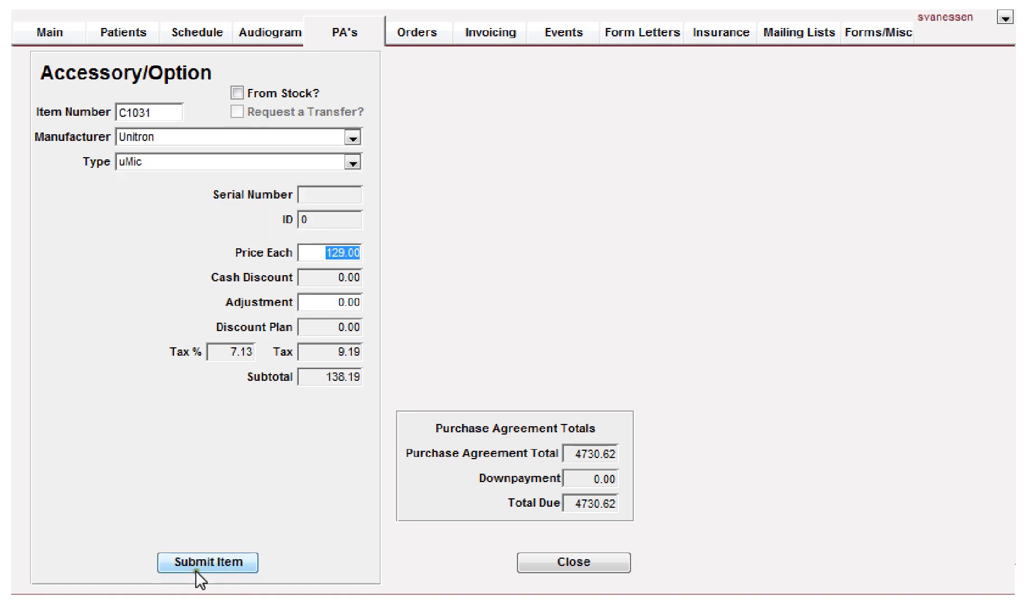
pyautogui.click(196, 563)
pyautogui.click(562, 559)
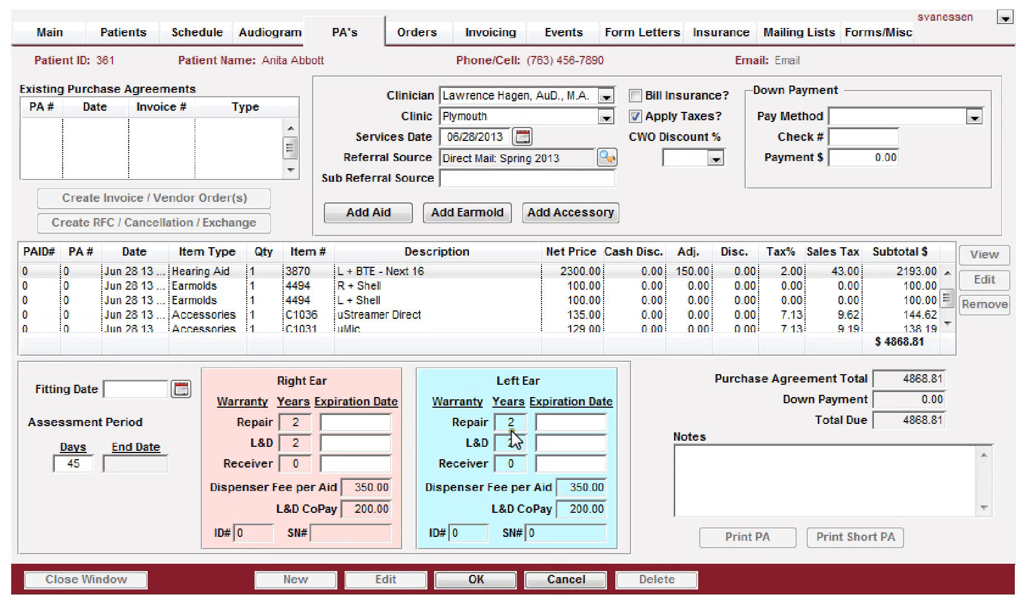
# Step: Set the down payment method to Check and enter the check number
pyautogui.click(584, 327)
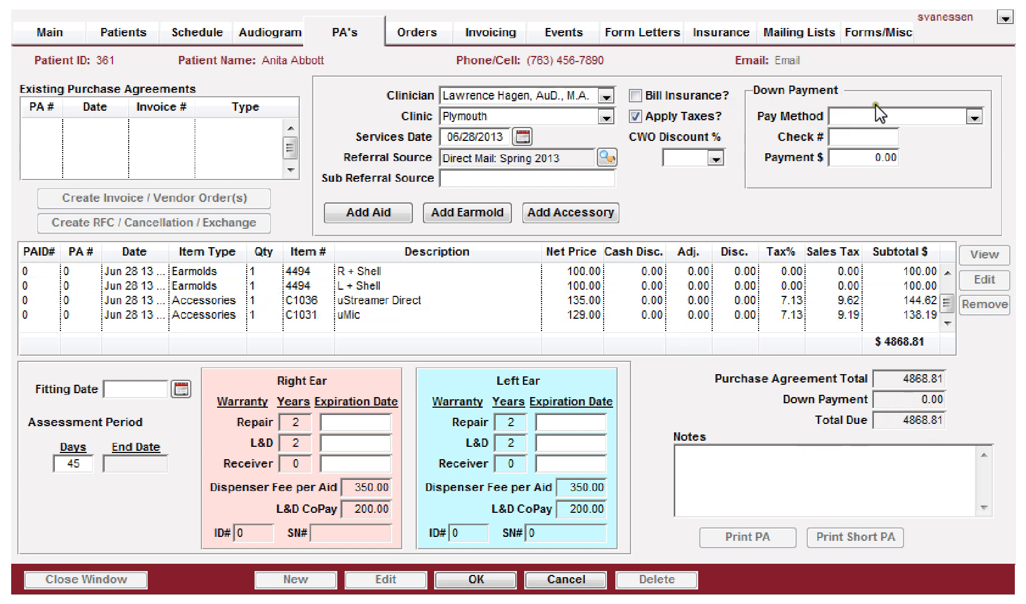
pyautogui.click(921, 116)
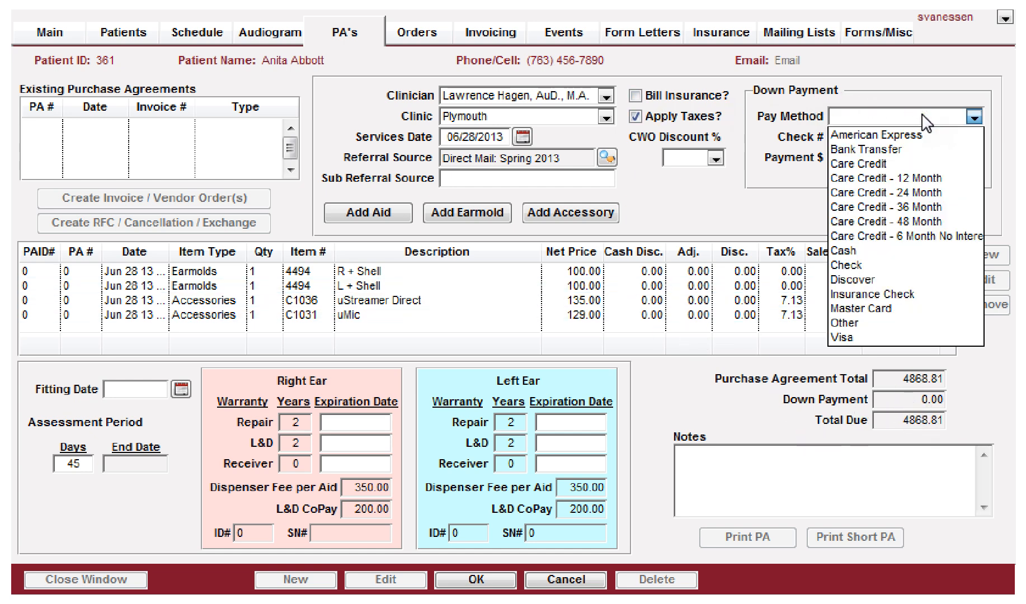
pyautogui.click(854, 264)
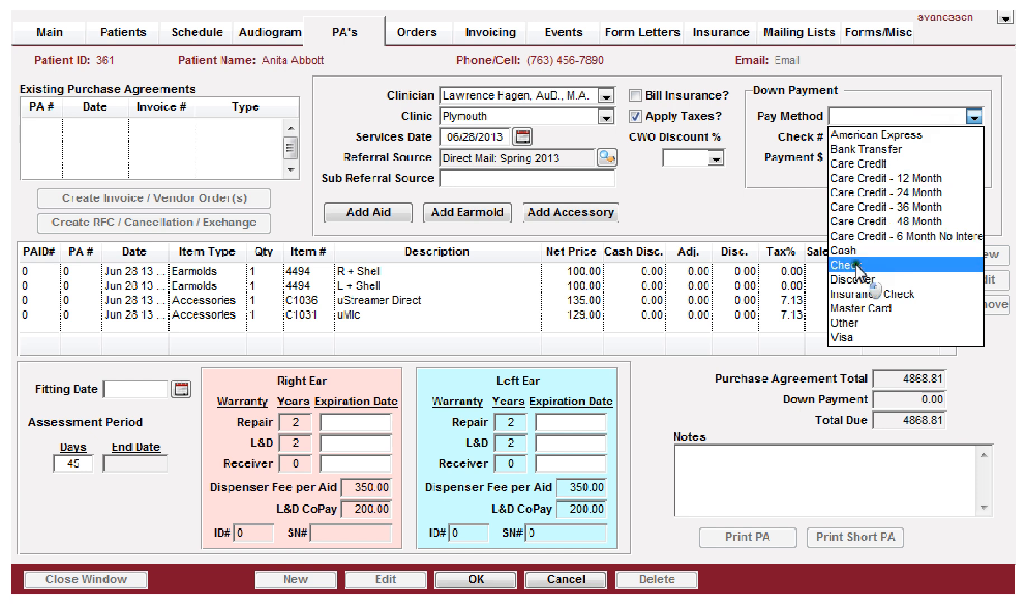
pyautogui.press('Tab')
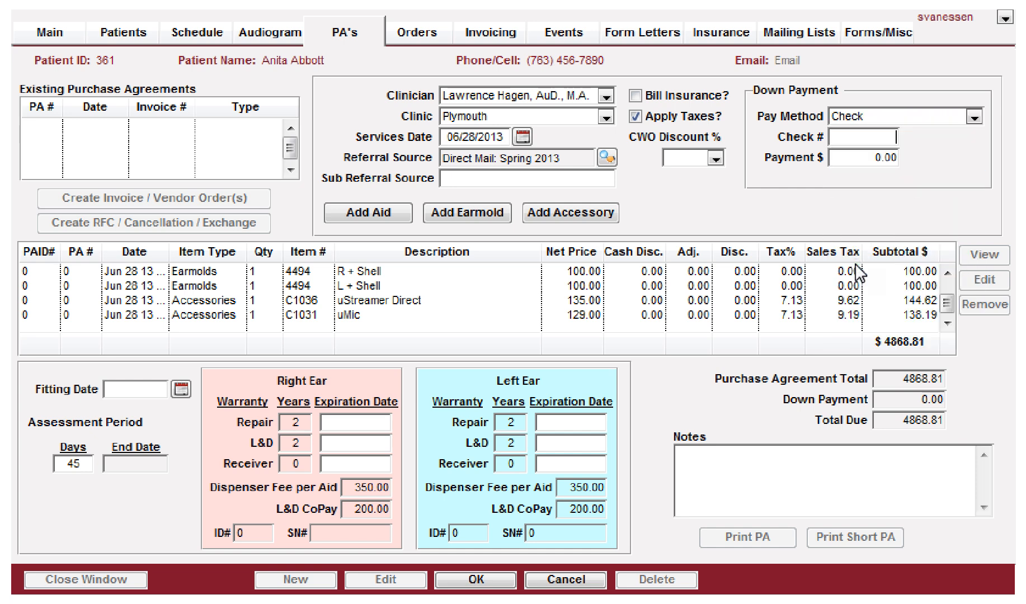
pyautogui.write('65412')
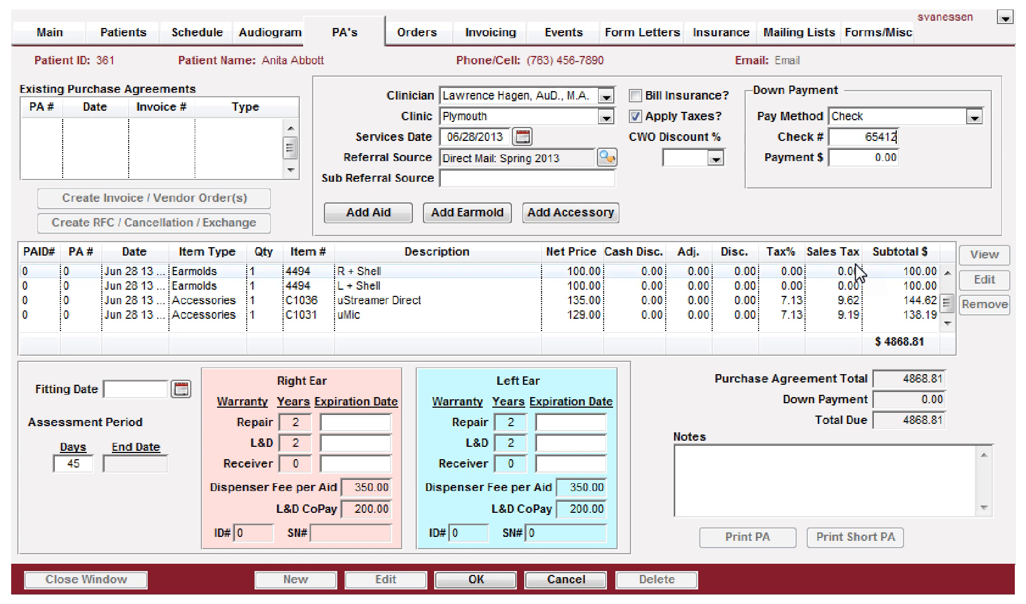
pyautogui.press('Tab')
# Step: Set the down payment amount to 2400
pyautogui.write('2400')
pyautogui.press('Tab')
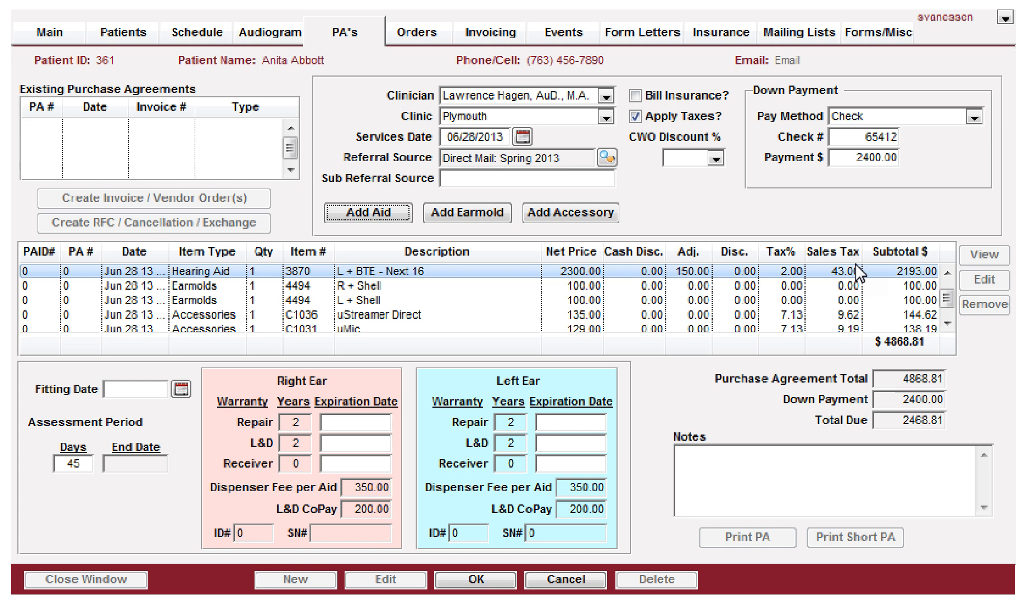
# Step: Try toggling the Bill Insurance and Apply Taxes options, restoring each to its original setting
pyautogui.click(635, 98)
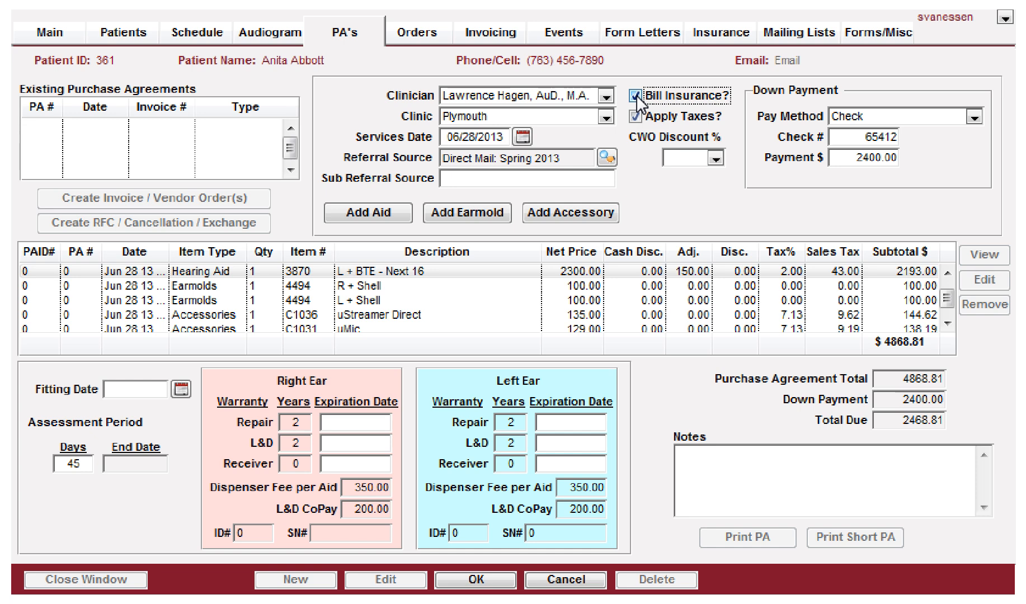
pyautogui.click(635, 97)
pyautogui.scroll(1, 704, 320)
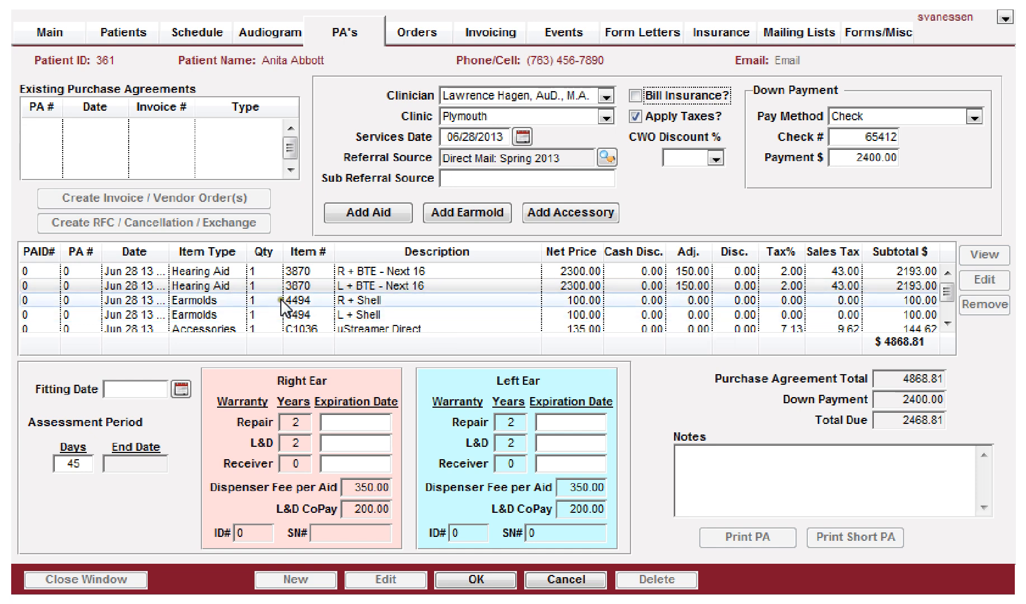
pyautogui.click(226, 286)
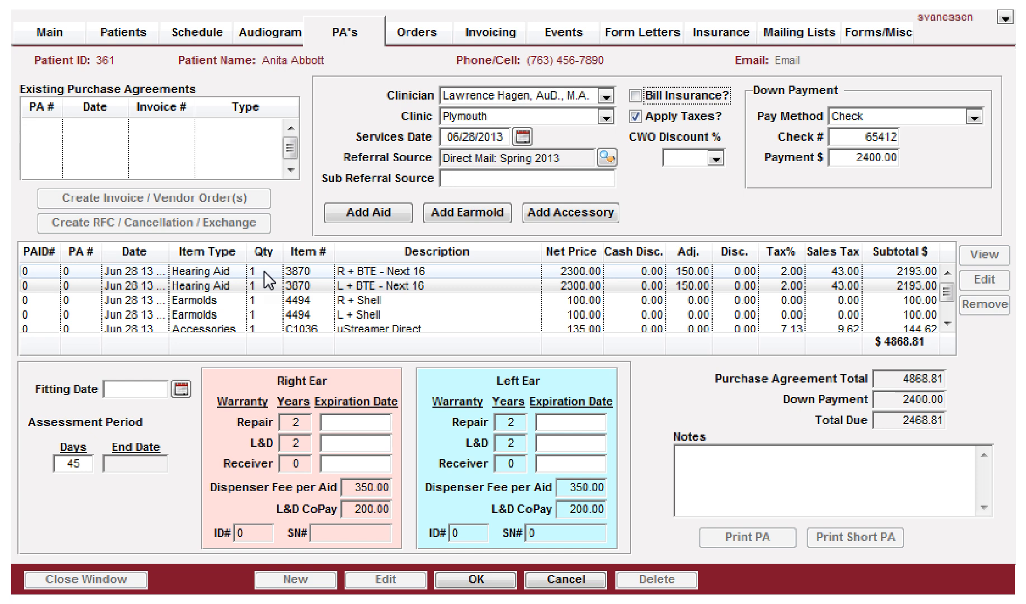
pyautogui.click(947, 323)
pyautogui.click(946, 323)
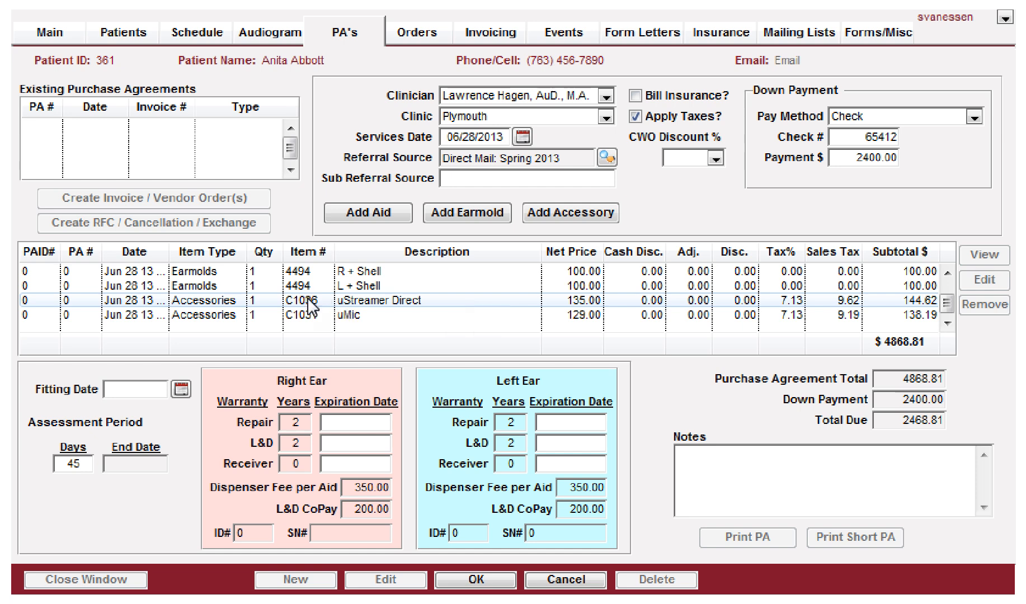
pyautogui.click(636, 116)
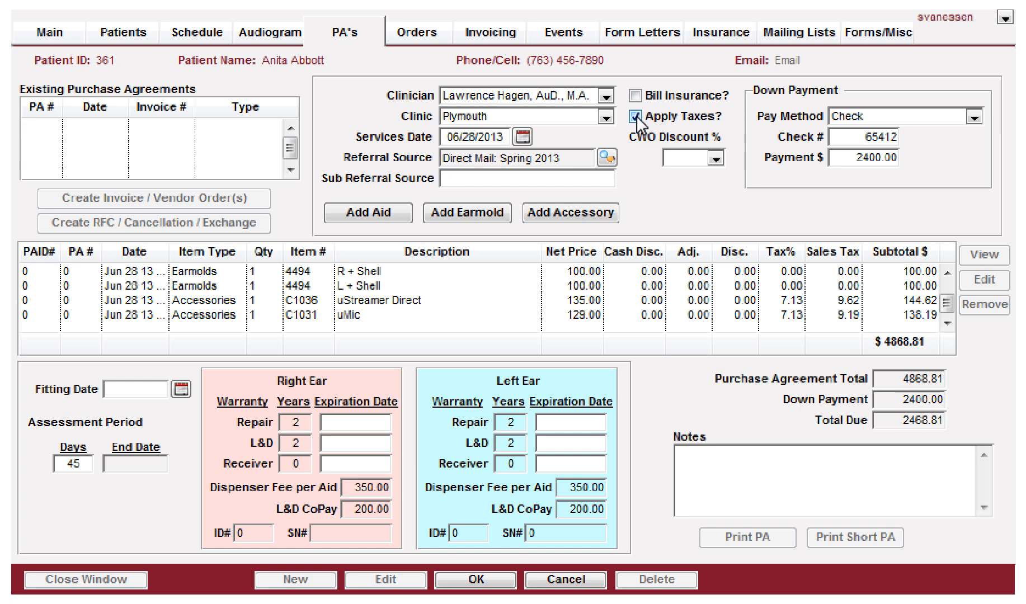
pyautogui.click(635, 116)
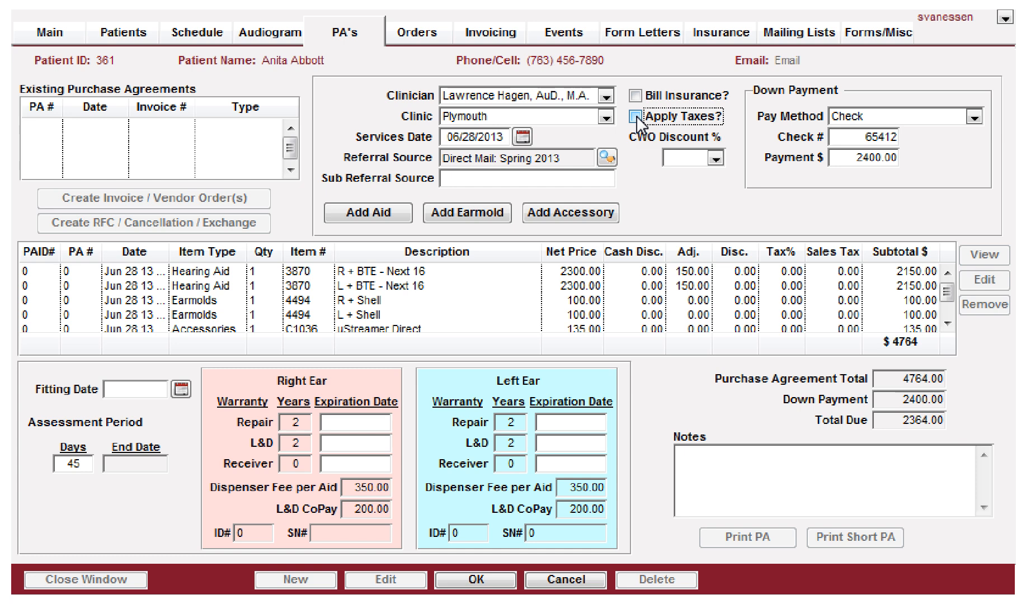
pyautogui.click(635, 117)
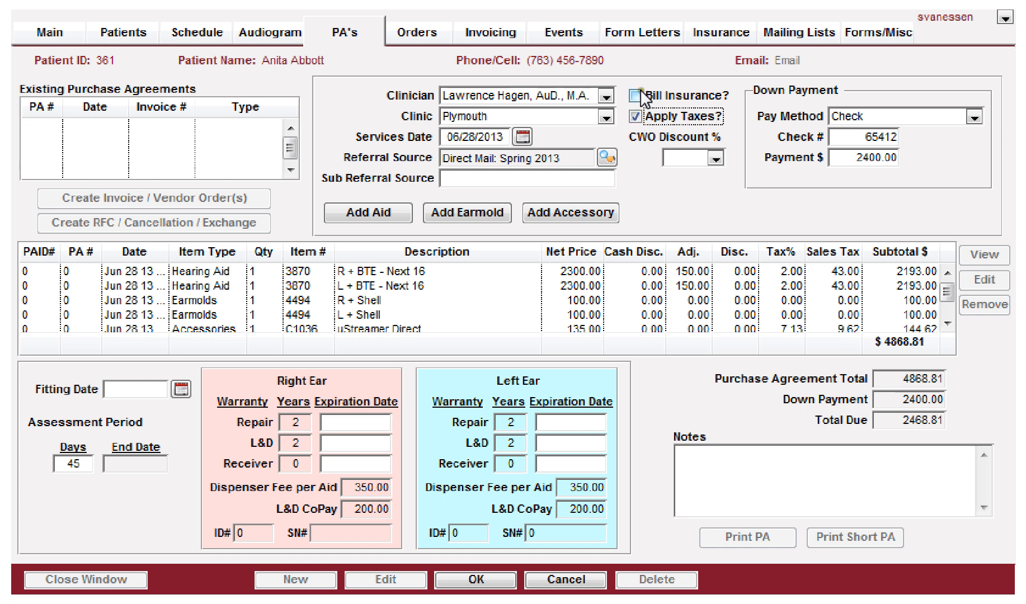
pyautogui.click(636, 118)
pyautogui.click(636, 118)
# Step: Try CWO discounts of 2.00 and 5.00 percent before resetting the discount to 0.00
pyautogui.click(698, 158)
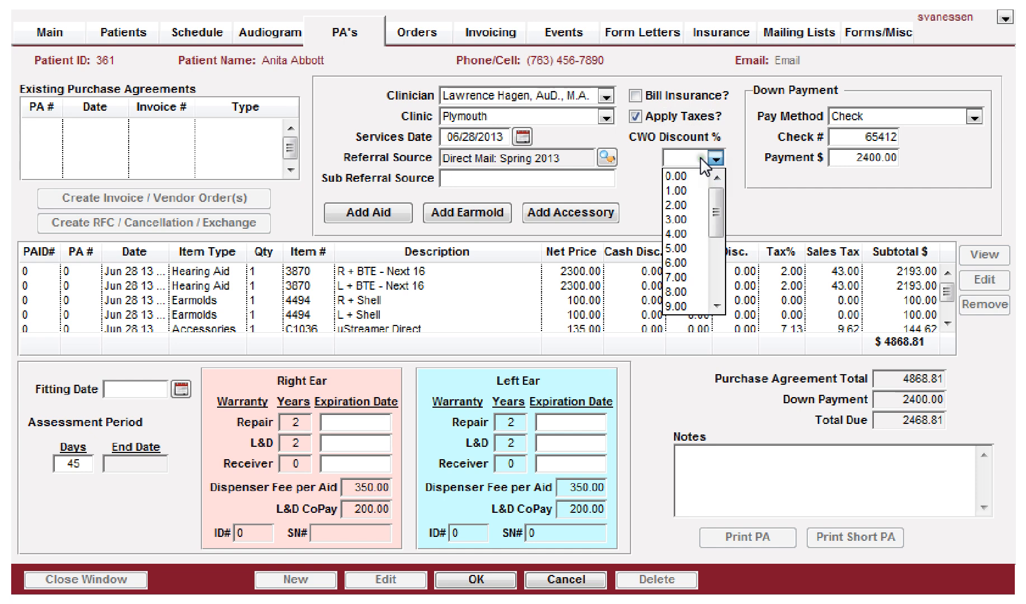
pyautogui.click(684, 204)
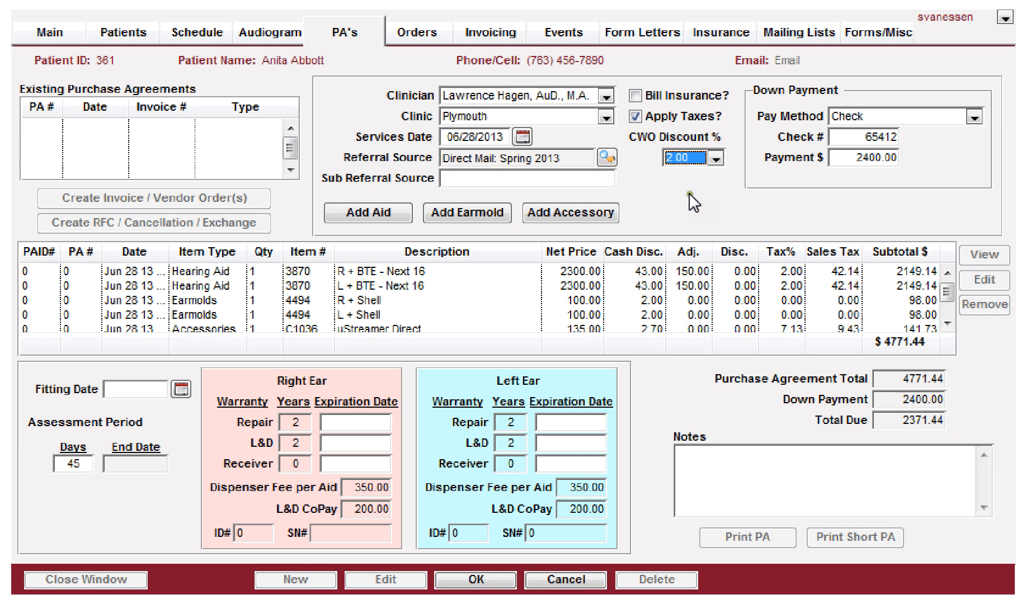
pyautogui.click(715, 159)
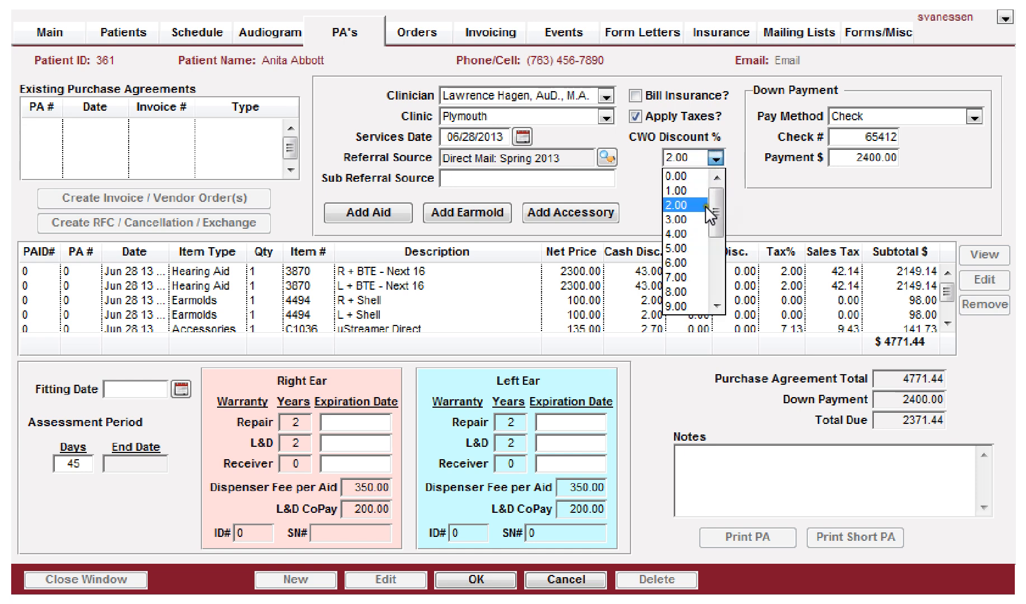
pyautogui.click(677, 248)
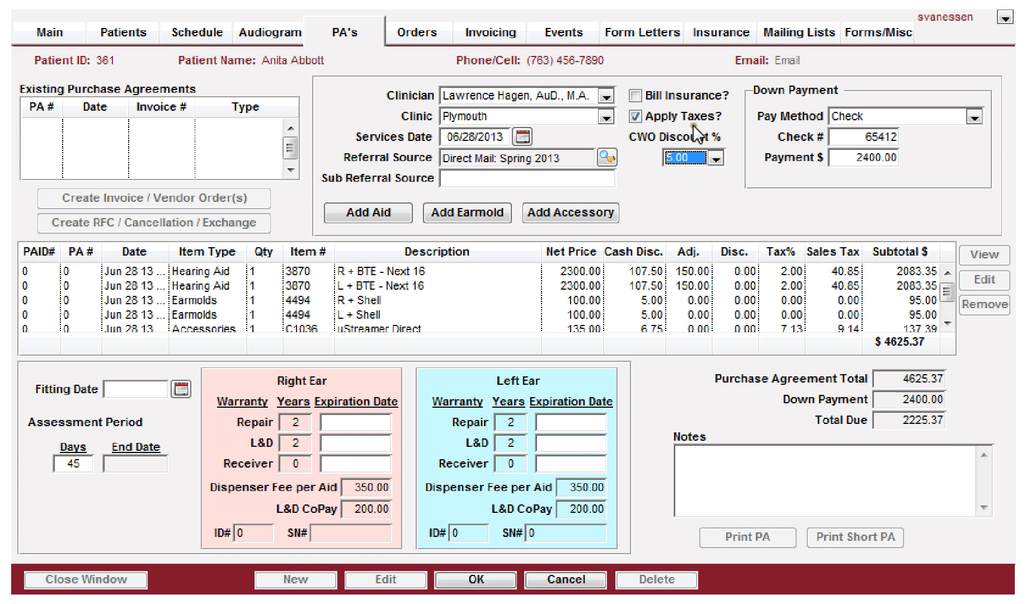
pyautogui.click(692, 157)
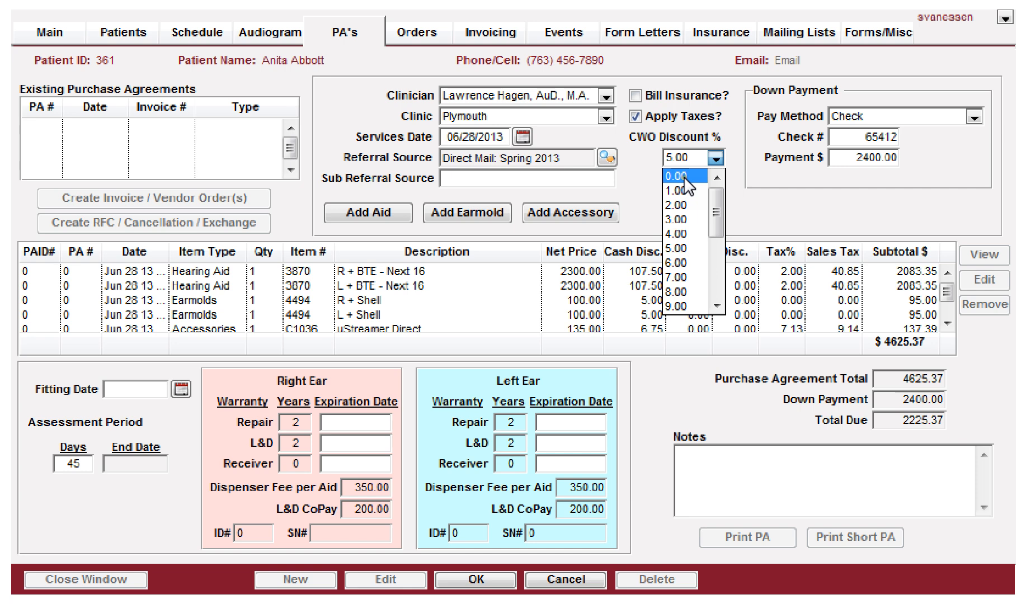
pyautogui.click(684, 177)
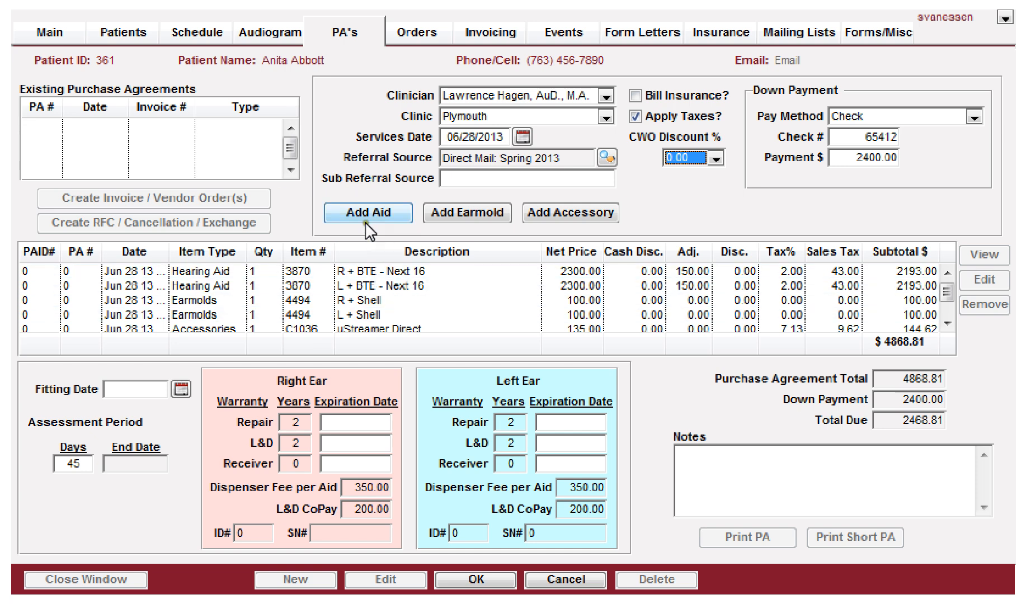
# Step: Save the purchase agreement and preview its short-form printout from top to bottom
pyautogui.click(464, 579)
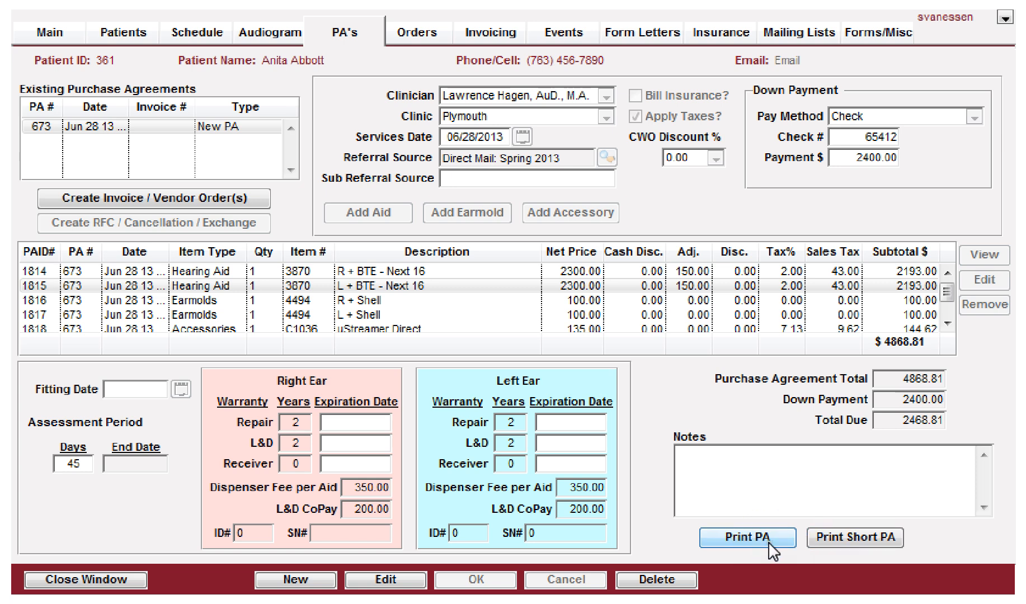
pyautogui.click(849, 536)
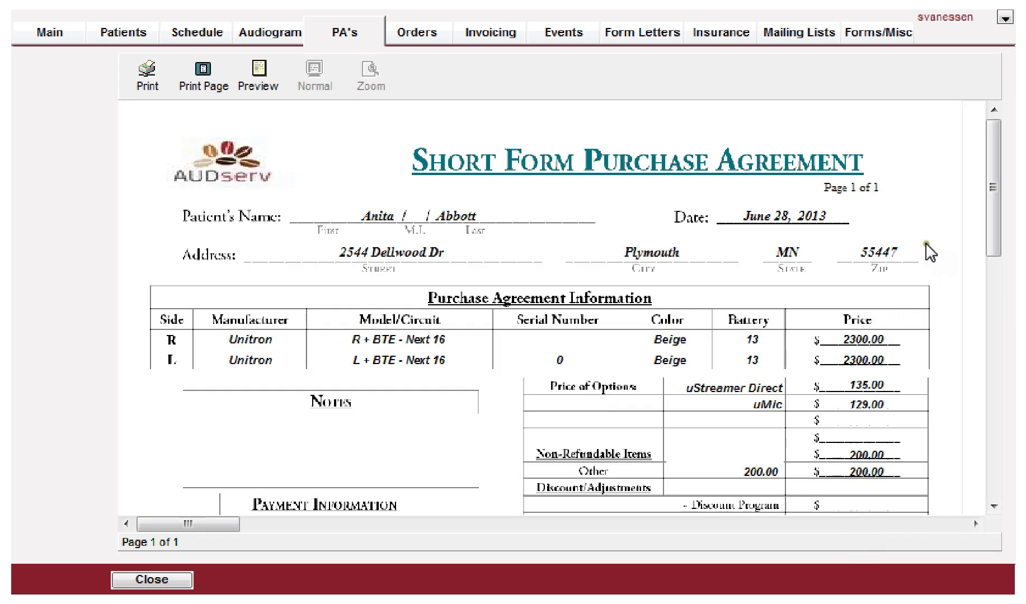
pyautogui.scroll(-3, 901, 273)
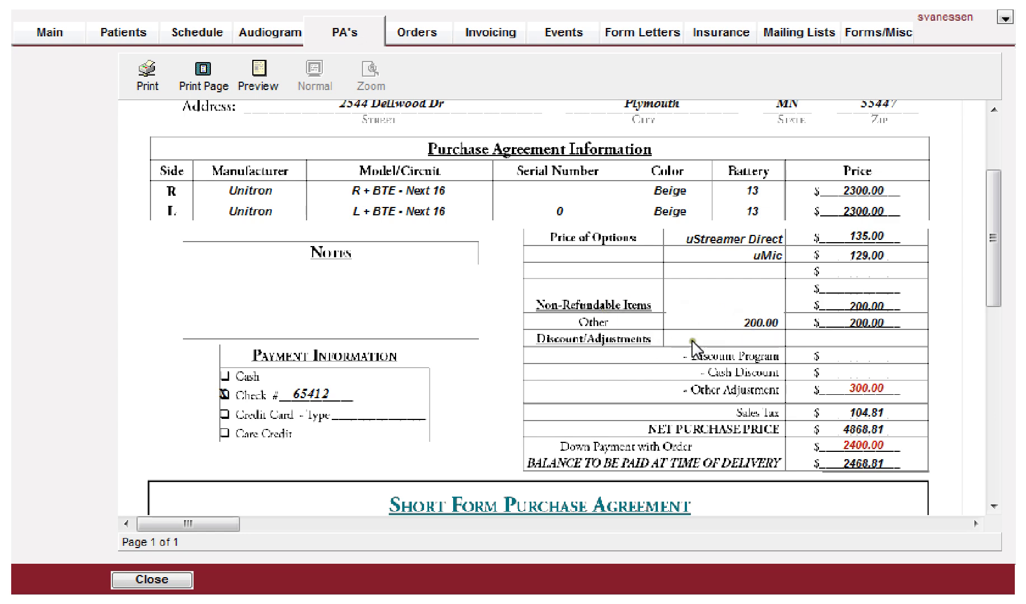
pyautogui.scroll(-3, 735, 372)
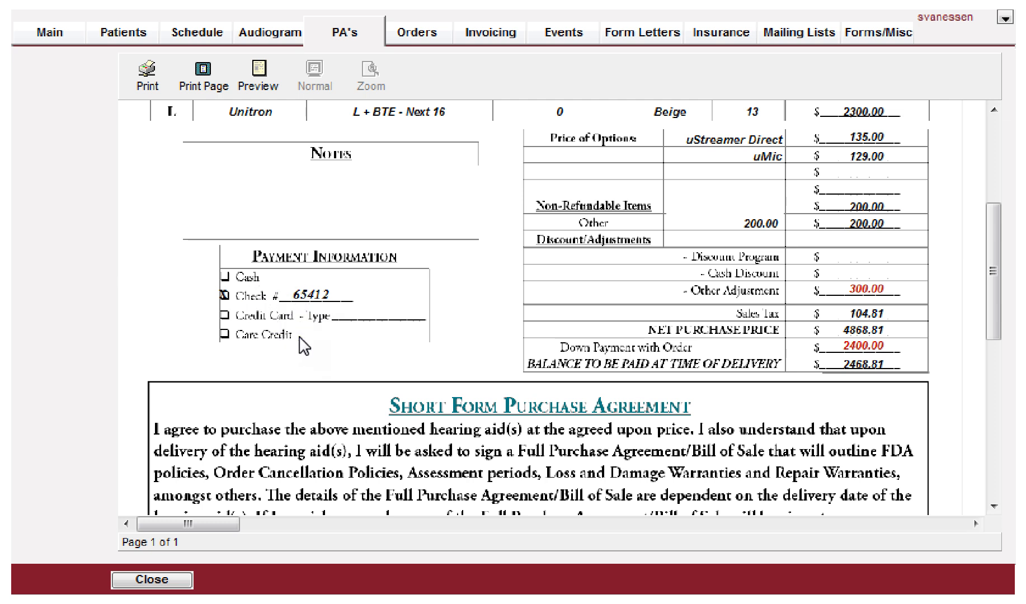
pyautogui.scroll(-5, 303, 345)
pyautogui.scroll(-2, 303, 346)
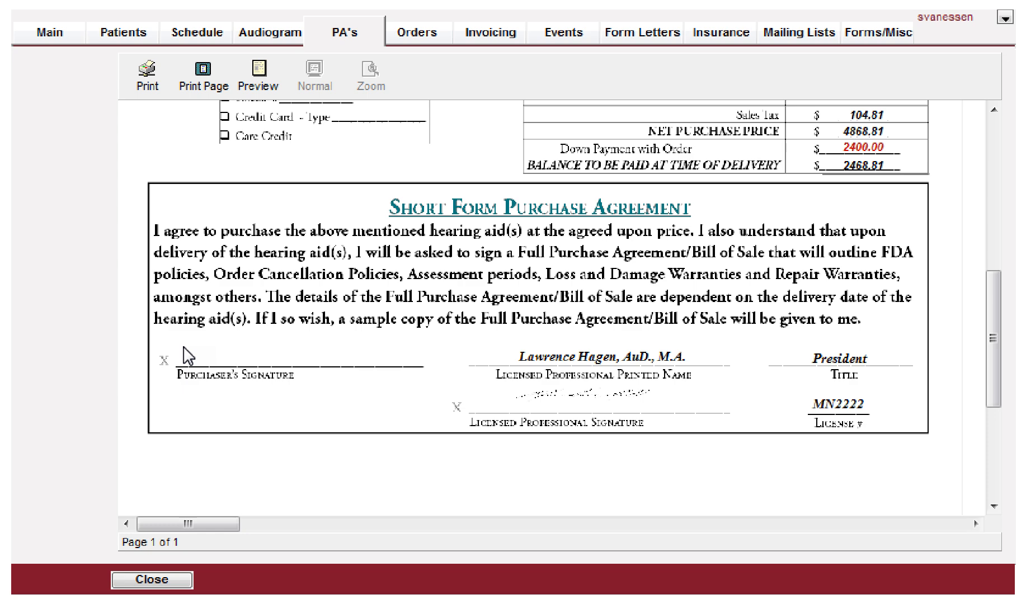
pyautogui.scroll(6, 227, 341)
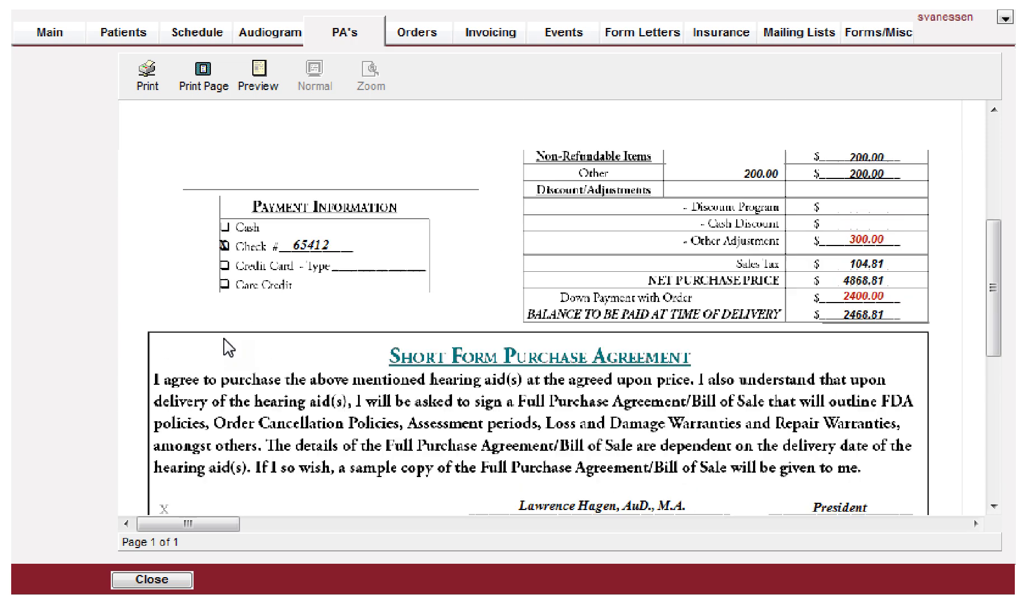
pyautogui.scroll(1, 226, 347)
pyautogui.scroll(-5, 226, 347)
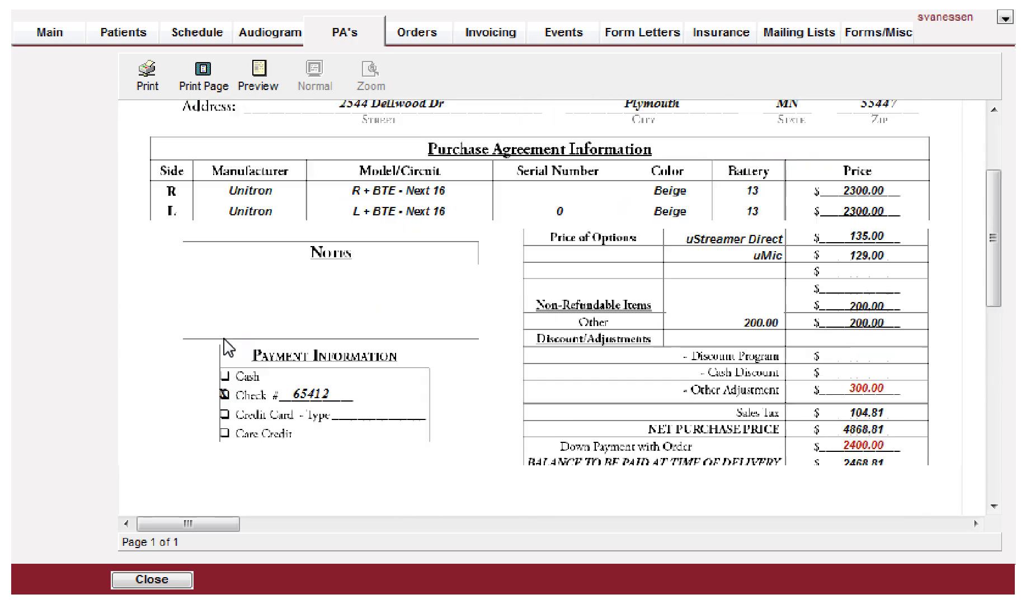
pyautogui.scroll(-1, 227, 343)
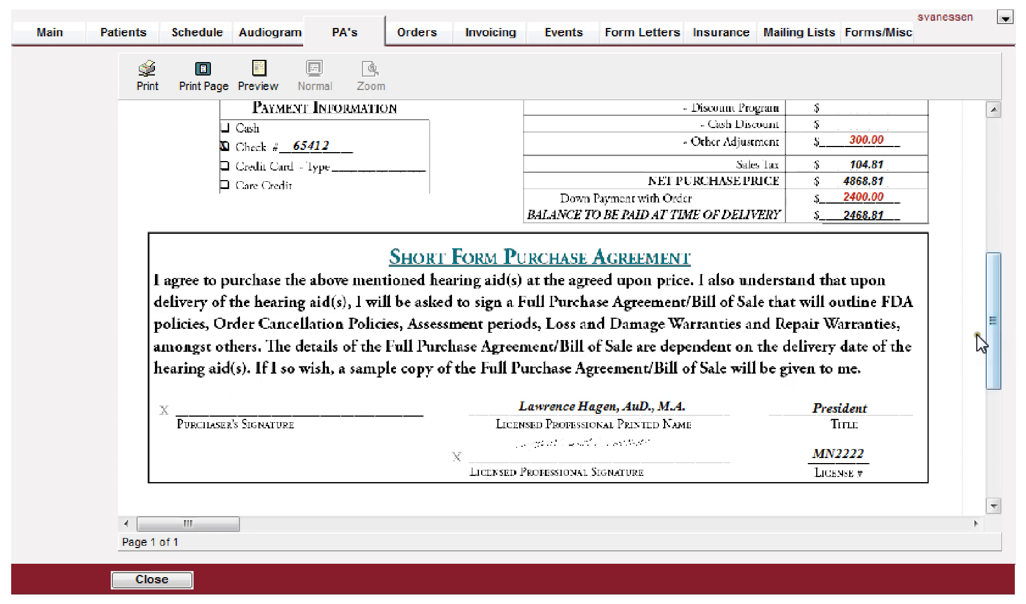
pyautogui.moveTo(989, 335); pyautogui.dragTo(994, 159)
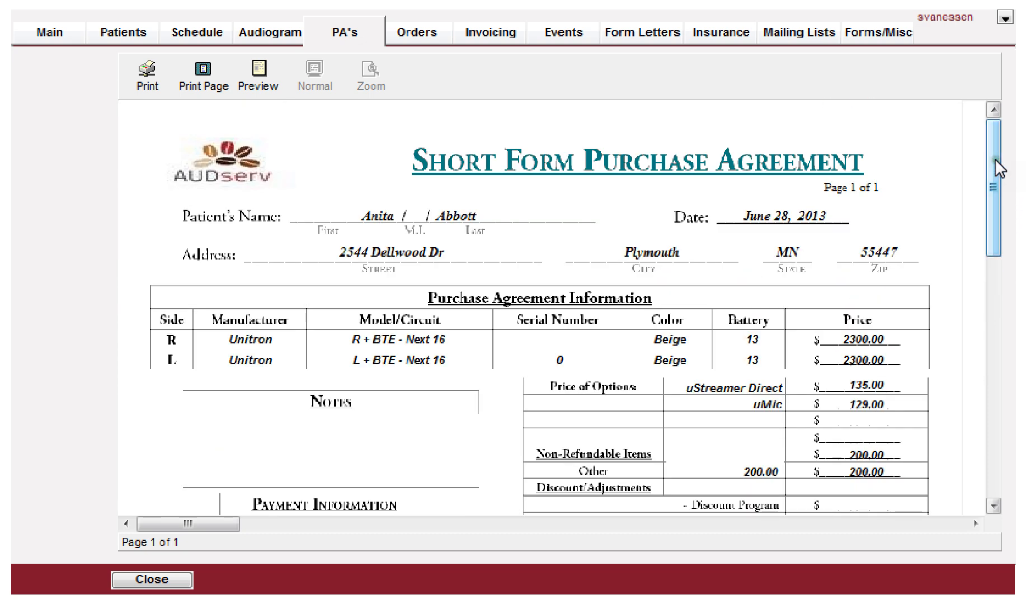
pyautogui.click(141, 580)
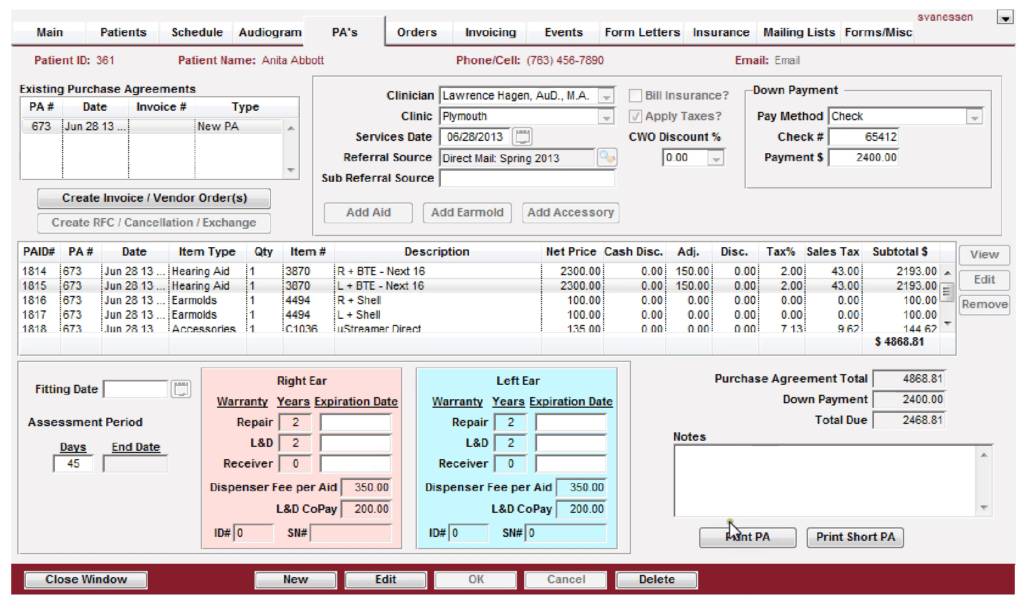
# Step: Preview the full two-page purchase agreement printout and close the preview
pyautogui.click(738, 538)
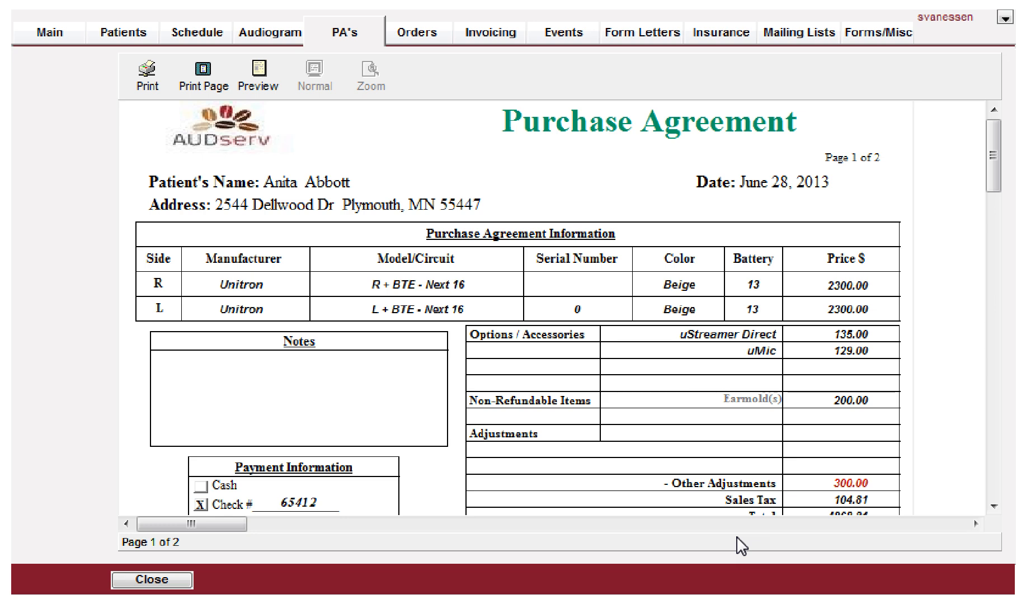
pyautogui.scroll(-4, 717, 271)
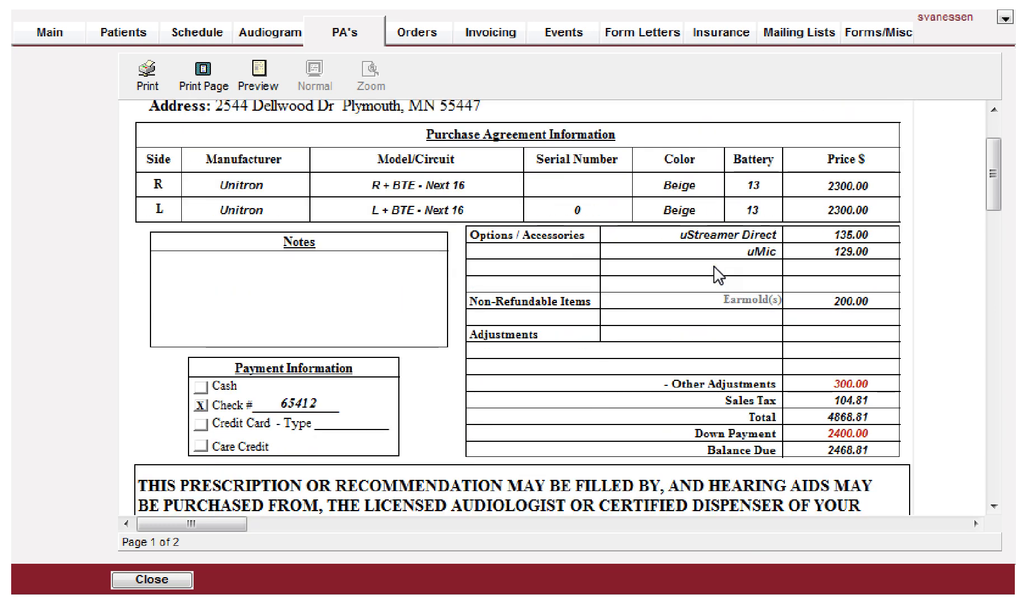
pyautogui.scroll(-6, 714, 267)
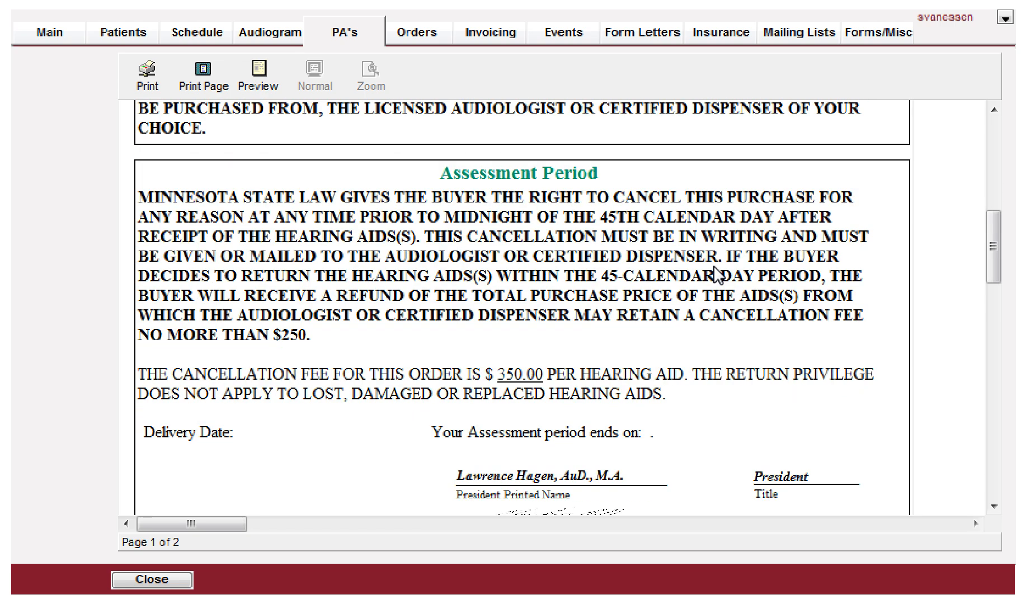
pyautogui.scroll(-1, 716, 274)
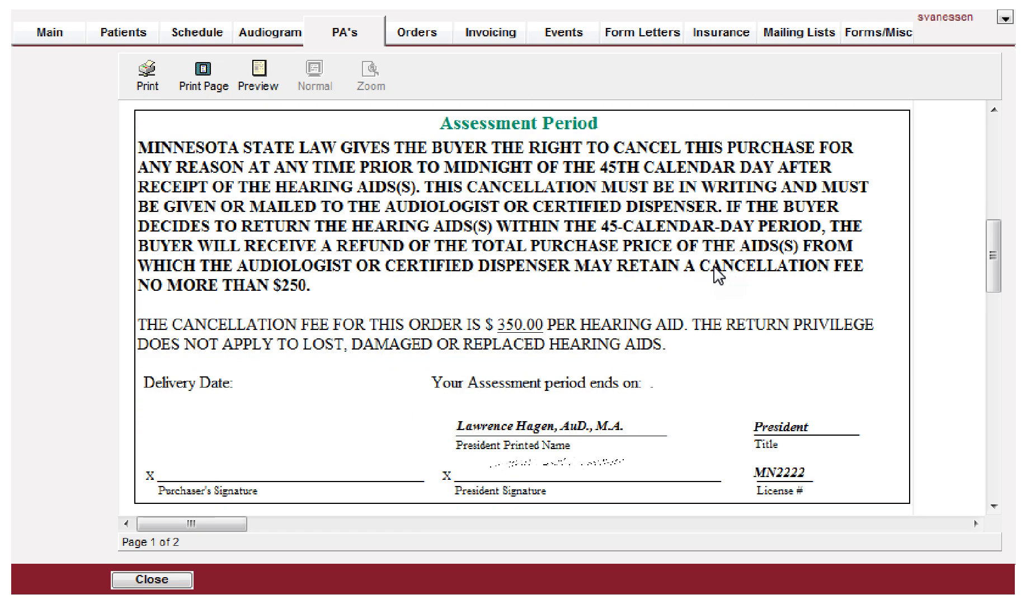
pyautogui.scroll(-15, 717, 274)
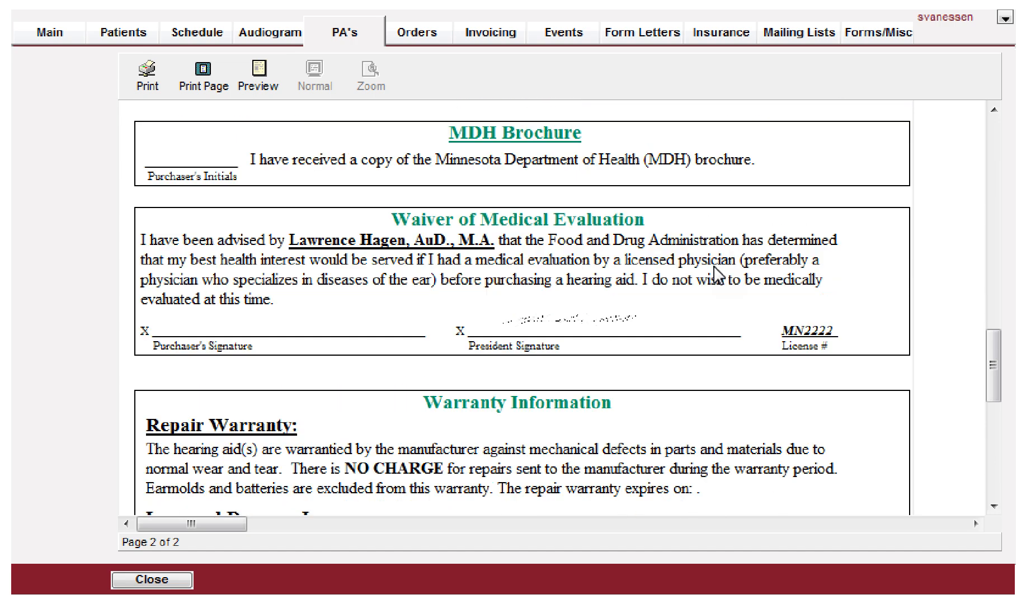
pyautogui.scroll(-6, 716, 274)
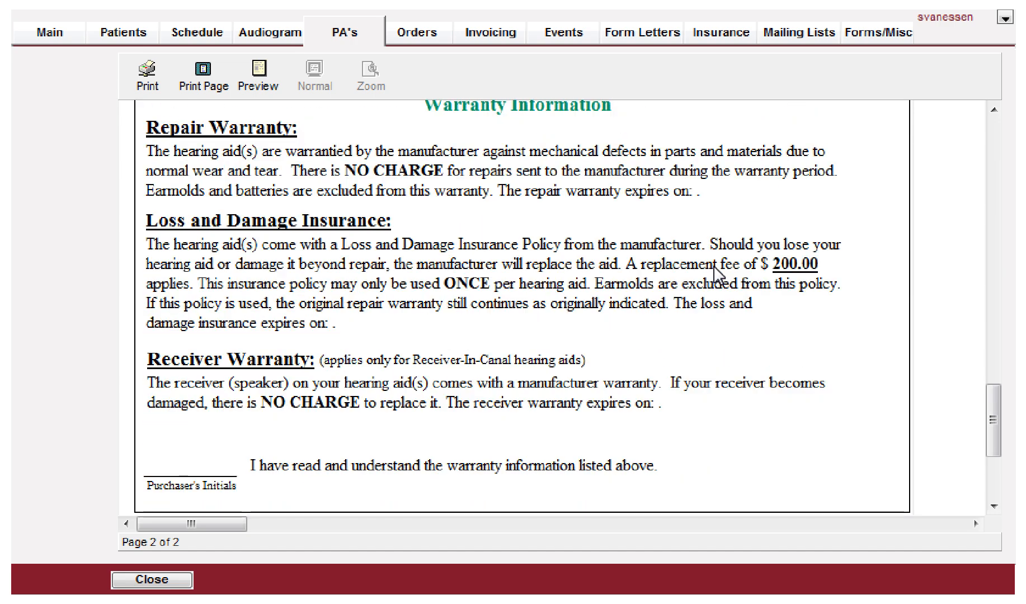
pyautogui.scroll(-4, 717, 274)
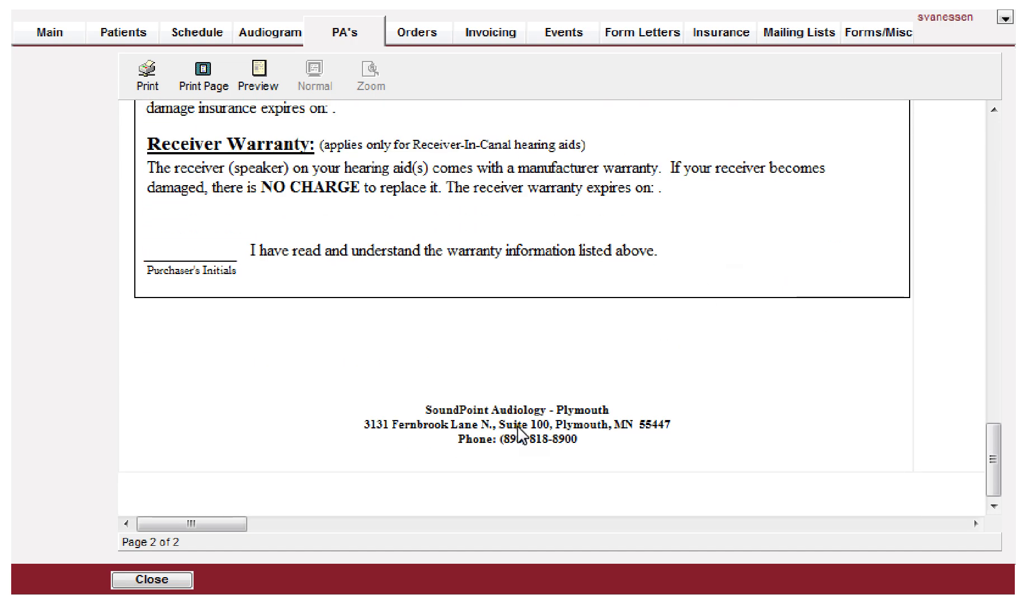
pyautogui.click(141, 580)
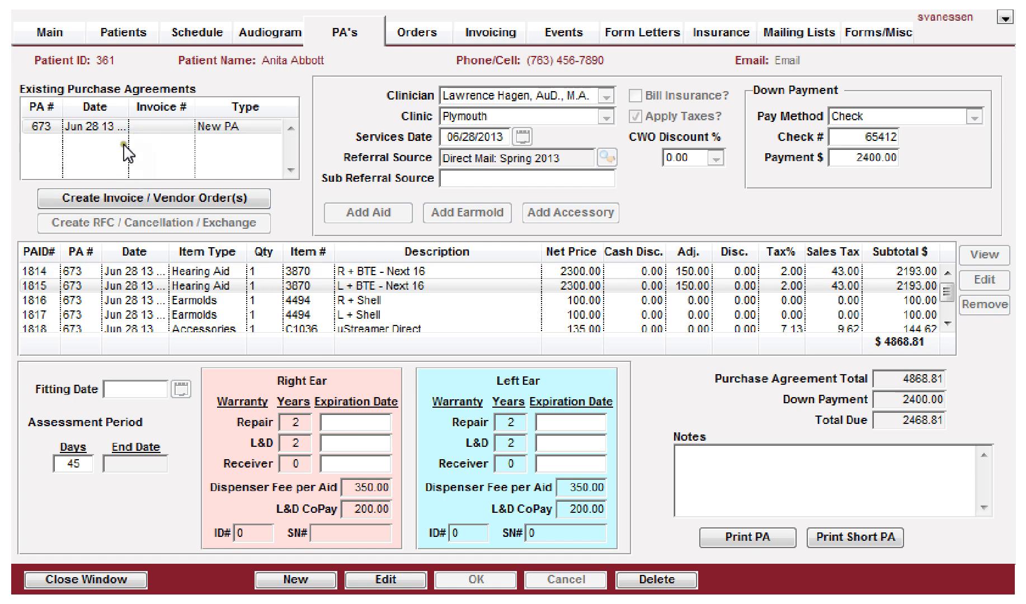
# Step: Create an invoice and vendor orders from purchase agreement 673, confirming the creation
pyautogui.click(124, 127)
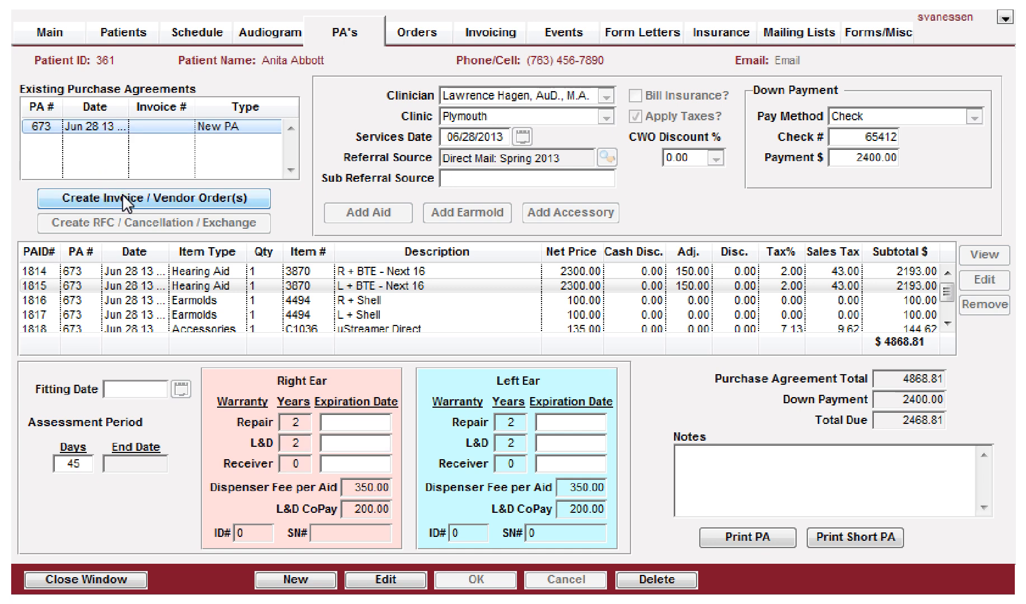
pyautogui.click(122, 193)
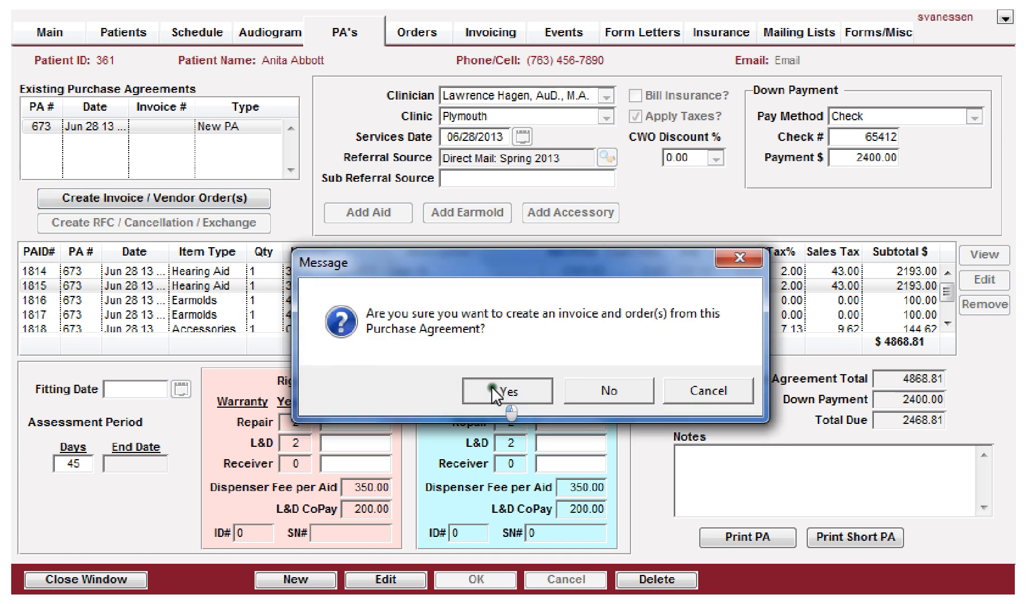
pyautogui.click(490, 390)
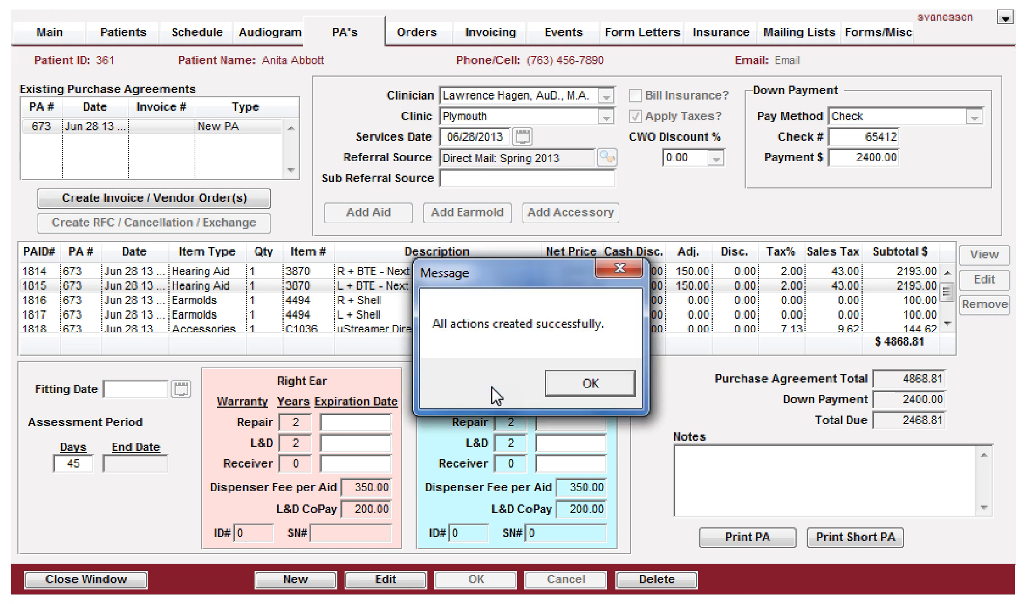
pyautogui.click(590, 386)
pyautogui.click(523, 316)
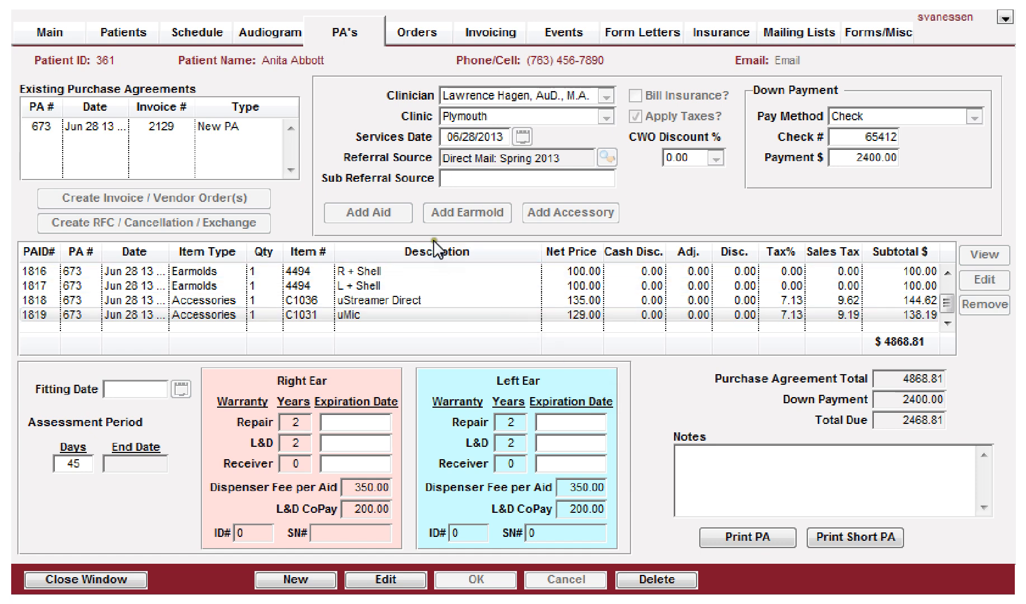
# Step: Review invoice 2129's item details and applied payments
pyautogui.click(417, 35)
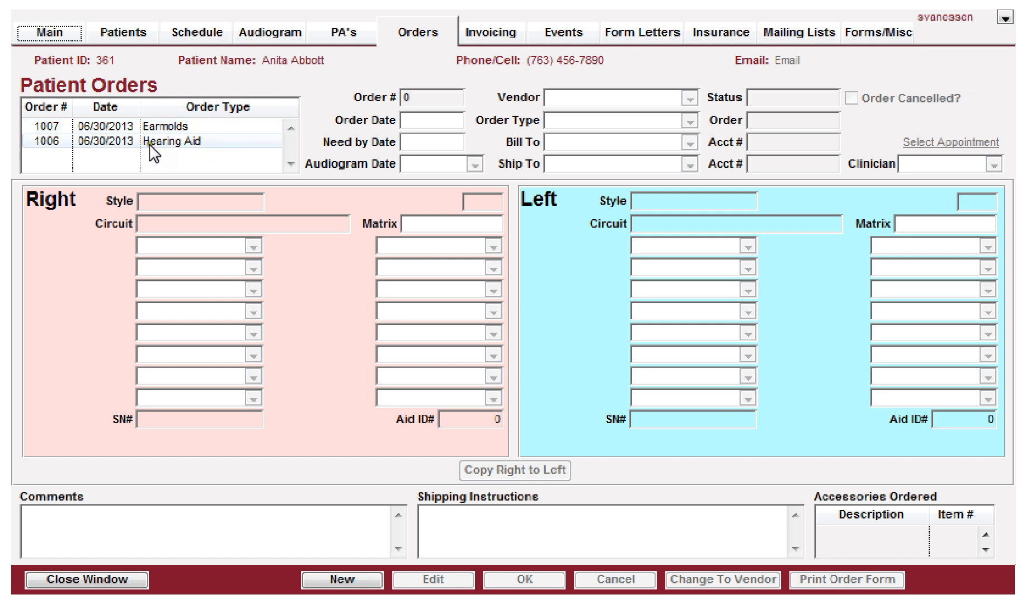
pyautogui.click(489, 33)
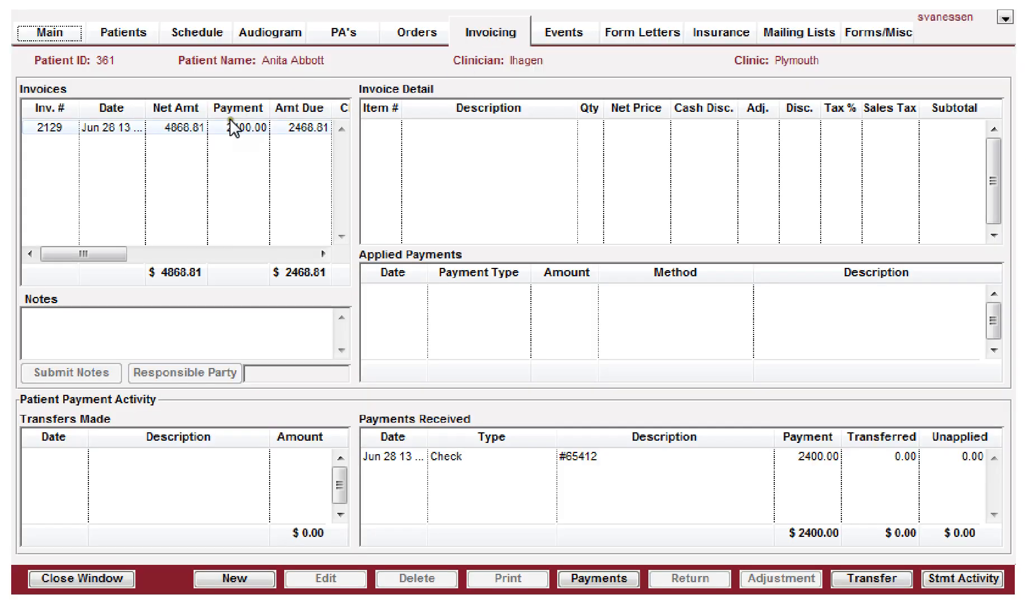
pyautogui.click(166, 131)
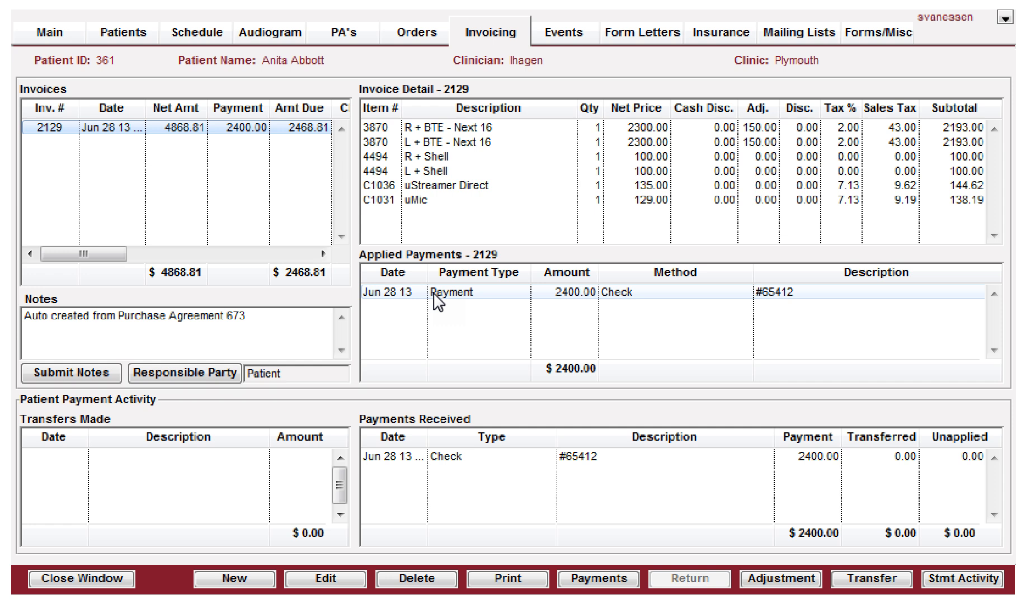
# Step: Open hearing aid order 1006 for editing and set its need-by date to 07/03/2013
pyautogui.click(411, 32)
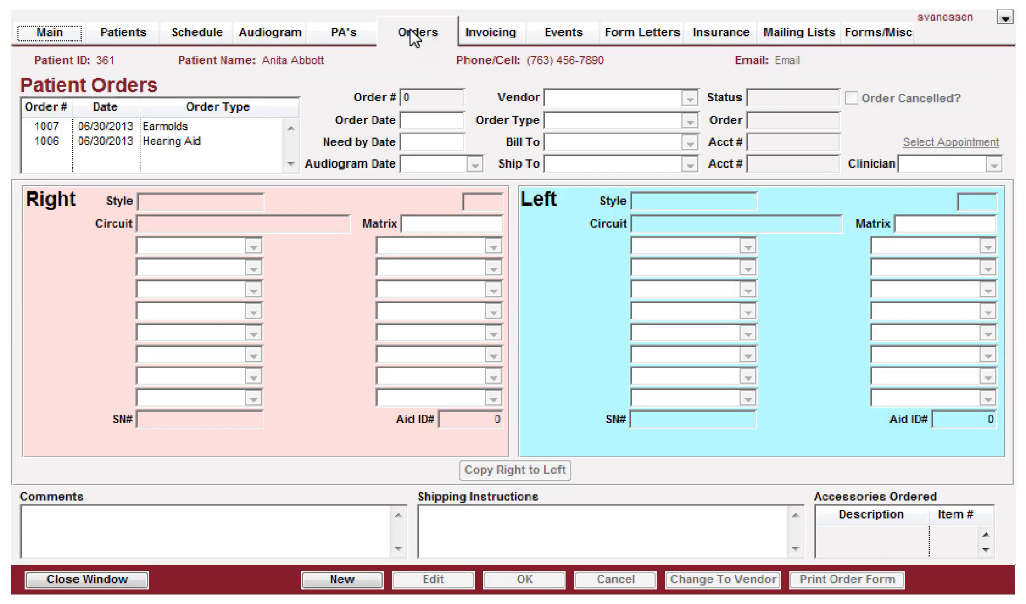
pyautogui.click(124, 139)
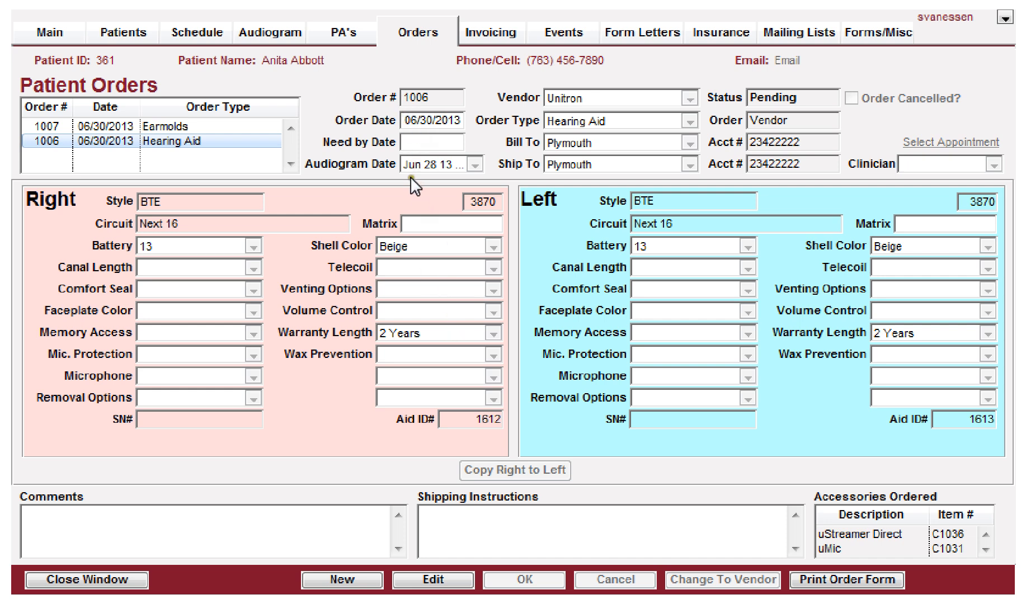
pyautogui.click(424, 580)
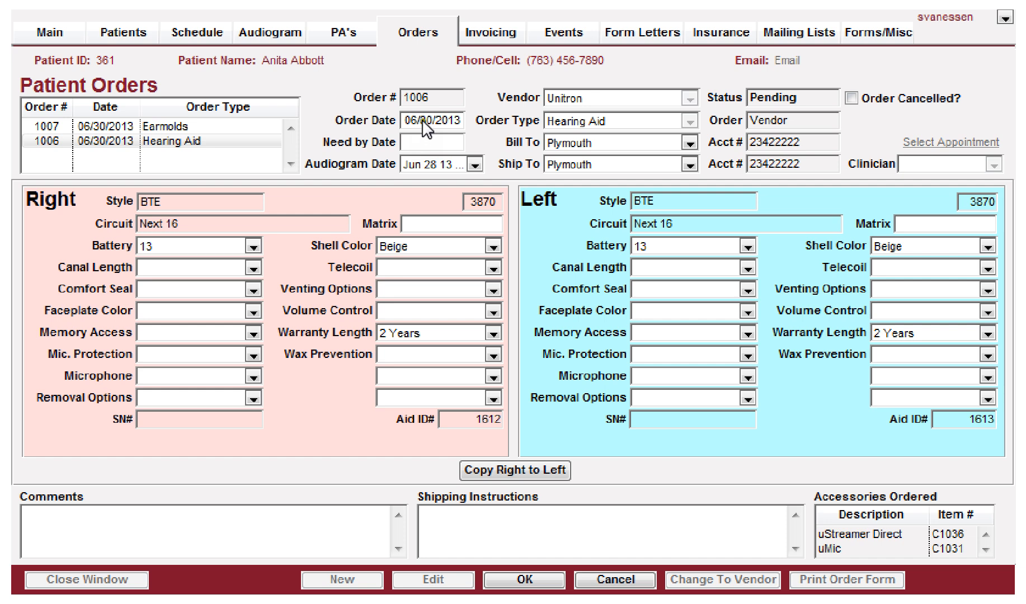
pyautogui.click(414, 140)
pyautogui.write('0703')
pyautogui.press('Tab')
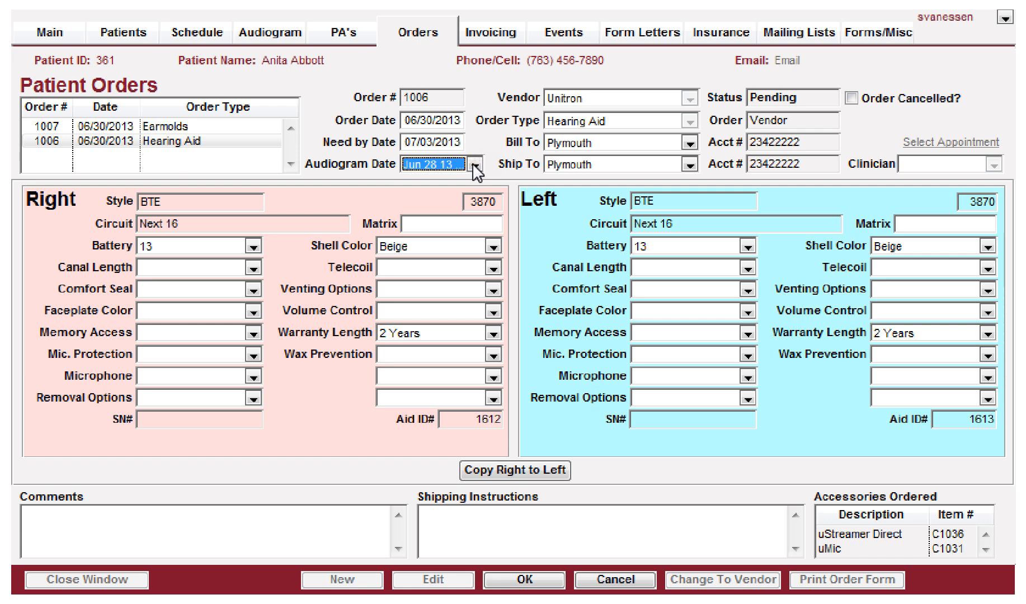
# Step: Select the Jun 28 13 audiogram date and Plymouth as the bill-to and ship-to locations
pyautogui.click(474, 164)
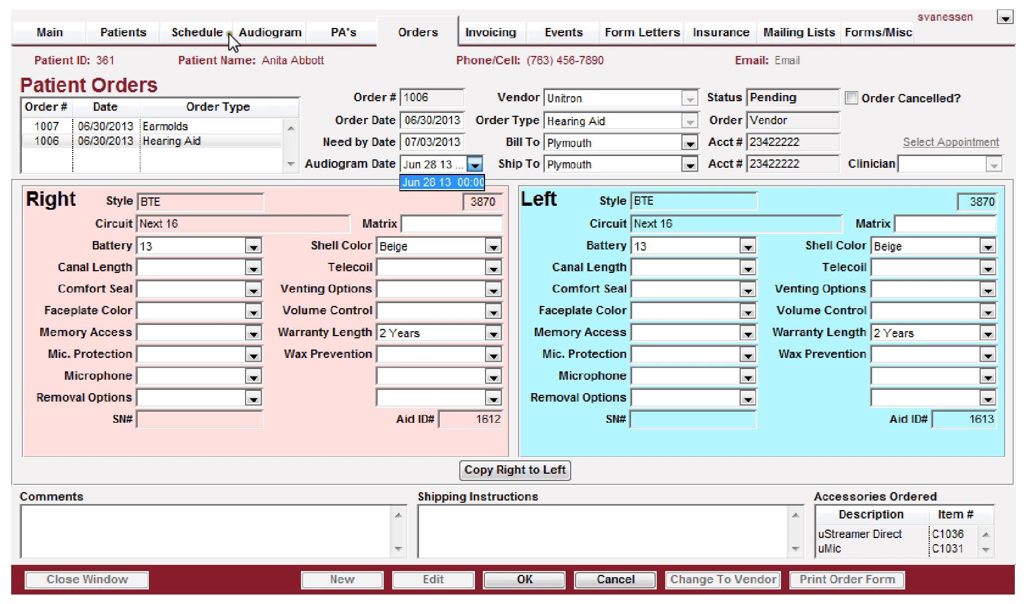
pyautogui.click(421, 182)
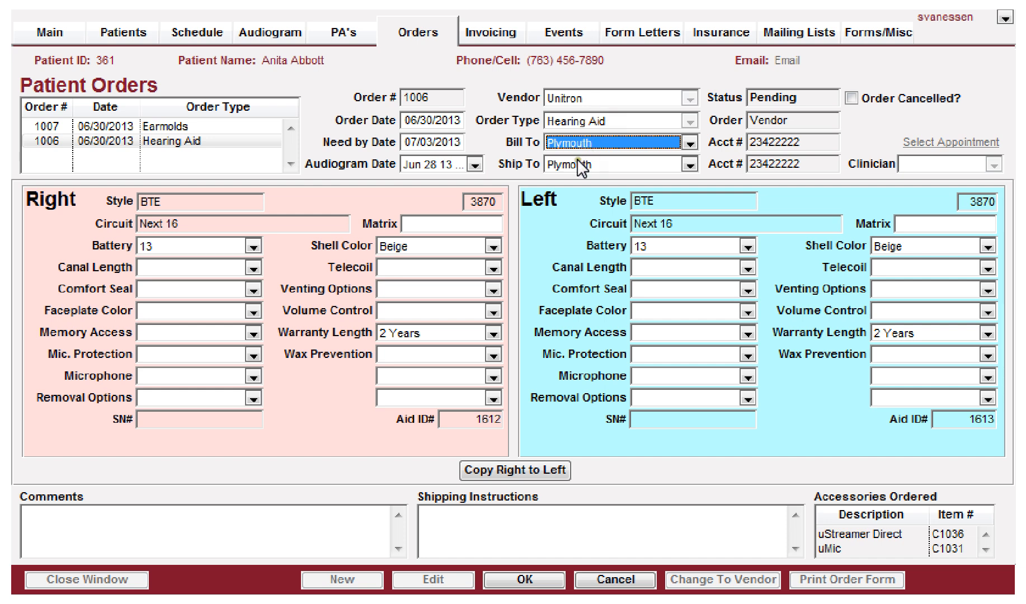
pyautogui.click(585, 144)
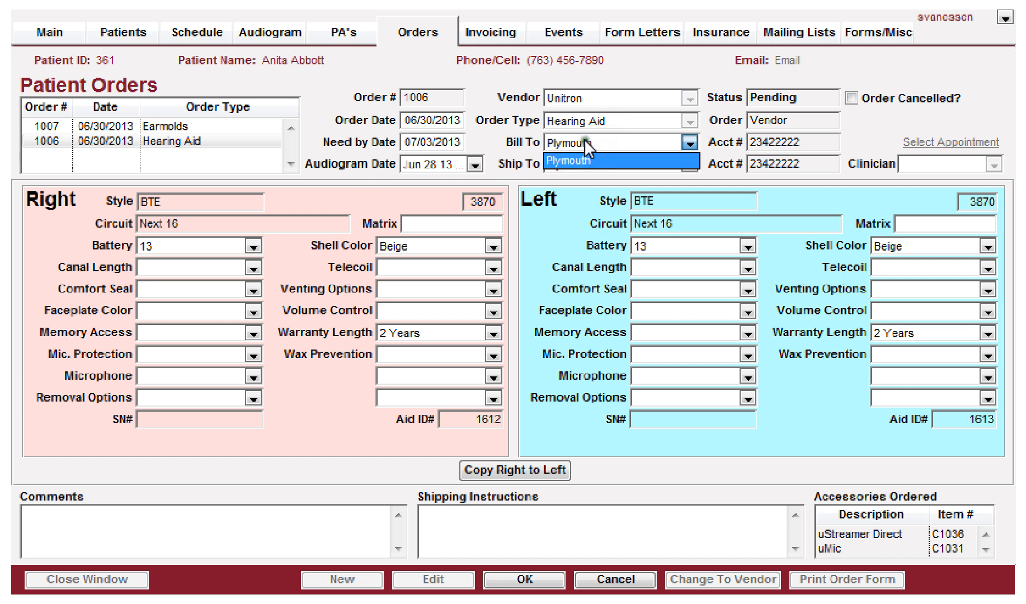
pyautogui.click(585, 144)
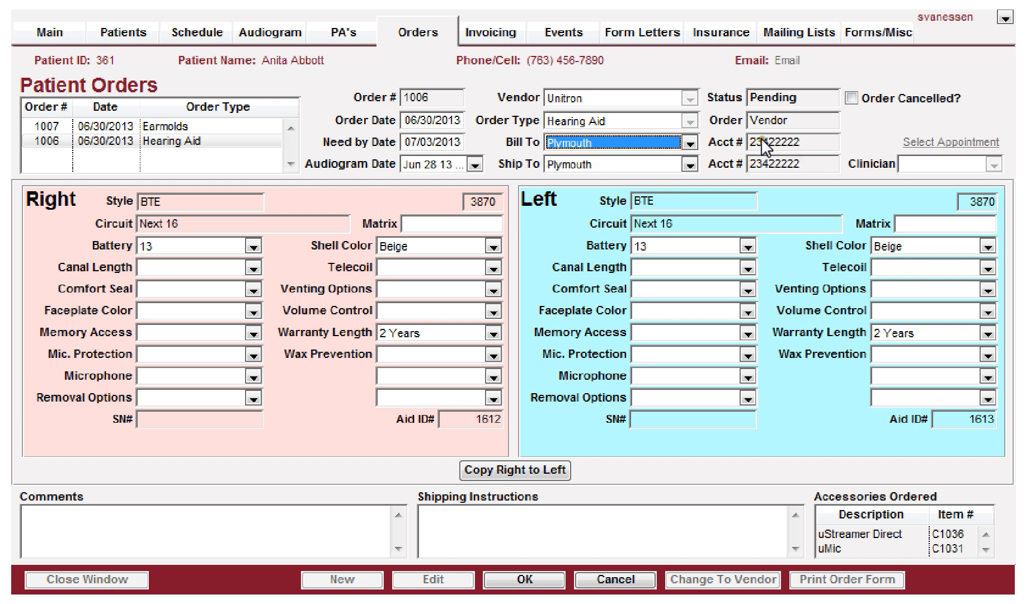
pyautogui.click(603, 161)
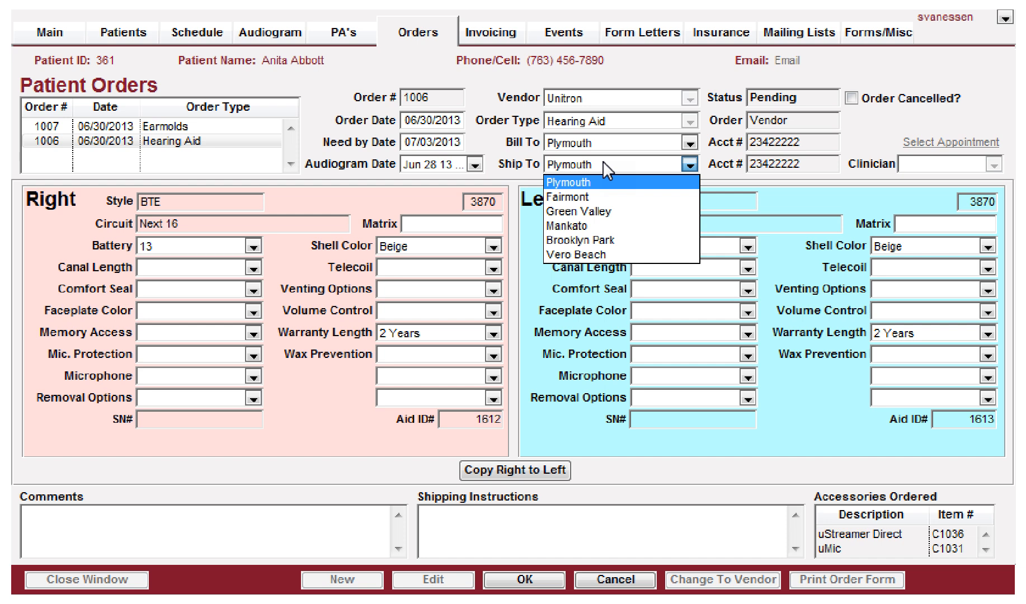
pyautogui.click(601, 161)
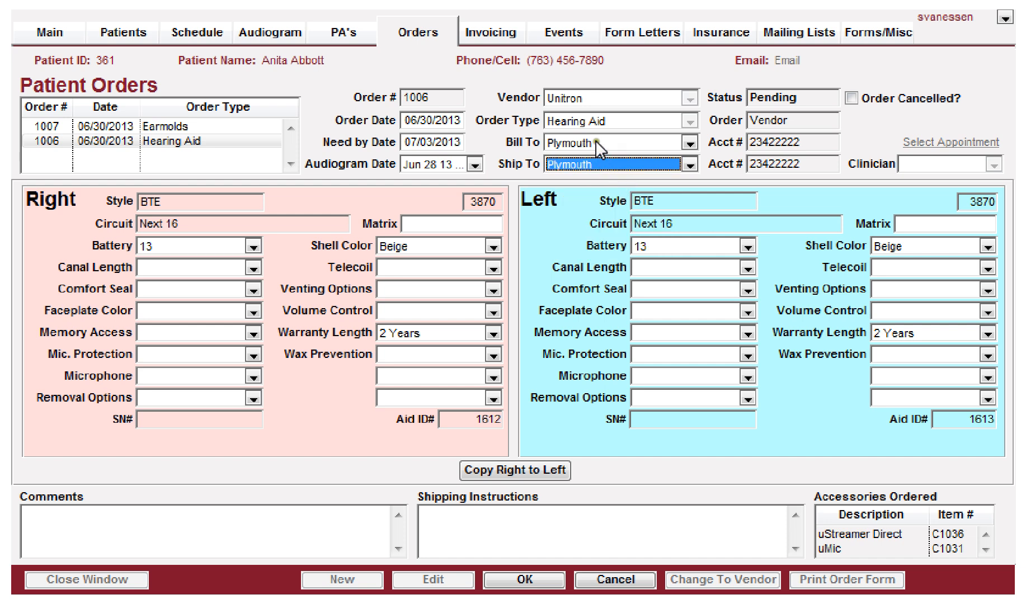
pyautogui.click(601, 163)
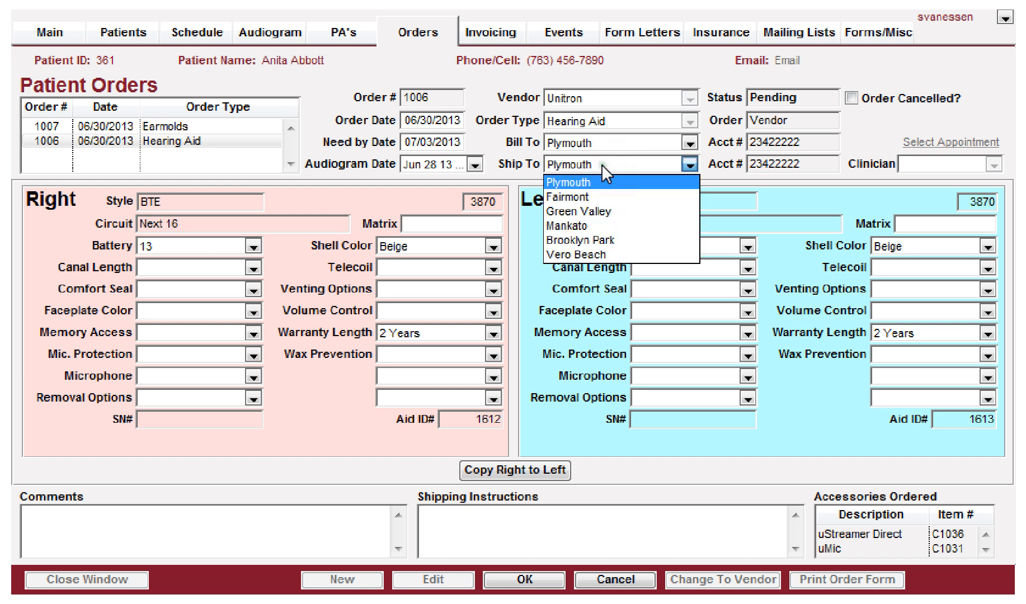
pyautogui.click(601, 164)
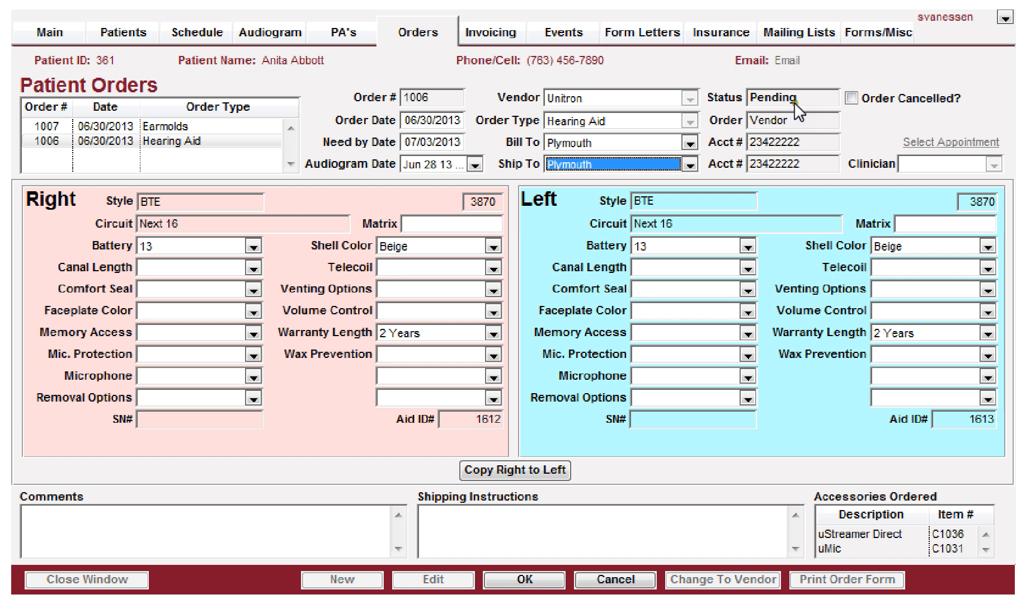
# Step: Try to mark the hearing aid order as cancelled
pyautogui.click(852, 99)
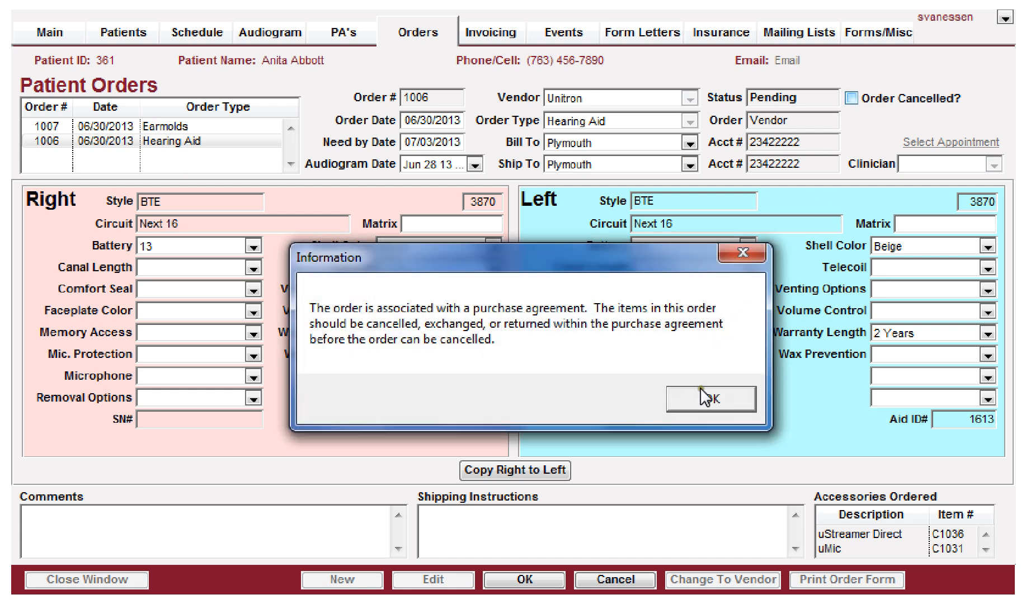
pyautogui.click(705, 397)
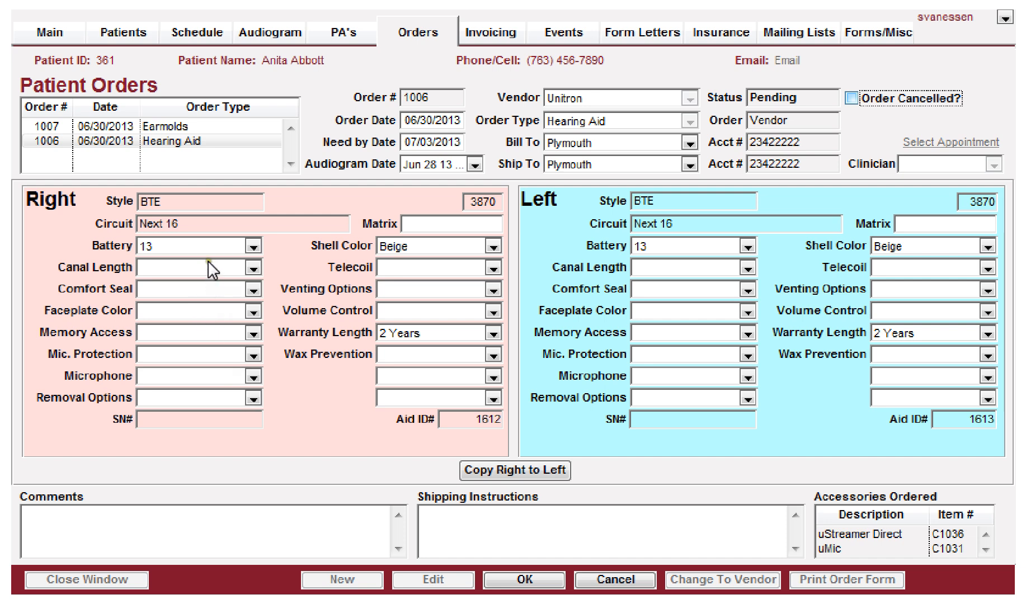
# Step: Set the right aid's canal length to Full Length, comfort seal to Soft Canal and faceplate color to Silver
pyautogui.click(168, 267)
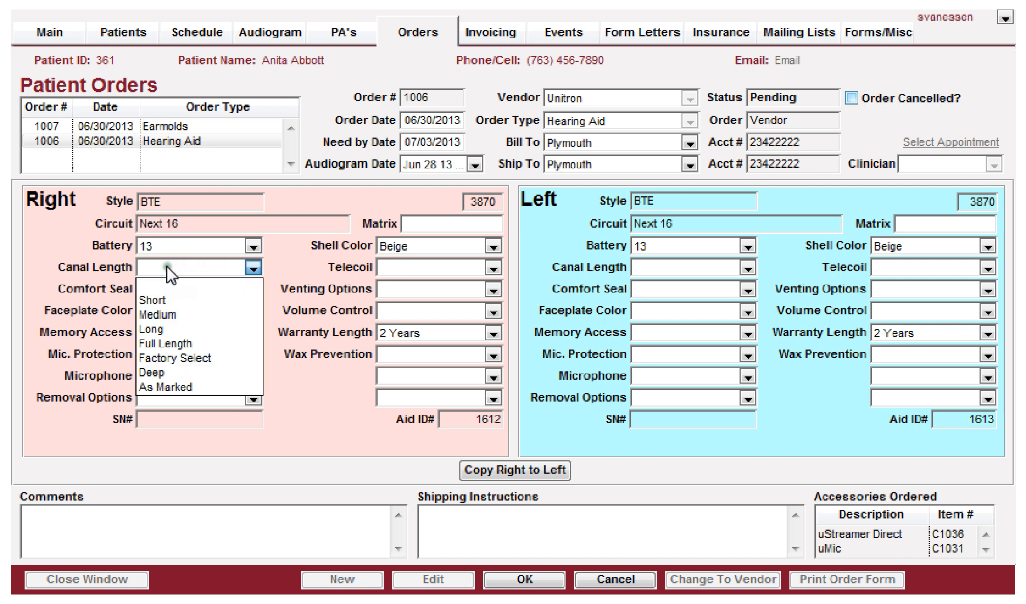
pyautogui.click(168, 344)
pyautogui.click(169, 289)
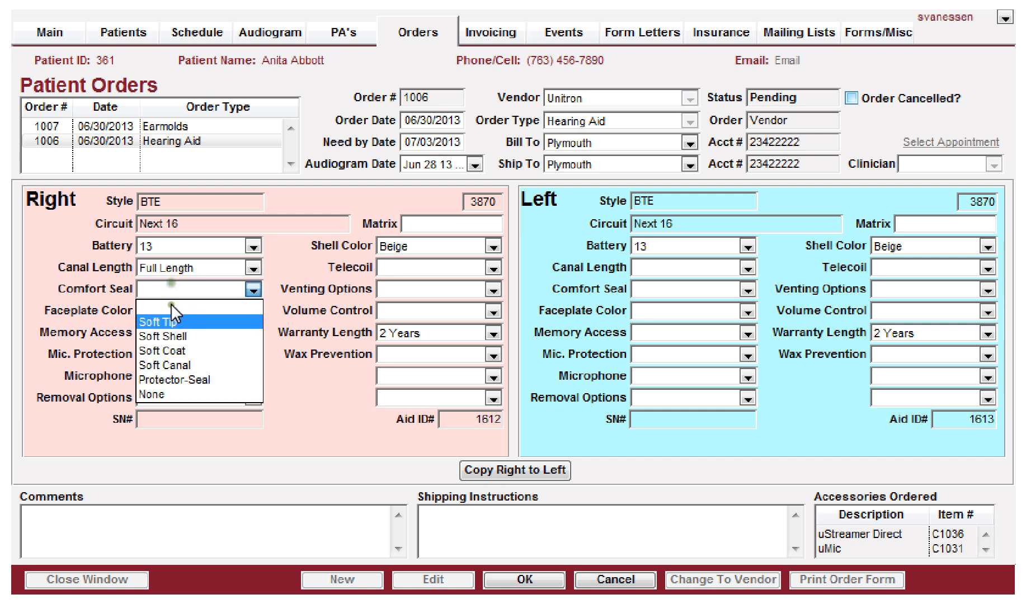
pyautogui.click(155, 365)
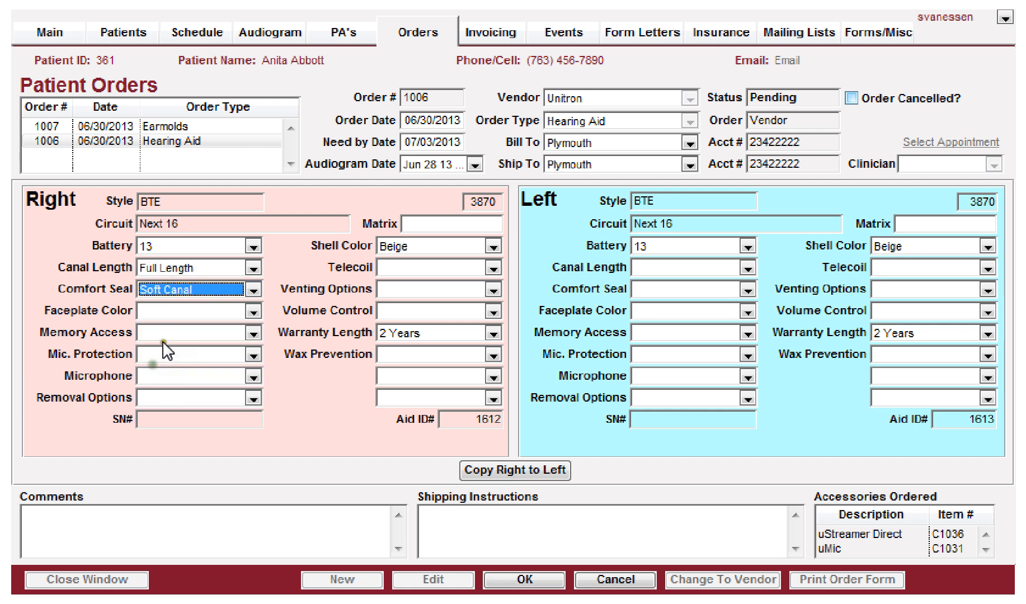
pyautogui.click(174, 311)
pyautogui.click(158, 398)
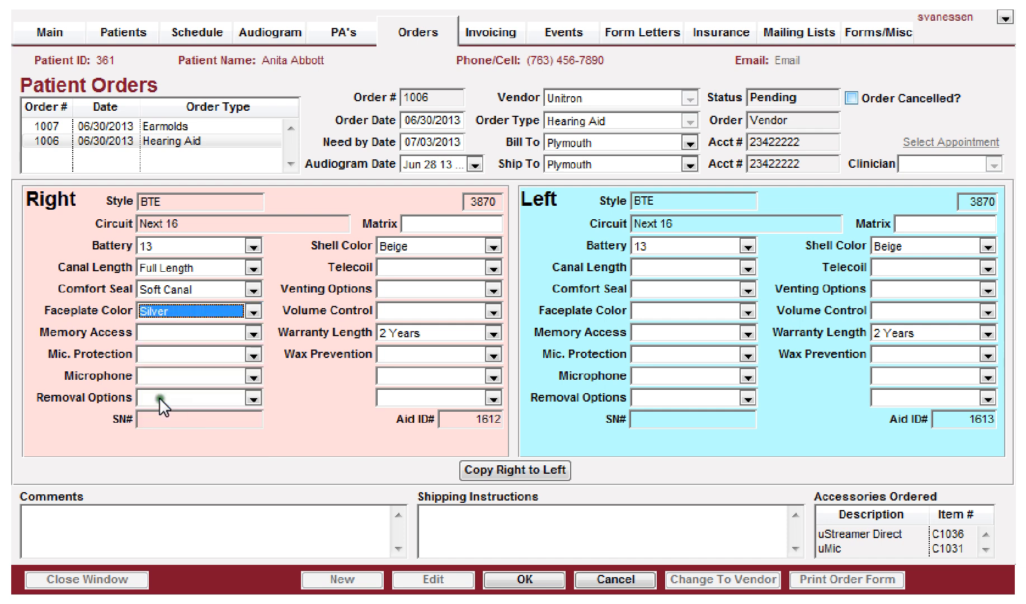
# Step: Set the right aid's memory access to Push Button, mic protection to Replaceable Mic Cover, microphone to Dual Mic, removal to Line and Notch
pyautogui.click(168, 327)
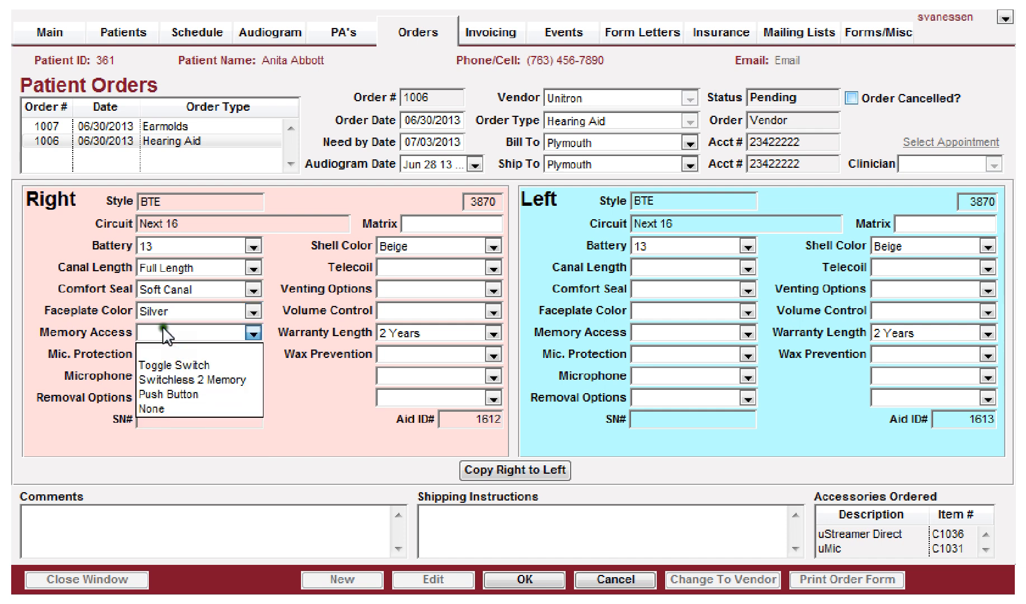
pyautogui.click(153, 390)
pyautogui.click(155, 361)
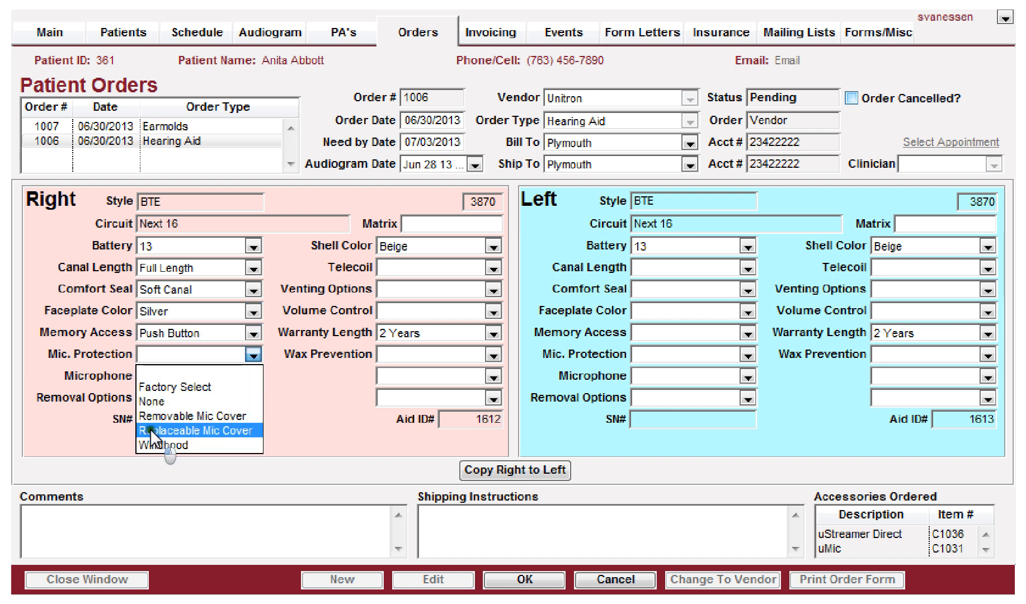
pyautogui.click(150, 428)
pyautogui.click(166, 382)
pyautogui.click(158, 444)
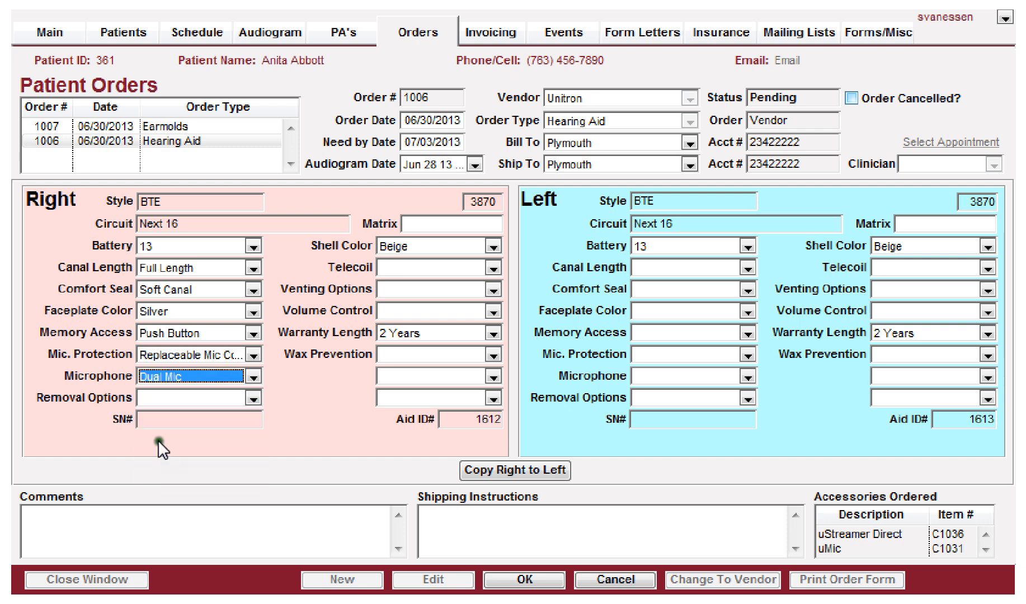
pyautogui.click(173, 400)
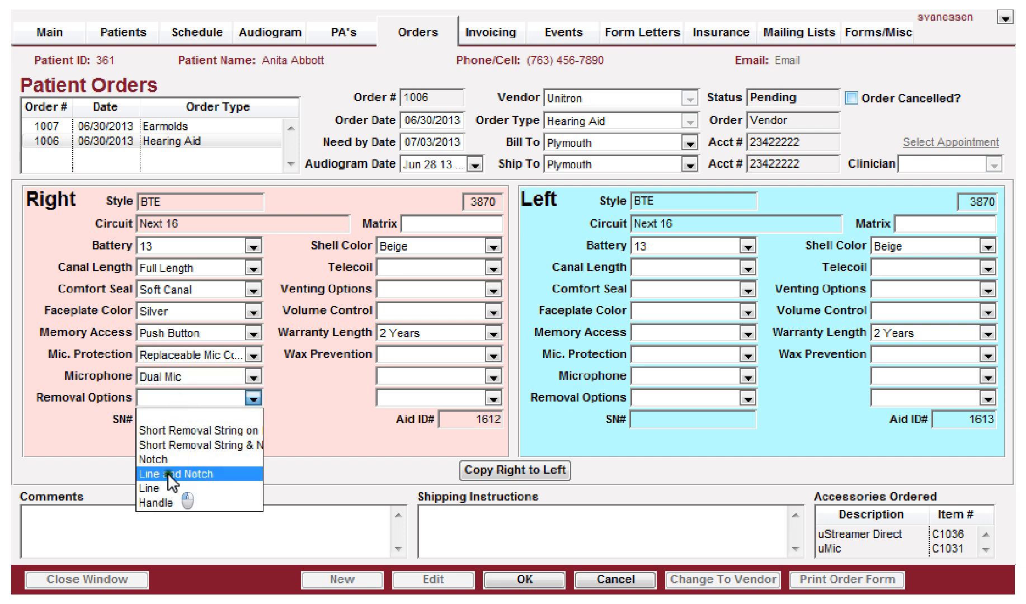
pyautogui.click(185, 464)
# Step: Set the right aid's telecoil to High Powered, venting to Small, volume control to Extended and wax prevention to Wax Bell
pyautogui.click(396, 267)
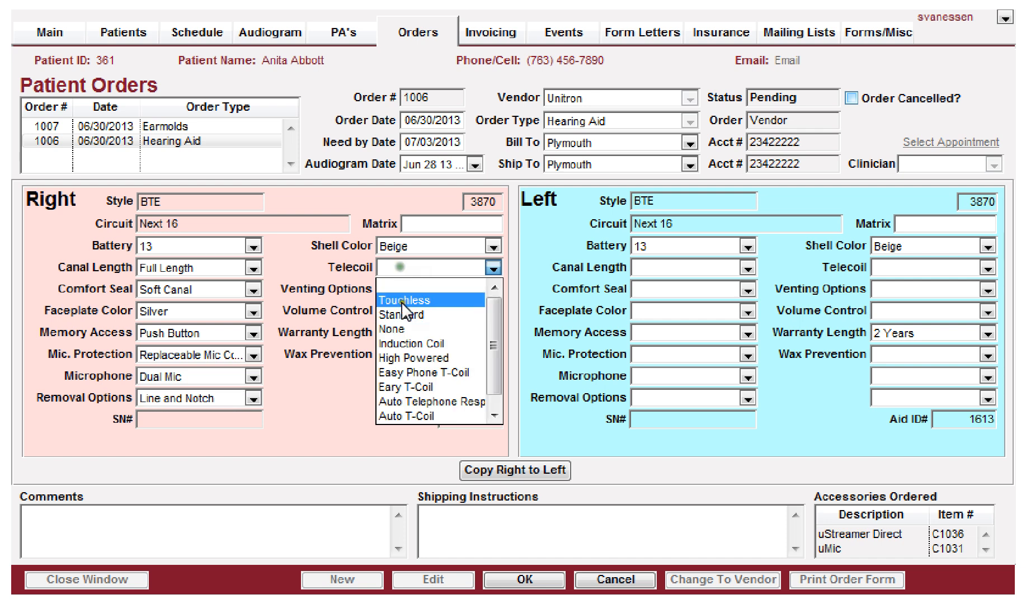
pyautogui.click(401, 359)
pyautogui.click(403, 288)
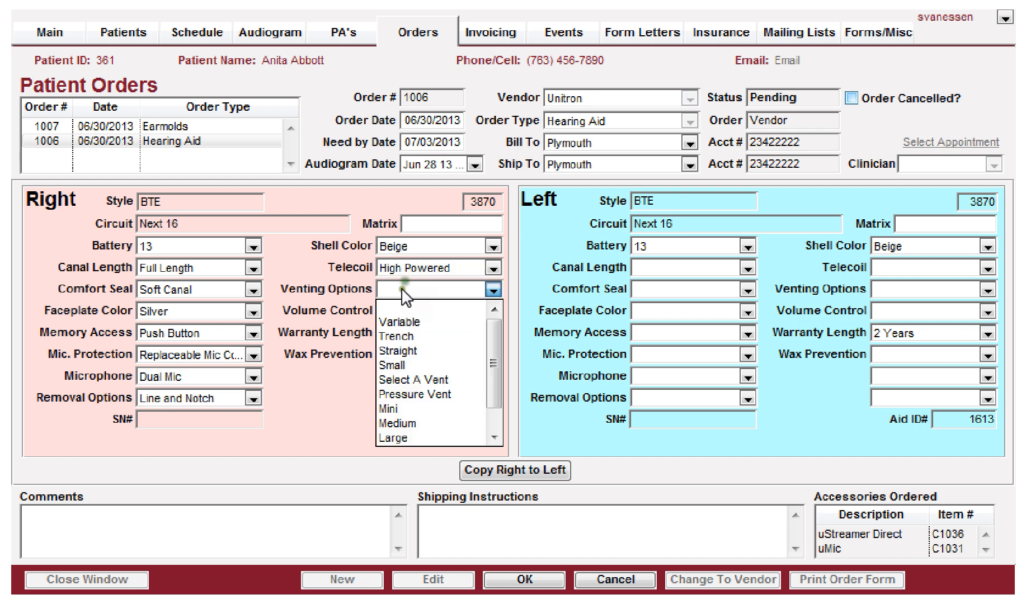
pyautogui.click(386, 370)
pyautogui.click(400, 311)
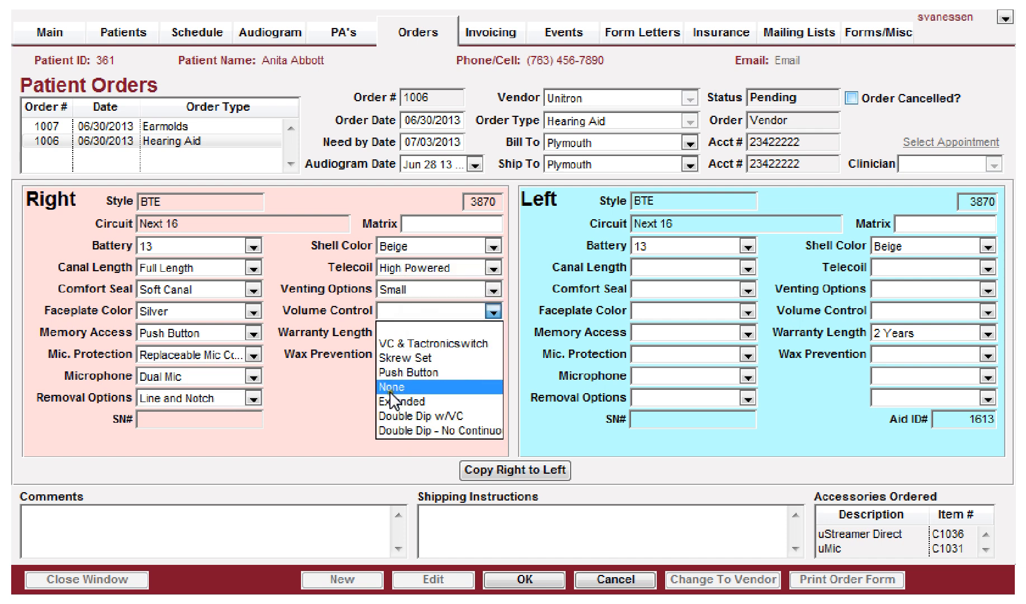
pyautogui.click(389, 401)
pyautogui.click(400, 355)
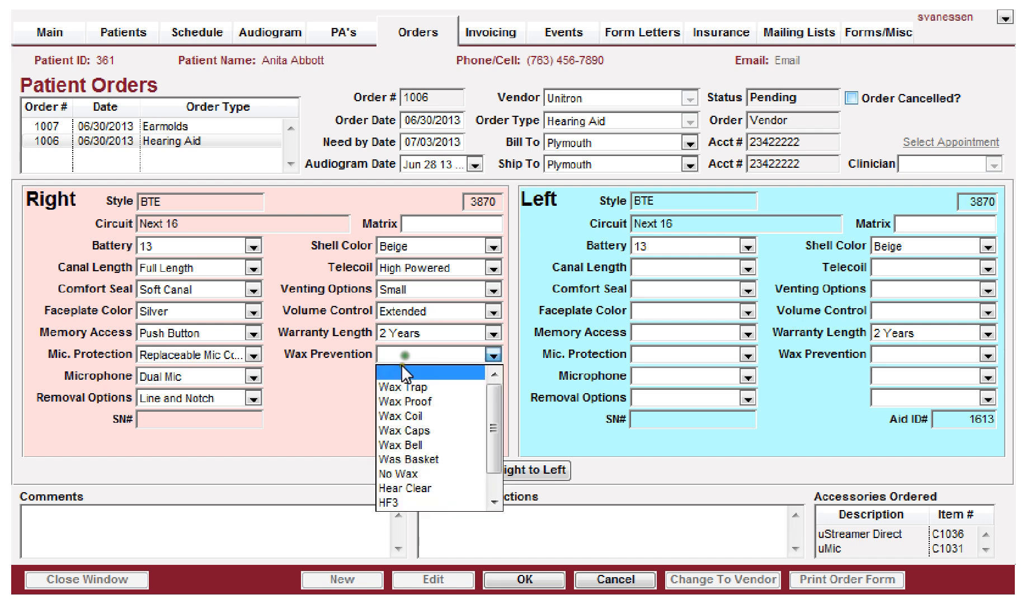
pyautogui.click(392, 444)
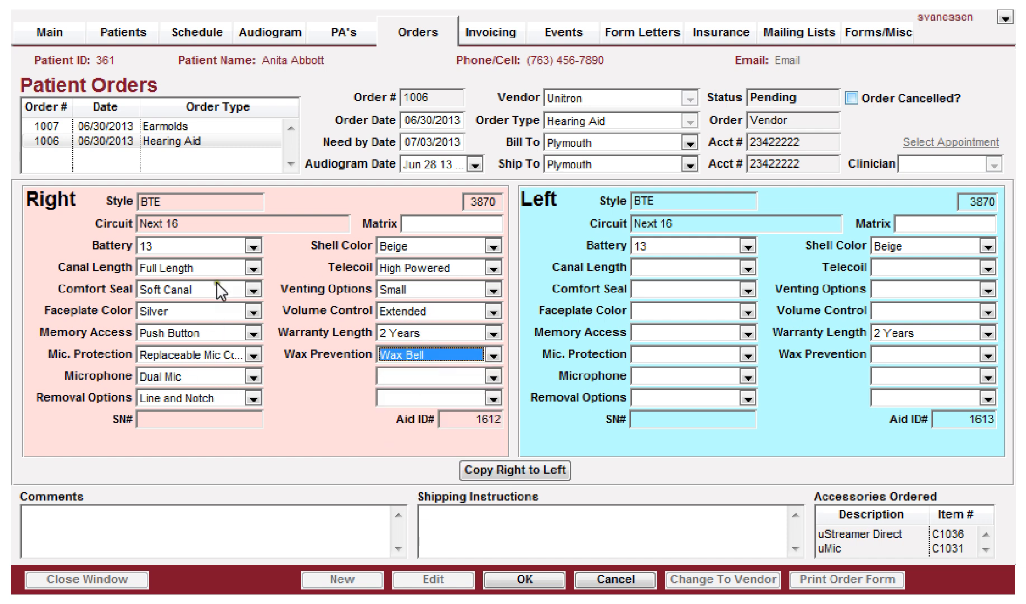
# Step: Copy the right-ear options to the left ear and set the left faceplate to Mocha and microphone to Wind Screen
pyautogui.click(510, 469)
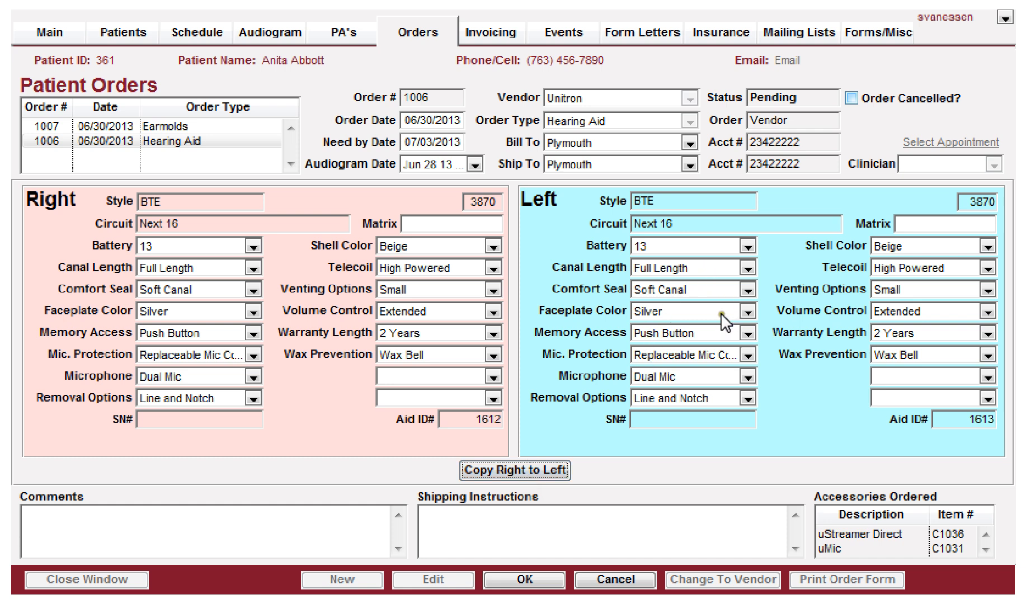
pyautogui.click(695, 312)
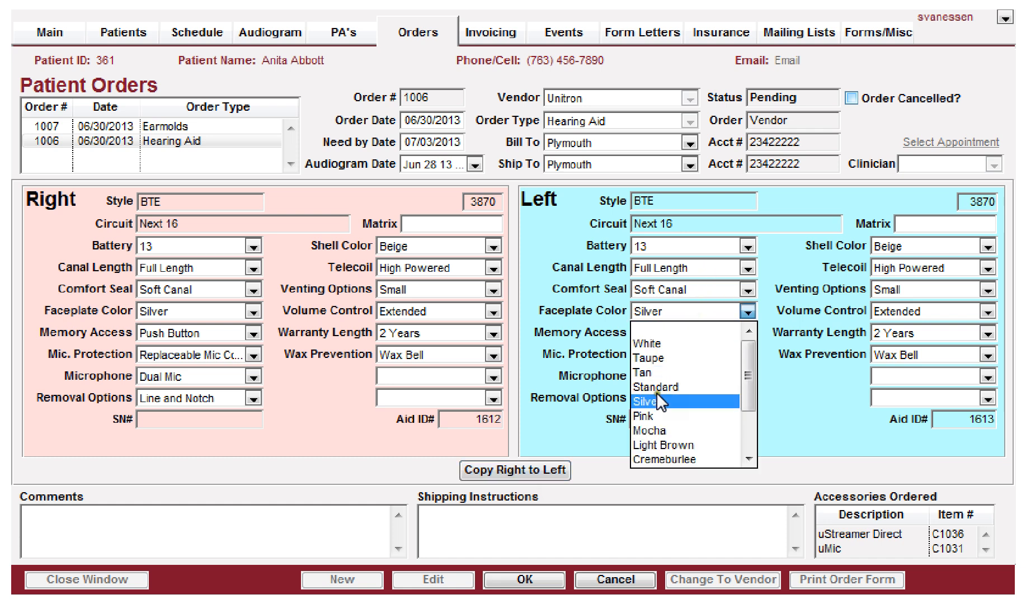
pyautogui.click(647, 431)
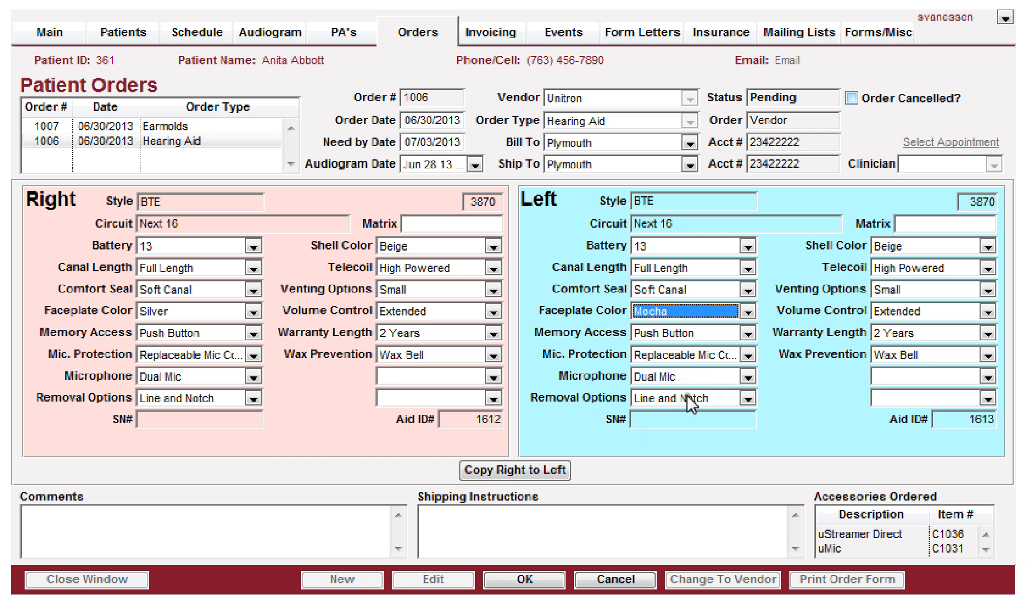
pyautogui.click(694, 377)
pyautogui.click(645, 411)
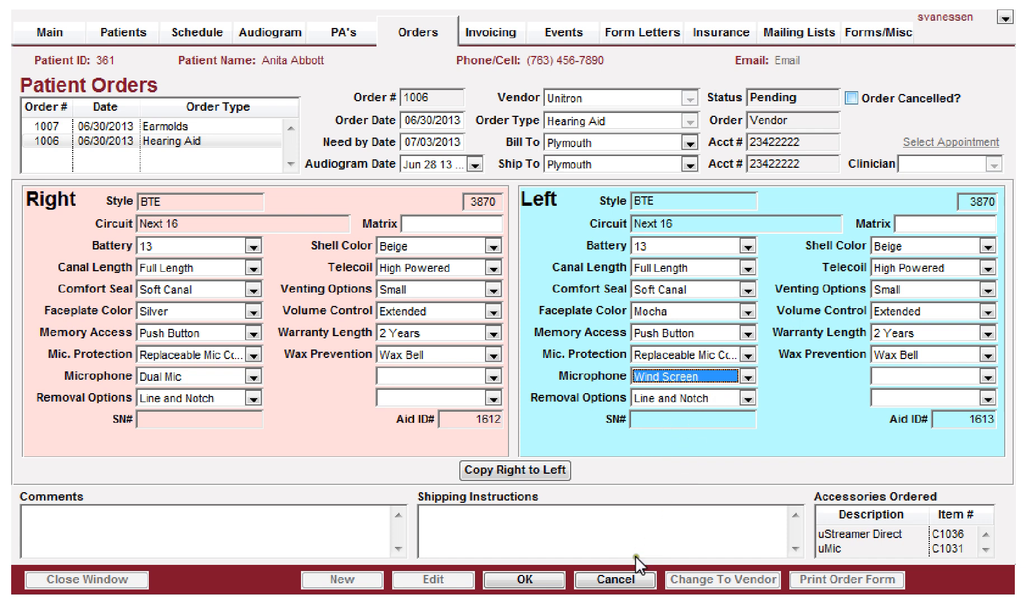
# Step: Enter the hearing aid order's comment "Any comments to record" and shipping instructions "any shipping instructions", then save the order
pyautogui.click(131, 513)
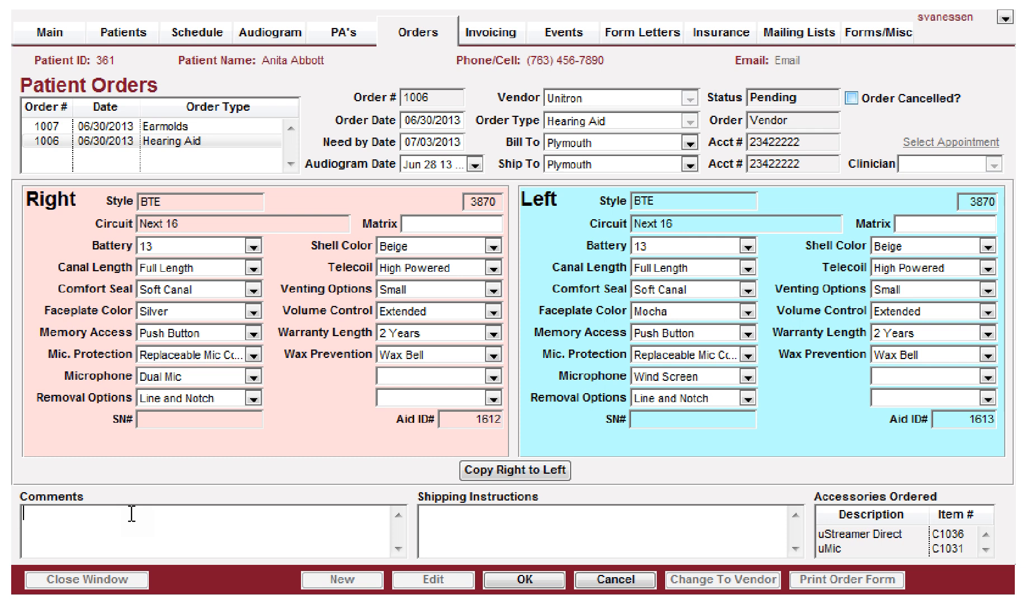
pyautogui.write('Any comments to re')
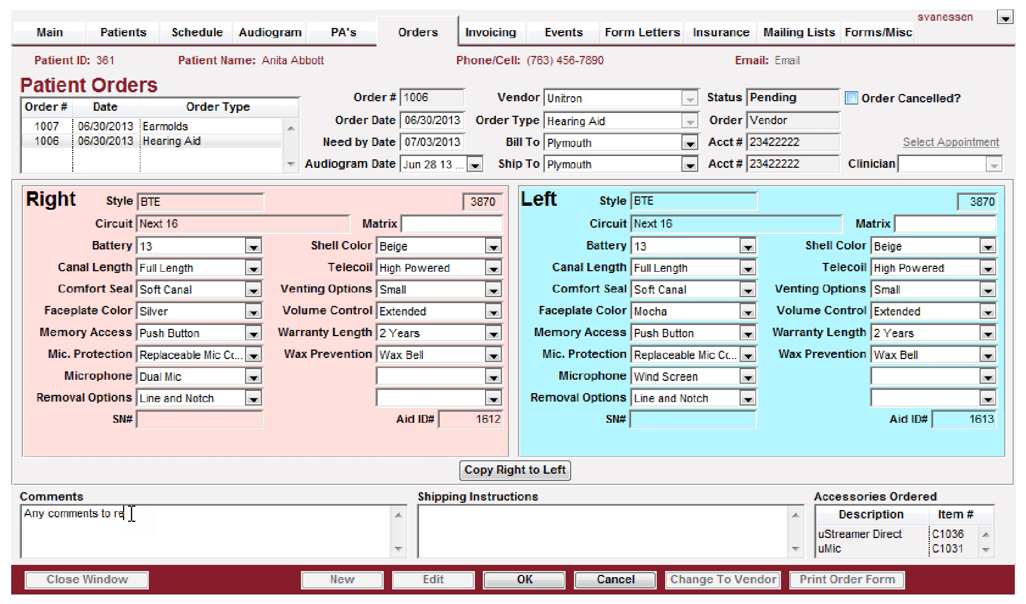
pyautogui.write('cord')
pyautogui.write('any shpp')
pyautogui.press('BackSpace')
pyautogui.press('BackSpace')
pyautogui.write('ipping')
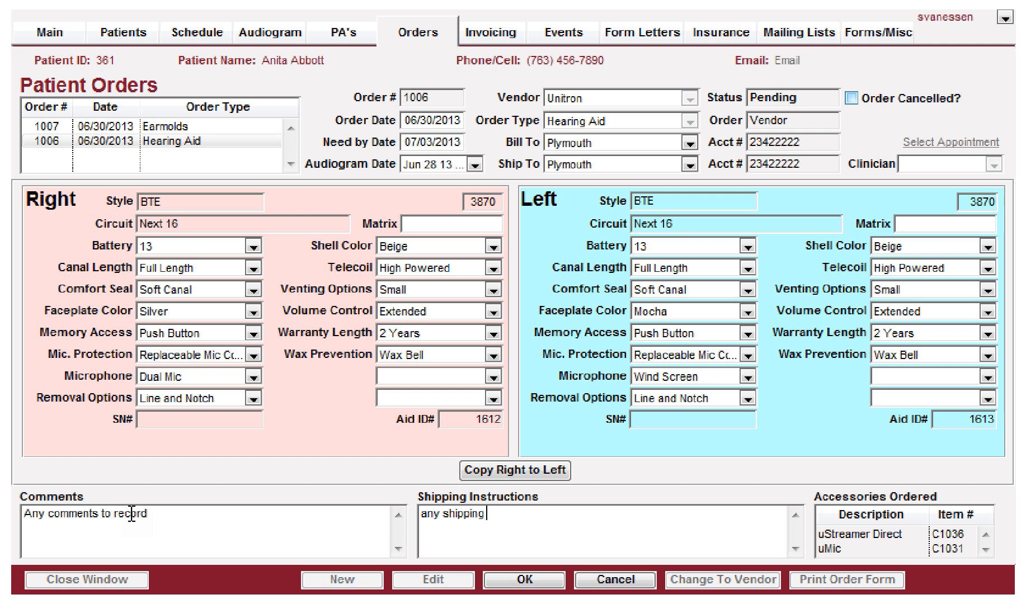
pyautogui.write(' instructions')
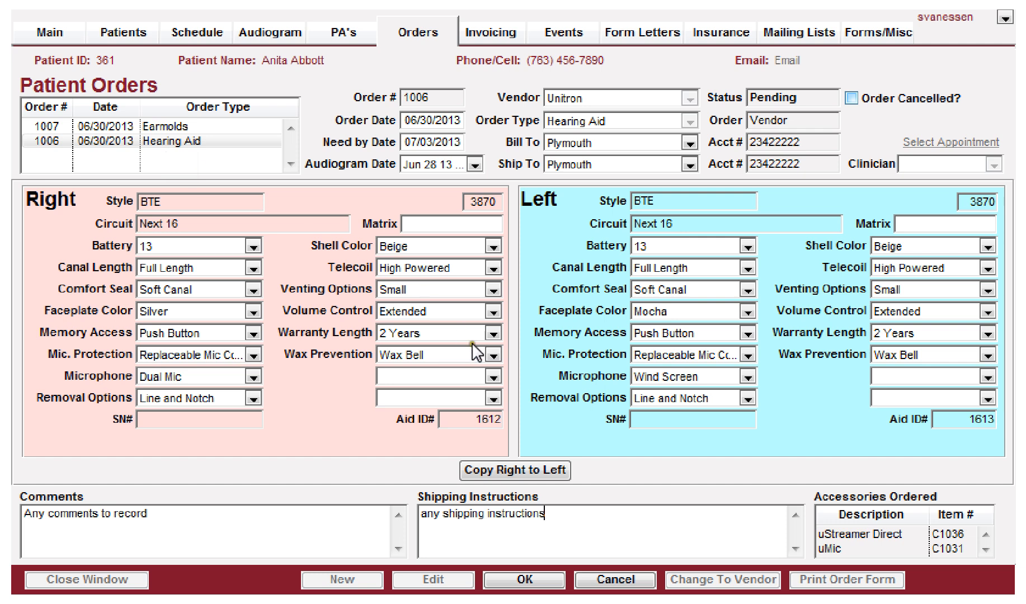
pyautogui.click(525, 580)
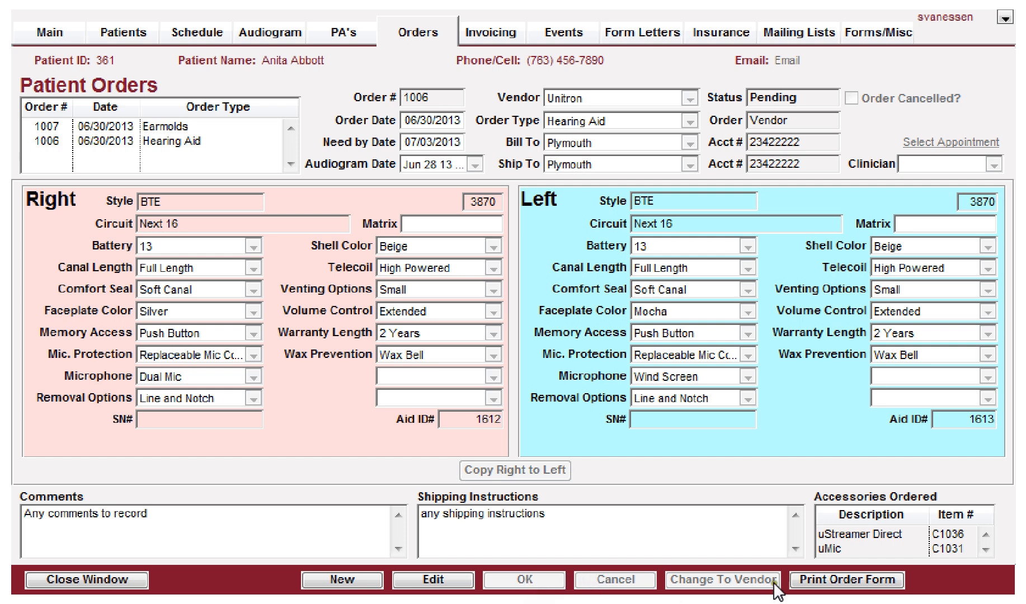
# Step: Open the hearing aid order form preview and review its options, accessories and audiometry results before closing it
pyautogui.click(831, 579)
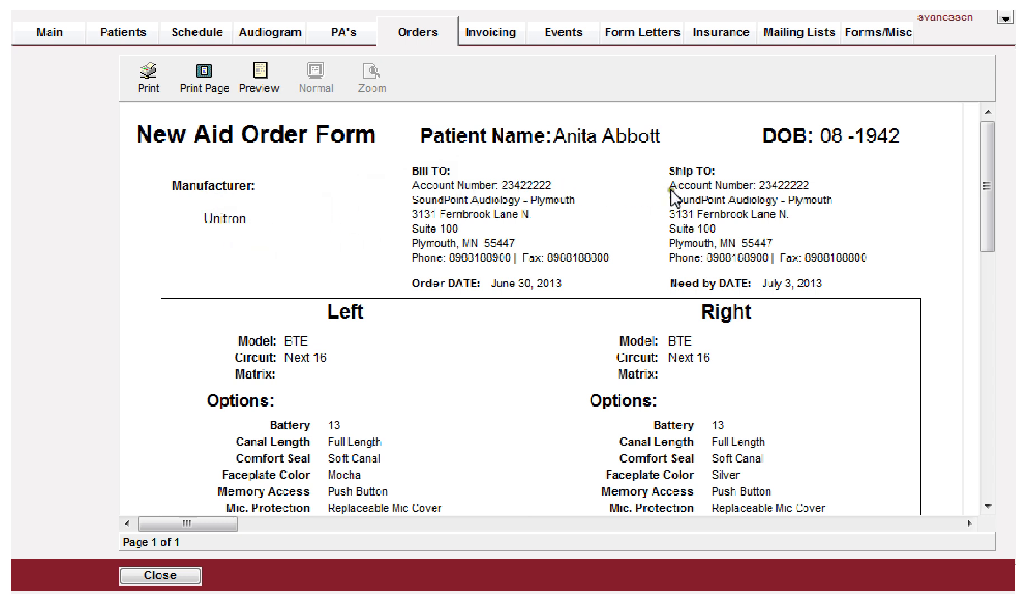
pyautogui.scroll(-3, 506, 339)
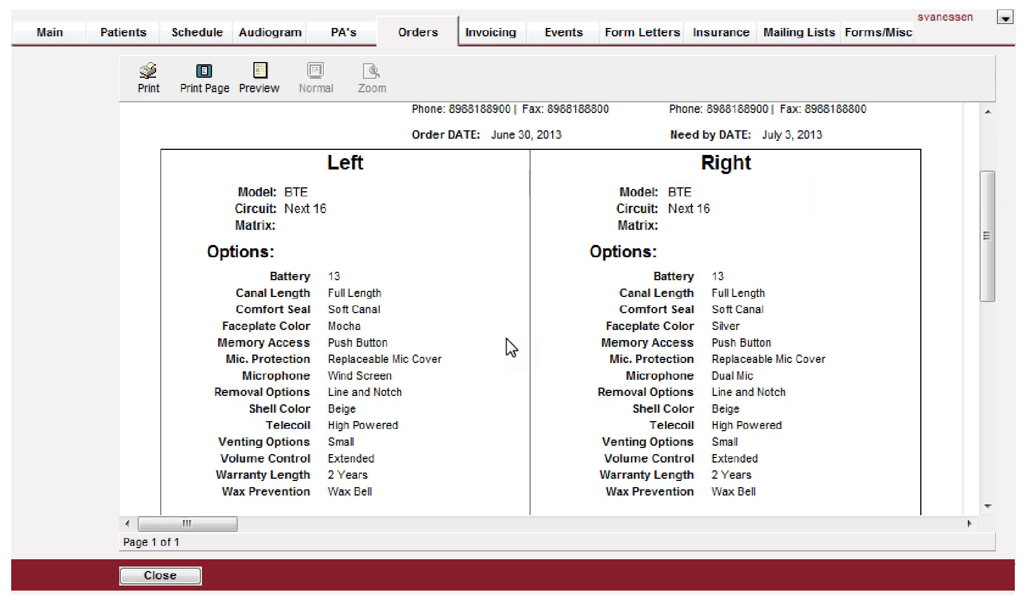
pyautogui.scroll(-1, 510, 348)
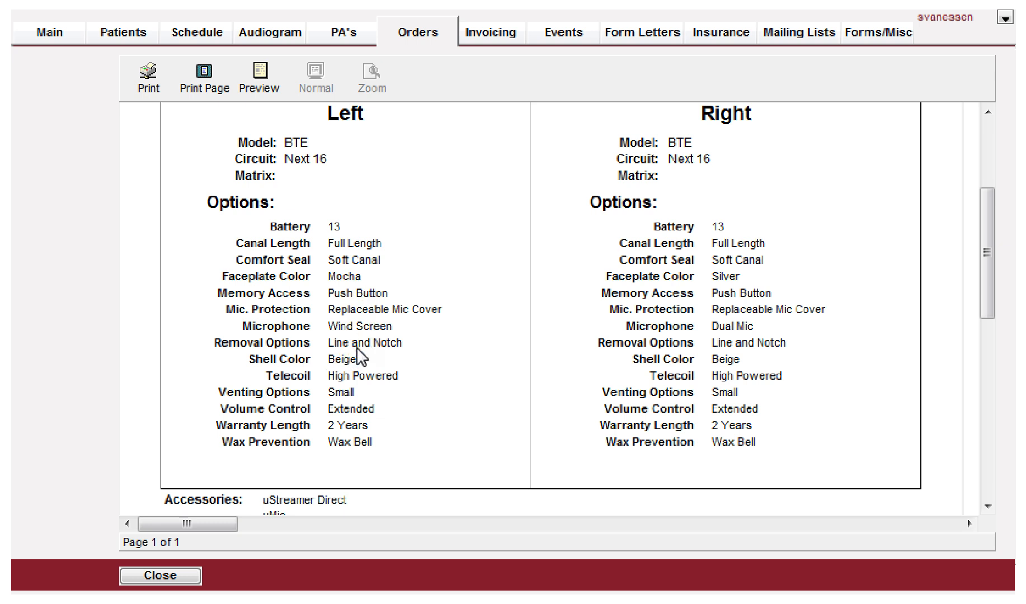
pyautogui.scroll(-2, 361, 354)
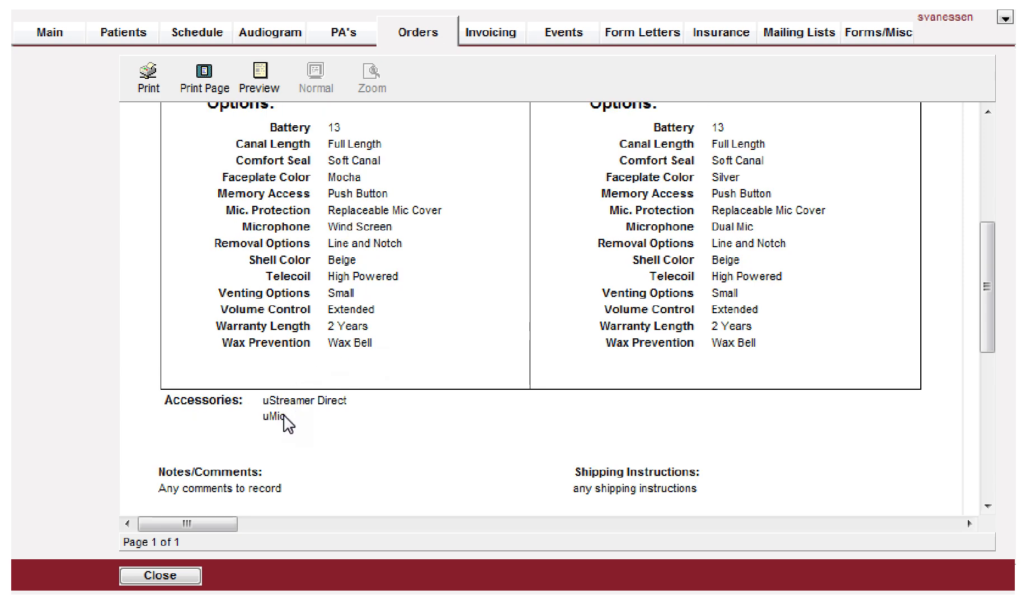
pyautogui.scroll(-2, 285, 420)
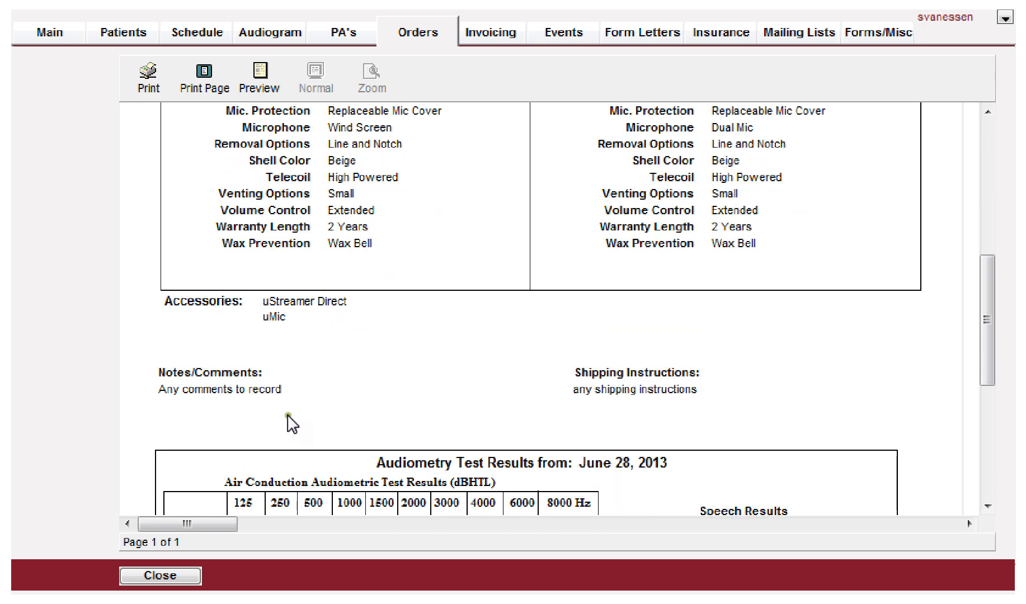
pyautogui.scroll(-3, 620, 400)
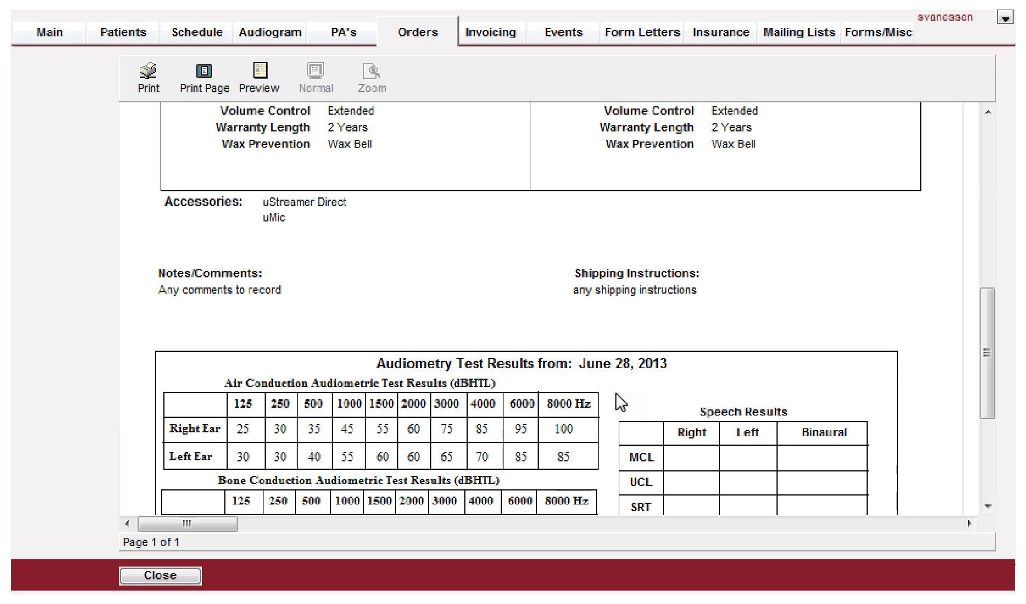
pyautogui.scroll(-1, 619, 400)
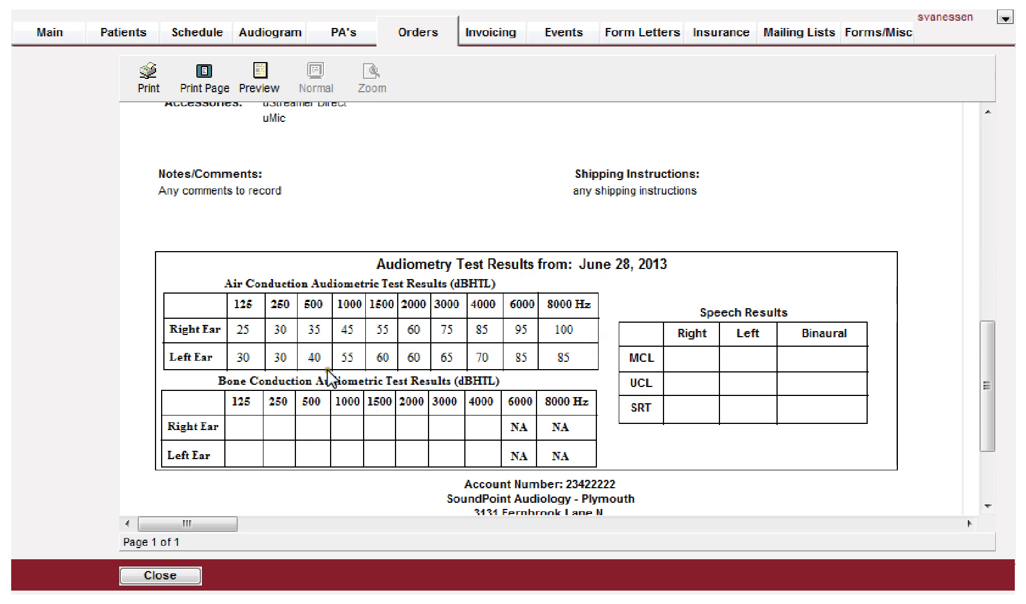
pyautogui.scroll(5, 331, 378)
pyautogui.scroll(5, 331, 377)
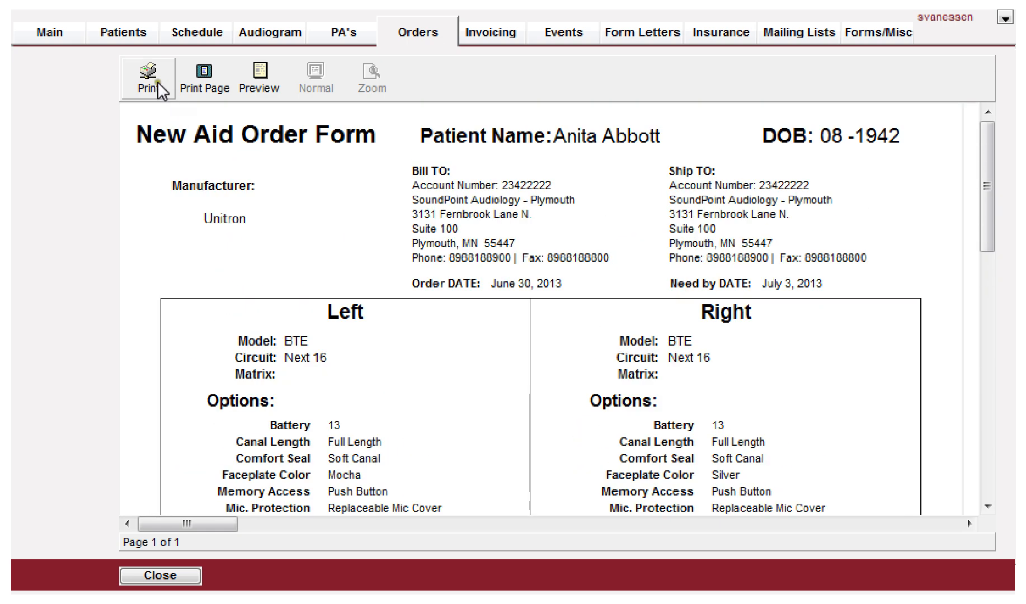
pyautogui.click(144, 570)
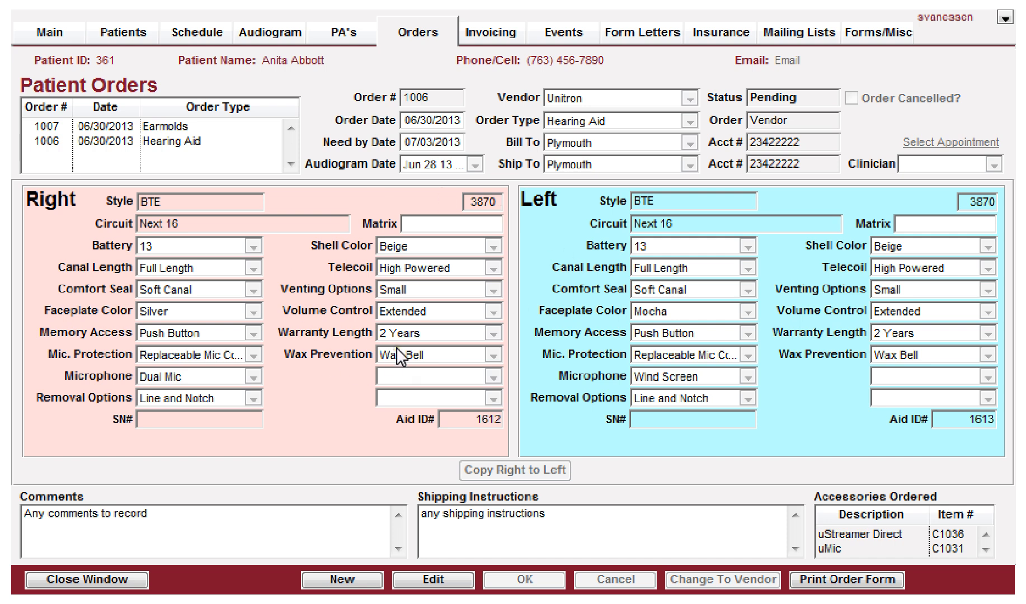
# Step: Edit the earmolds order and set the right acoustic tuning to Factory Select, canal length to Long Tapered and color to Neon Red
pyautogui.click(293, 366)
pyautogui.click(129, 127)
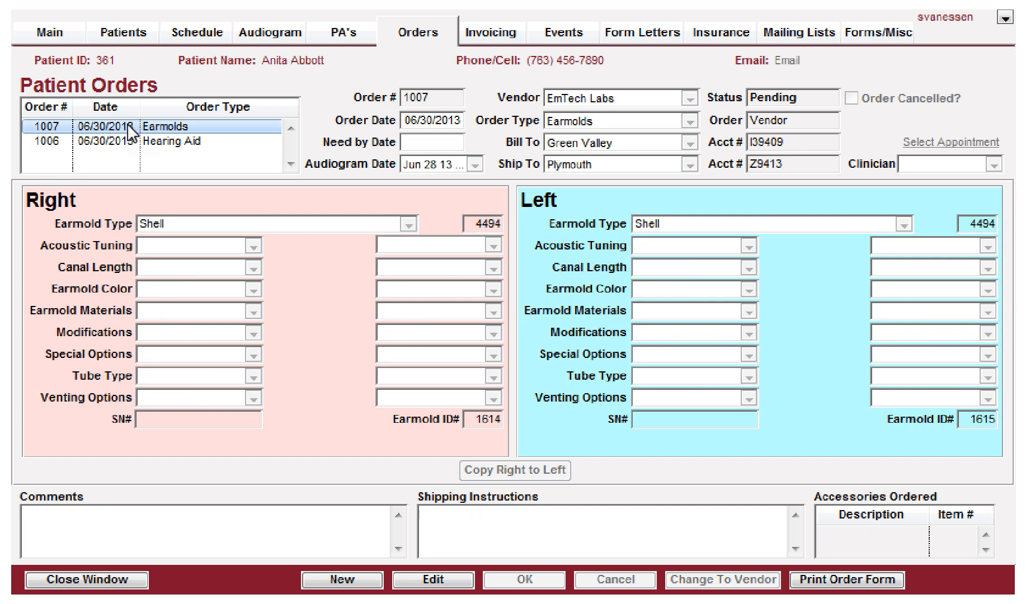
pyautogui.click(433, 579)
pyautogui.click(162, 246)
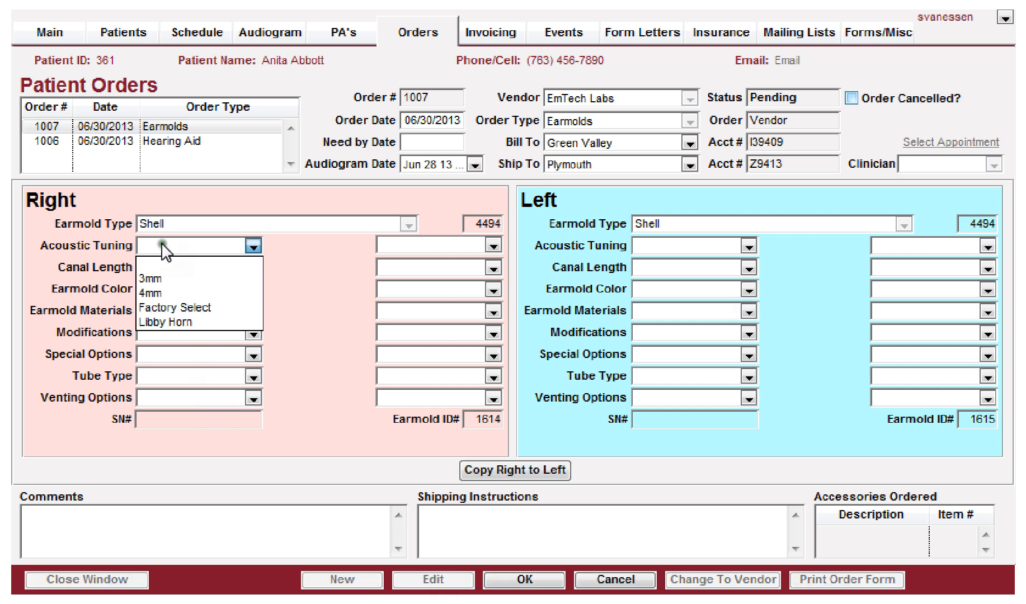
pyautogui.click(150, 312)
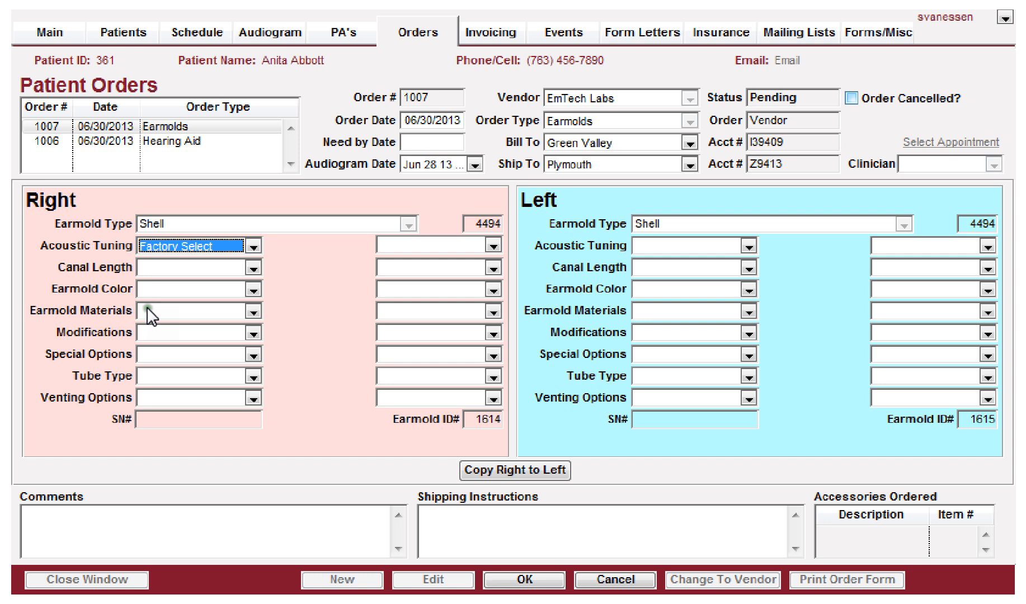
pyautogui.click(167, 267)
pyautogui.click(149, 348)
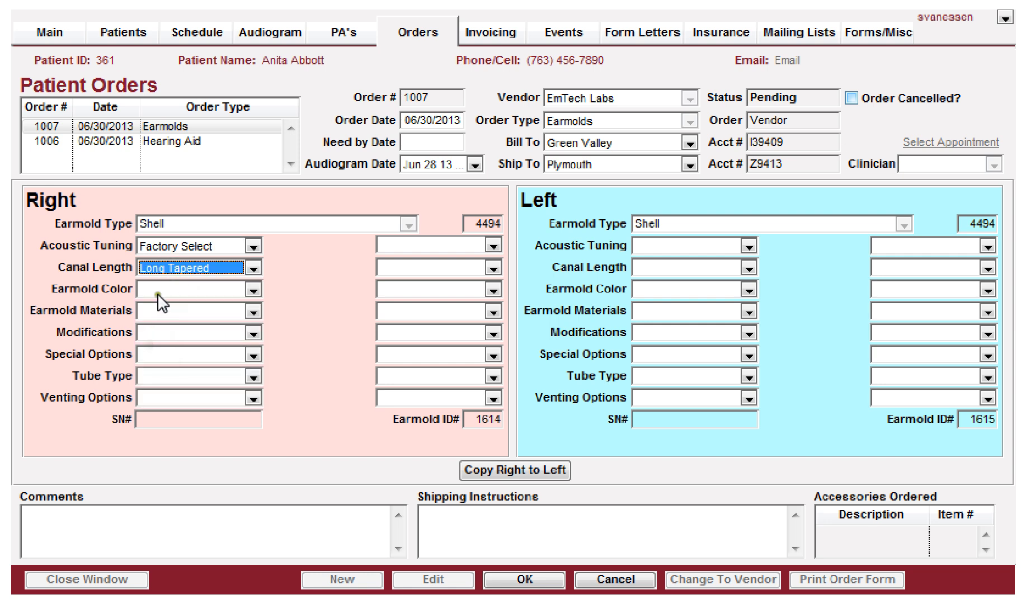
pyautogui.click(162, 289)
pyautogui.click(160, 365)
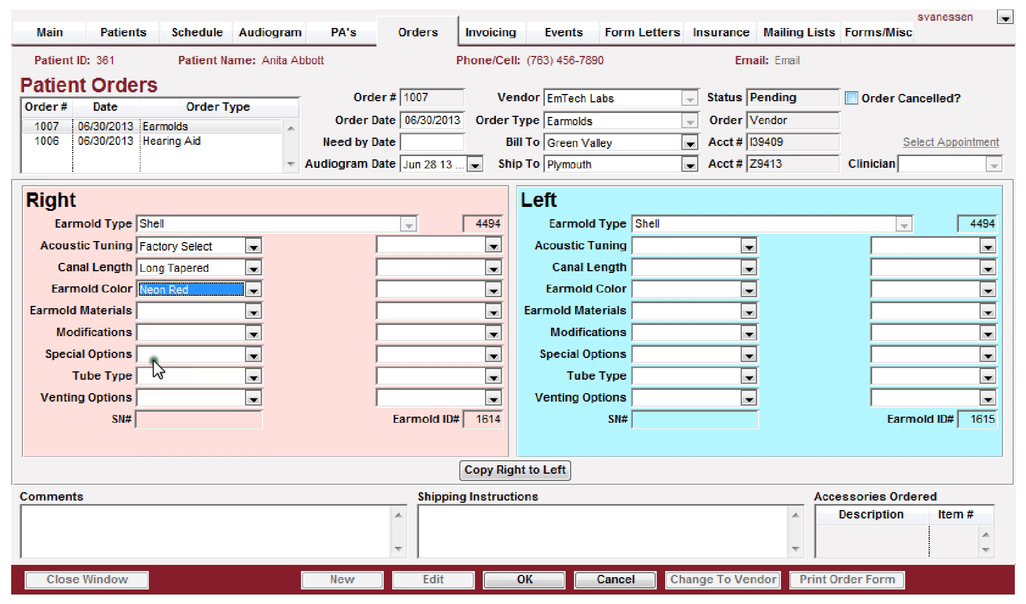
# Step: Set the right earmold materials to Oto Clear, modifications to Initials and special options to Short Handle
pyautogui.click(160, 309)
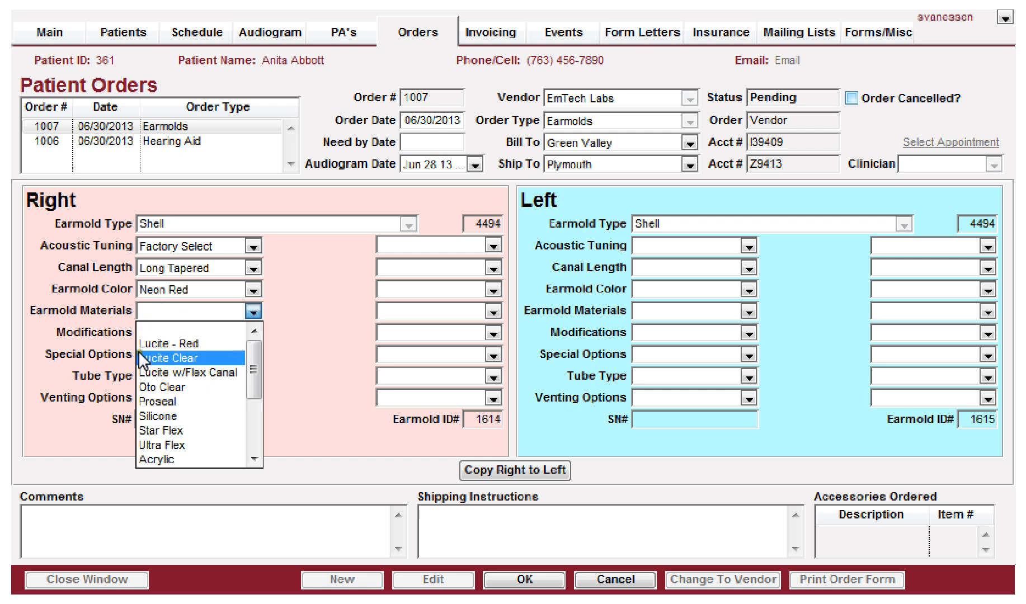
pyautogui.click(146, 386)
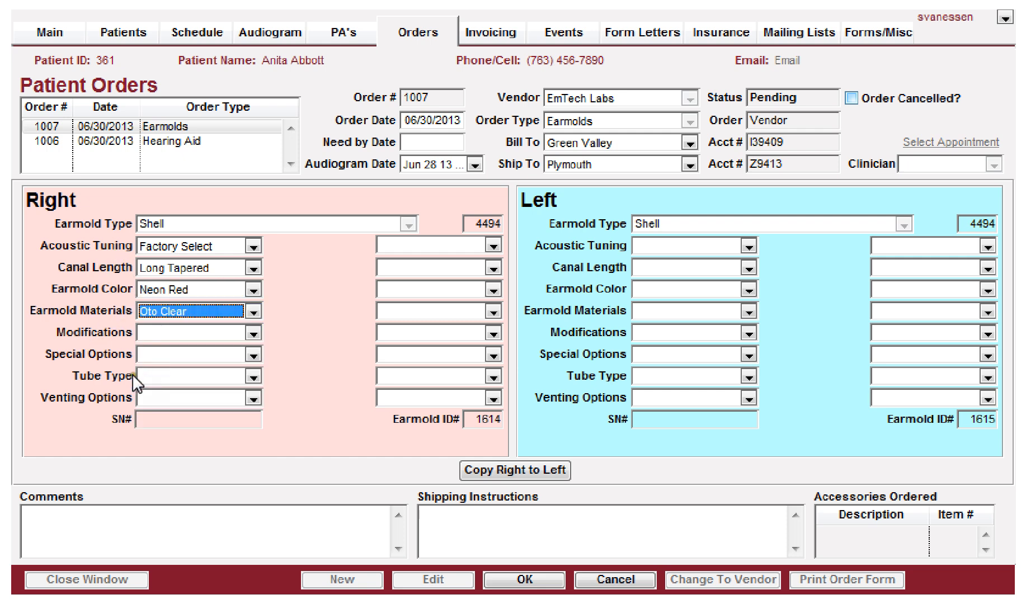
pyautogui.click(155, 334)
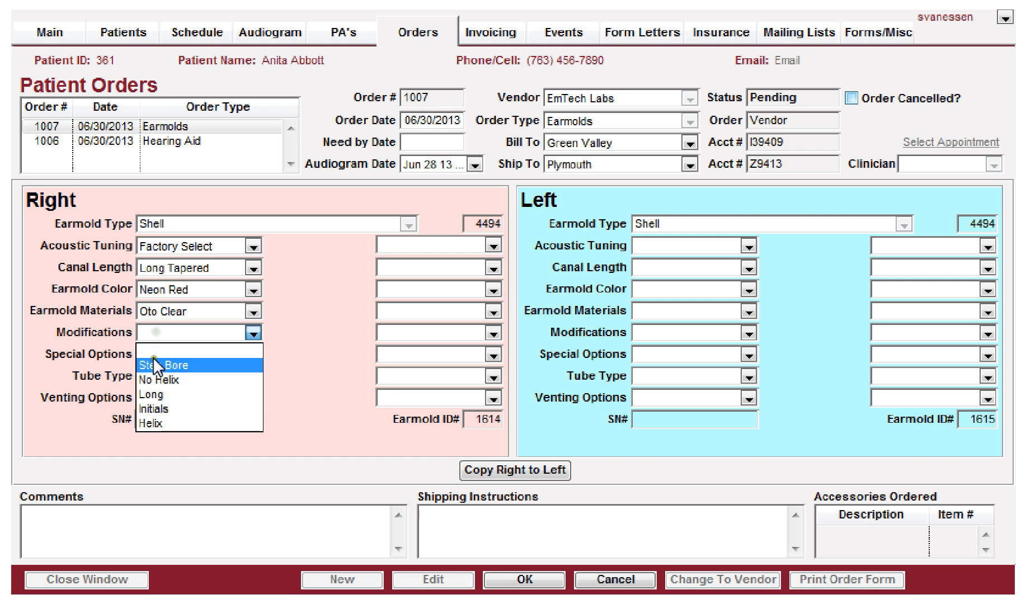
pyautogui.click(144, 409)
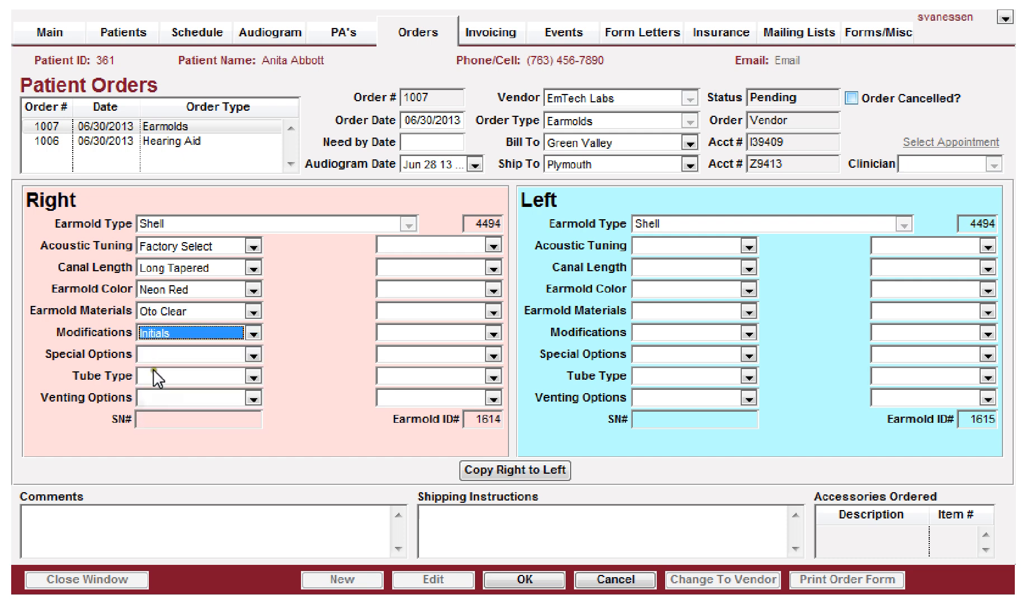
pyautogui.click(159, 356)
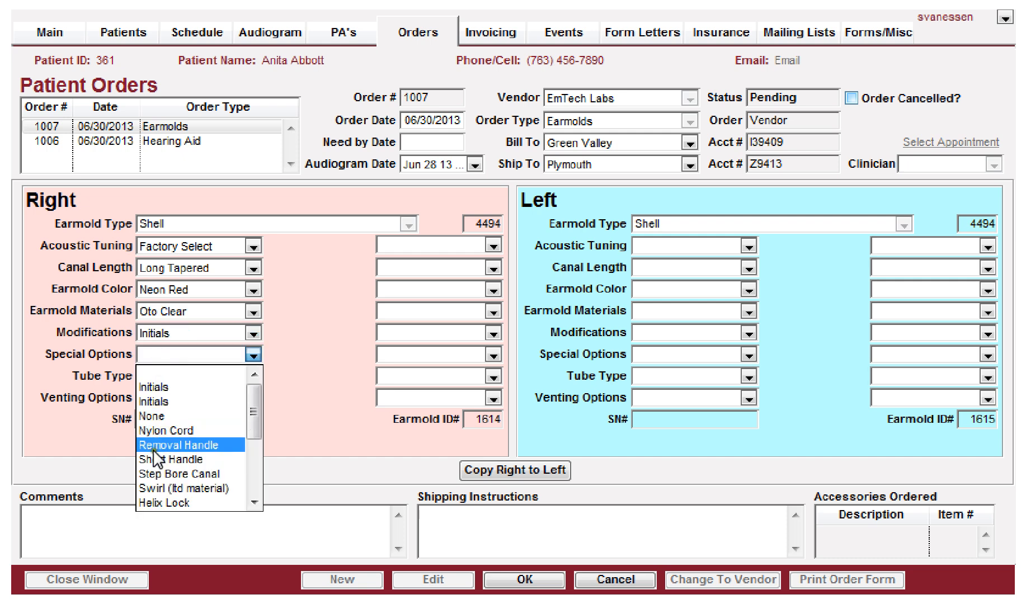
pyautogui.click(157, 459)
# Step: Set the right earmold tube type to Libby Horn 4mm and venting option to Select A Vent
pyautogui.click(160, 376)
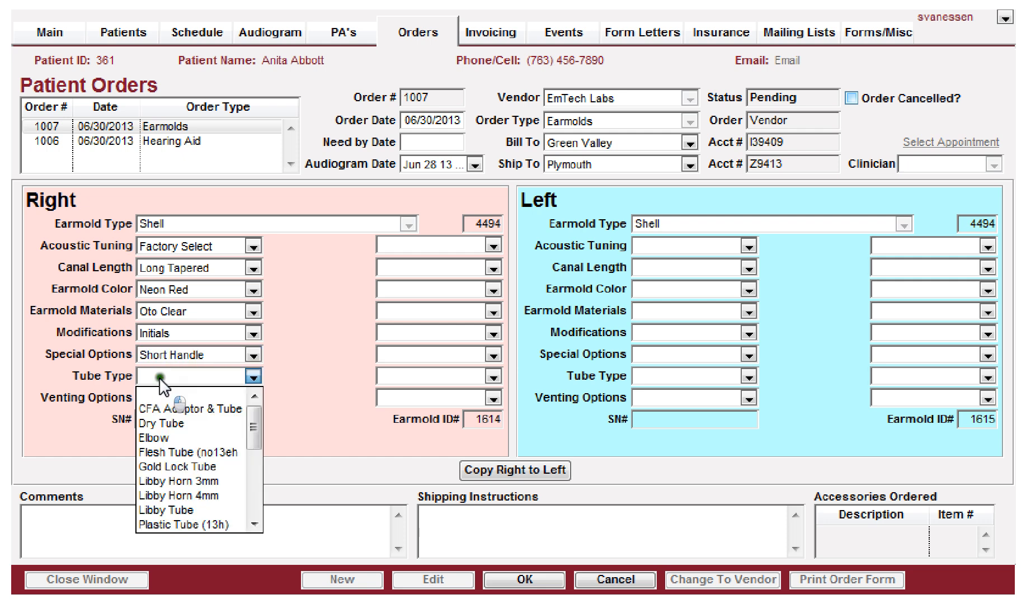
pyautogui.click(158, 496)
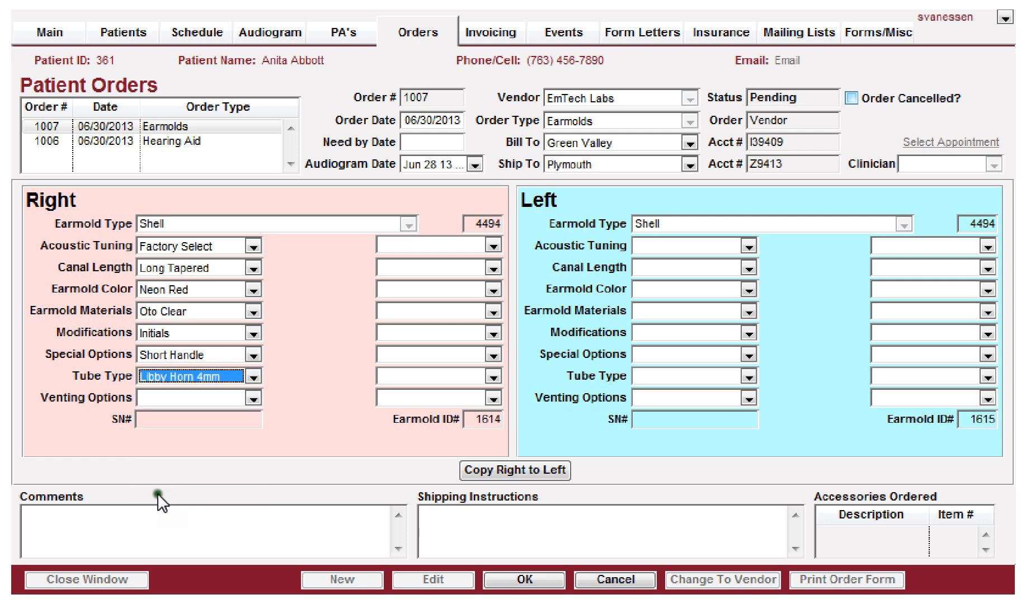
pyautogui.click(163, 398)
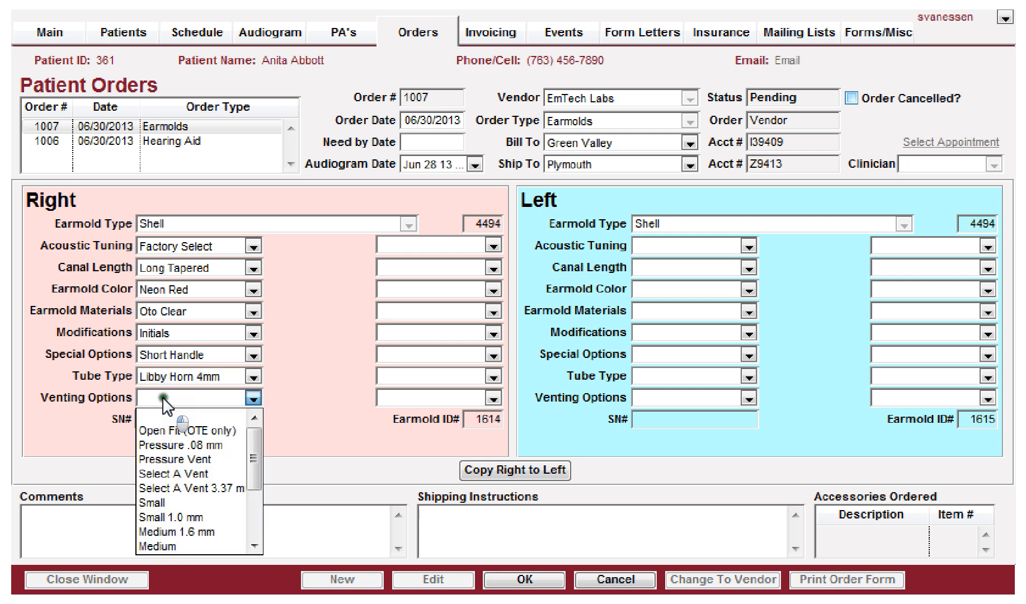
pyautogui.click(155, 473)
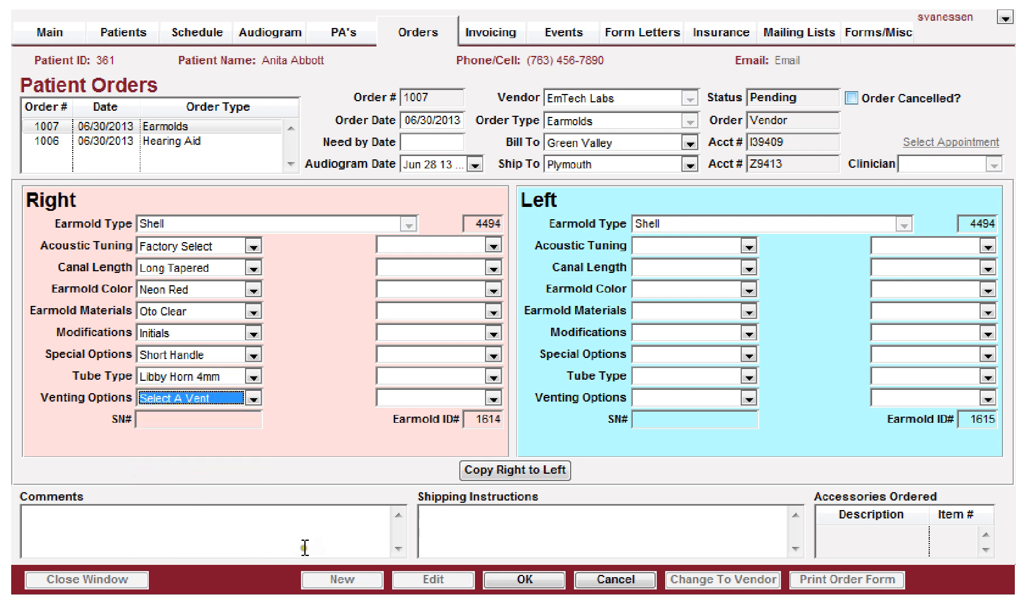
pyautogui.click(530, 583)
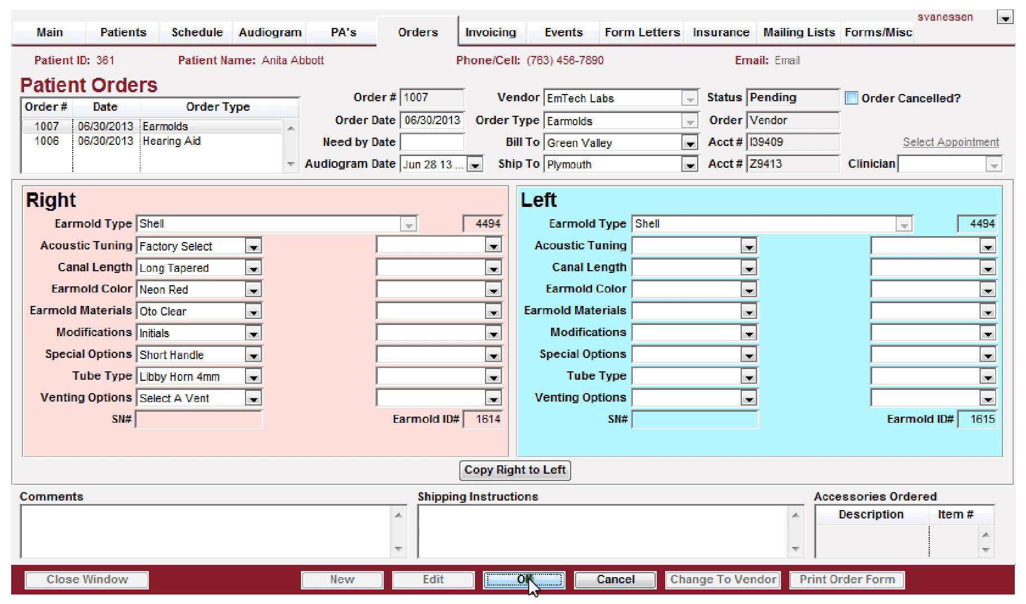
pyautogui.click(433, 580)
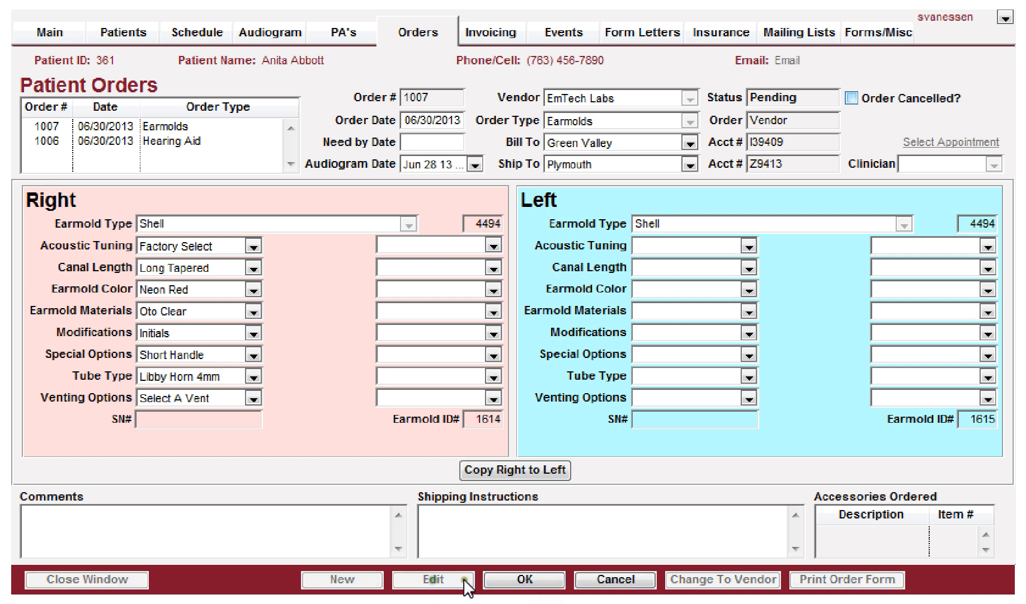
# Step: Copy the right earmold options to the left ear and save the earmolds order
pyautogui.click(502, 471)
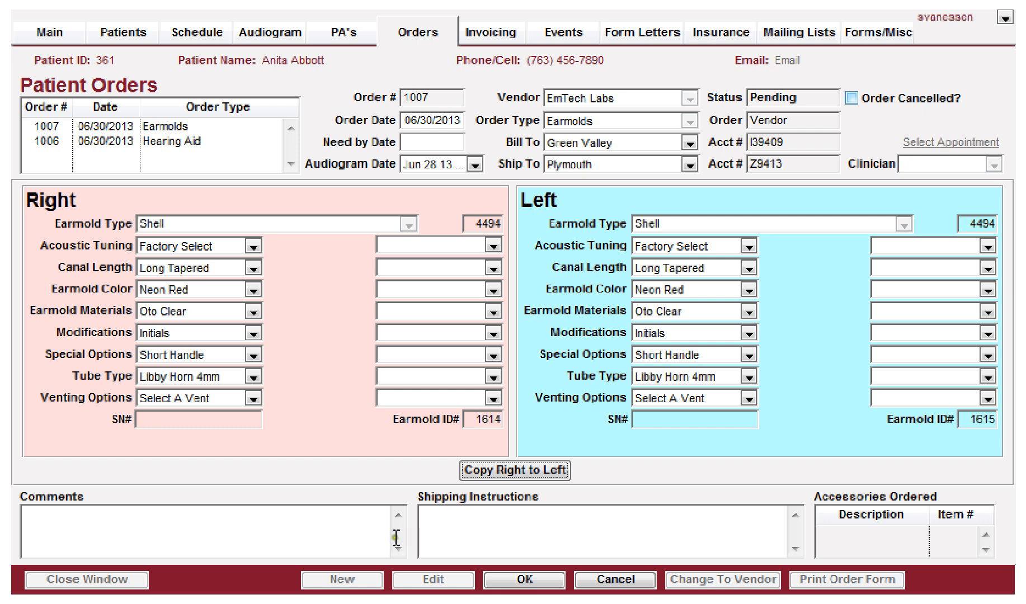
pyautogui.click(525, 579)
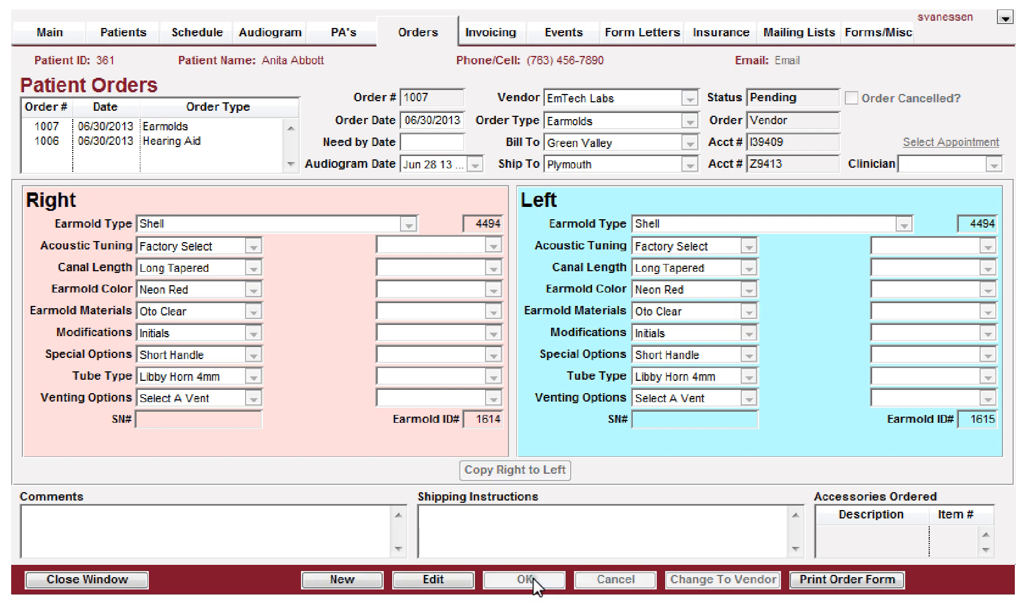
# Step: Open the earmold order form preview and review its options before closing it
pyautogui.click(837, 578)
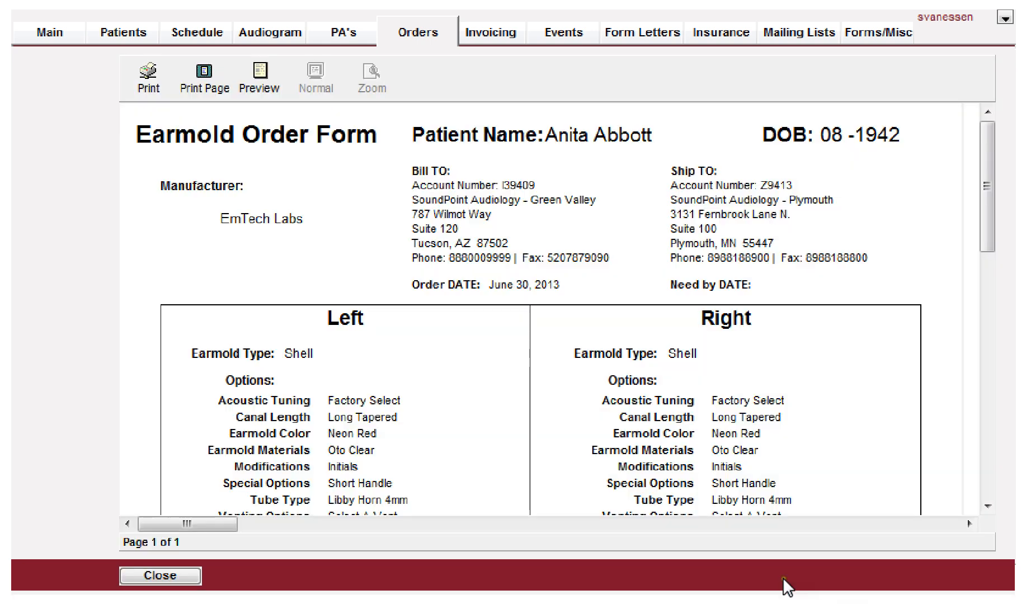
pyautogui.scroll(-2, 482, 361)
pyautogui.scroll(-2, 487, 369)
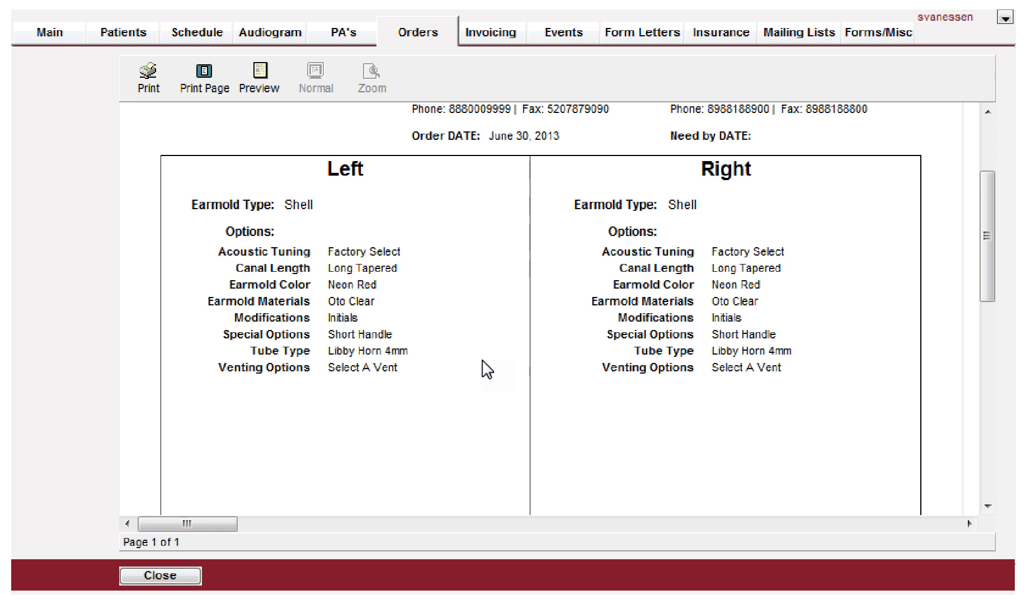
pyautogui.scroll(-7, 482, 364)
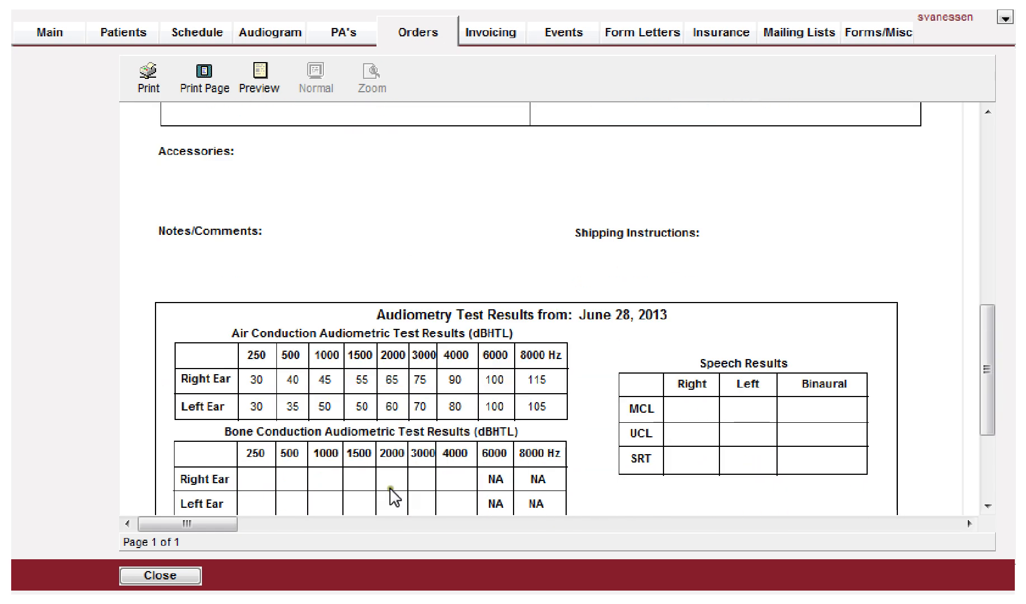
pyautogui.click(161, 578)
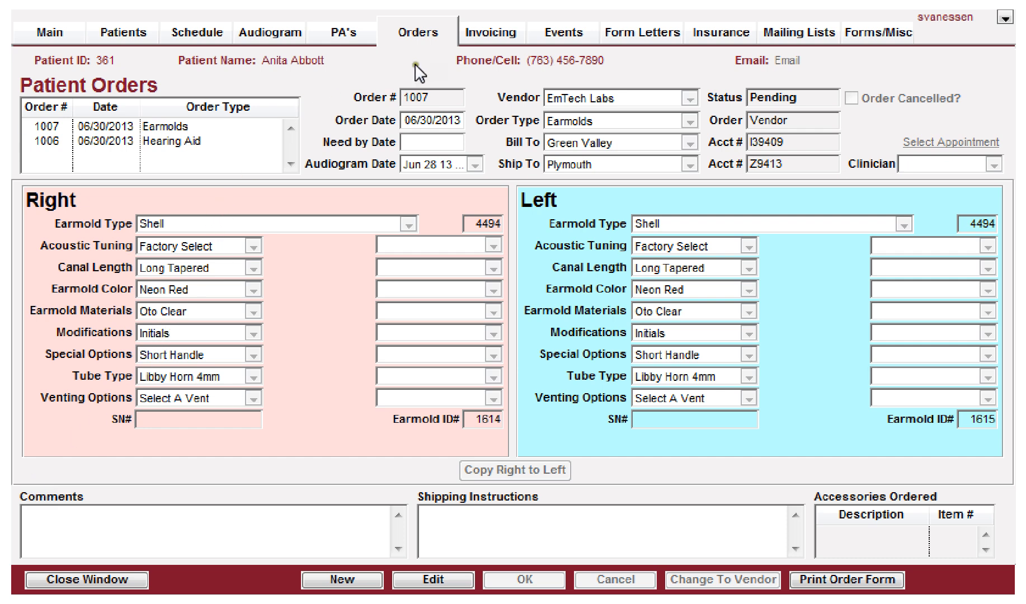
# Step: Switch to the patient's invoicing and open the invoice details of invoice 2129
pyautogui.click(484, 30)
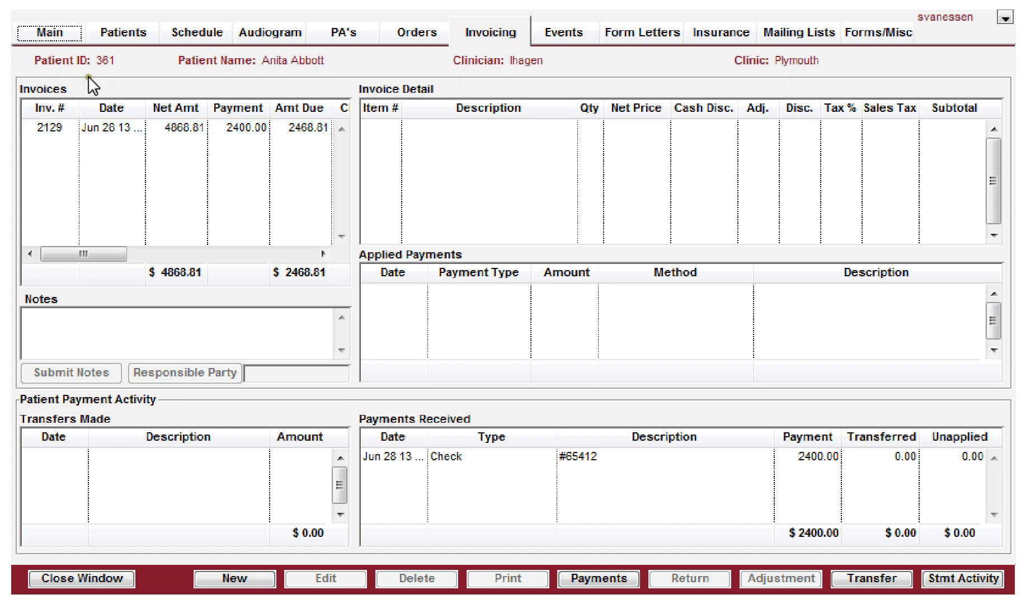
pyautogui.click(91, 130)
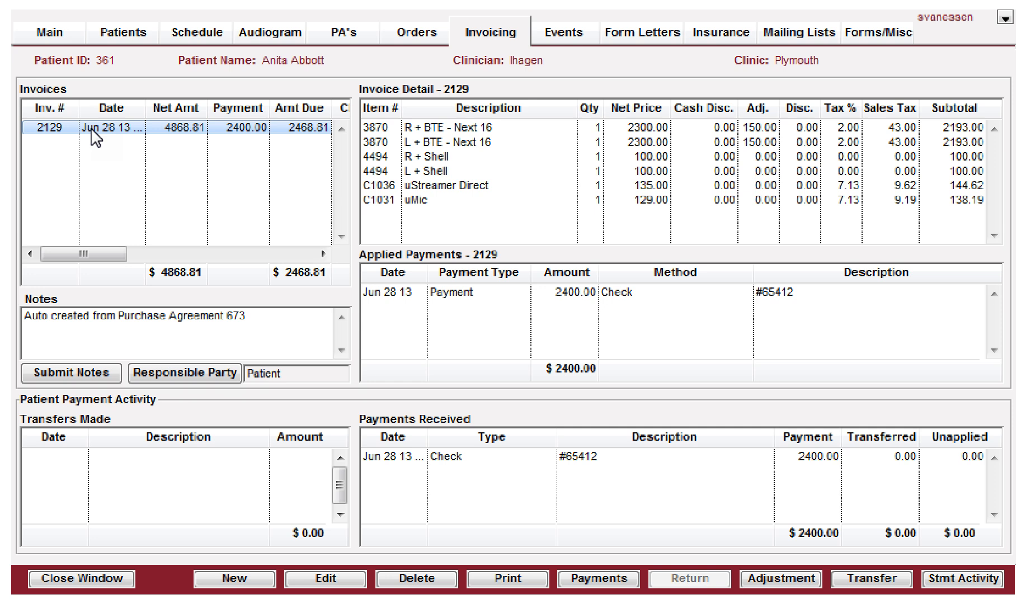
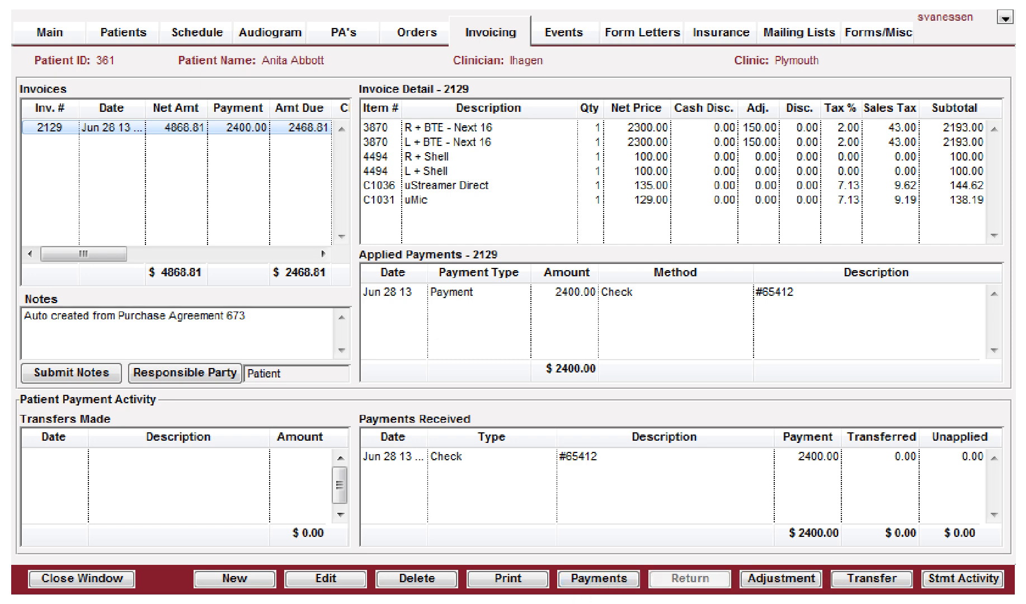
# Step: Start a new payment received at the Plymouth clinic and choose Check as the payment method
pyautogui.click(587, 582)
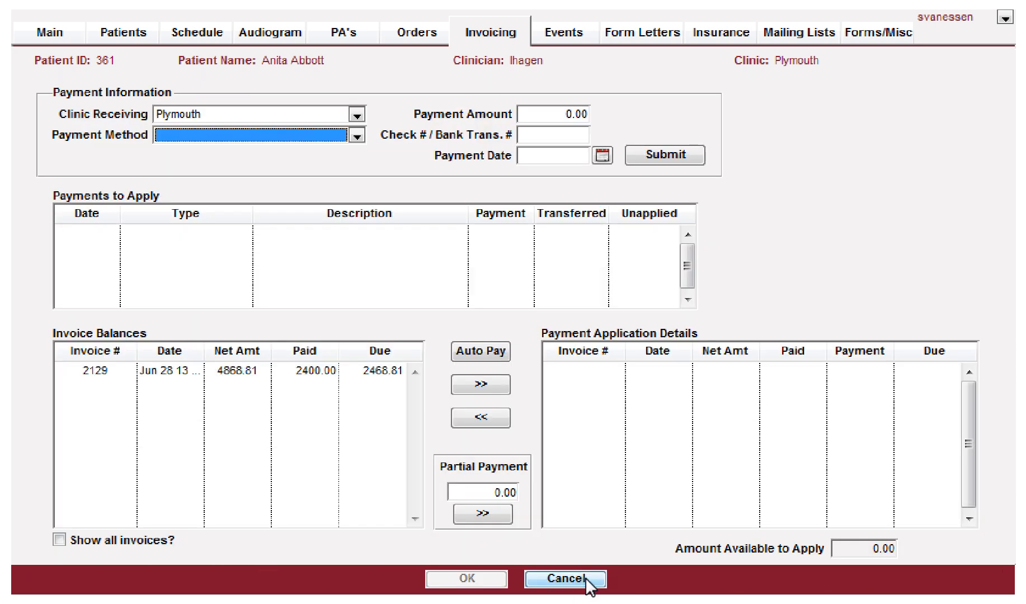
pyautogui.click(198, 114)
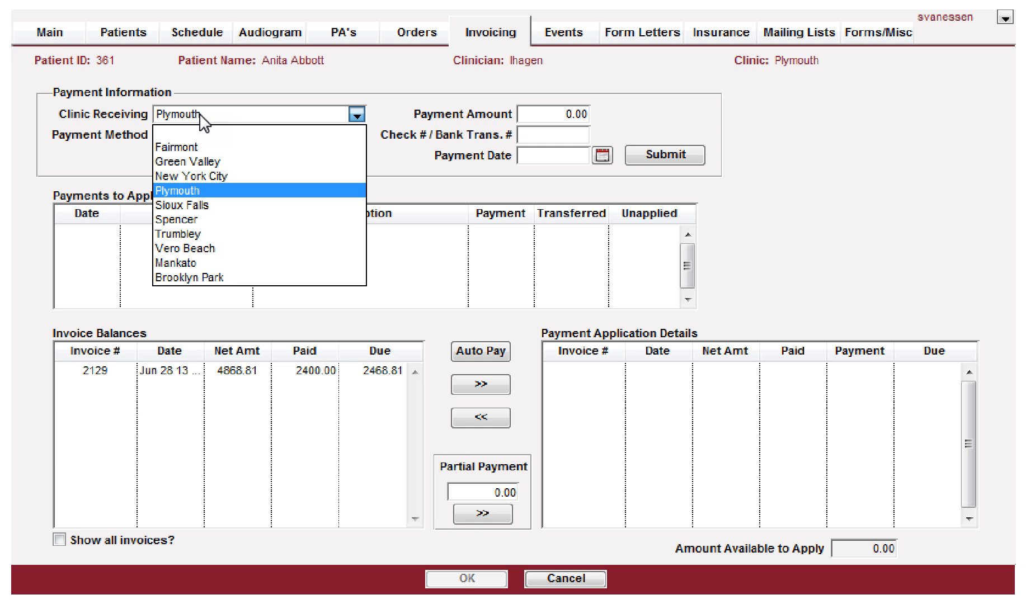
pyautogui.click(198, 113)
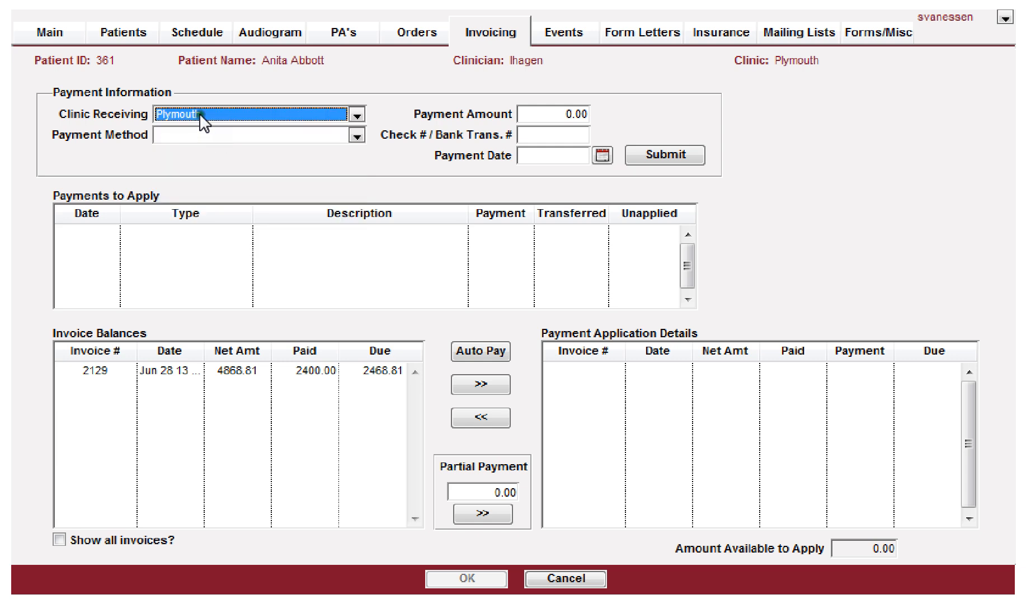
pyautogui.click(186, 134)
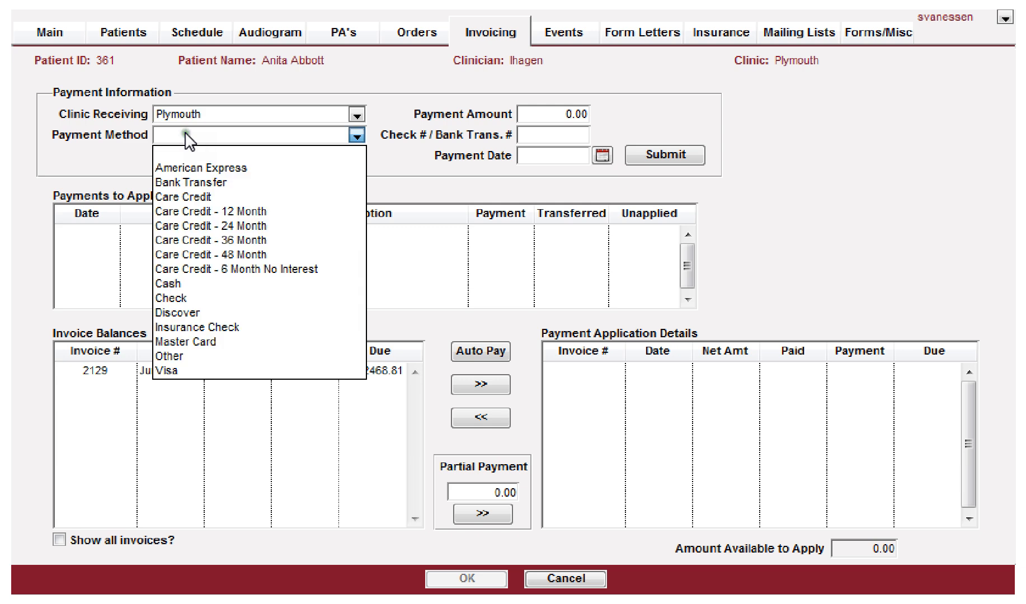
pyautogui.click(176, 299)
# Step: Enter a payment amount of 1000, the check number and payment date 06/30/2013, and submit the payment
pyautogui.press('Tab')
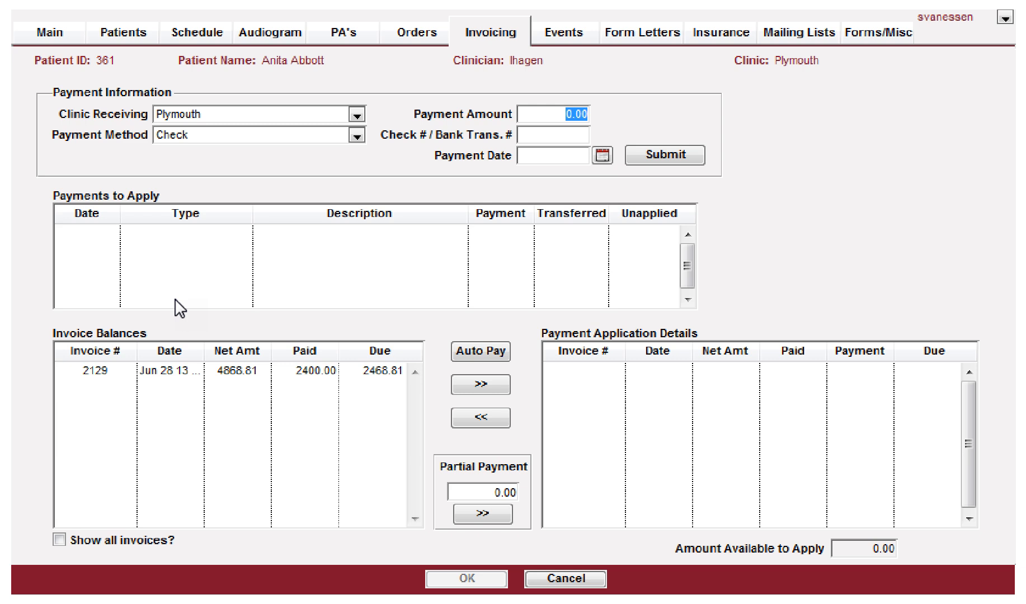
pyautogui.write('1000')
pyautogui.press('Tab')
pyautogui.write('65413')
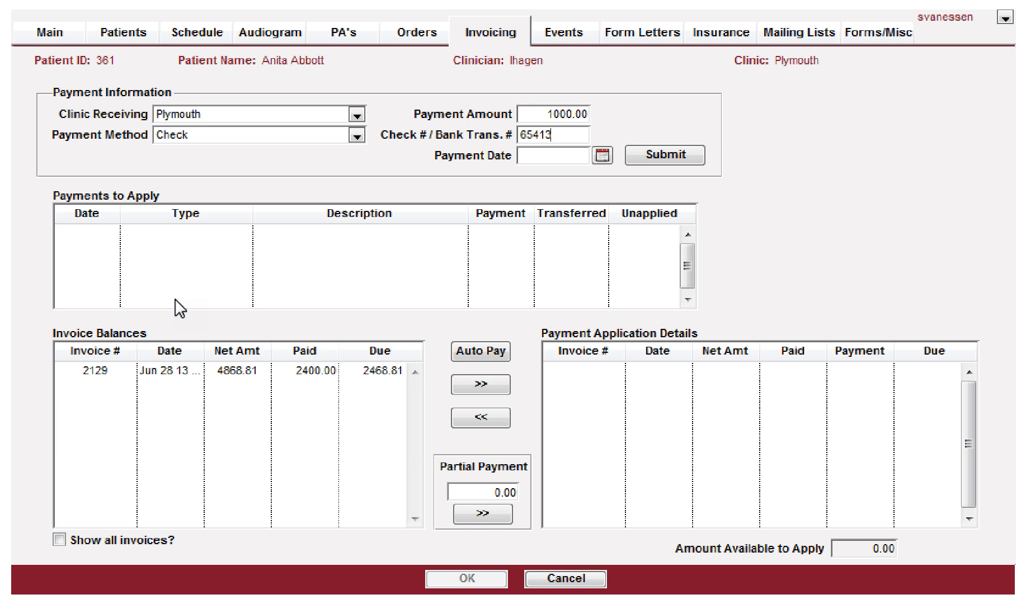
pyautogui.press('Tab')
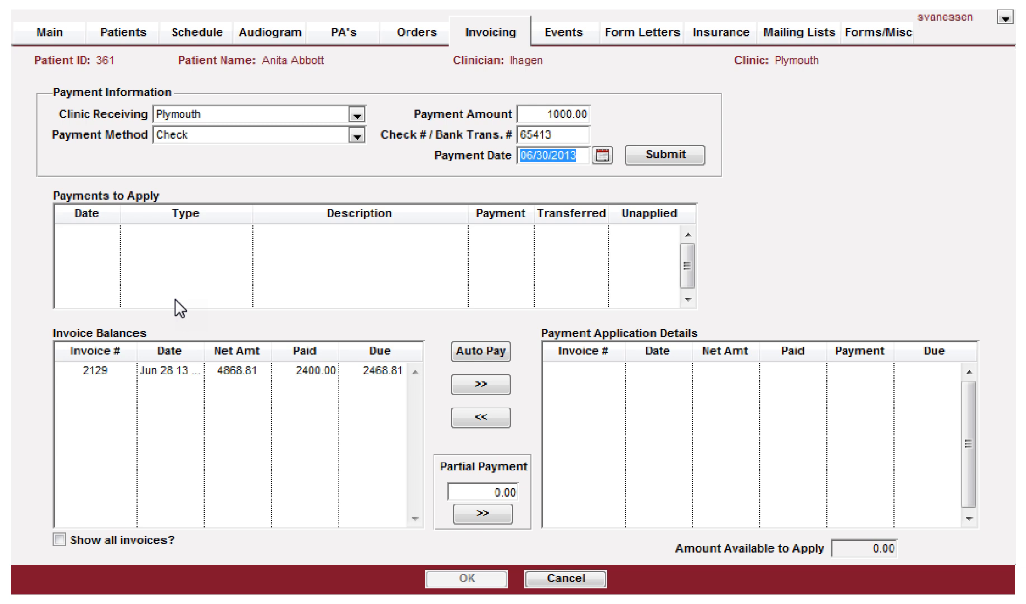
pyautogui.press('Tab')
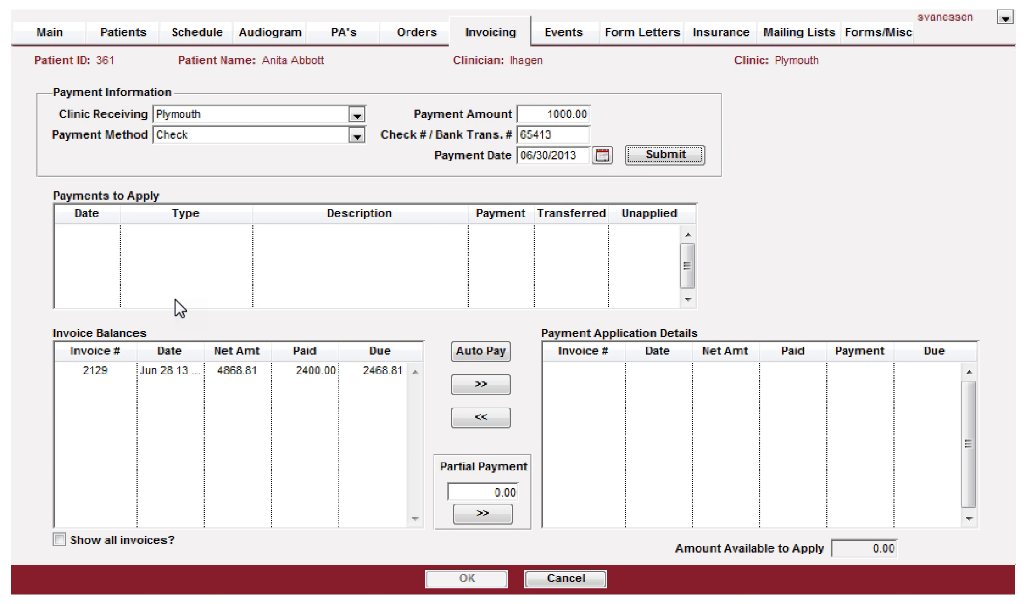
pyautogui.press('space')
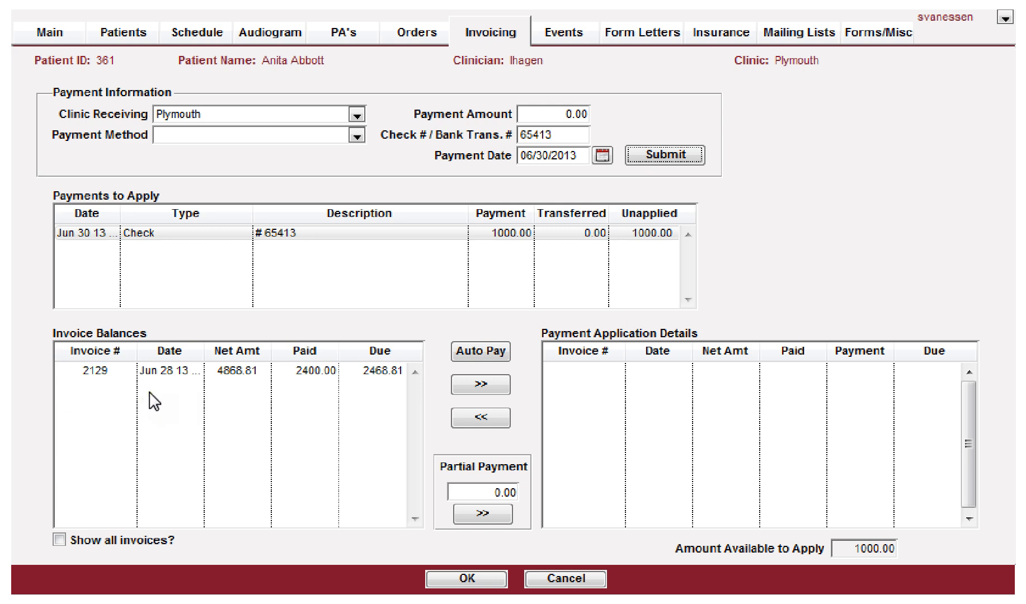
# Step: Auto-apply the new check payment to invoice 2129, then remove that application again
pyautogui.click(259, 230)
pyautogui.click(298, 234)
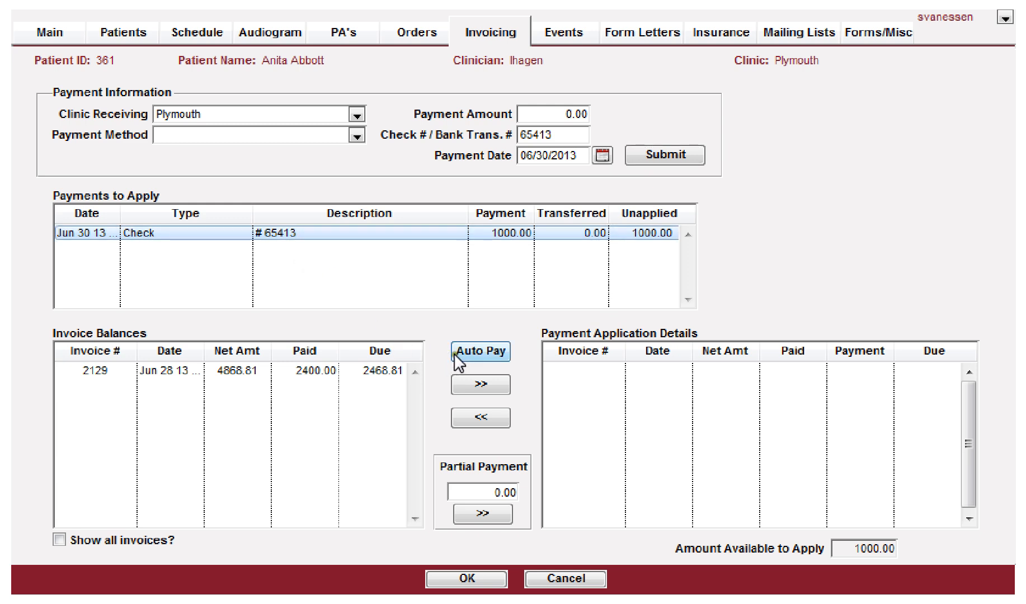
pyautogui.click(482, 353)
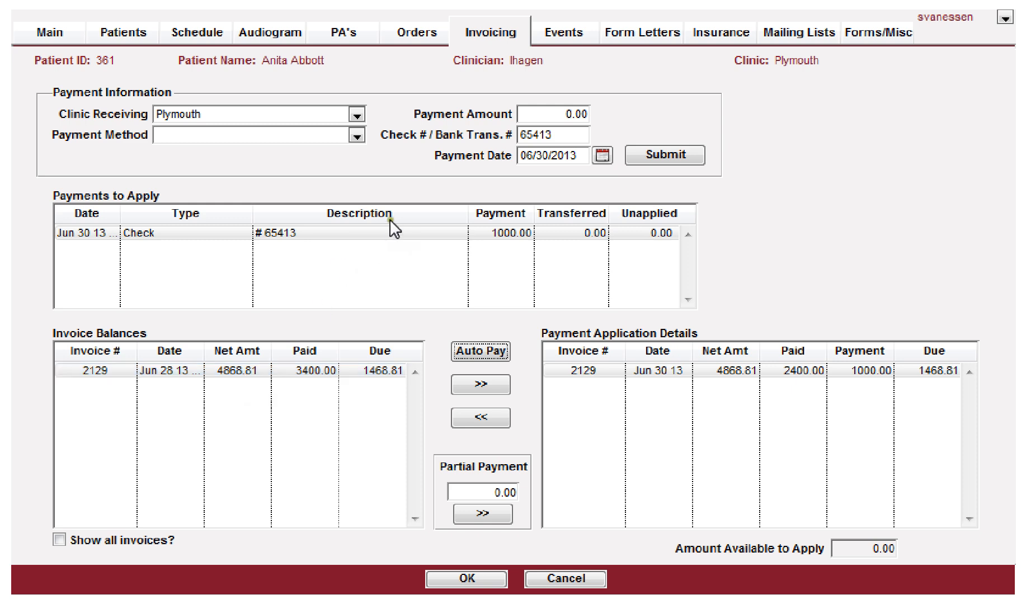
pyautogui.click(431, 232)
pyautogui.click(257, 371)
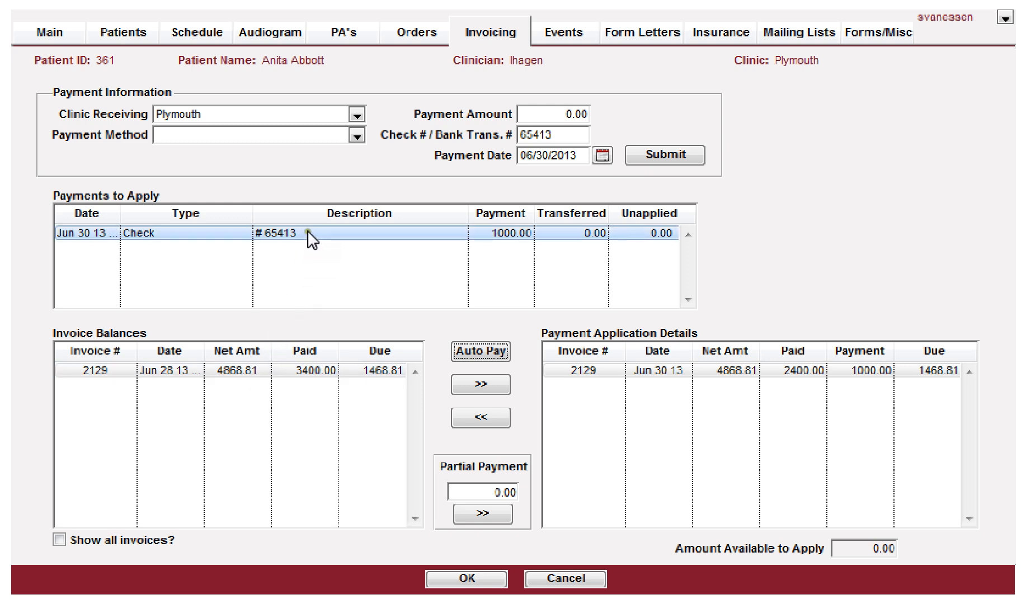
pyautogui.click(244, 400)
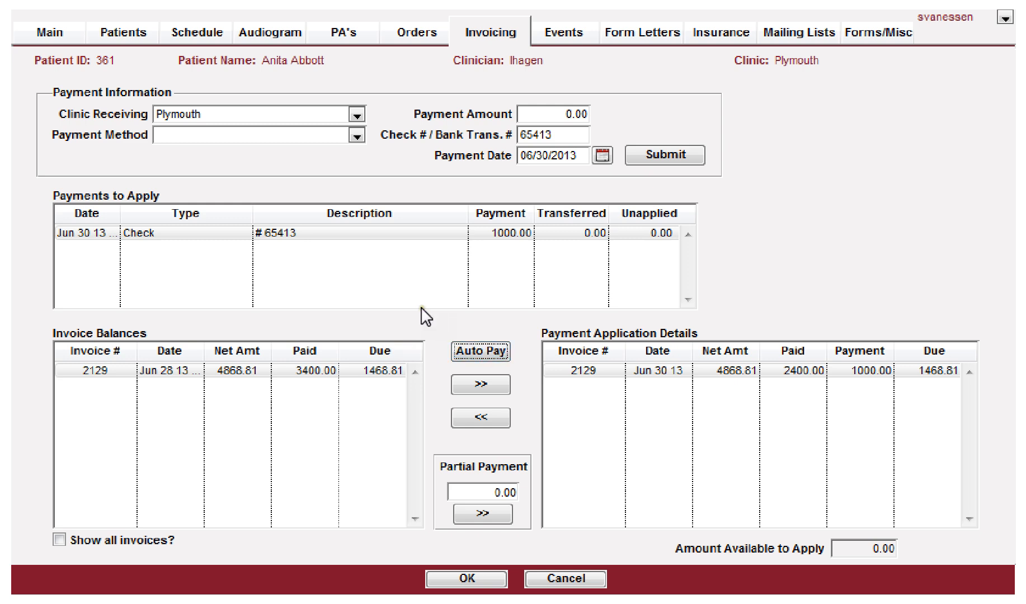
pyautogui.click(344, 225)
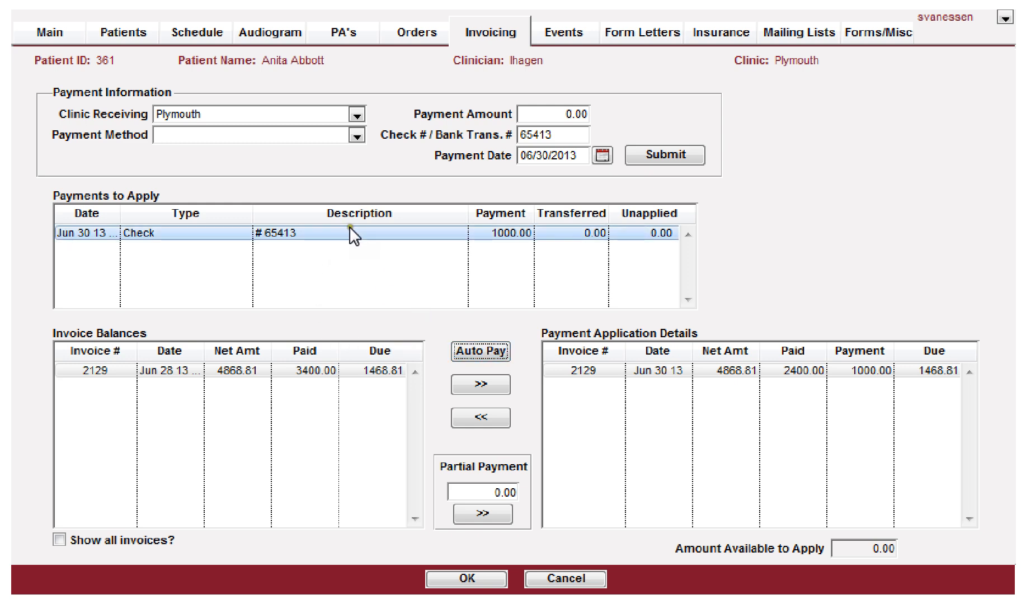
pyautogui.click(219, 465)
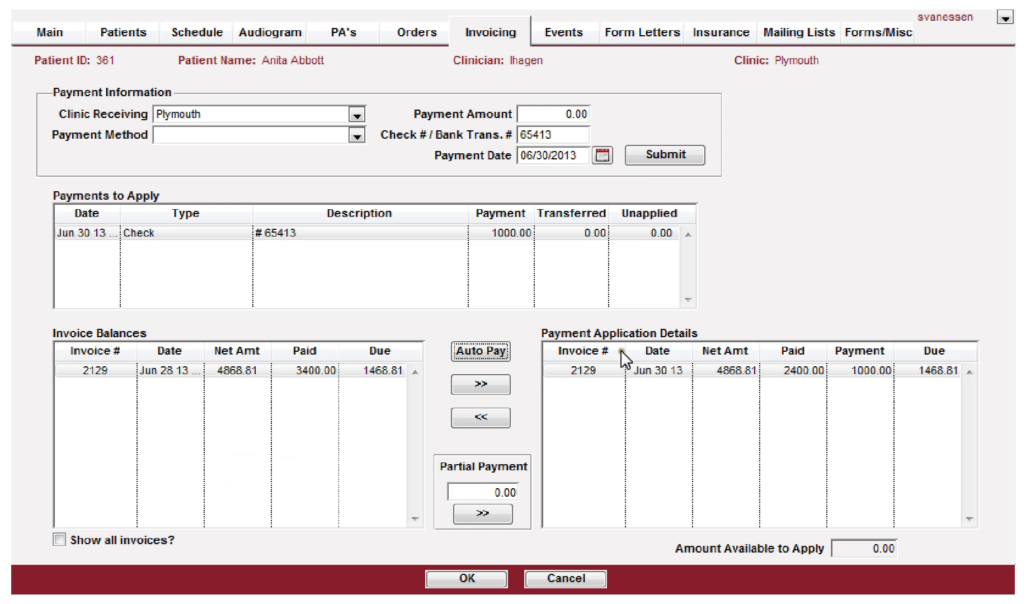
pyautogui.click(624, 371)
pyautogui.click(625, 370)
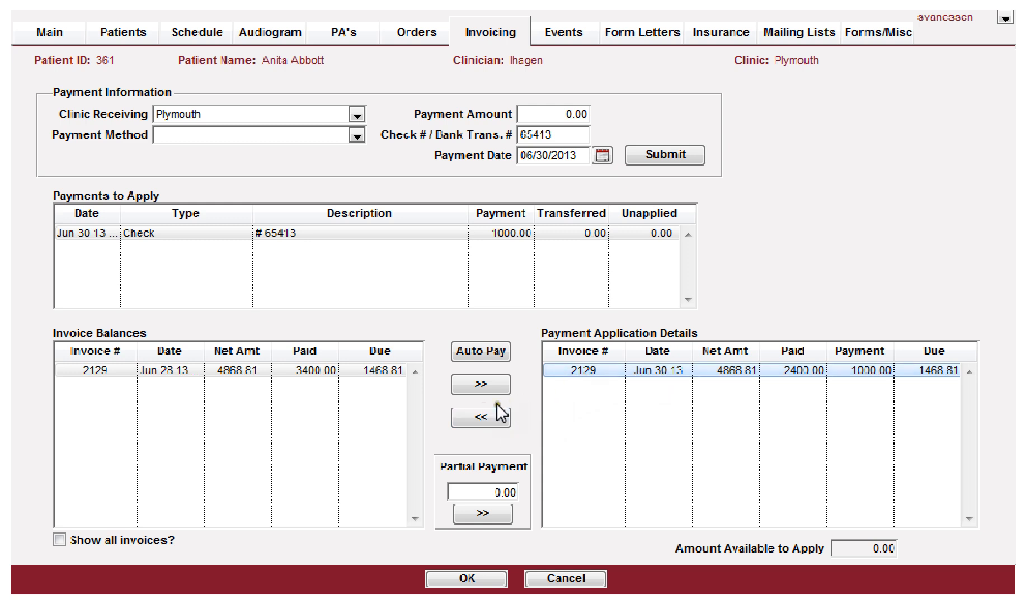
pyautogui.click(612, 371)
pyautogui.click(480, 418)
pyautogui.click(483, 420)
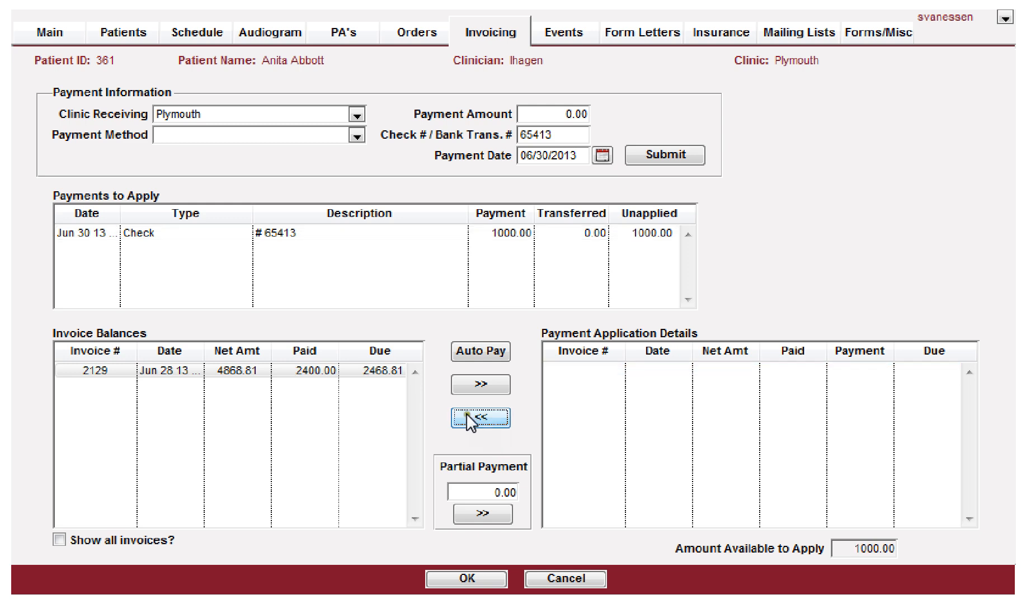
# Step: Apply a partial payment of 500 from the check to invoice 2129, then remove that application again
pyautogui.click(444, 234)
pyautogui.click(372, 234)
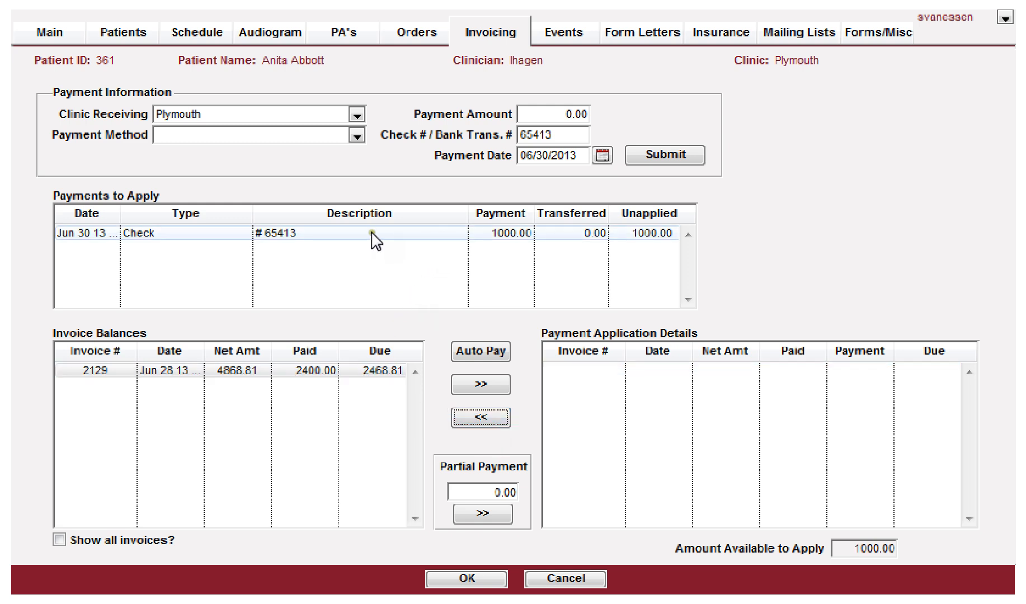
pyautogui.click(242, 372)
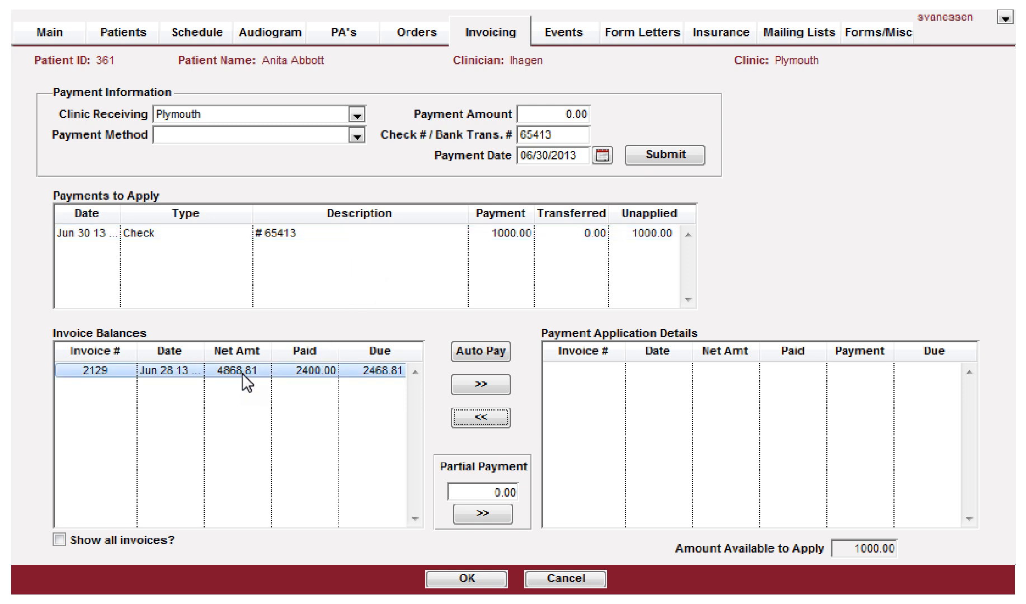
pyautogui.click(301, 233)
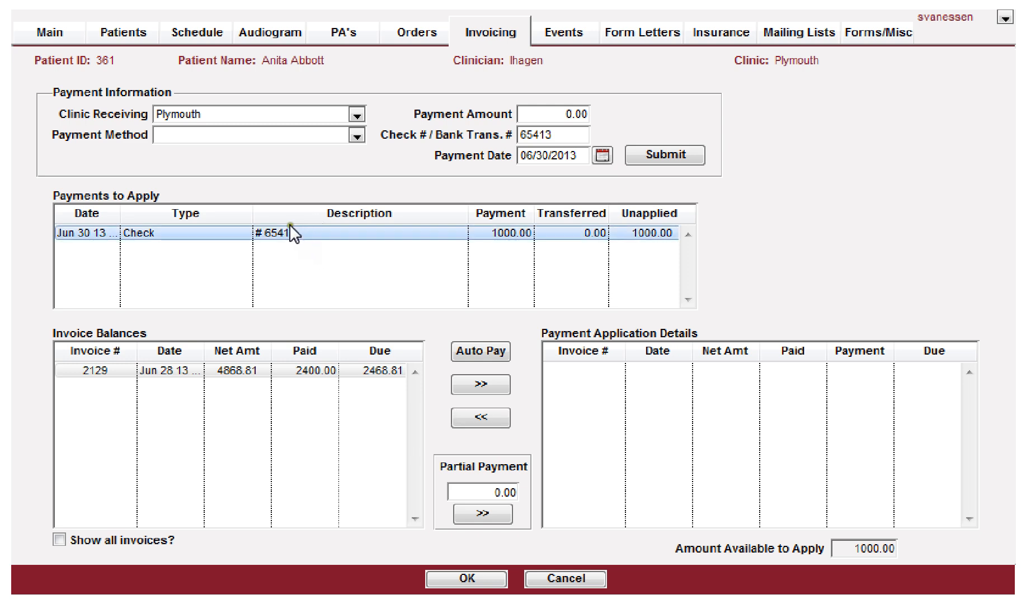
pyautogui.click(494, 492)
pyautogui.write('50')
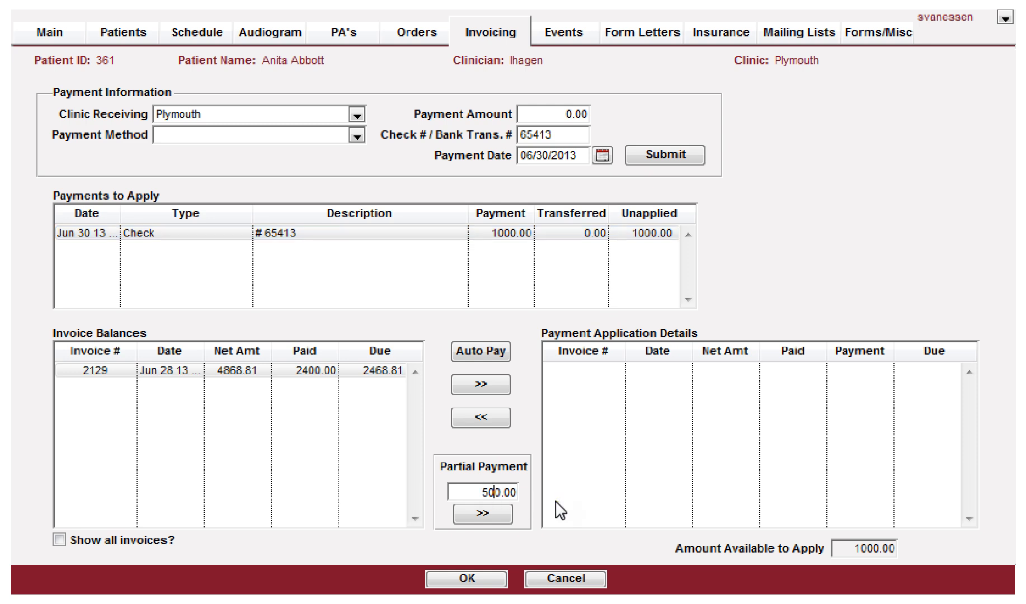
pyautogui.press('Tab')
pyautogui.click(299, 371)
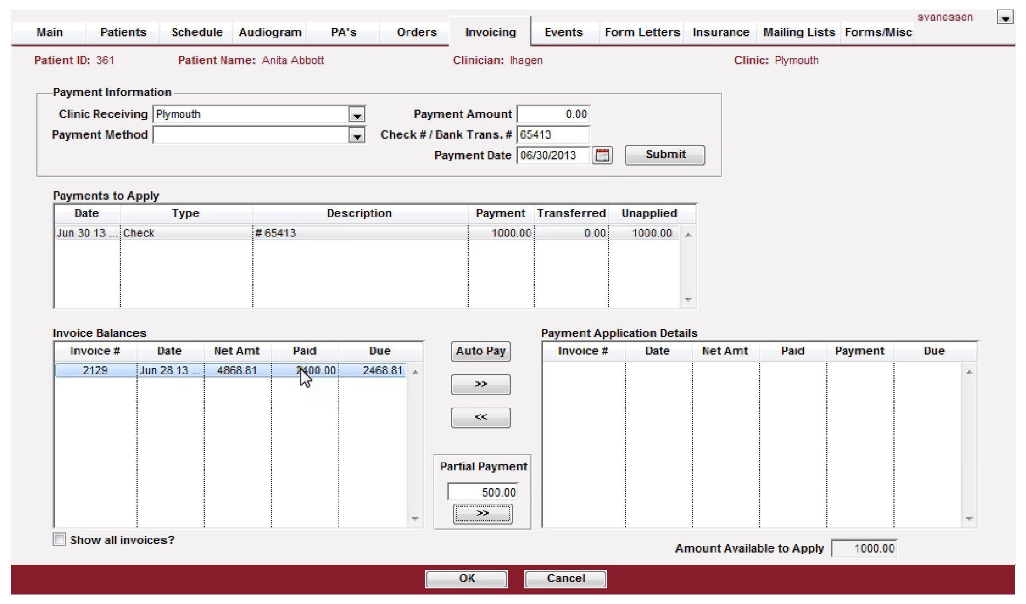
pyautogui.click(491, 523)
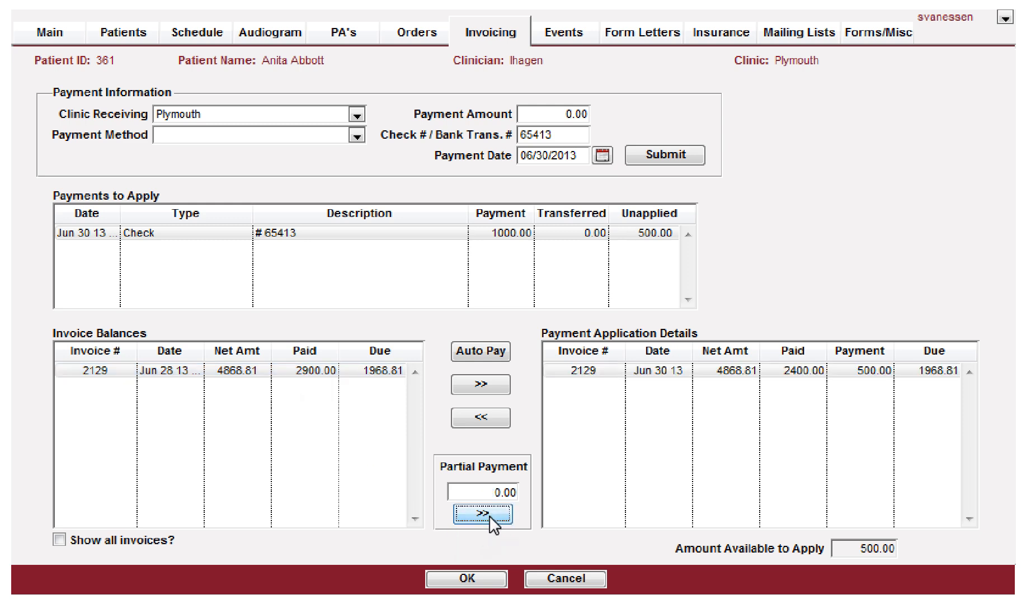
pyautogui.click(750, 370)
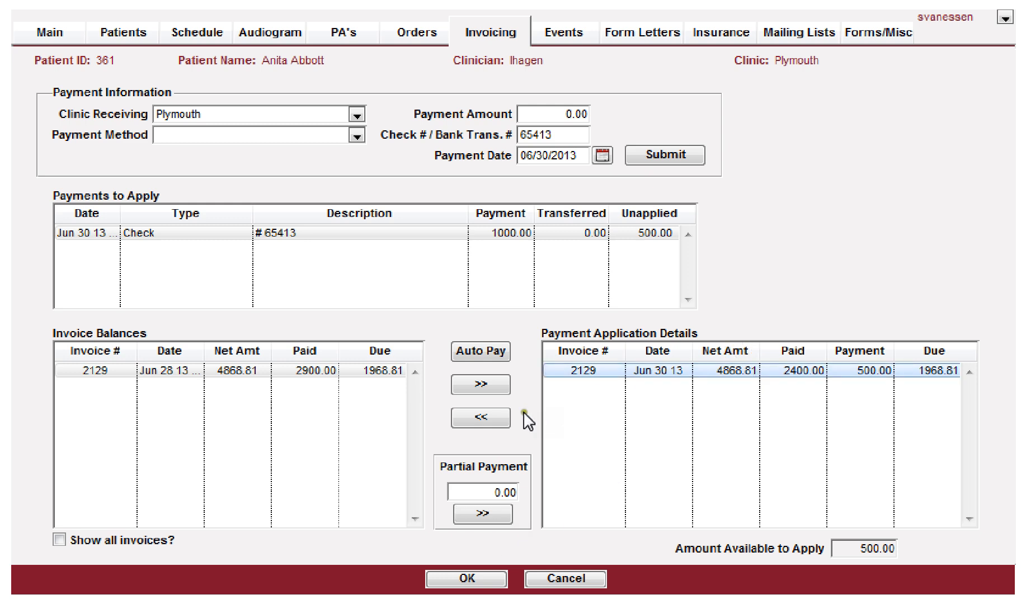
pyautogui.click(476, 418)
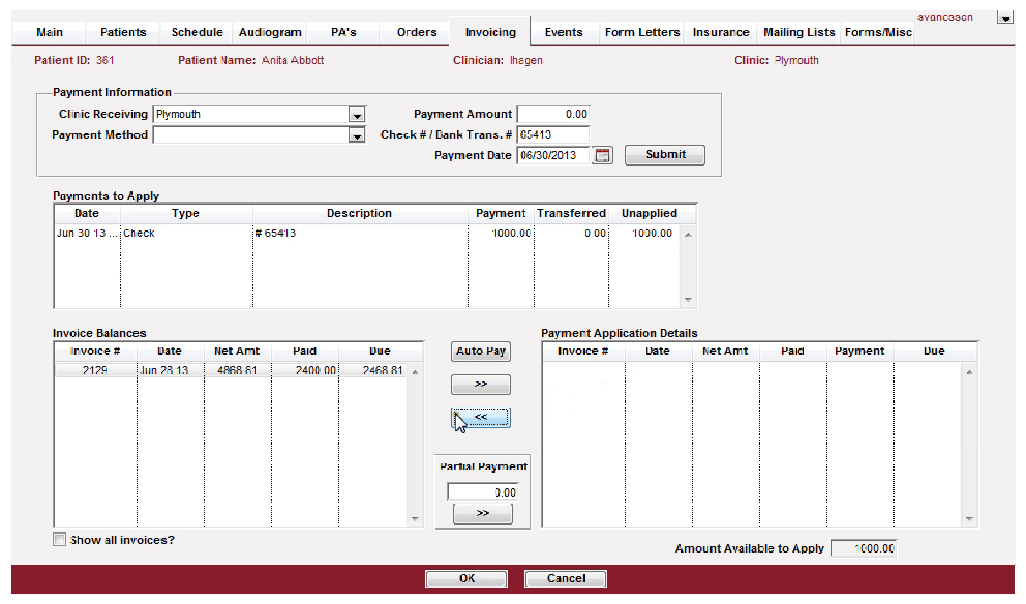
# Step: Apply the full check payment to invoice 2129 and save the payment
pyautogui.click(402, 237)
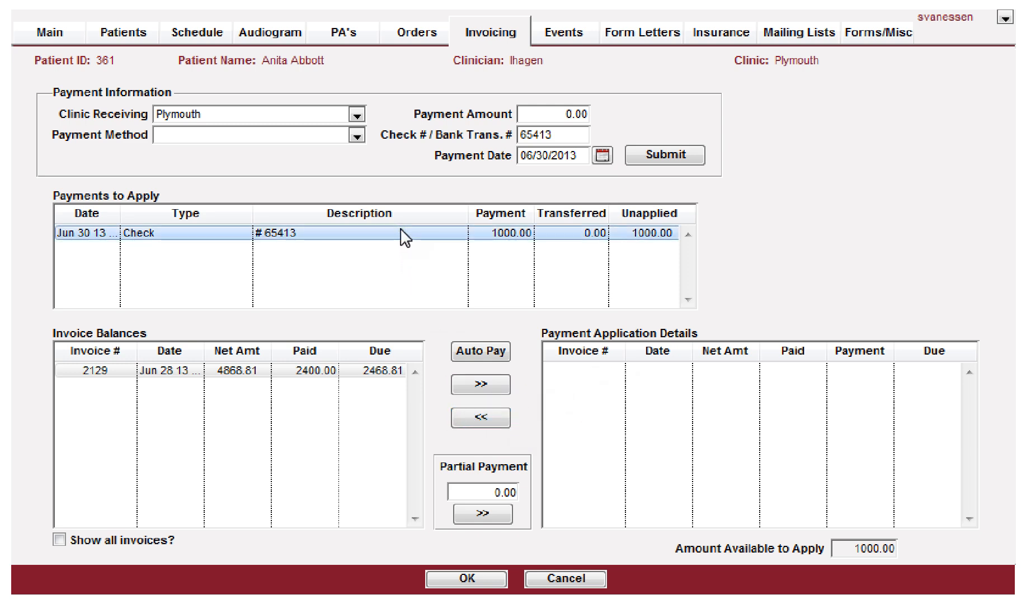
pyautogui.click(335, 370)
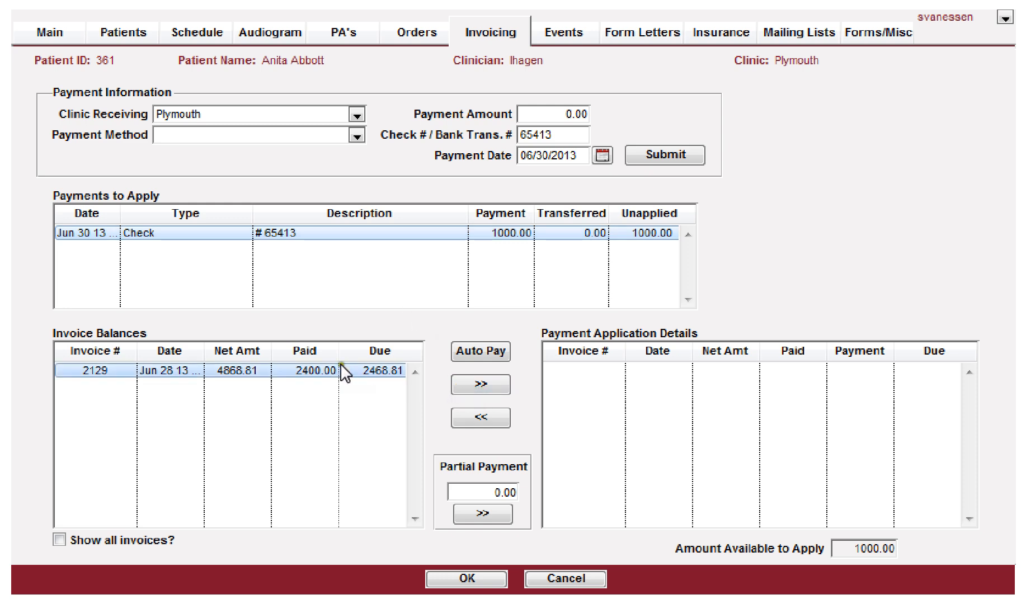
pyautogui.click(396, 235)
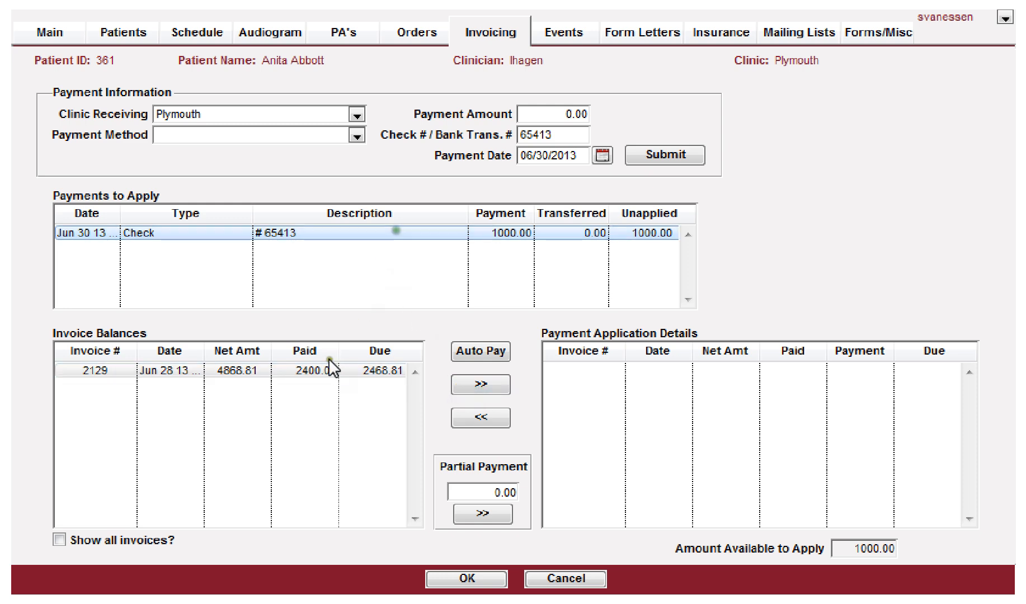
pyautogui.click(322, 370)
pyautogui.click(480, 384)
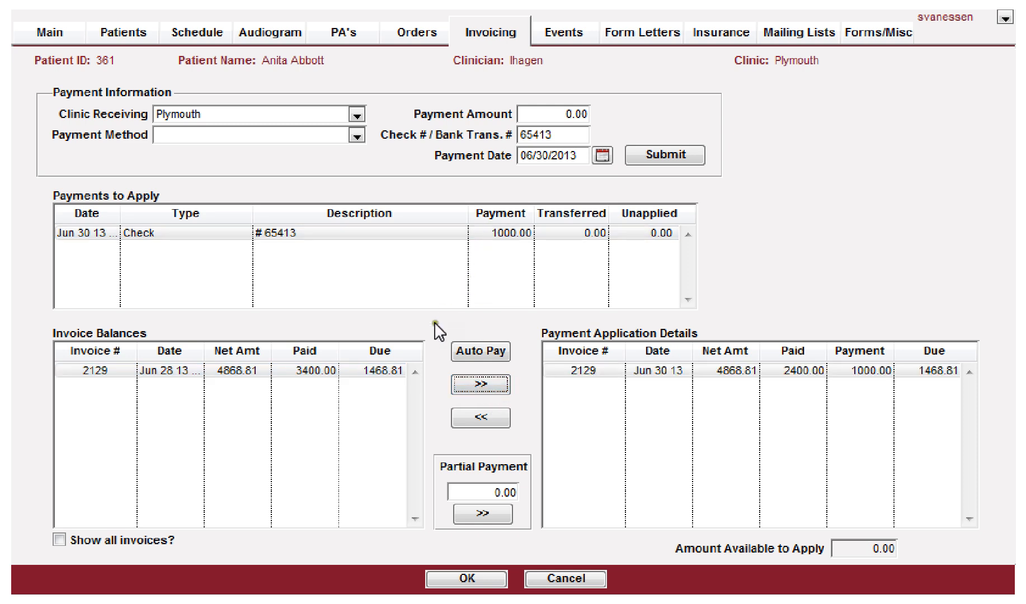
pyautogui.click(362, 370)
pyautogui.click(168, 233)
pyautogui.click(464, 582)
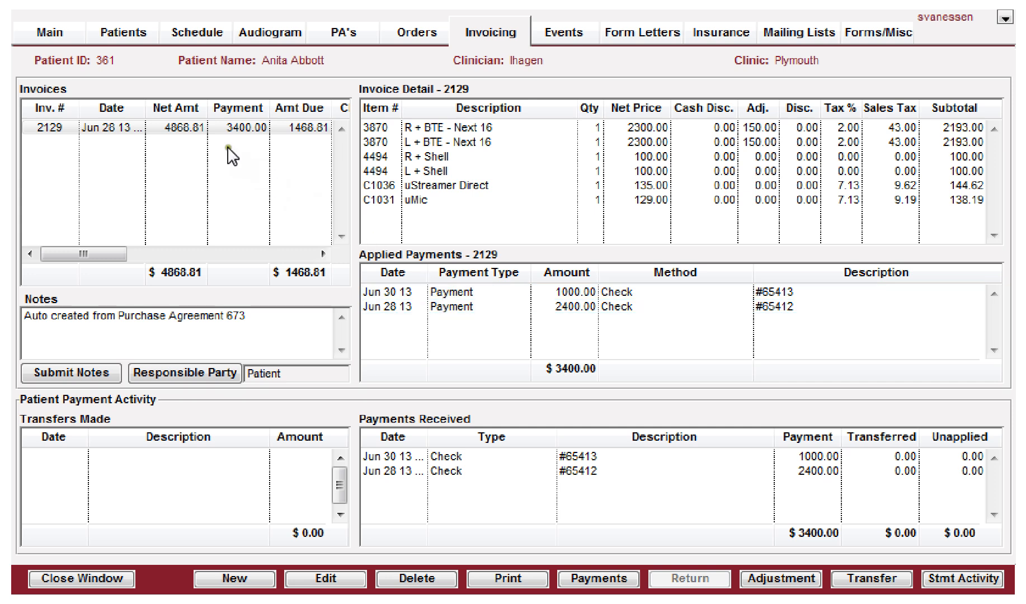
# Step: Open the payment application details of the earlier check payment and examine its received and applied entries
pyautogui.doubleClick(443, 474)
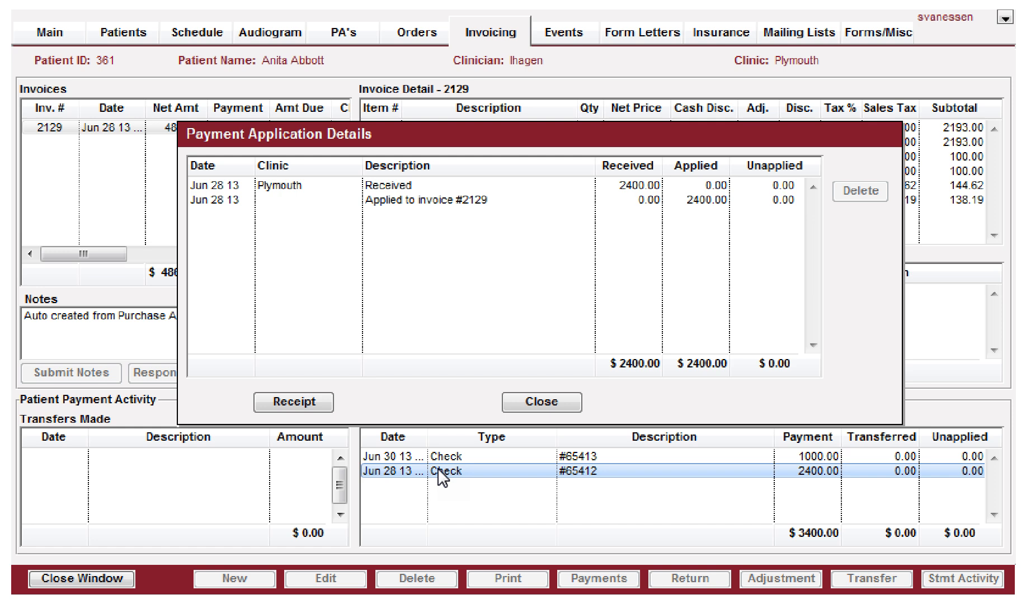
pyautogui.click(274, 188)
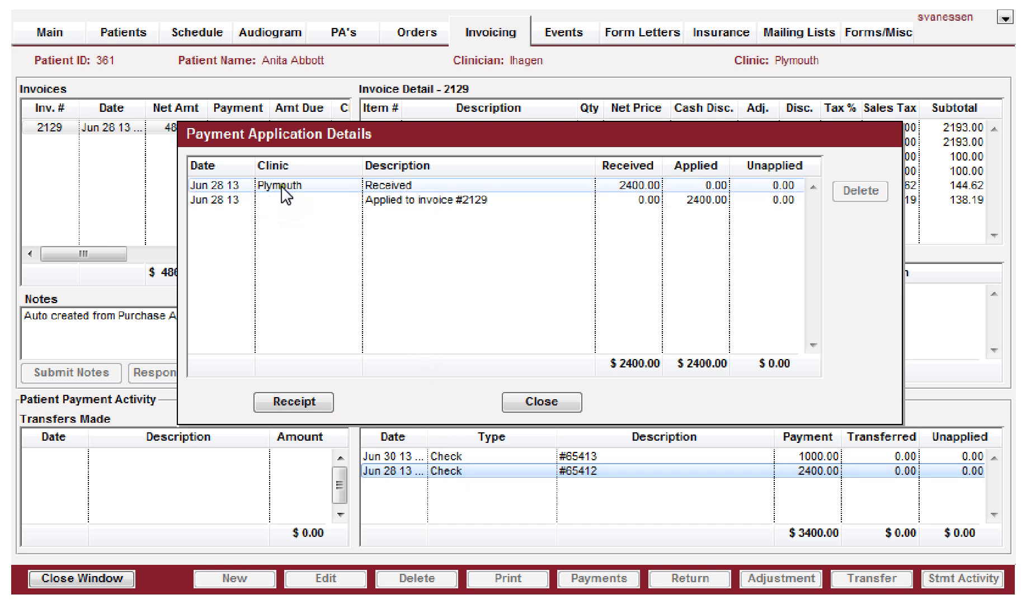
pyautogui.click(306, 199)
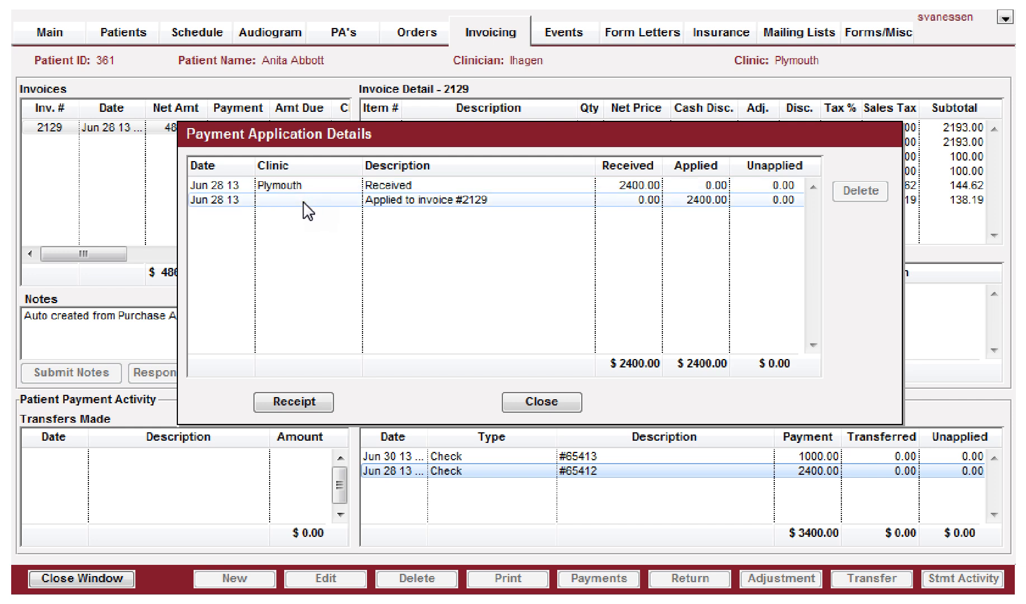
pyautogui.click(390, 200)
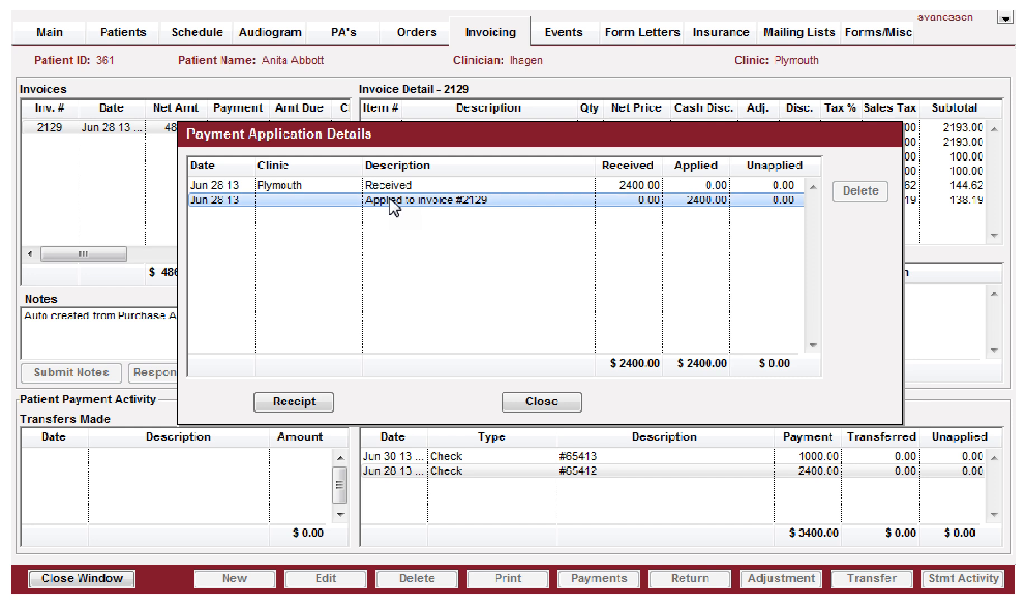
pyautogui.click(390, 201)
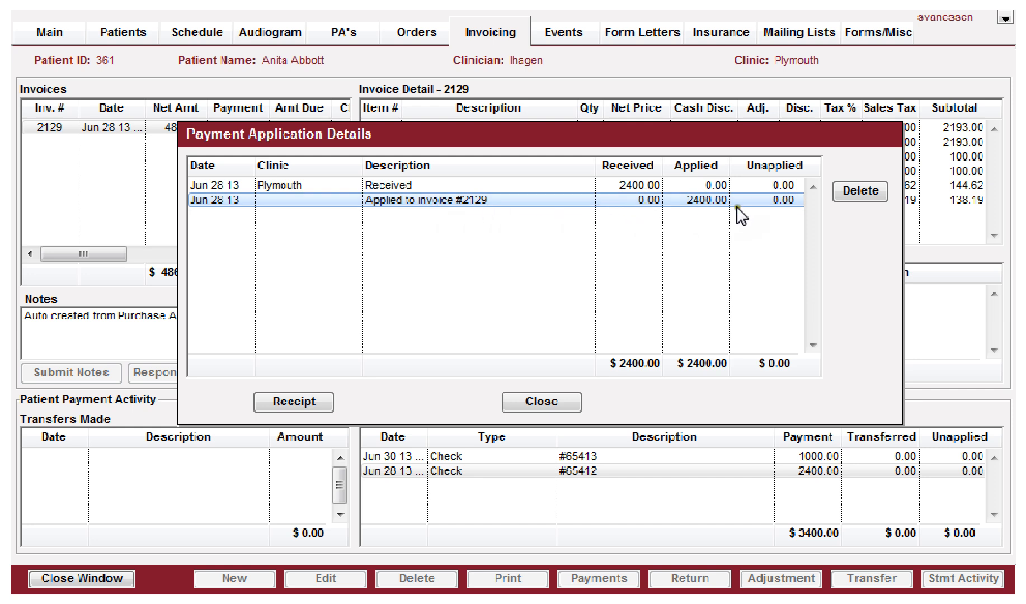
pyautogui.keyDown('shift'); pyautogui.click(439, 185); pyautogui.keyUp('shift')
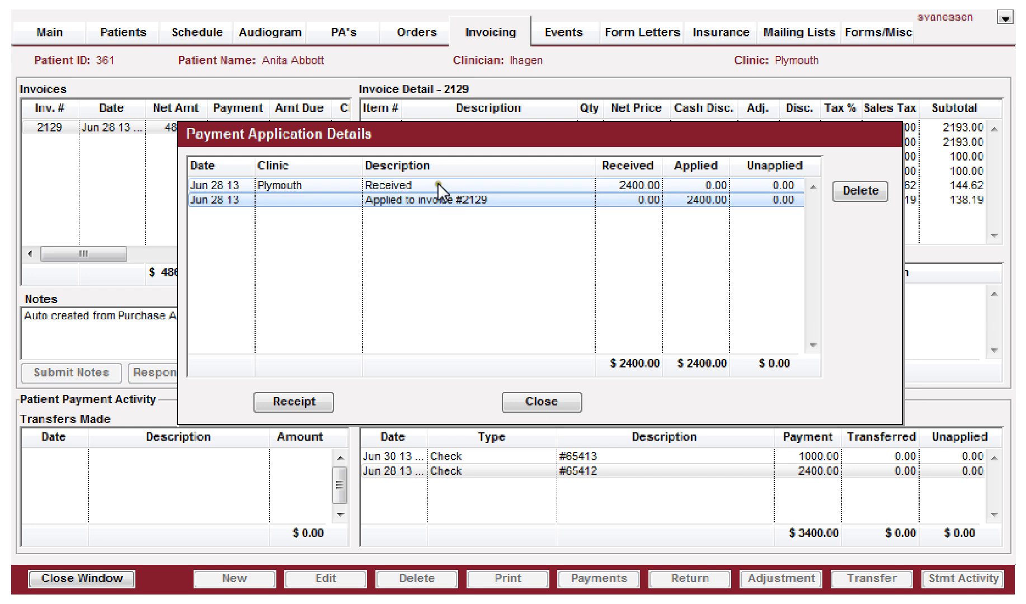
pyautogui.click(418, 185)
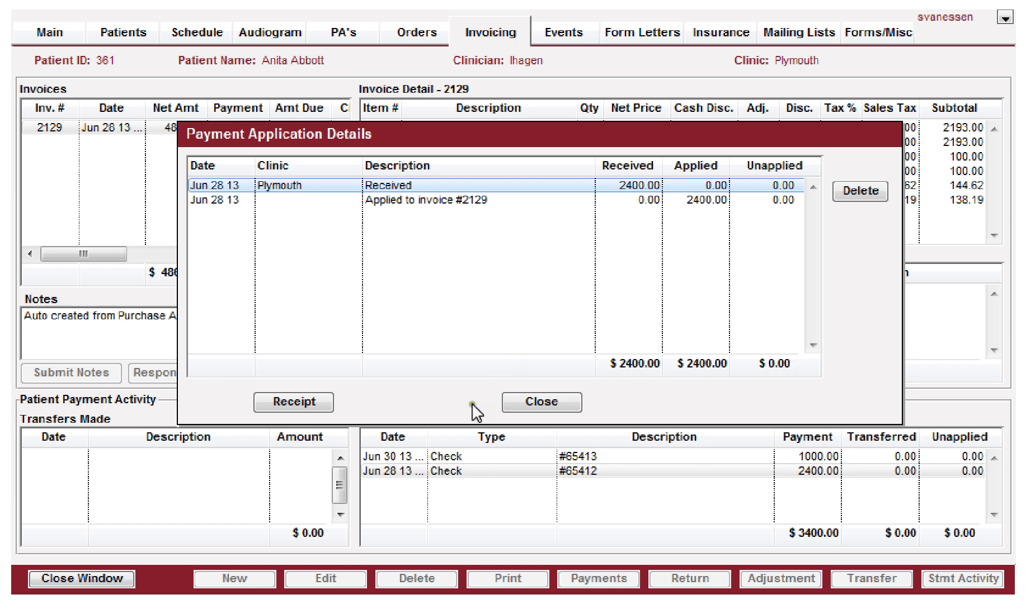
# Step: Preview and scroll through the payment receipt for the earlier check payment, then close the payment application details
pyautogui.click(289, 400)
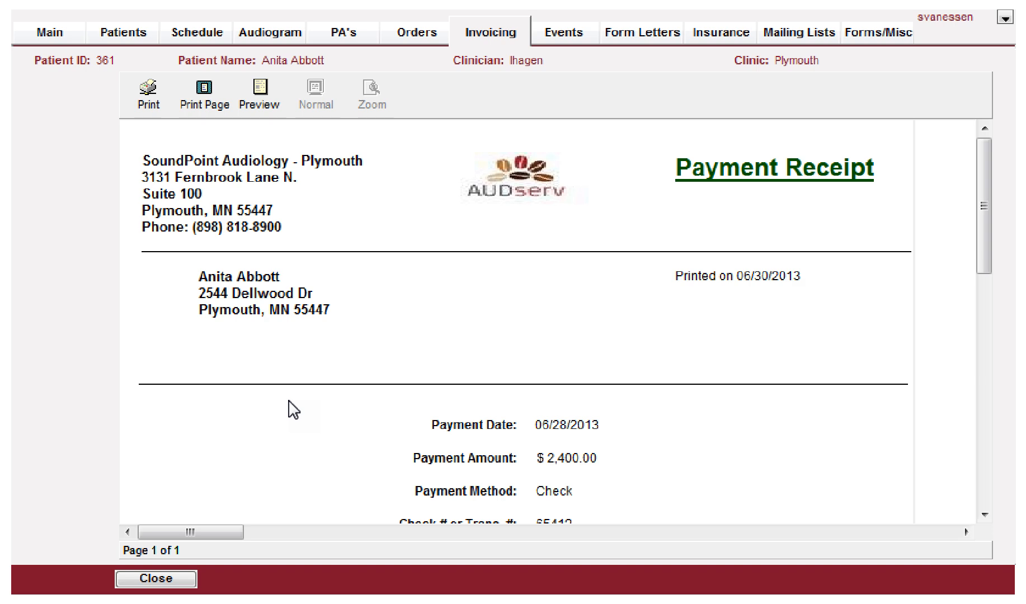
pyautogui.scroll(-3, 296, 405)
pyautogui.scroll(-2, 300, 403)
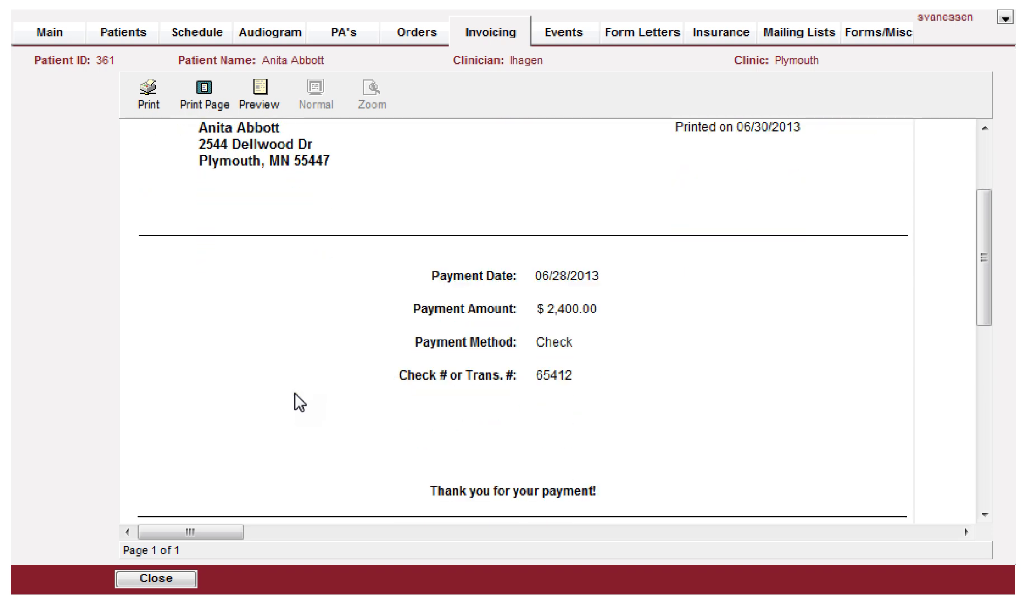
pyautogui.scroll(-4, 300, 402)
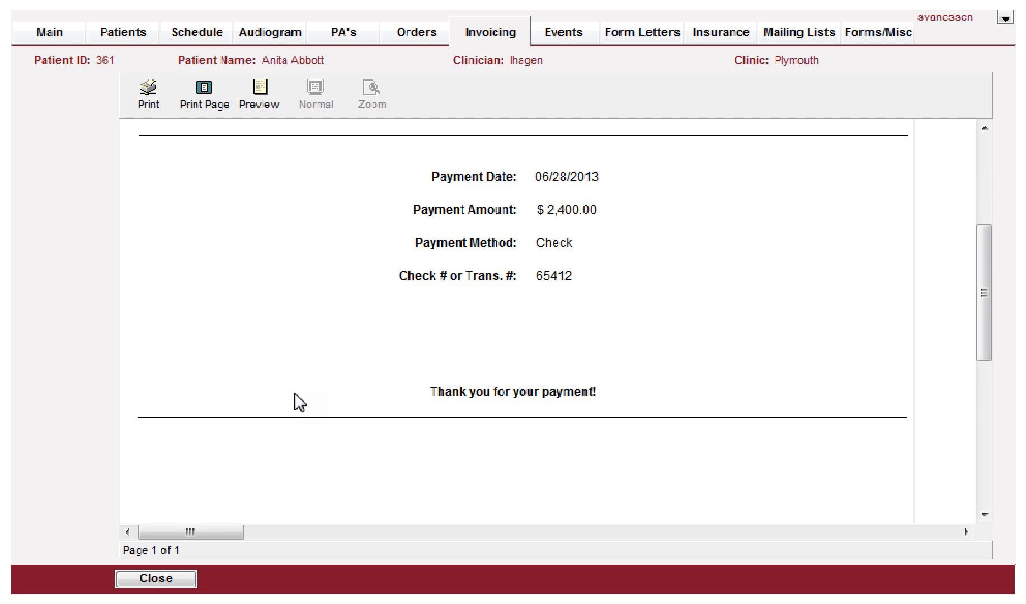
pyautogui.scroll(9, 300, 403)
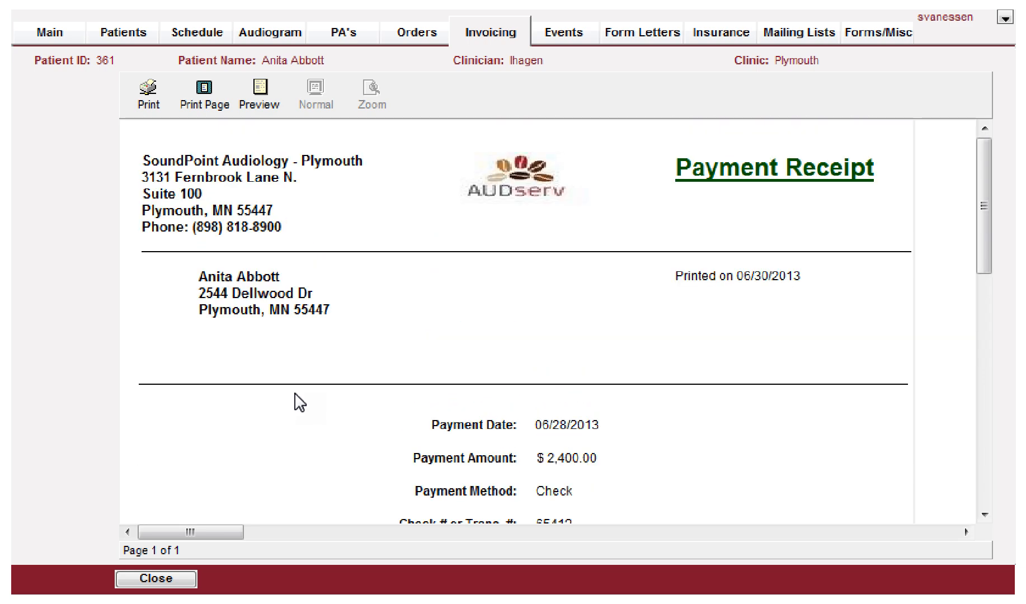
pyautogui.click(168, 576)
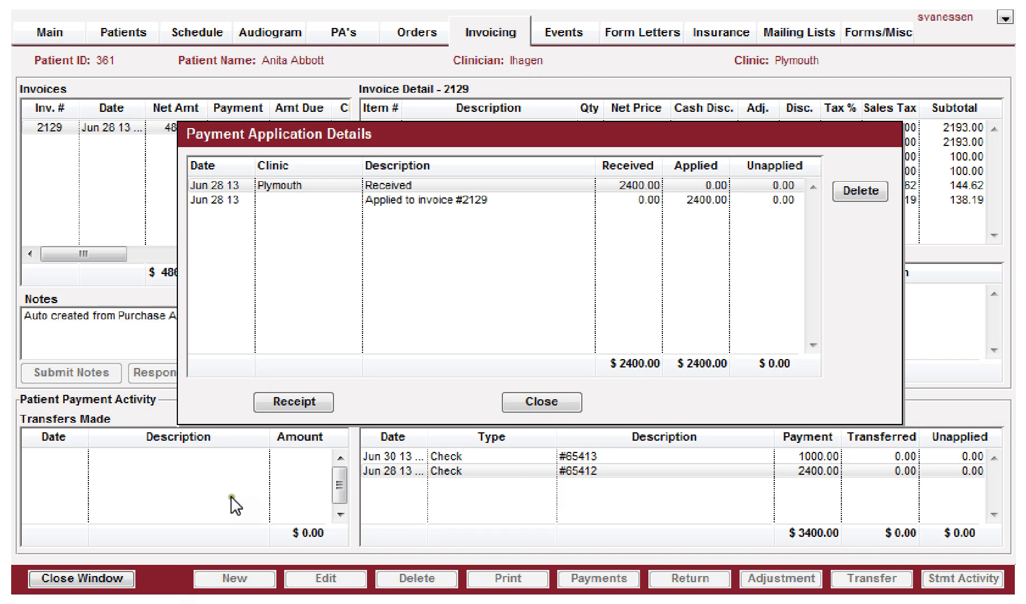
pyautogui.click(557, 403)
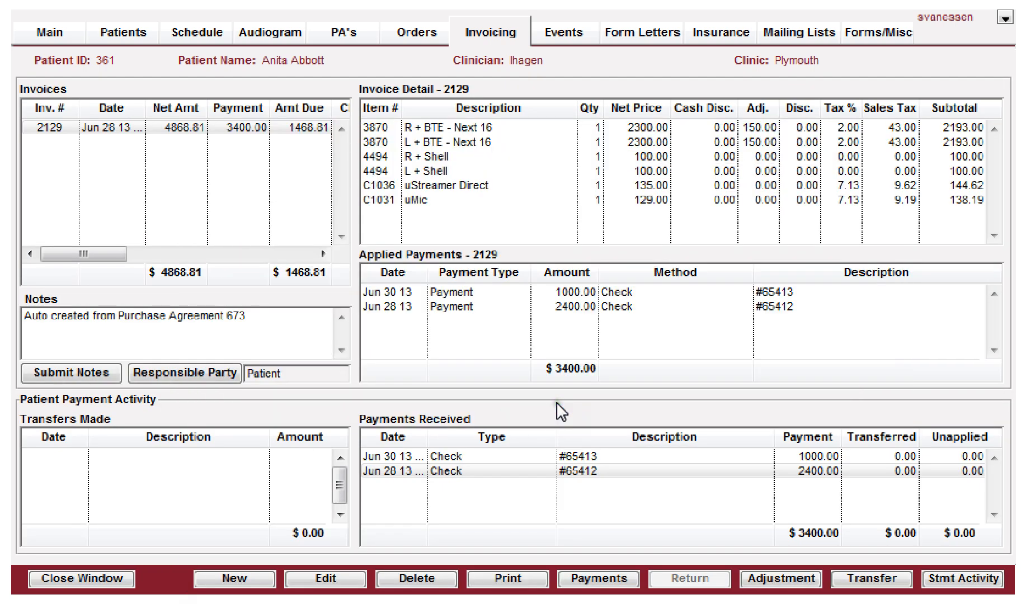
# Step: Preview the printout of invoice 2129 and scroll through its line items and applied payments
pyautogui.click(207, 126)
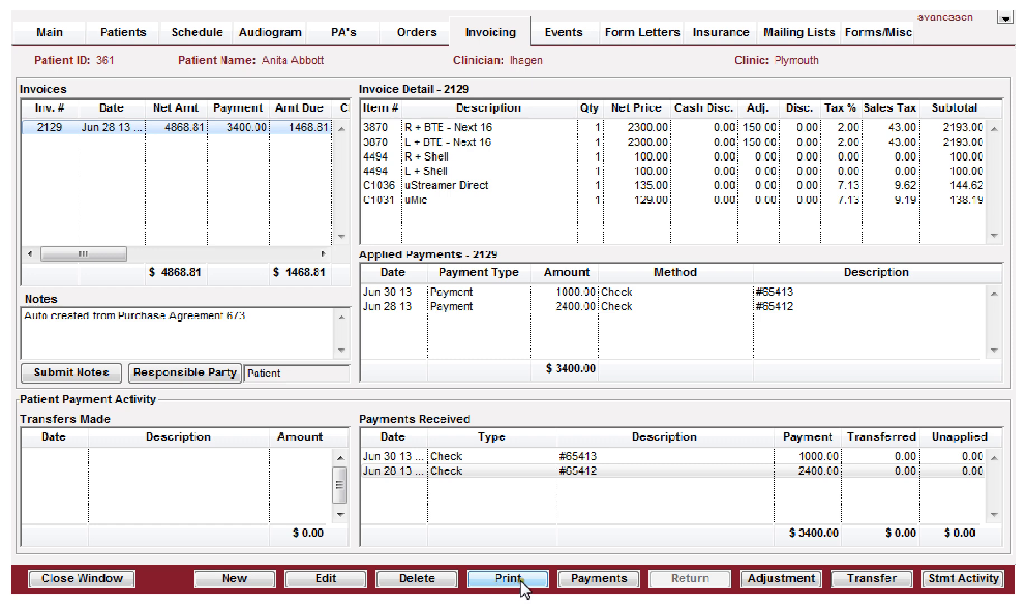
pyautogui.click(500, 581)
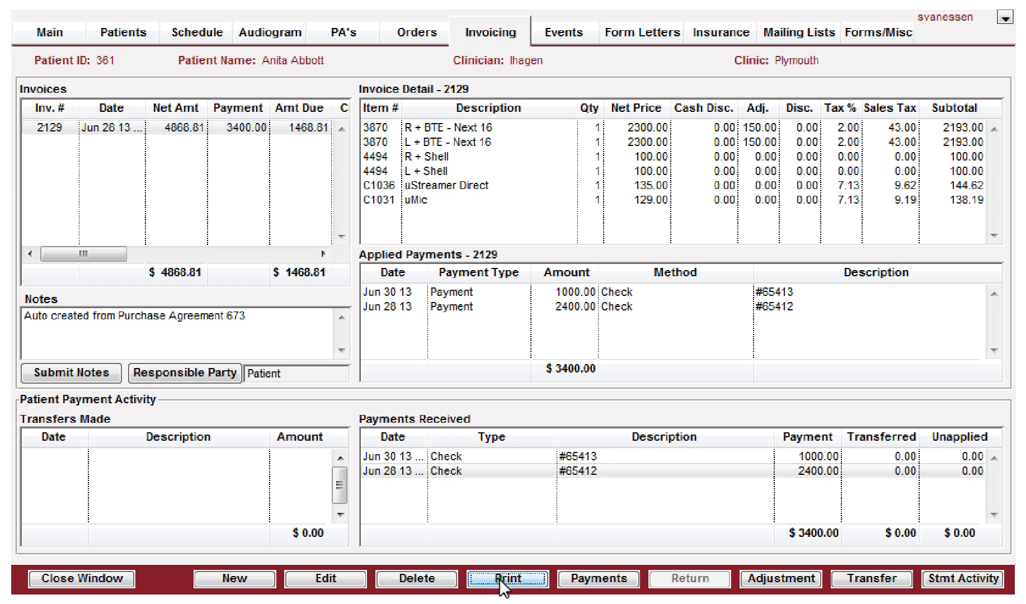
pyautogui.scroll(-3, 405, 320)
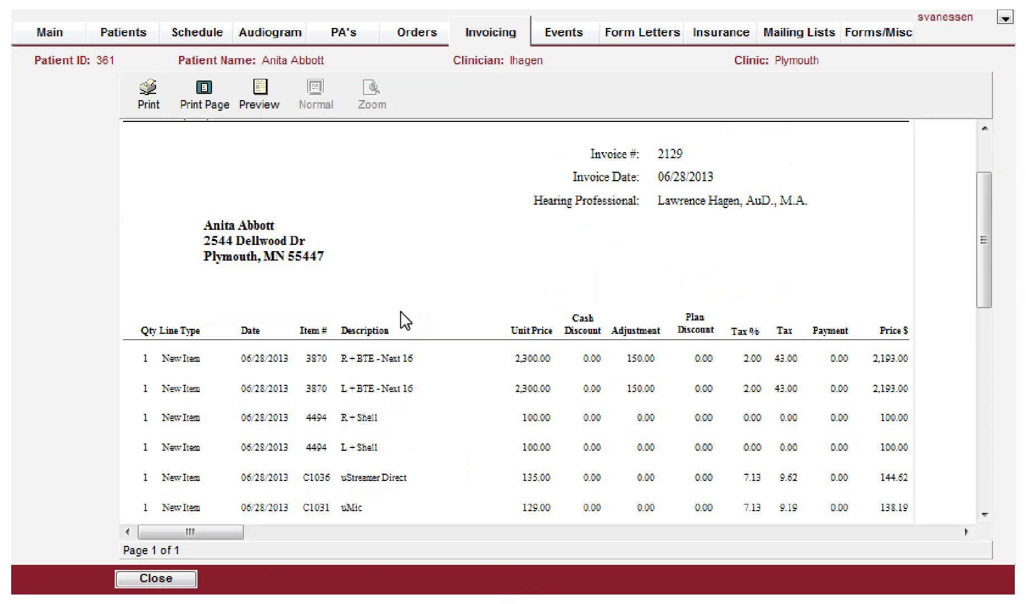
pyautogui.scroll(-1, 401, 318)
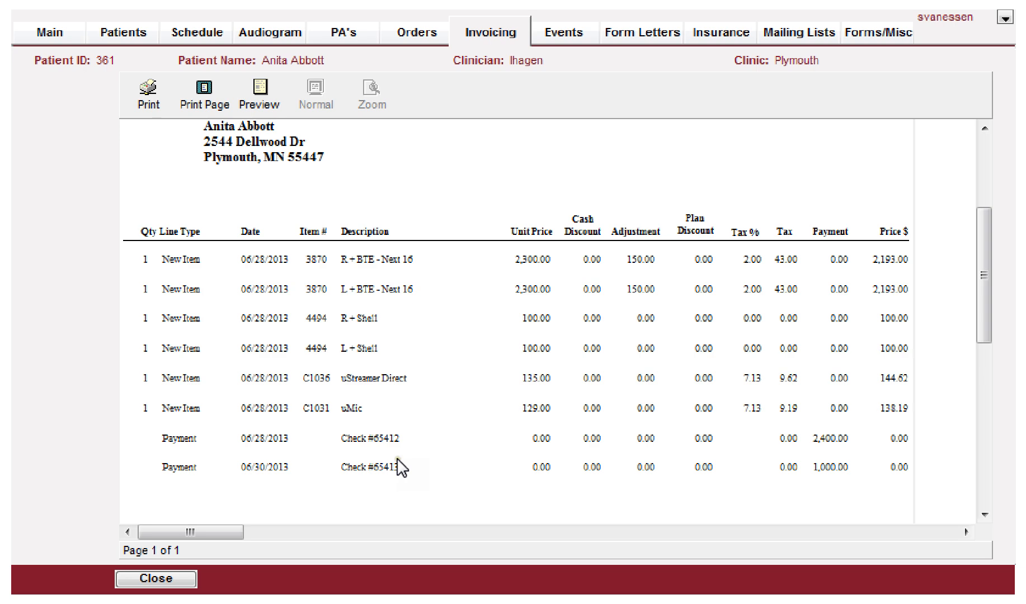
pyautogui.scroll(-1, 401, 469)
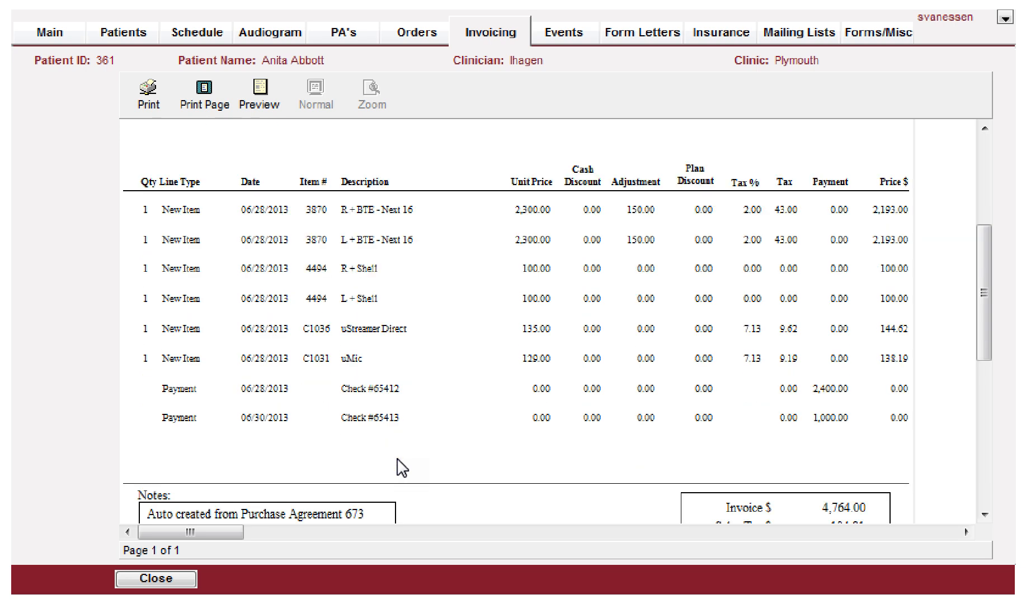
pyautogui.scroll(-3, 401, 469)
pyautogui.click(167, 576)
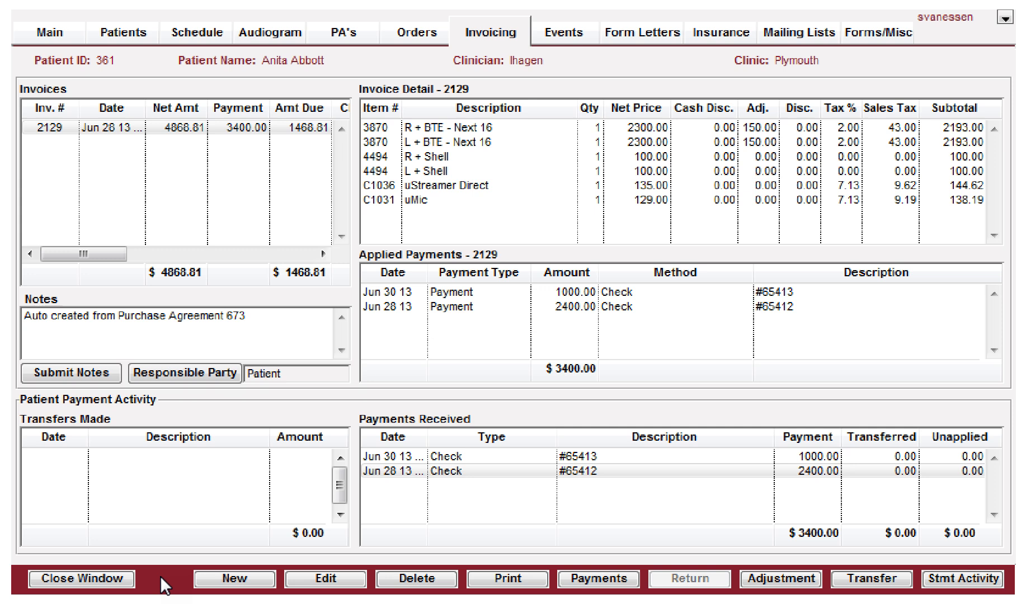
# Step: Edit invoice 2129 and set the adjustment on the right BTE - Next 16 hearing aid line to 200
pyautogui.click(164, 119)
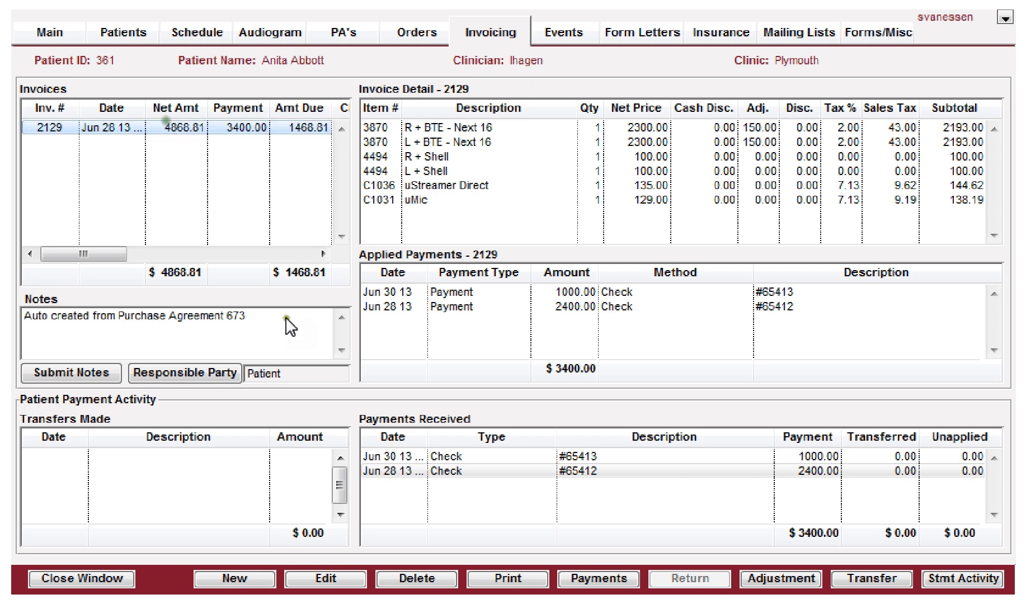
pyautogui.click(310, 581)
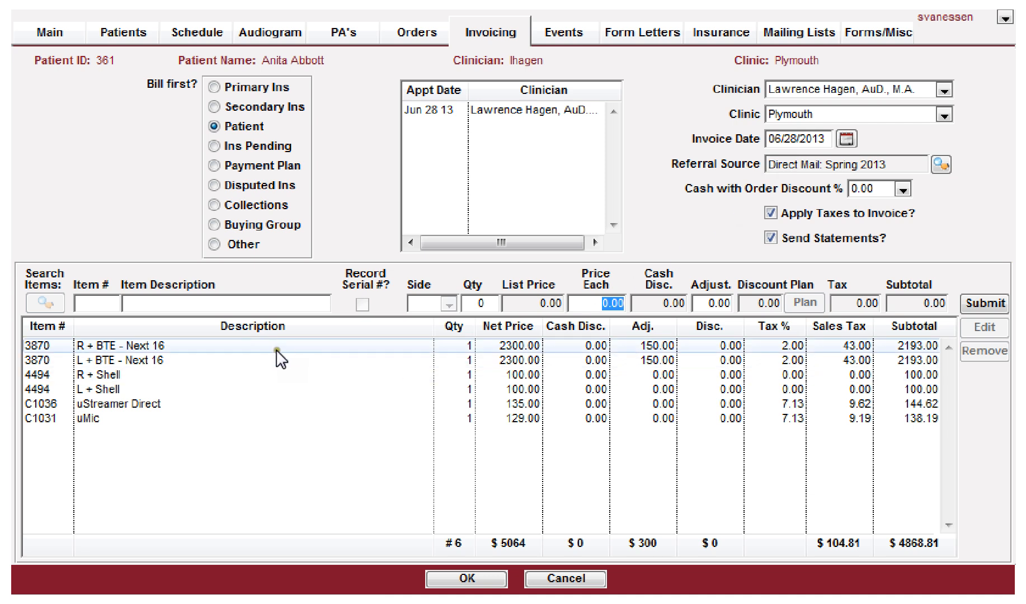
pyautogui.click(175, 347)
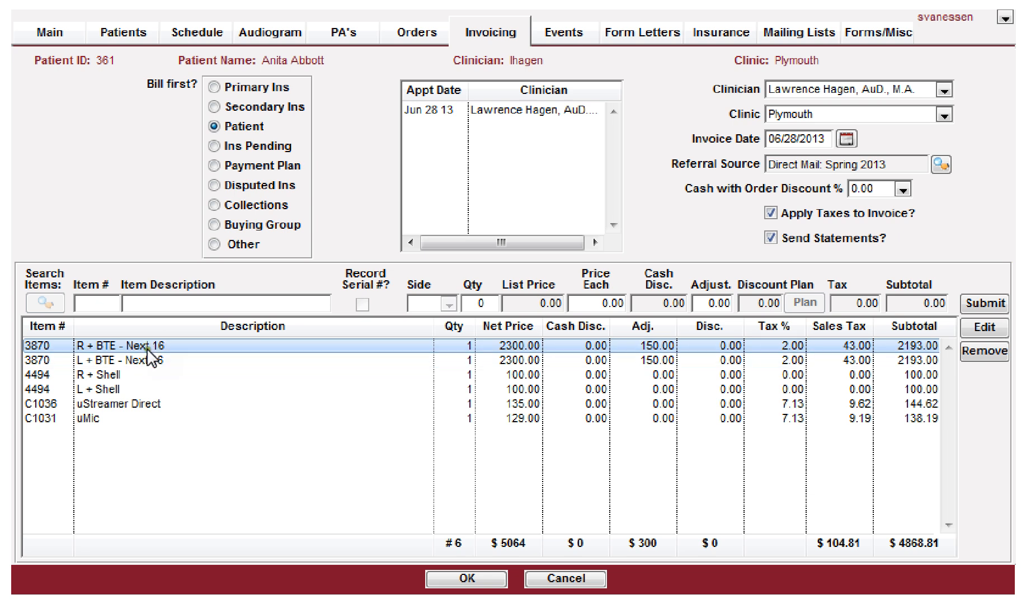
pyautogui.click(342, 465)
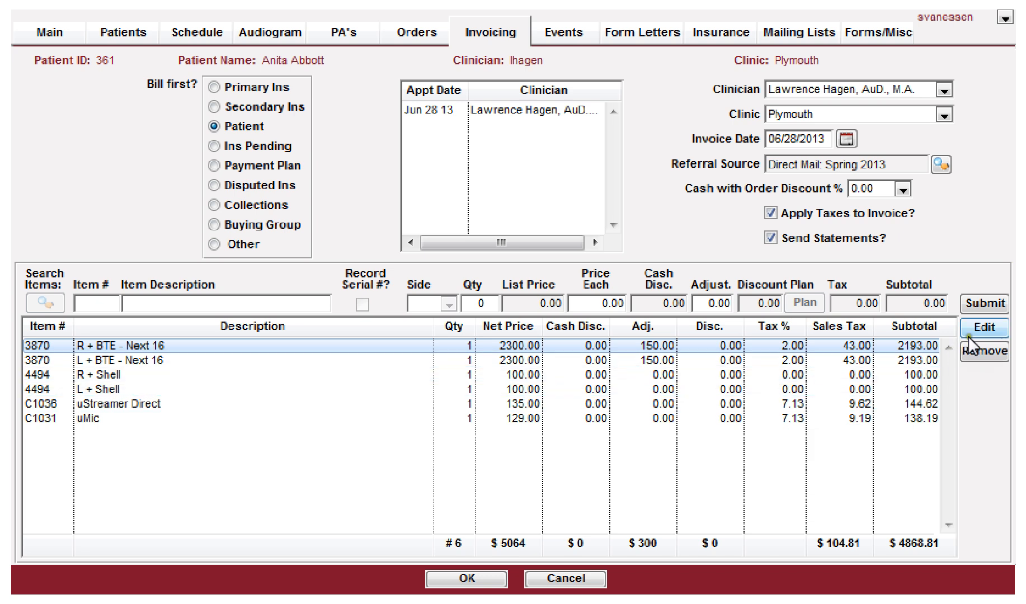
pyautogui.click(985, 328)
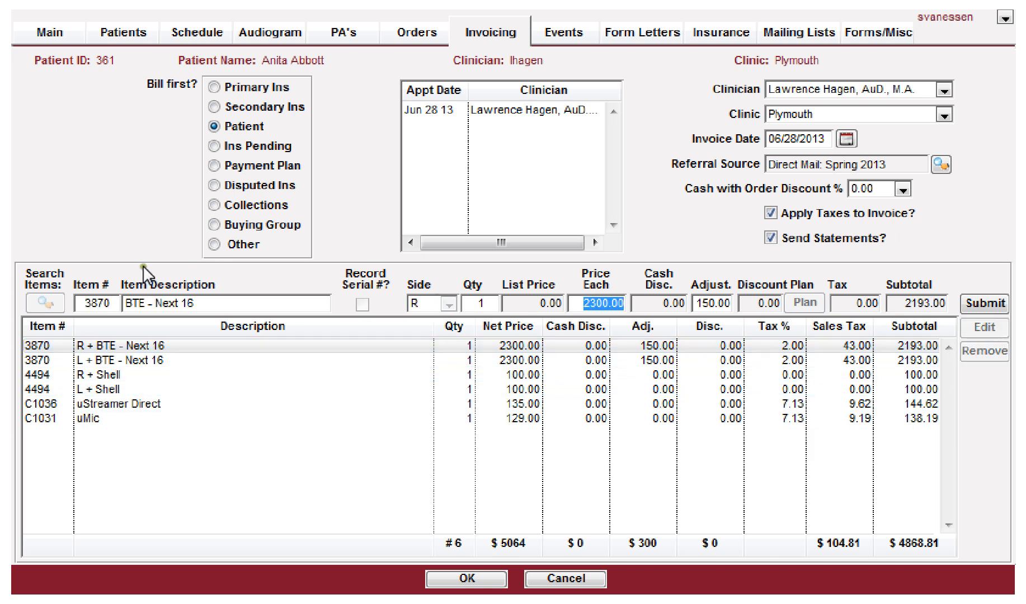
pyautogui.click(91, 303)
pyautogui.click(308, 303)
pyautogui.press('Tab')
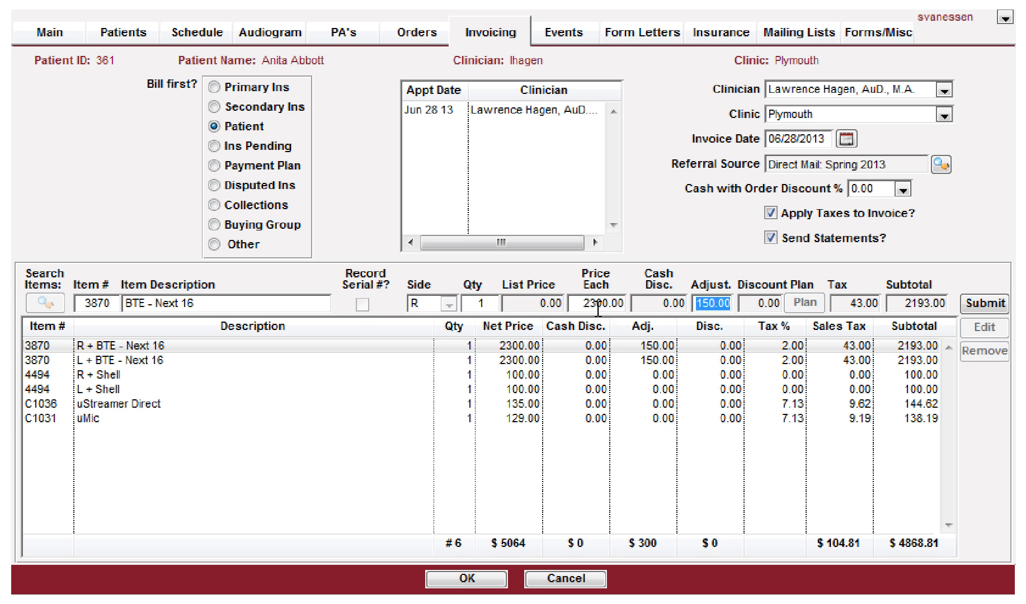
pyautogui.write('200')
pyautogui.press('Tab')
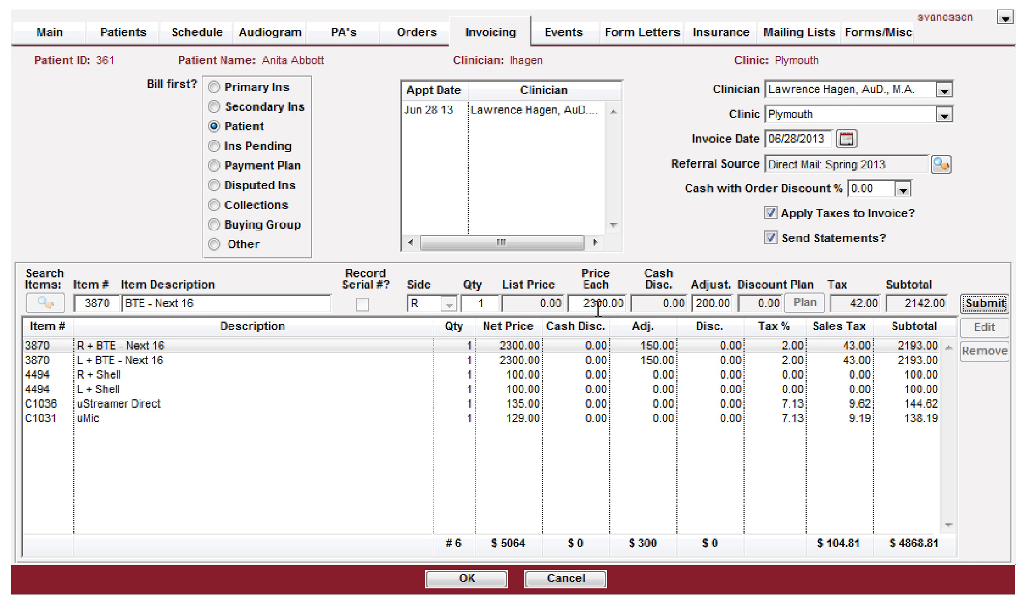
pyautogui.press('Return')
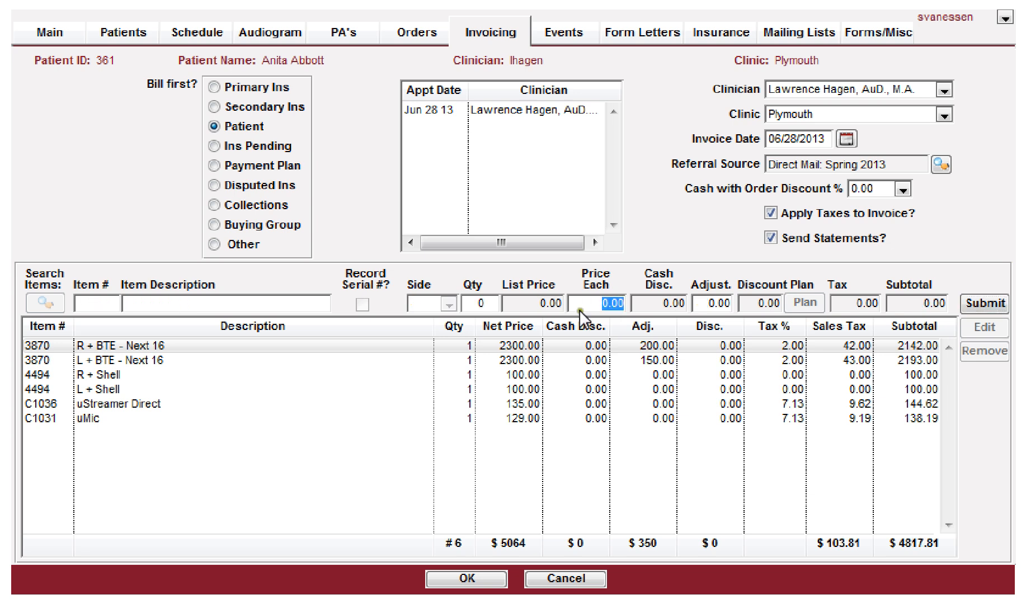
# Step: Set the adjustment on the left BTE - Next 16 hearing aid line to 200 and save the invoice
pyautogui.click(495, 360)
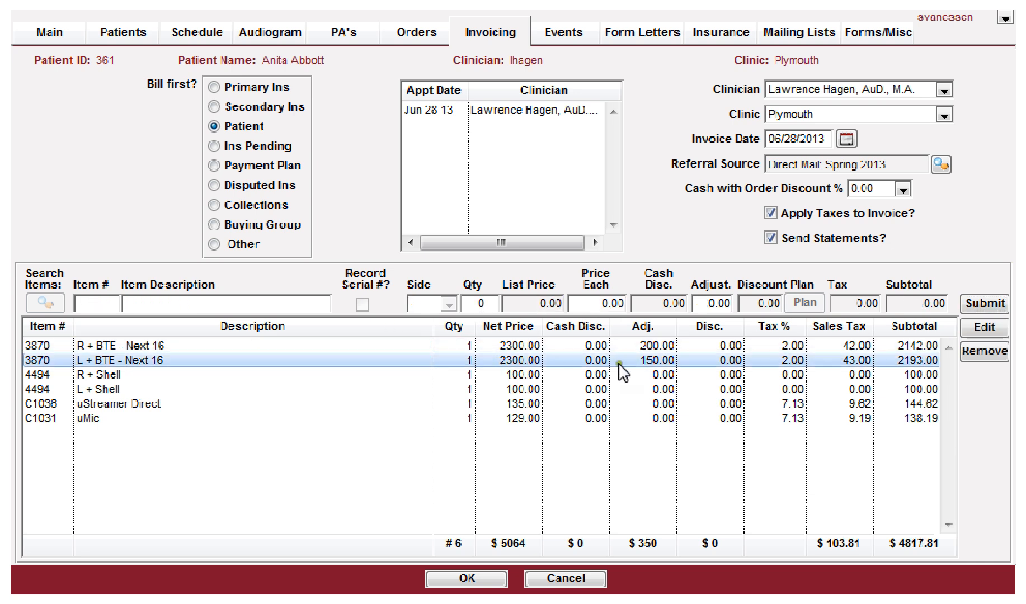
pyautogui.click(984, 328)
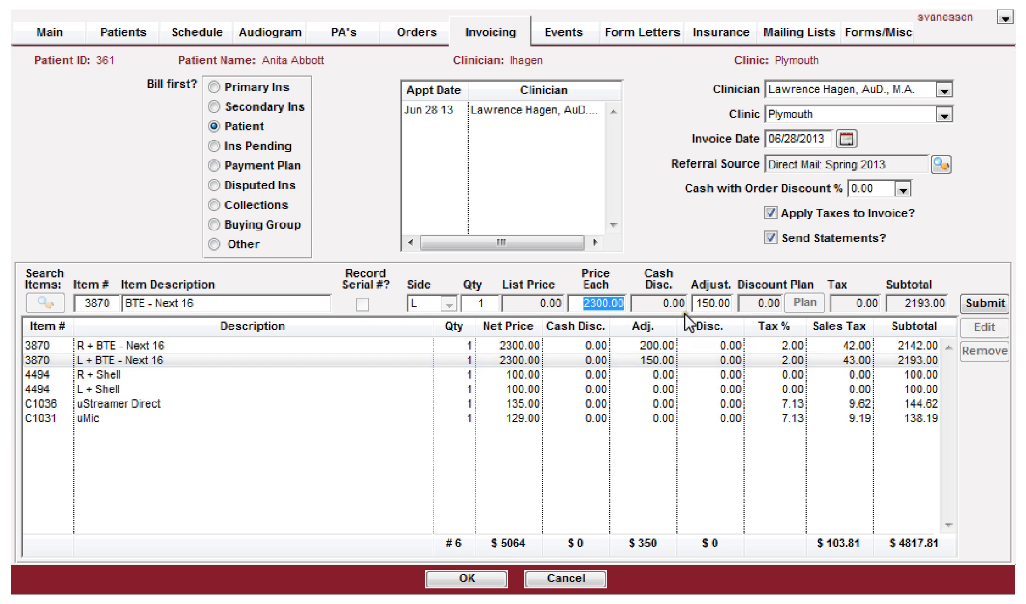
pyautogui.press('Tab')
pyautogui.write('200')
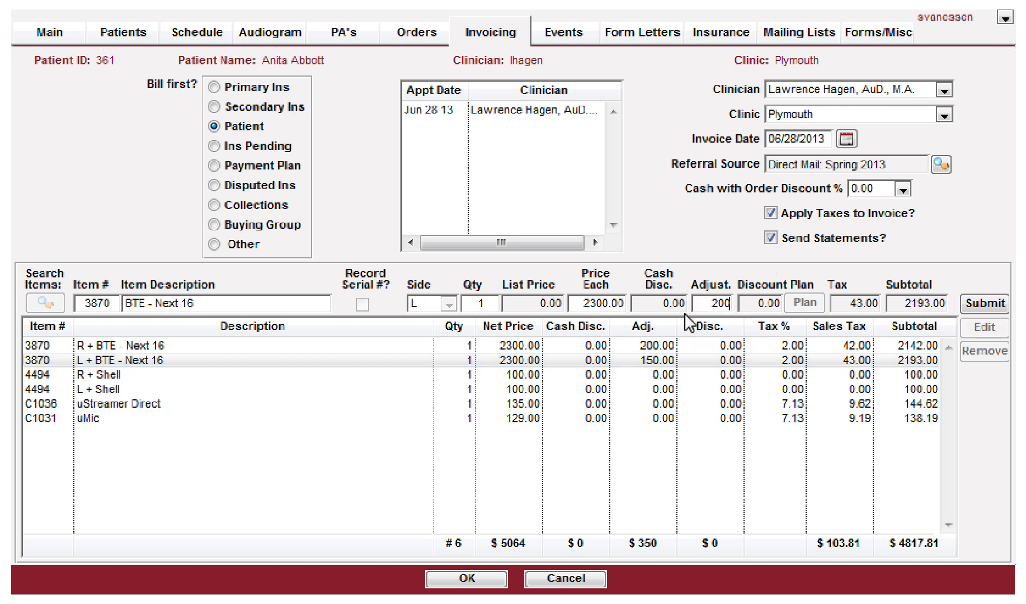
pyautogui.press('Tab')
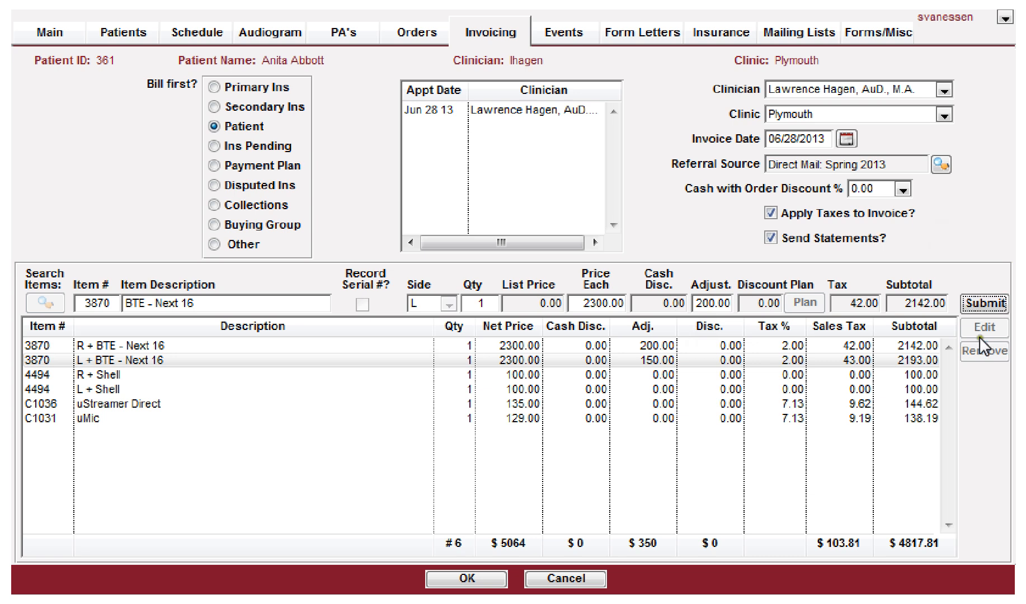
pyautogui.click(993, 304)
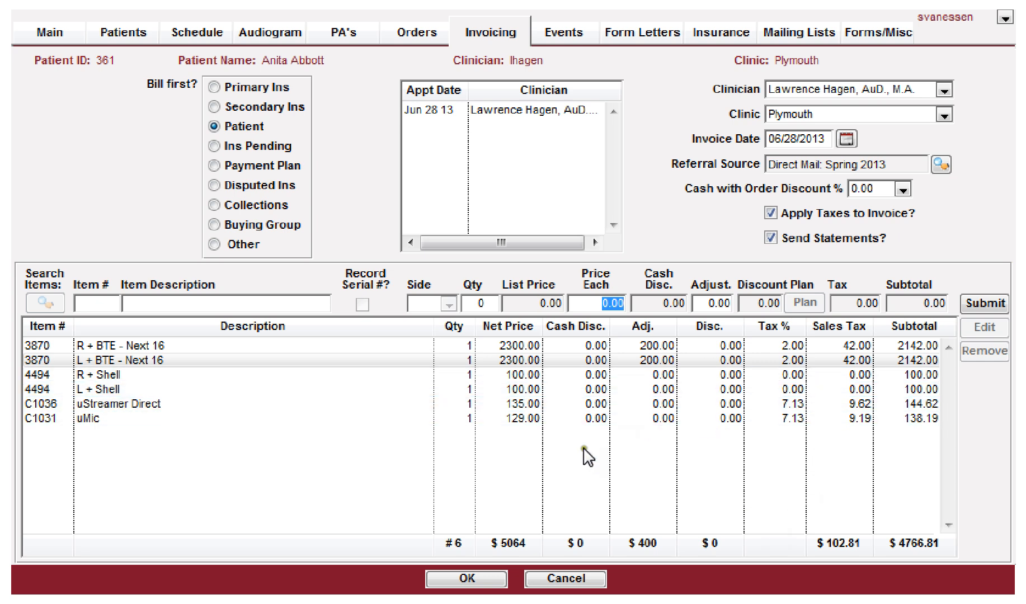
pyautogui.click(466, 579)
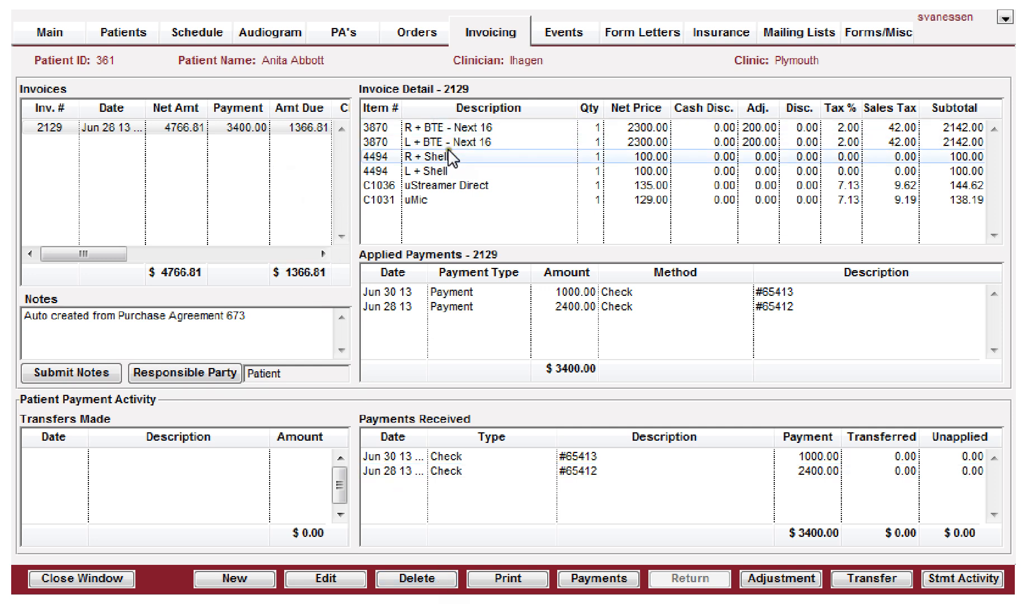
# Step: Open purchase agreement 673 and review its hearing aid lines and totals, returning to invoicing between checks
pyautogui.click(338, 36)
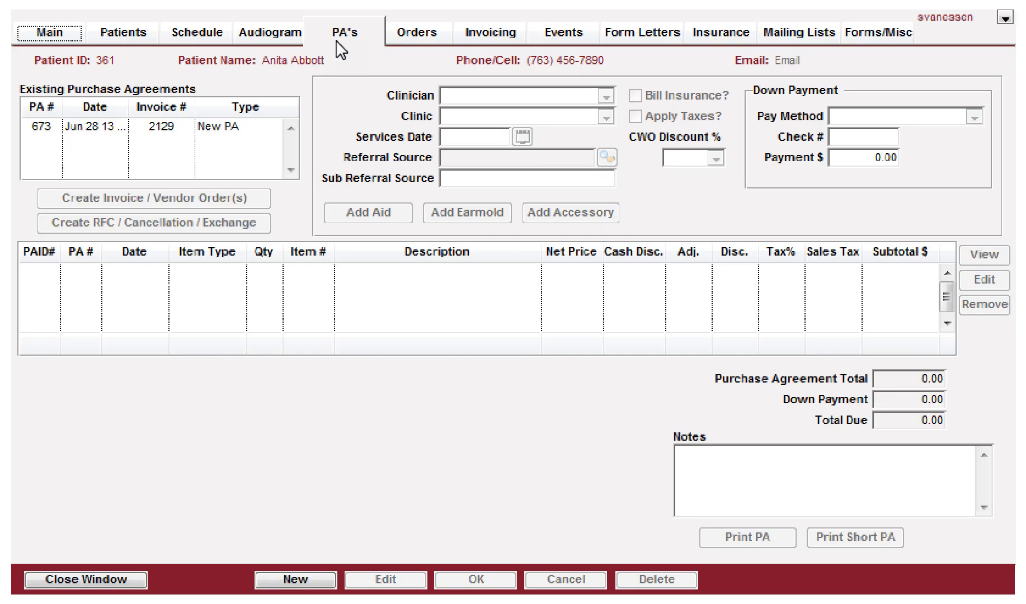
pyautogui.click(129, 125)
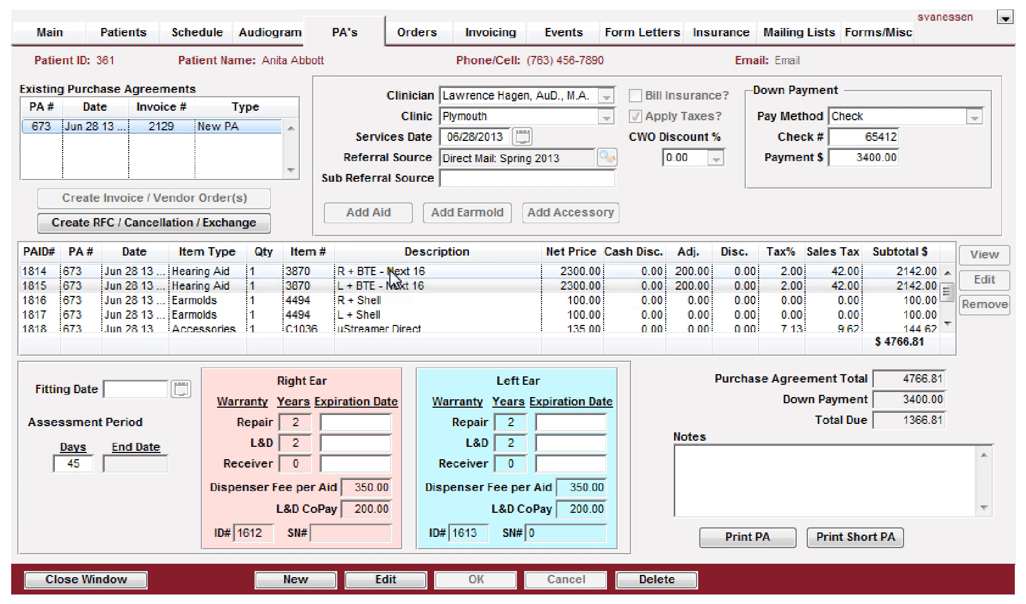
pyautogui.click(394, 285)
pyautogui.click(481, 29)
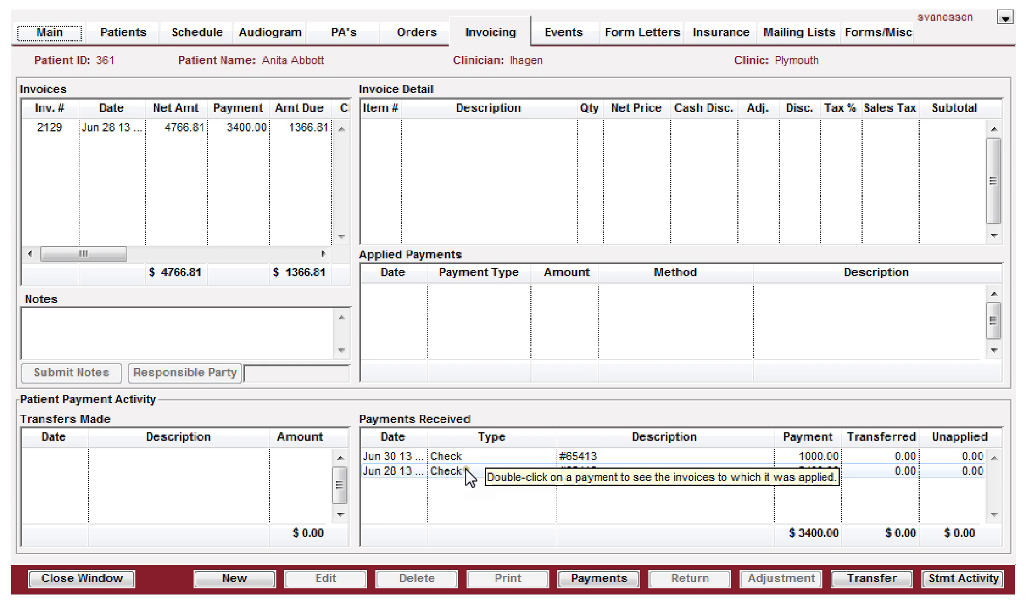
pyautogui.click(337, 34)
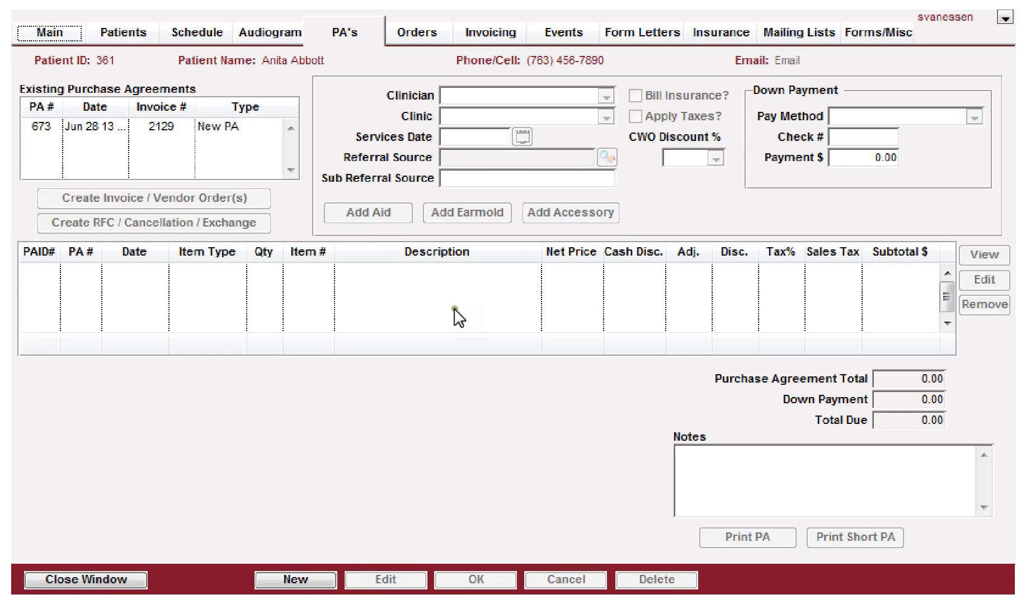
pyautogui.click(172, 127)
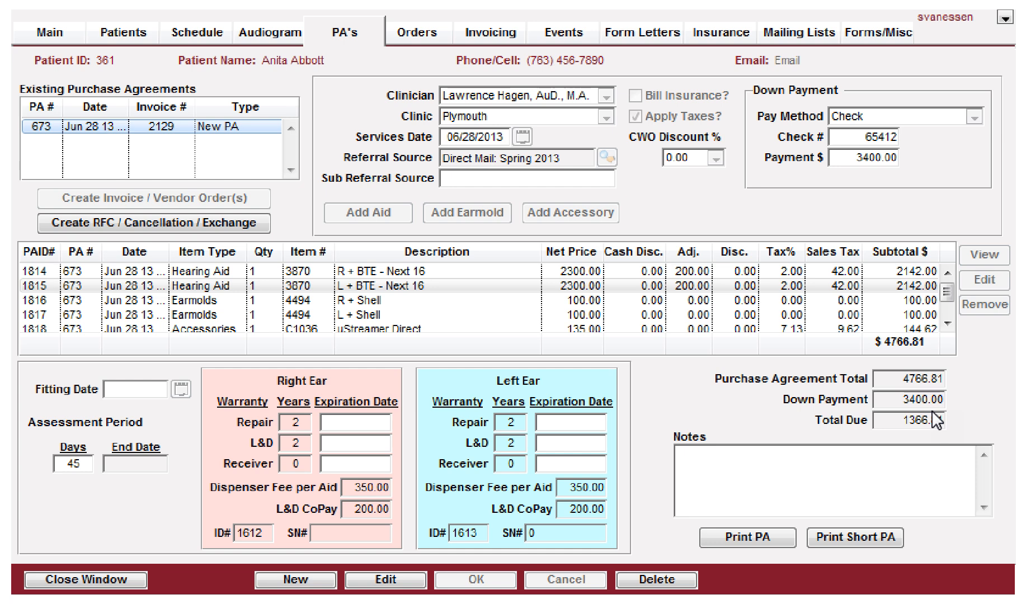
pyautogui.click(488, 32)
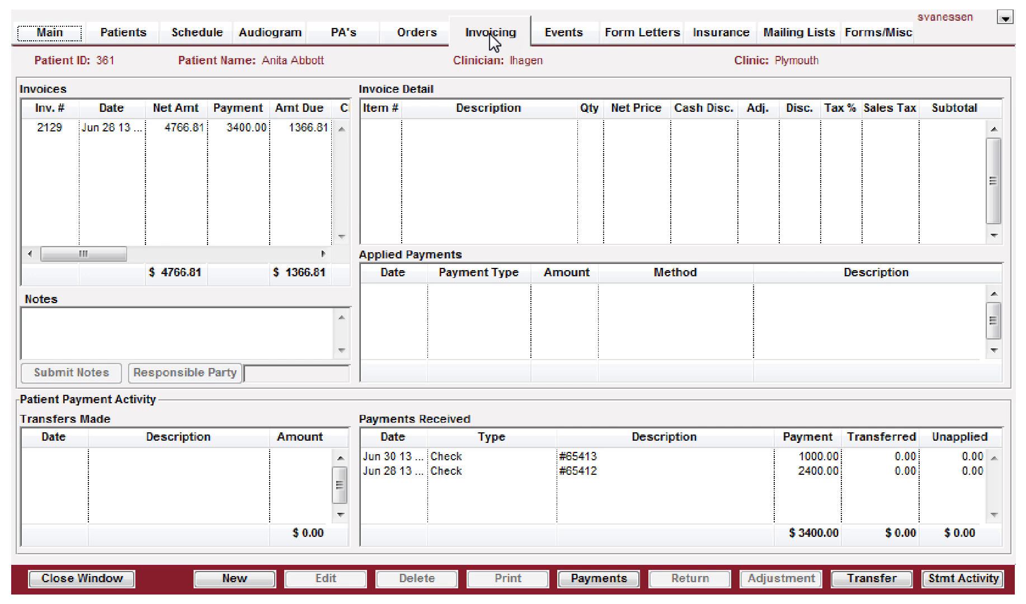
# Step: Open invoice approval processing and preview invoice 2129, scrolling through its line items and payments
pyautogui.click(45, 34)
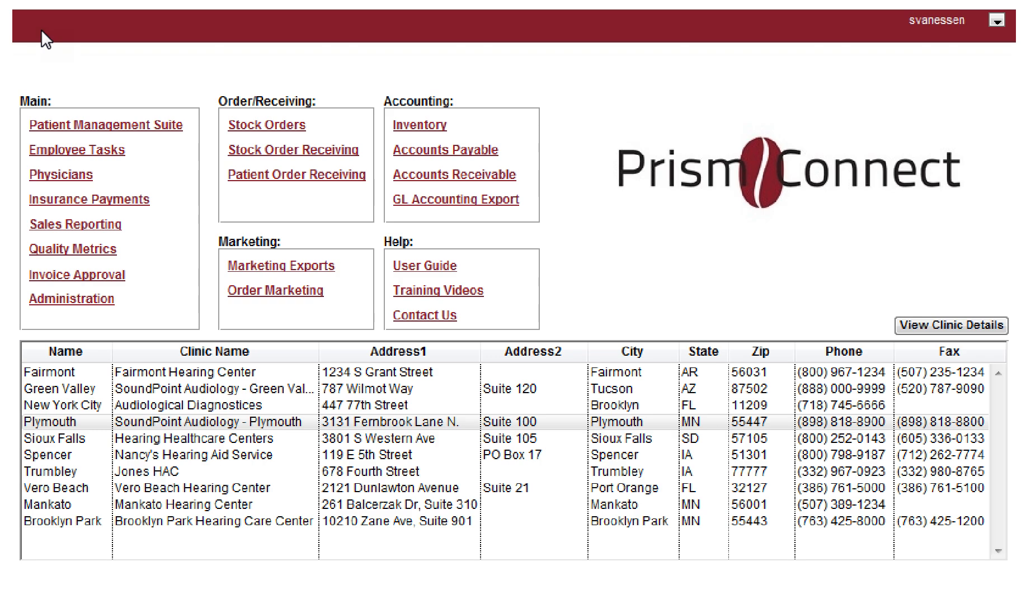
pyautogui.click(55, 282)
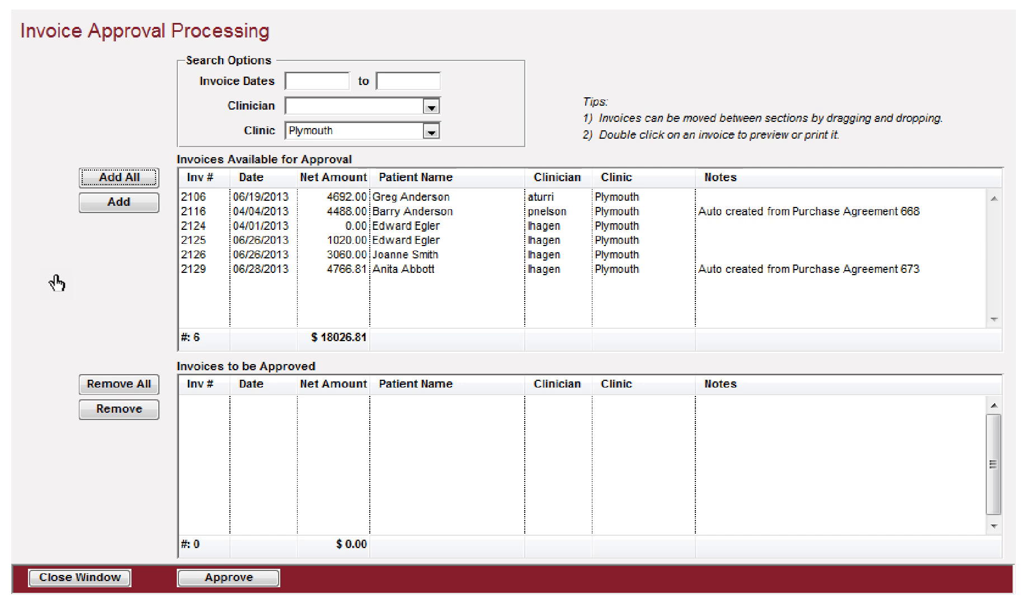
pyautogui.click(278, 270)
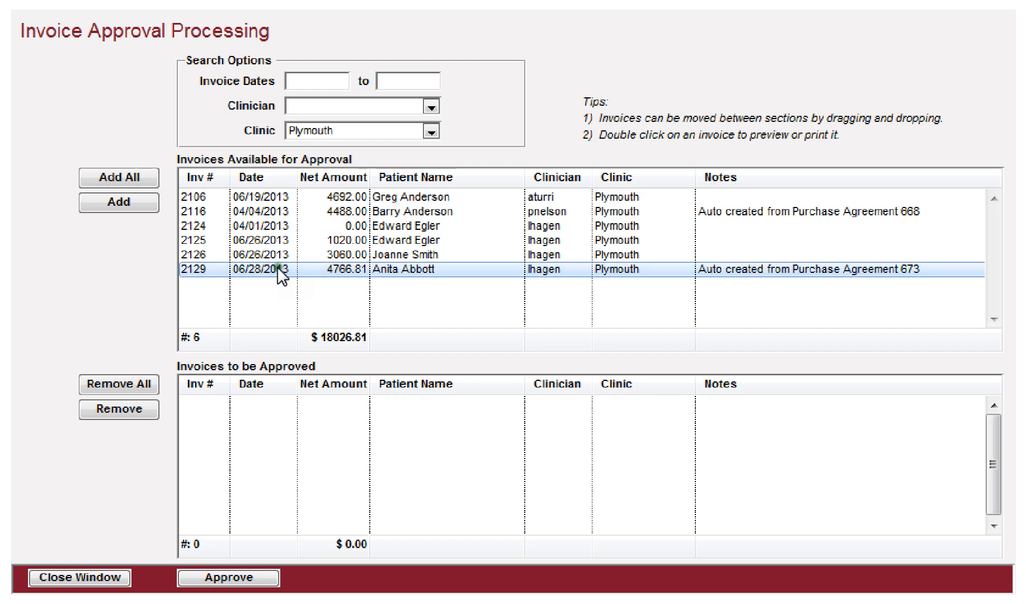
pyautogui.doubleClick(278, 271)
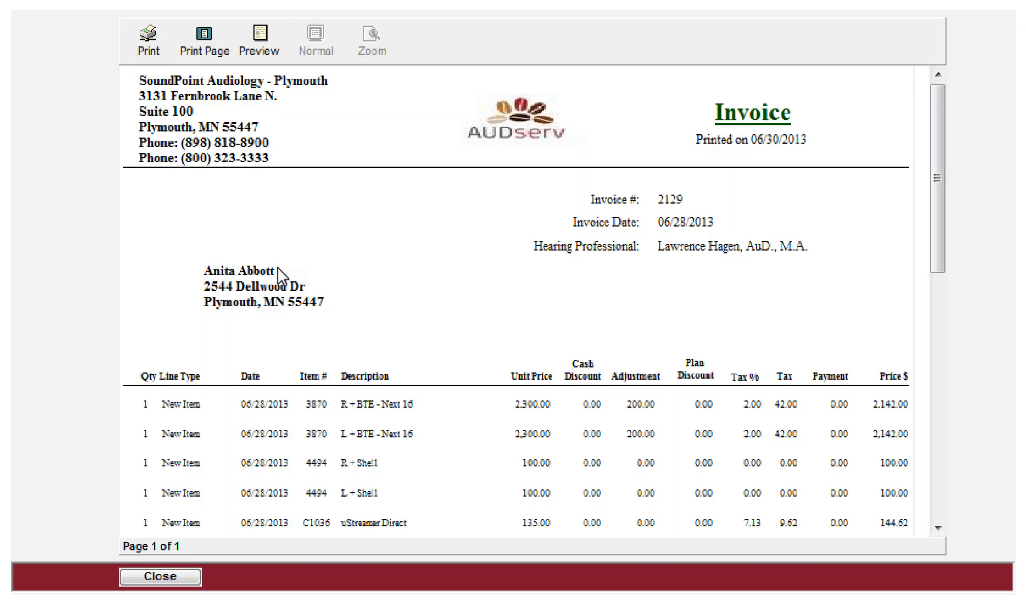
pyautogui.scroll(-4, 330, 244)
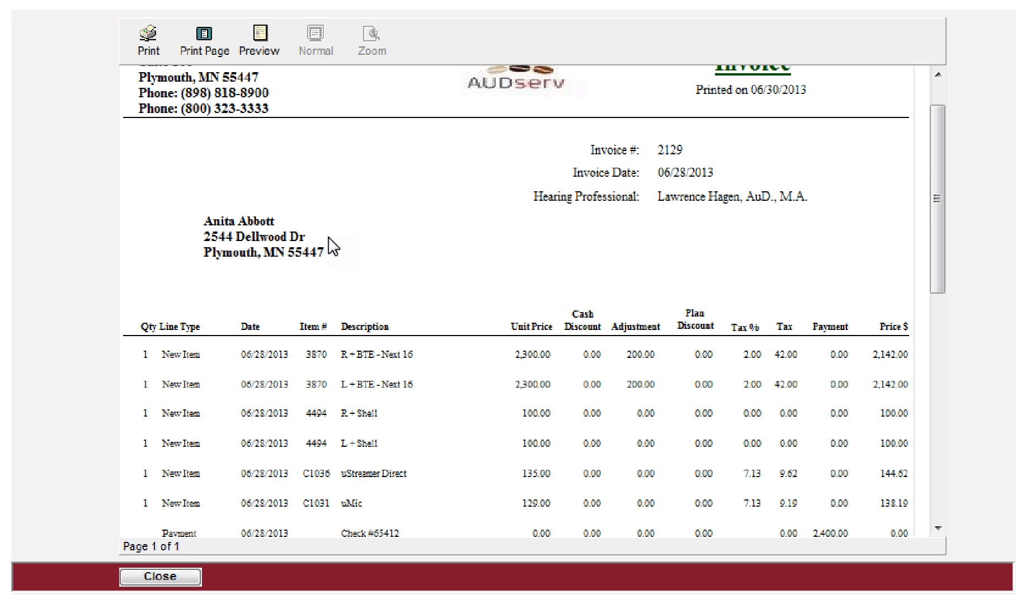
pyautogui.scroll(-3, 333, 246)
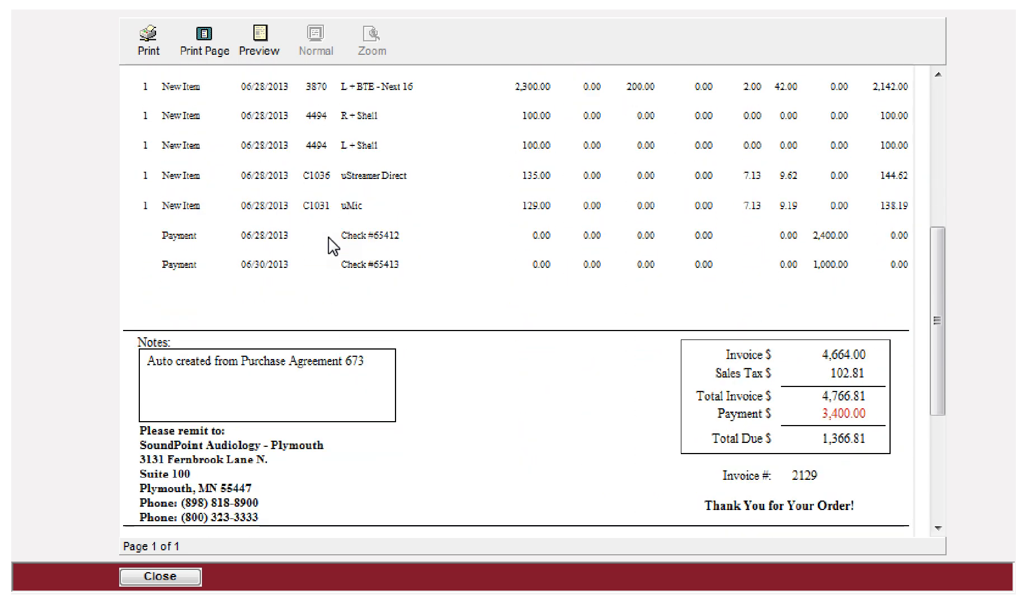
pyautogui.scroll(4, 332, 245)
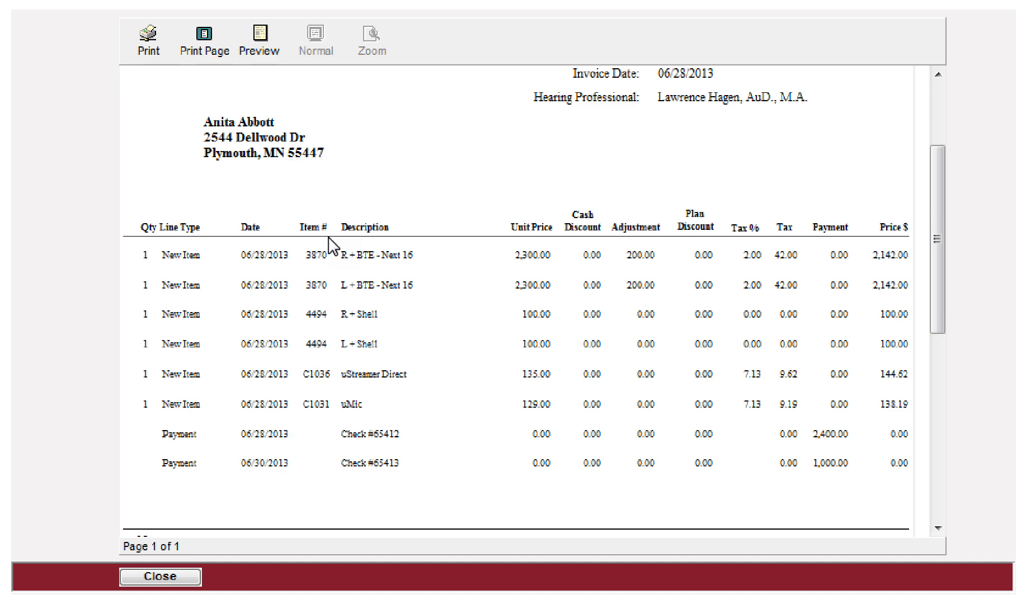
pyautogui.scroll(3, 333, 246)
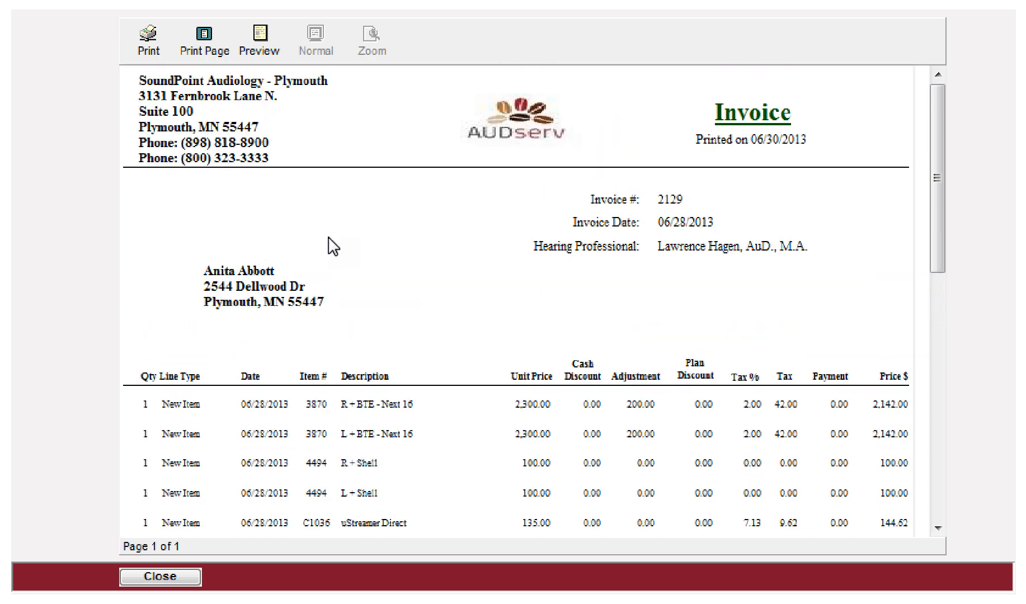
pyautogui.click(160, 576)
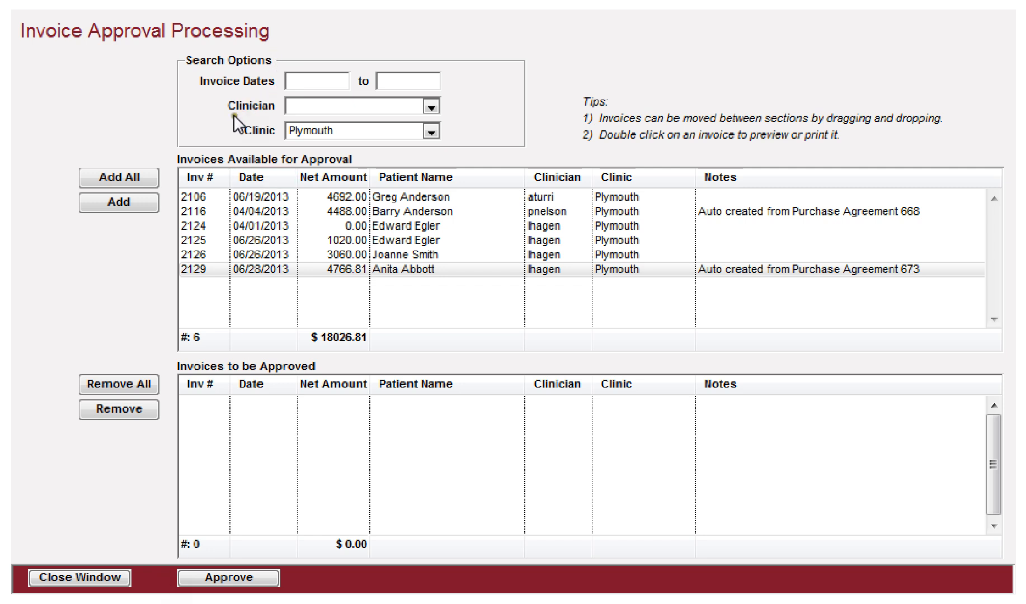
# Step: Filter the available invoices by a start date of 06/01/2013, then clear the date filter
pyautogui.click(298, 82)
pyautogui.write('0601')
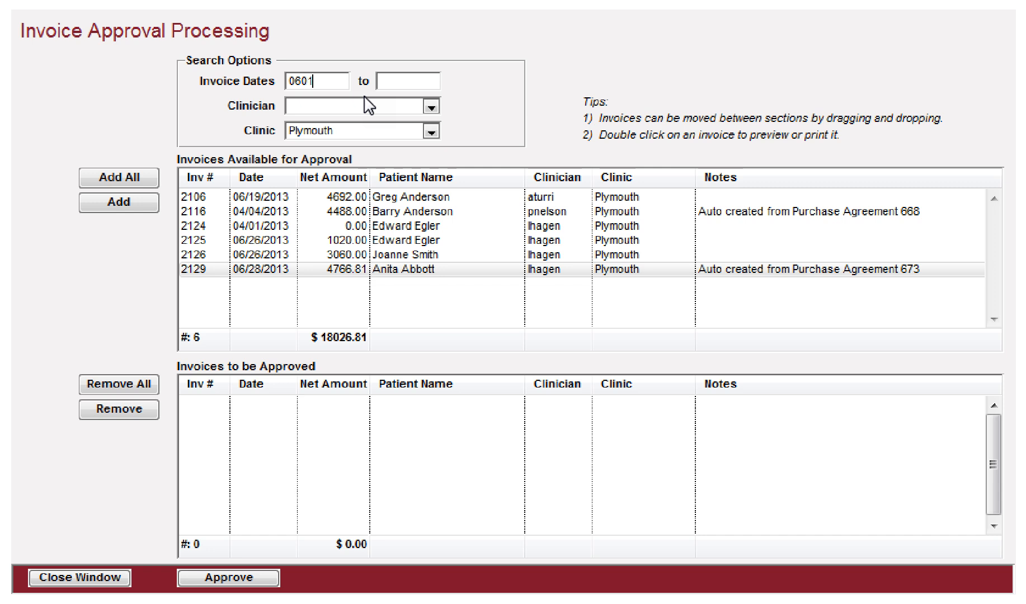
pyautogui.press('Tab')
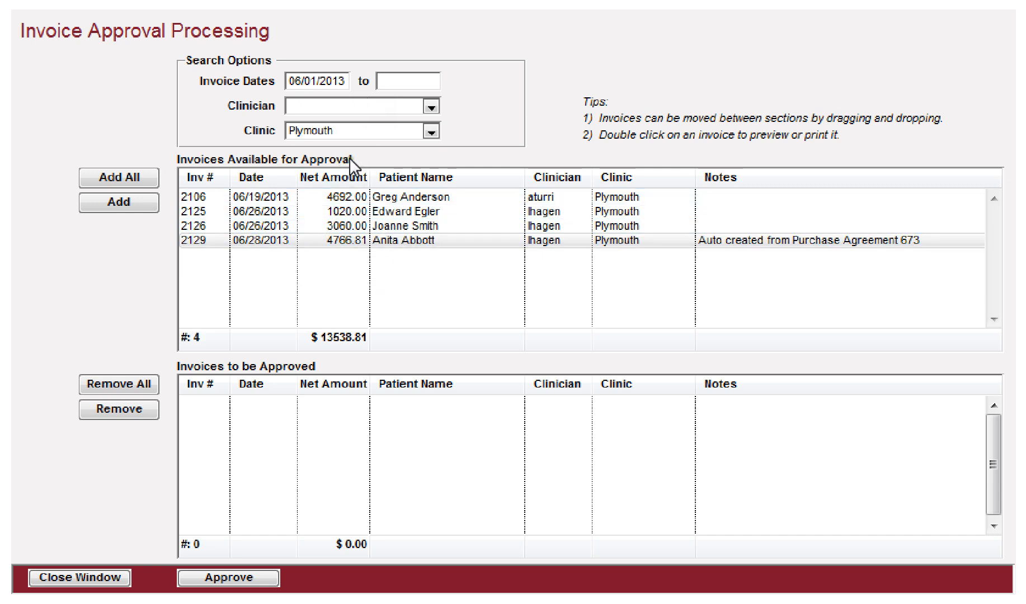
pyautogui.hotkey('shift', 'Tab')
pyautogui.press('Delete')
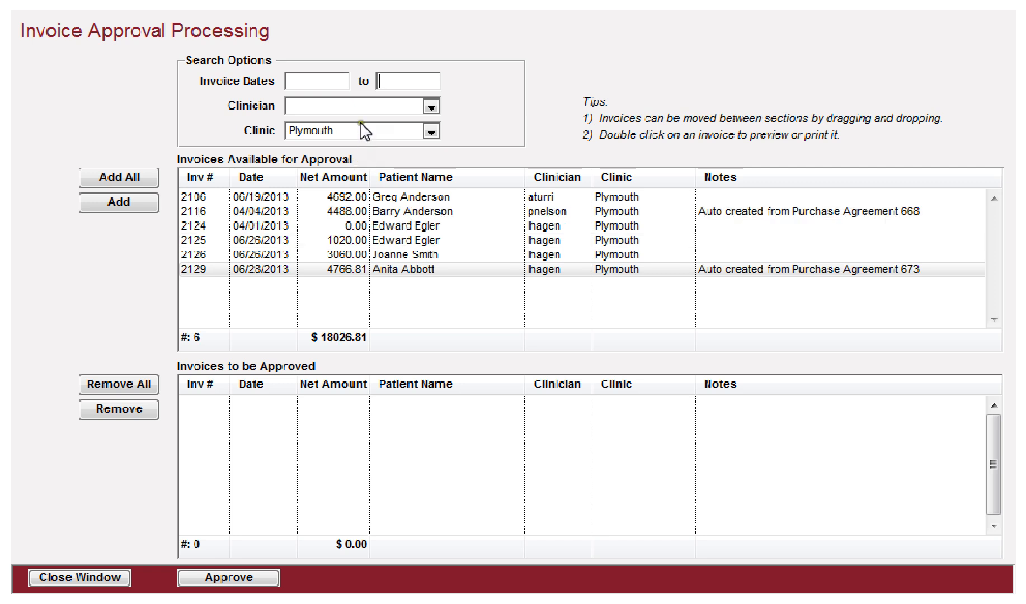
pyautogui.click(352, 101)
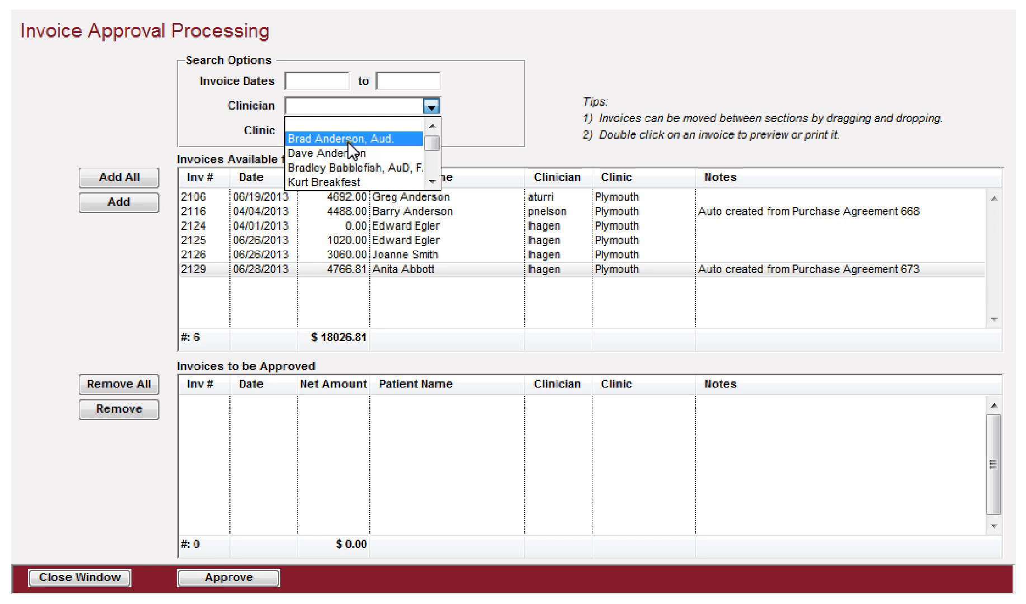
pyautogui.scroll(-5, 330, 178)
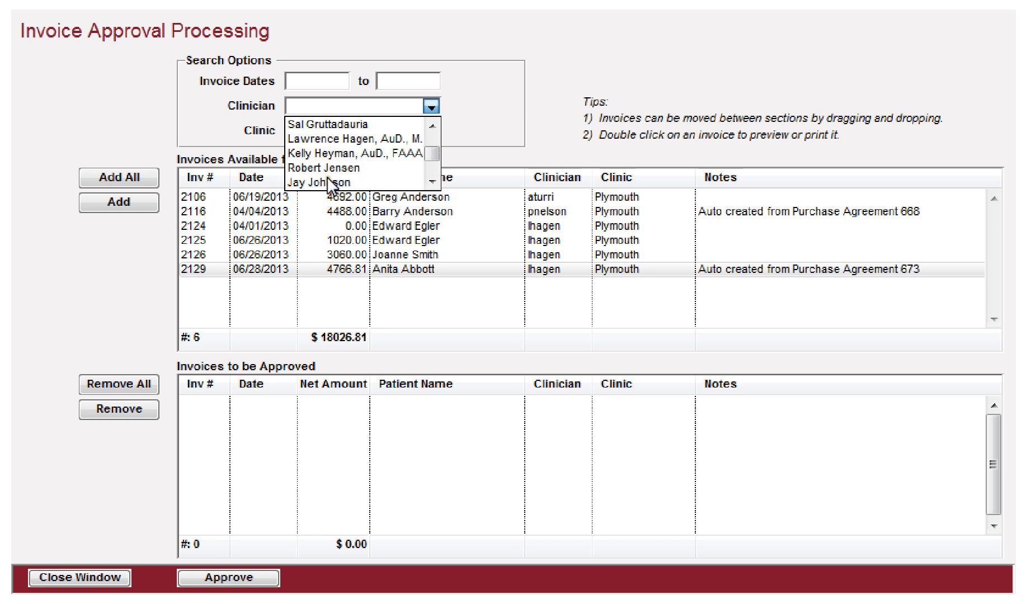
pyautogui.click(331, 139)
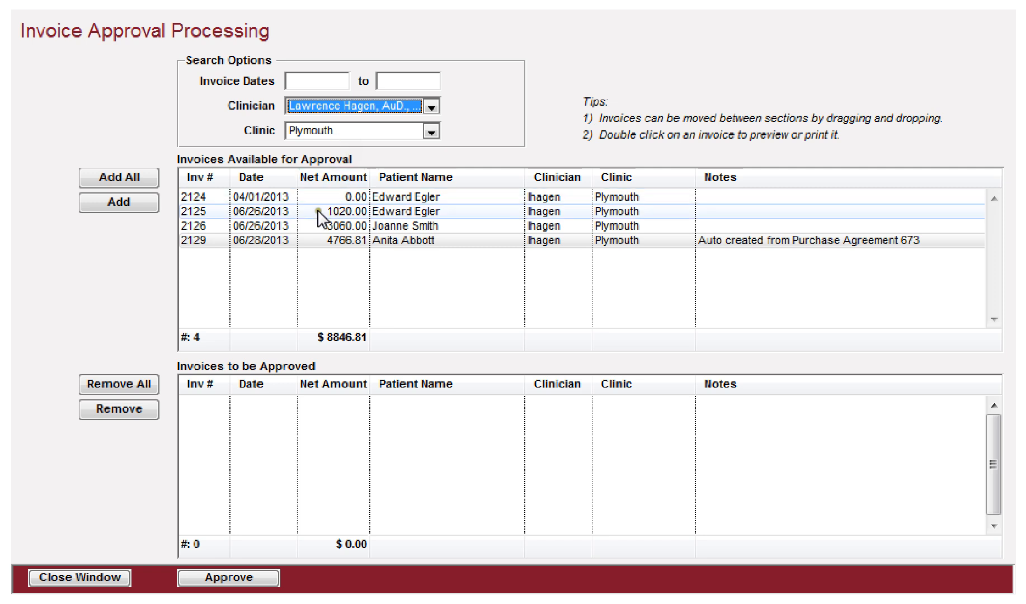
pyautogui.click(343, 107)
pyautogui.moveTo(431, 152); pyautogui.dragTo(432, 140)
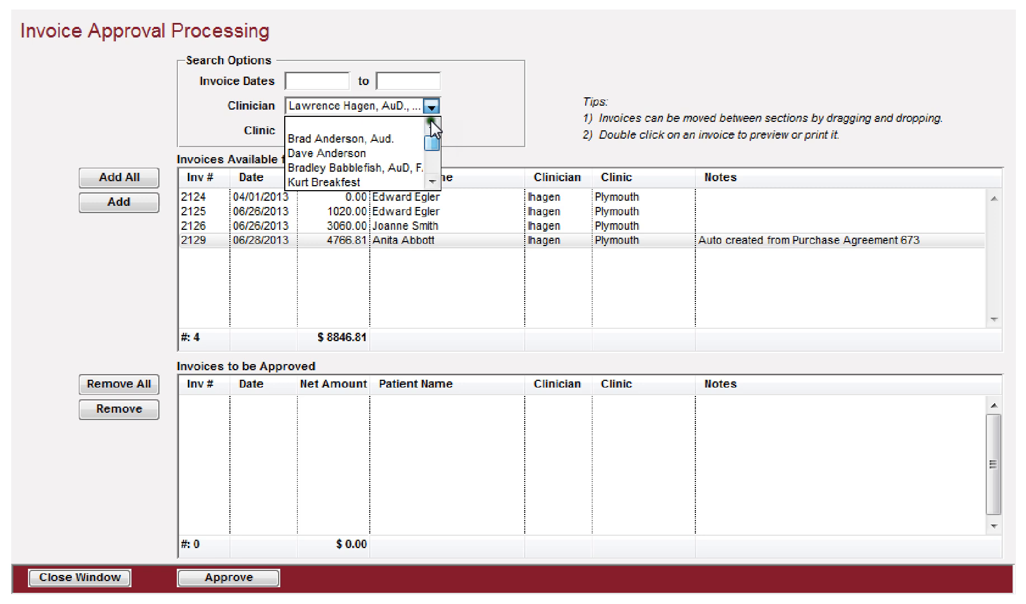
pyautogui.click(358, 118)
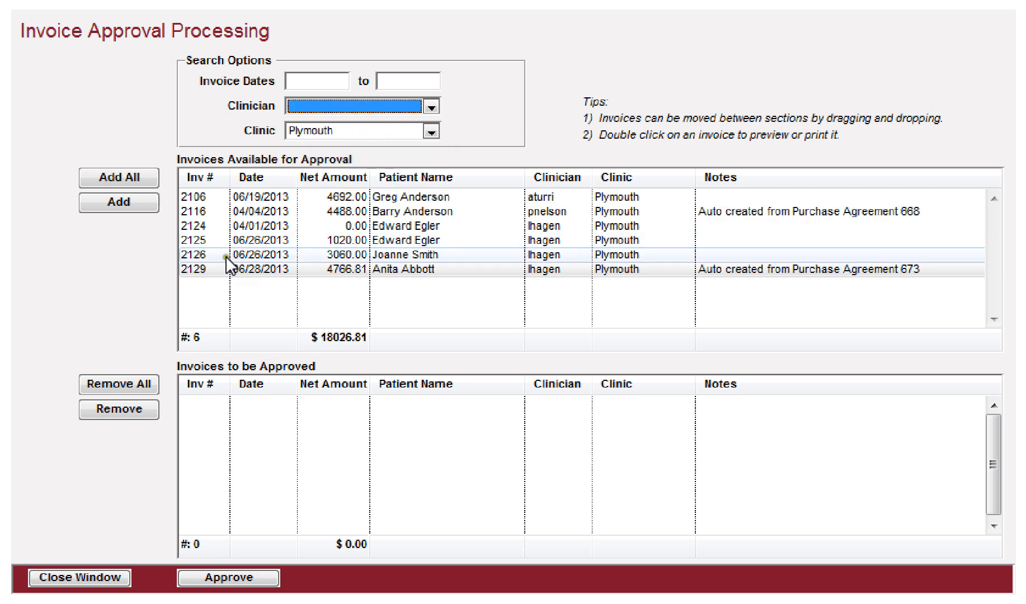
# Step: Try moving invoices 2116, 2124 and 2129, then all invoices, to the approval list and remove them all again
pyautogui.click(295, 213)
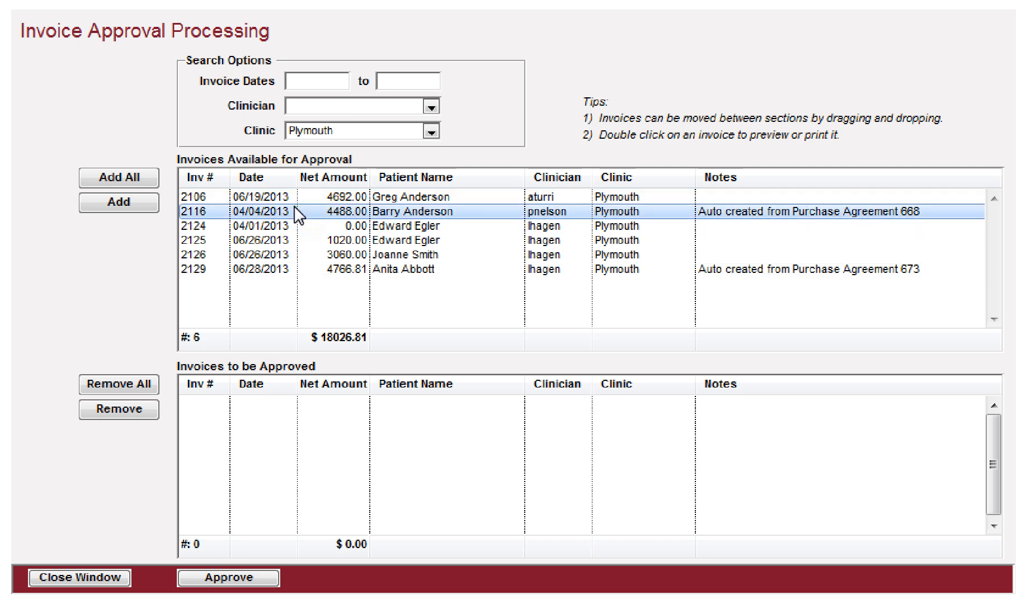
pyautogui.keyDown('ctrl'); pyautogui.click(302, 226); pyautogui.keyUp('ctrl')
pyautogui.keyDown('ctrl'); pyautogui.click(285, 269); pyautogui.keyUp('ctrl')
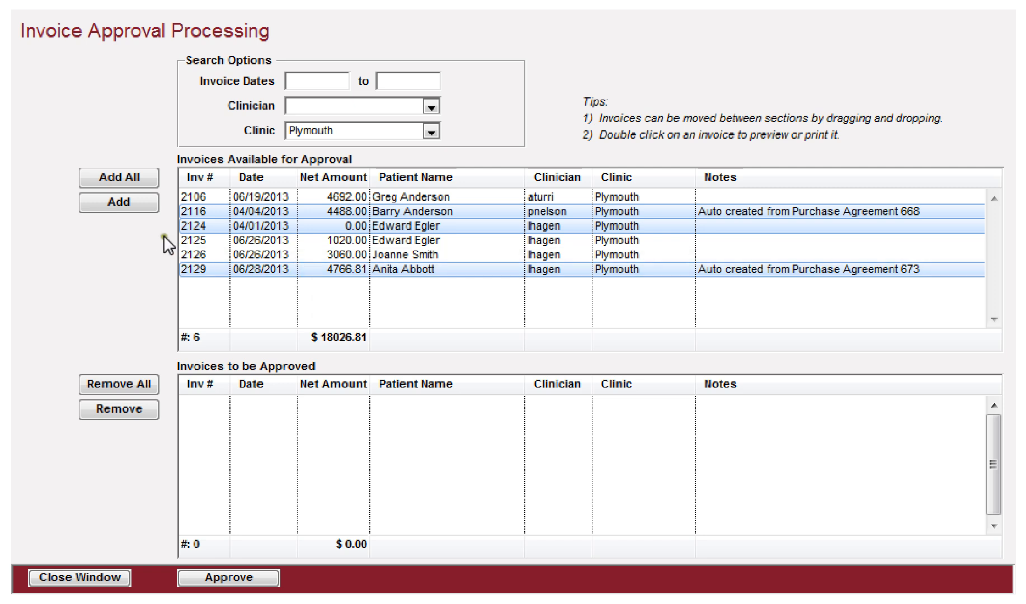
pyautogui.click(120, 205)
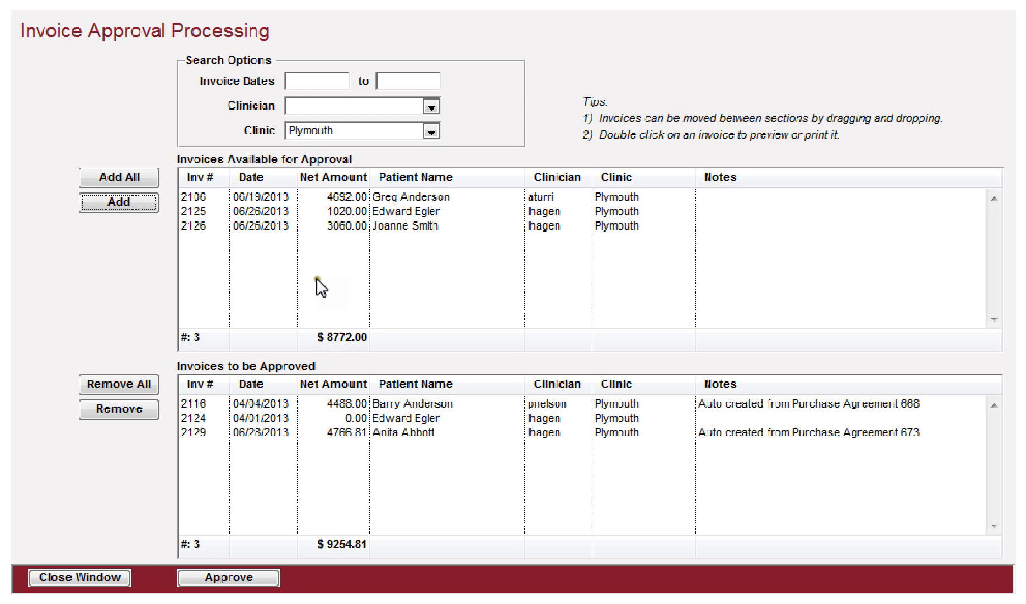
pyautogui.click(129, 179)
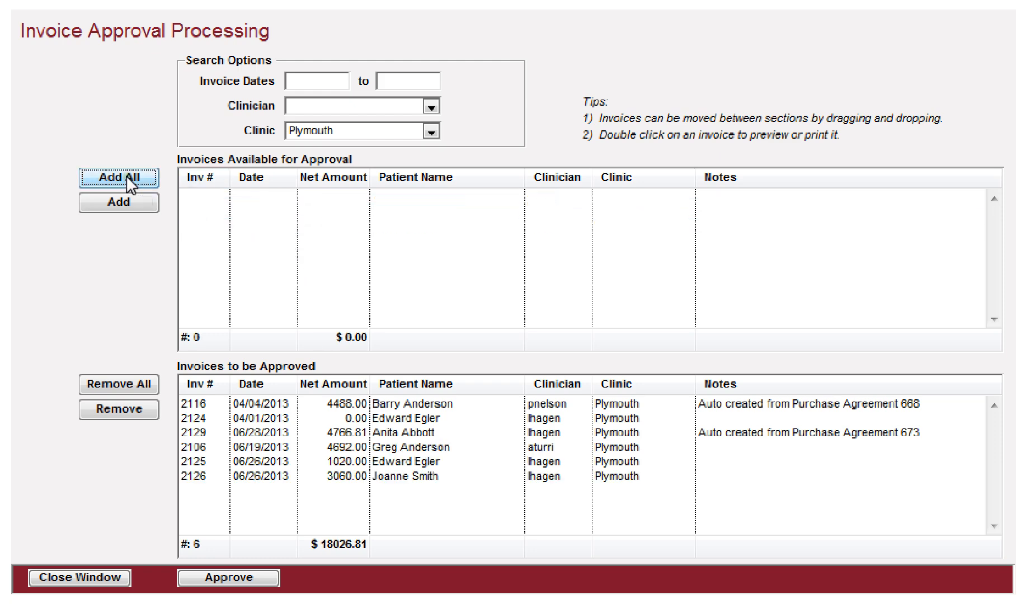
pyautogui.click(113, 382)
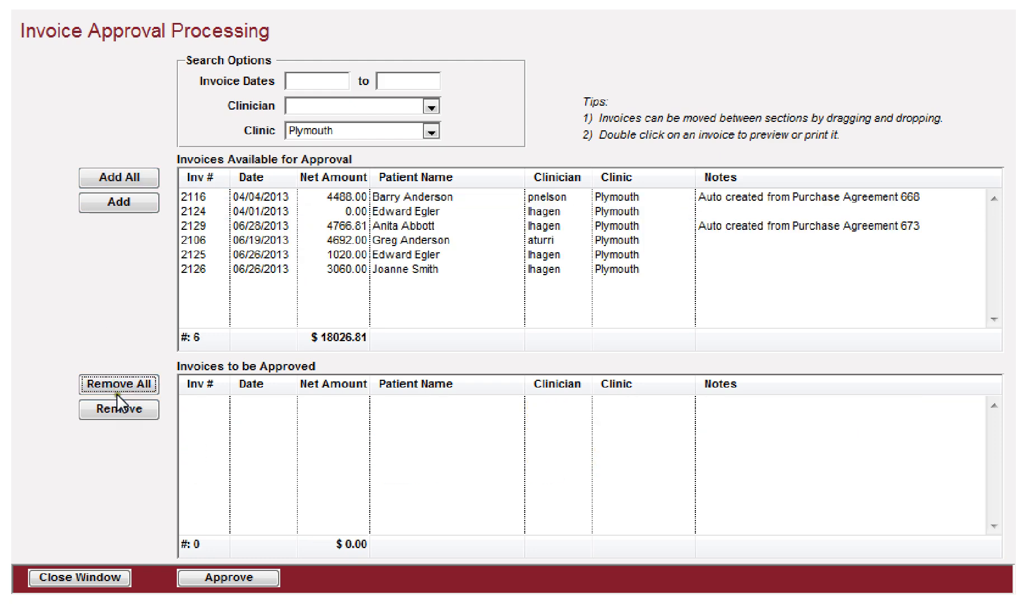
# Step: Drag all six available invoices into the invoices to be approved list
pyautogui.click(267, 269)
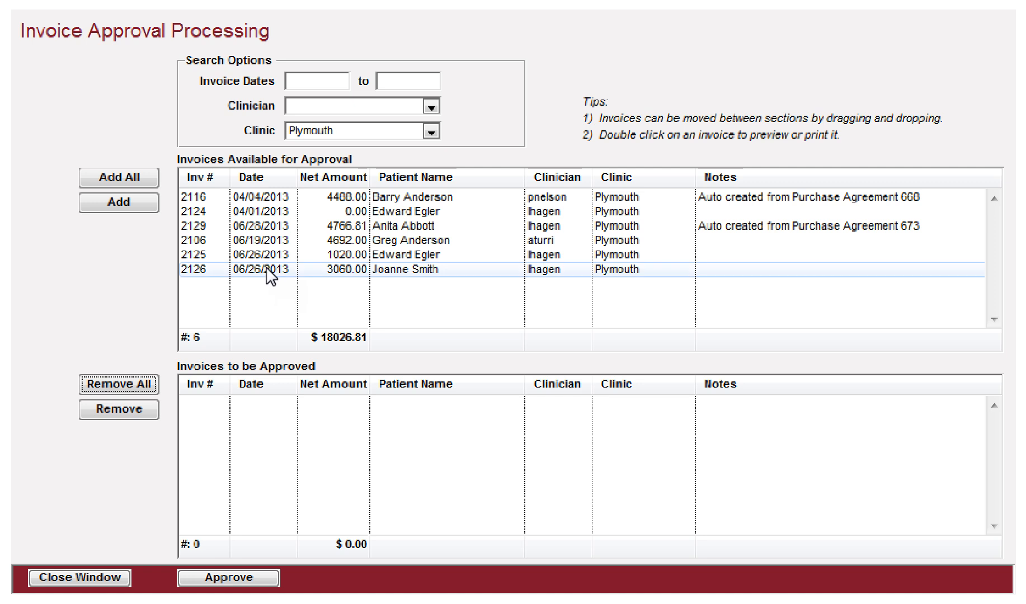
pyautogui.click(267, 268)
pyautogui.moveTo(267, 269); pyautogui.dragTo(262, 434)
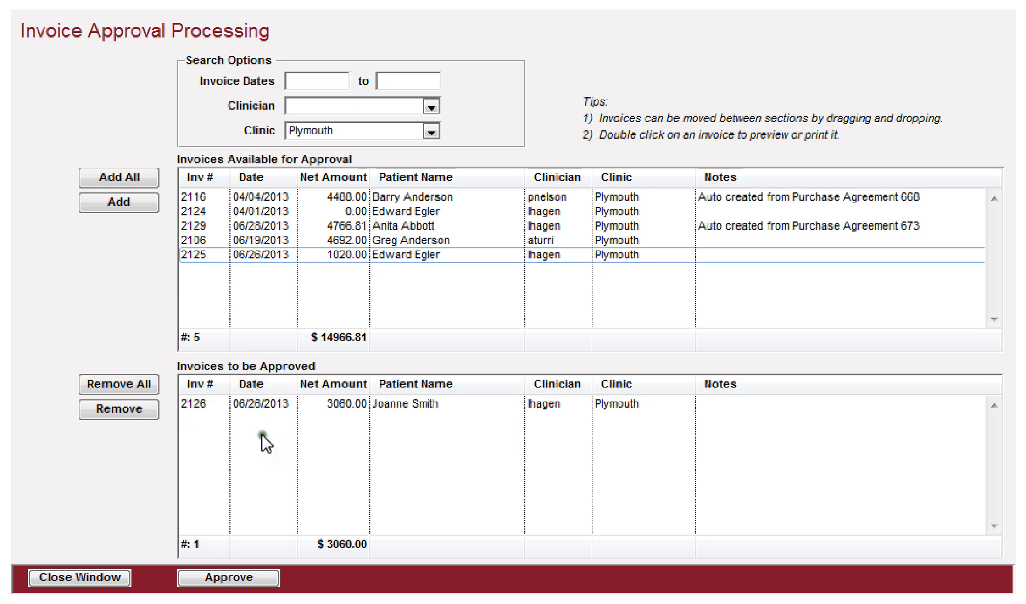
pyautogui.click(266, 226)
pyautogui.keyDown('shift'); pyautogui.click(266, 254); pyautogui.keyUp('shift')
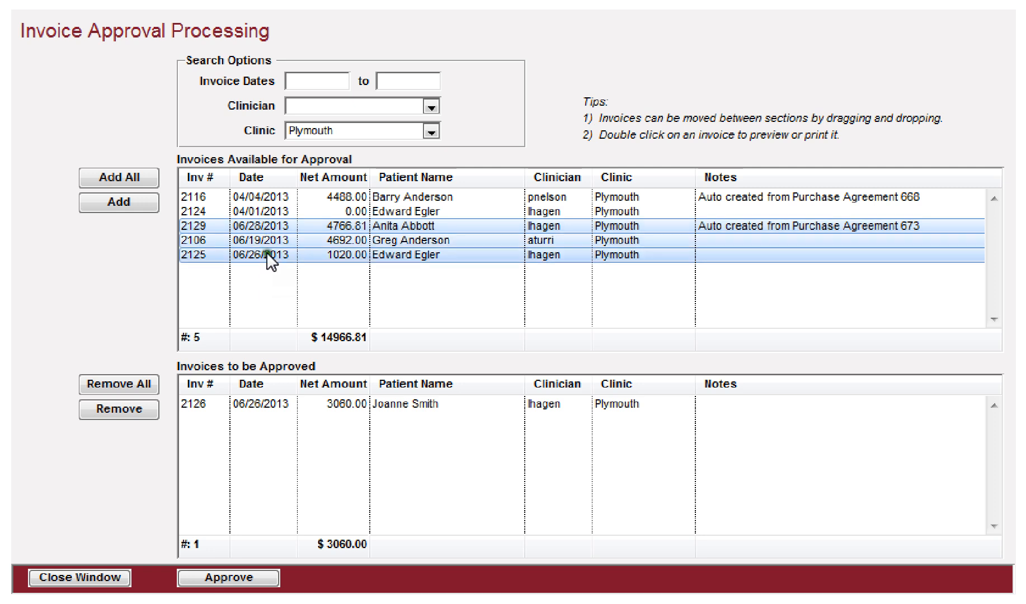
pyautogui.moveTo(275, 237); pyautogui.dragTo(297, 450)
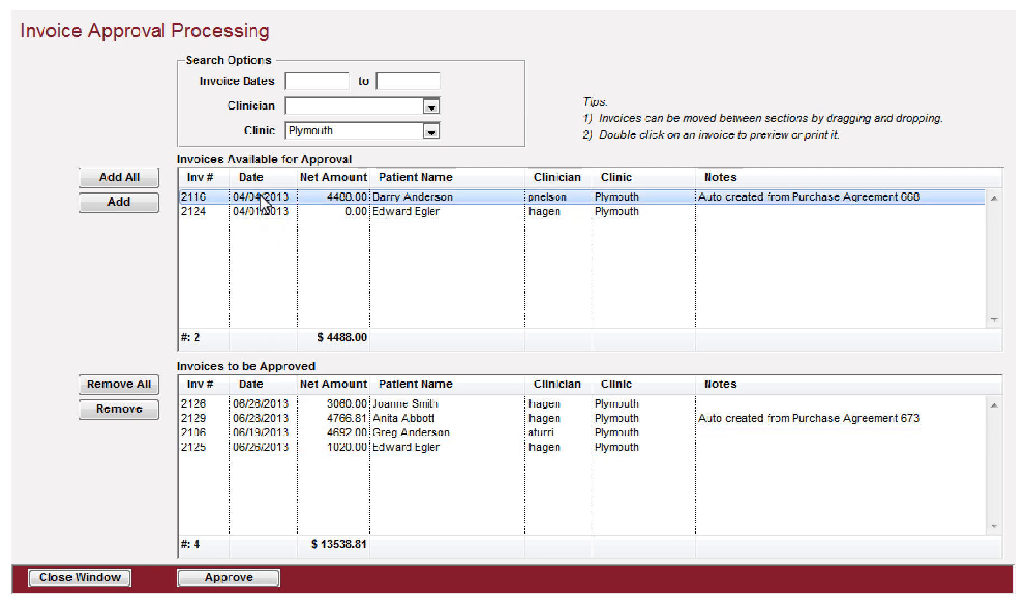
pyautogui.keyDown('ctrl'); pyautogui.click(269, 212); pyautogui.keyUp('ctrl')
pyautogui.moveTo(269, 213); pyautogui.dragTo(265, 463)
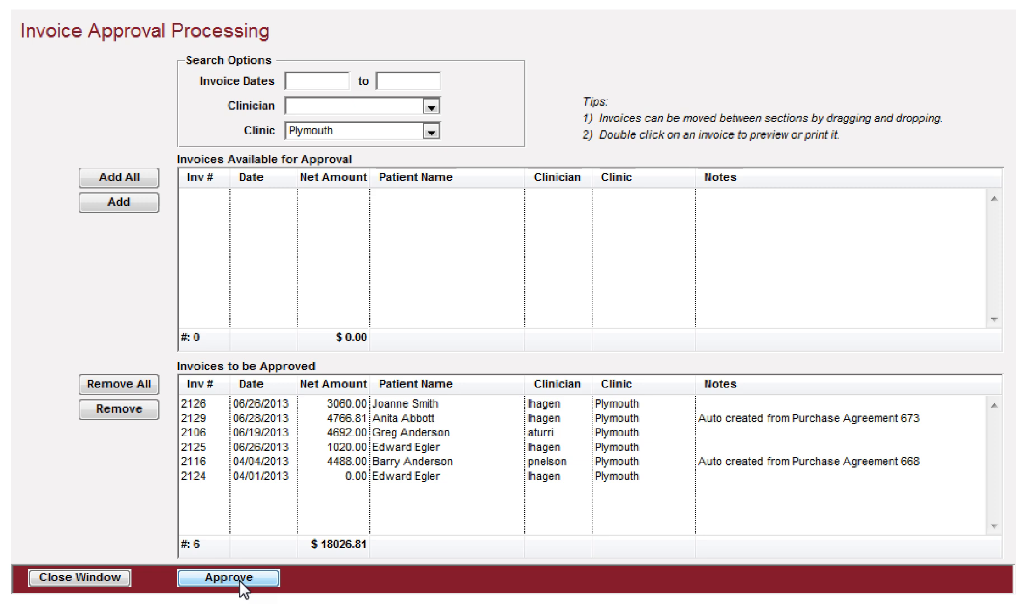
# Step: Approve all invoices in the approval list, confirming, and close the approval window
pyautogui.click(242, 582)
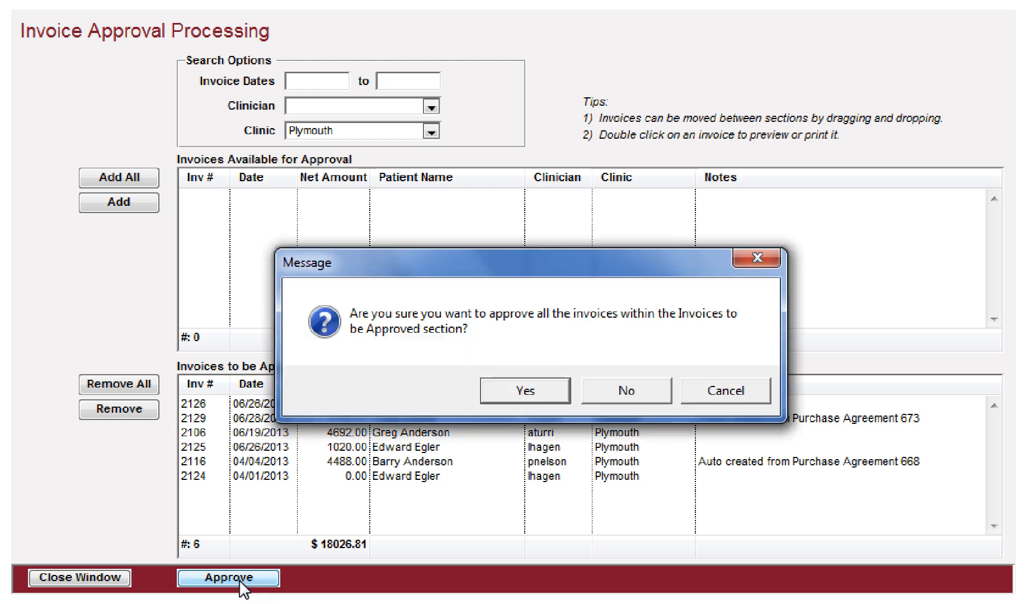
pyautogui.click(526, 391)
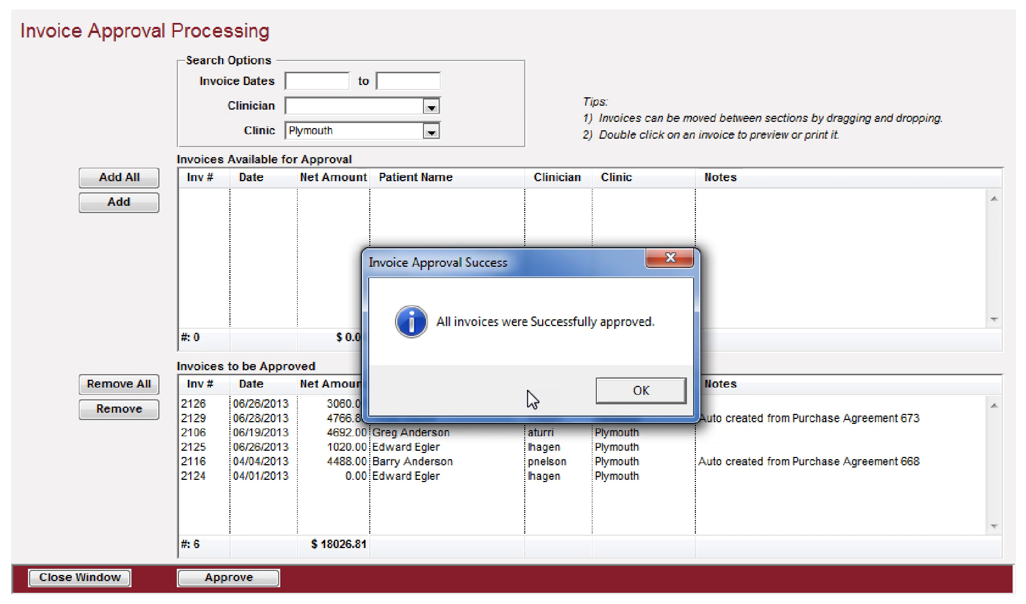
pyautogui.press('Return')
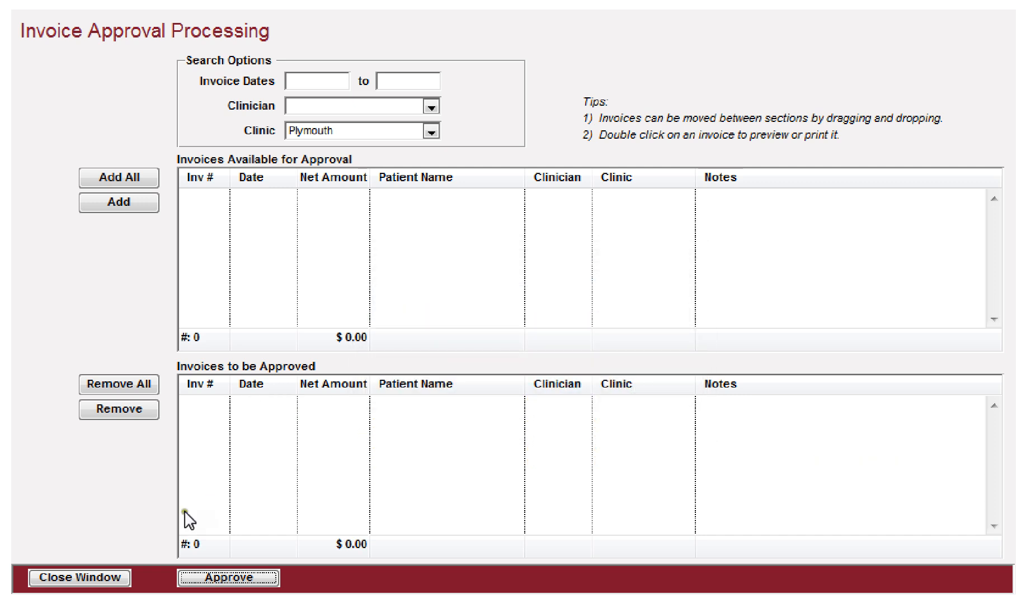
pyautogui.click(63, 573)
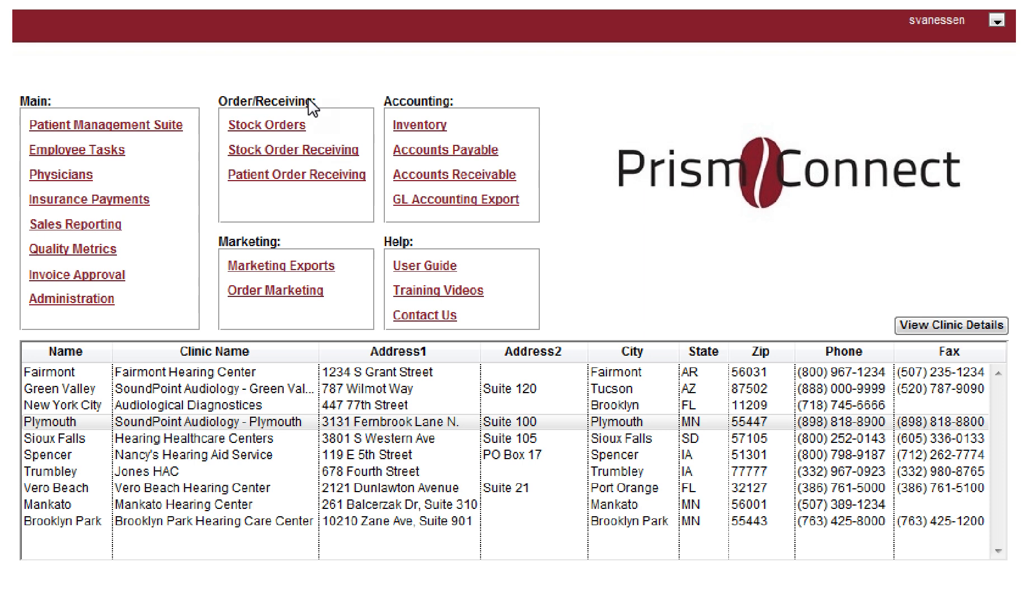
# Step: Open Patient Order Receiving and scroll through the open orders list
pyautogui.click(273, 176)
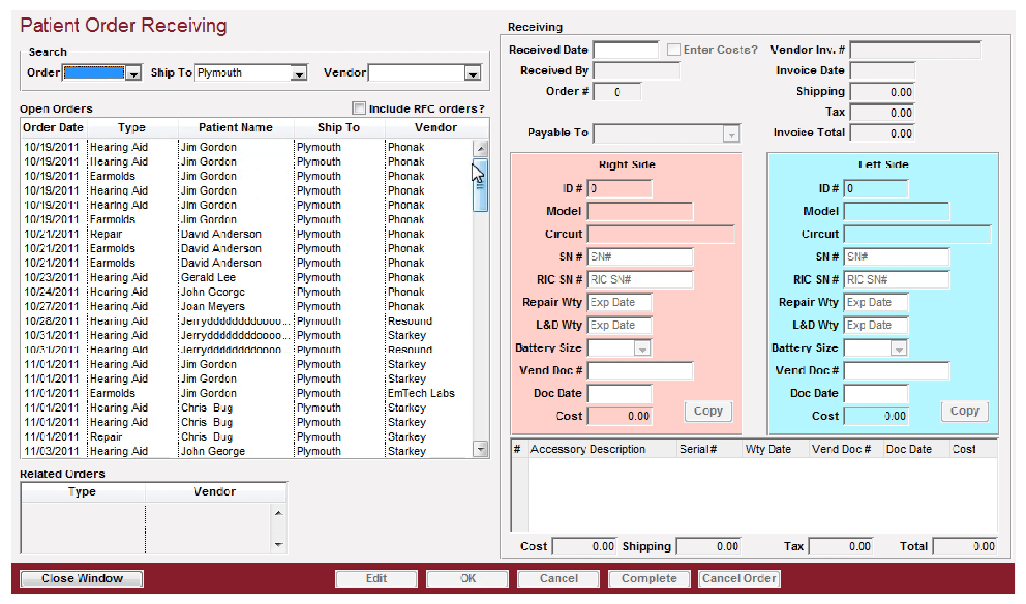
pyautogui.moveTo(479, 170); pyautogui.dragTo(483, 406)
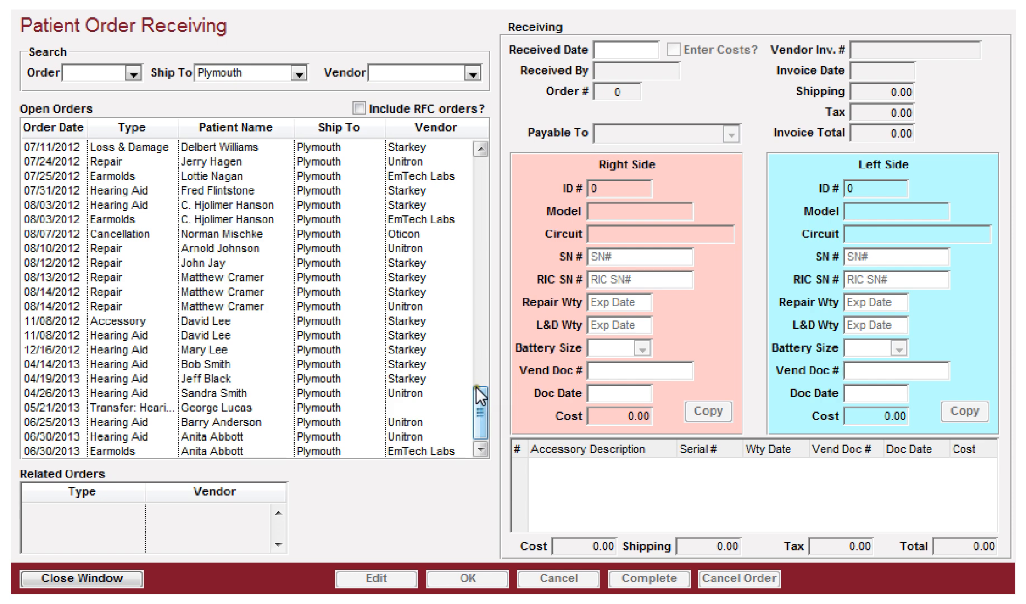
pyautogui.moveTo(479, 428); pyautogui.dragTo(507, 172)
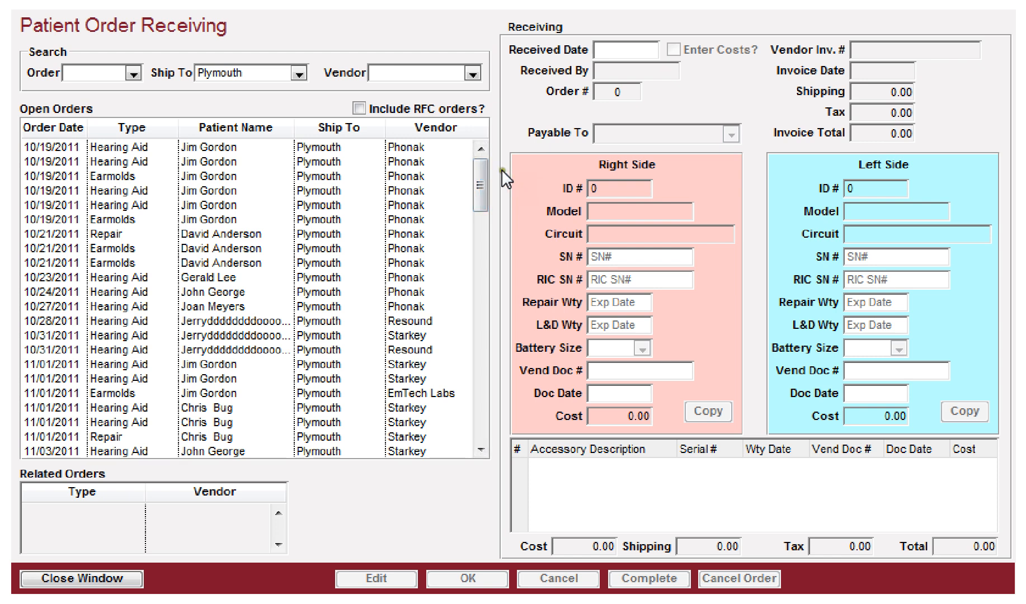
pyautogui.moveTo(480, 177); pyautogui.dragTo(481, 428)
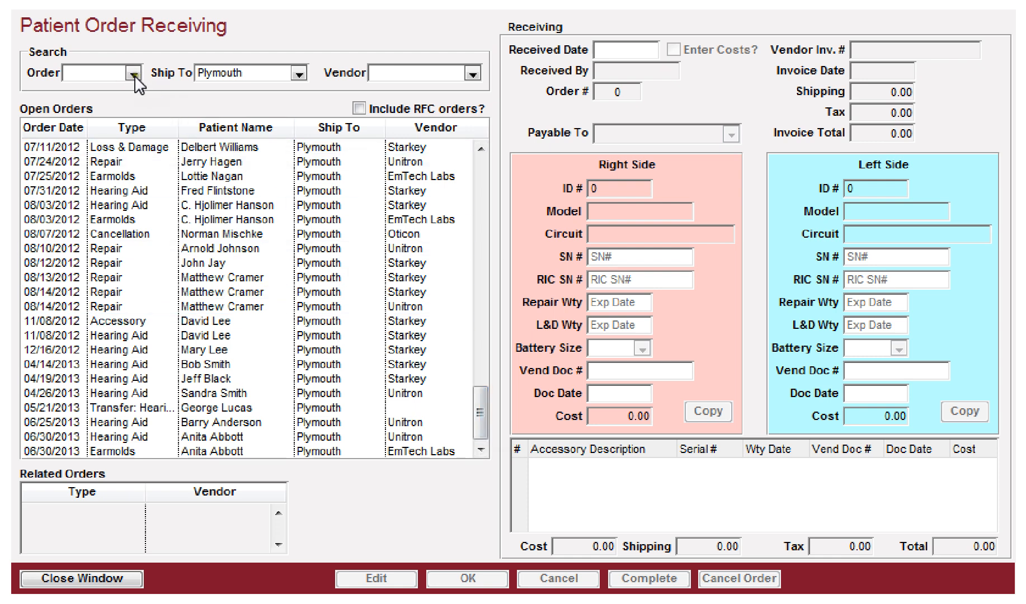
# Step: Filter the open orders by vendor Unitron and clear the ship-to location filter
pyautogui.click(440, 80)
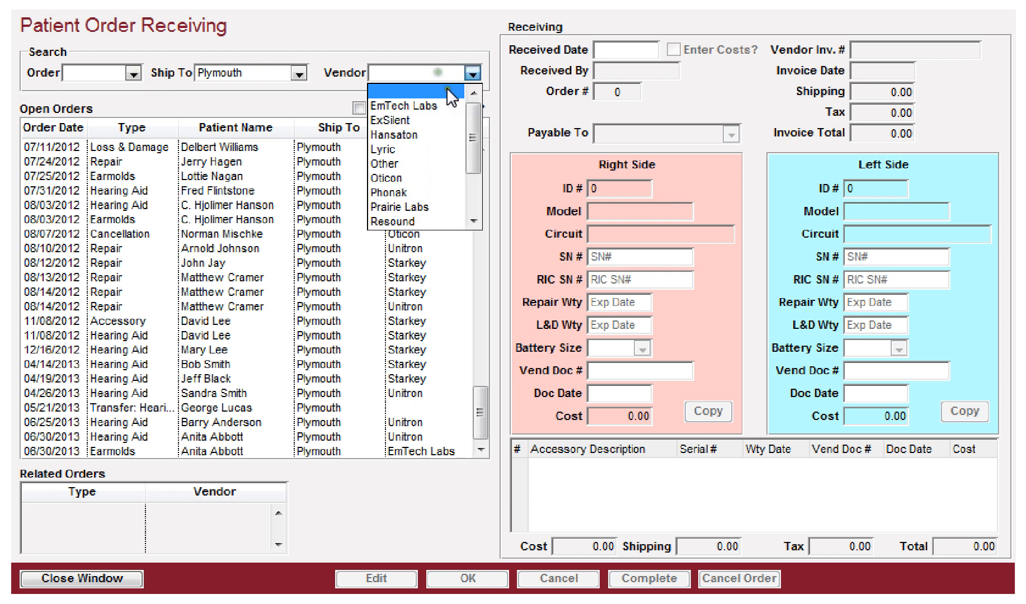
pyautogui.moveTo(472, 127); pyautogui.dragTo(475, 196)
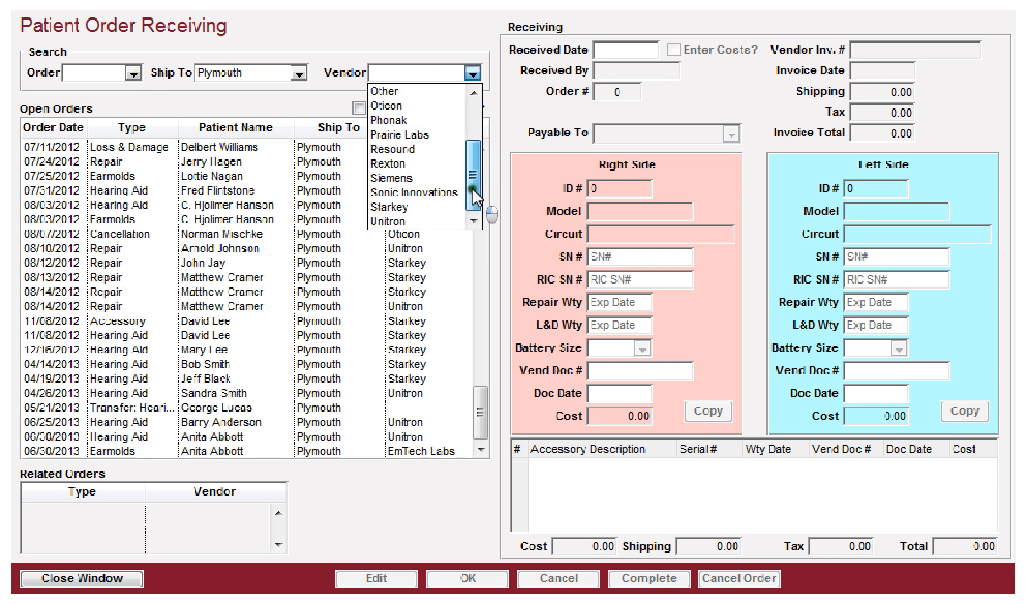
pyautogui.click(393, 224)
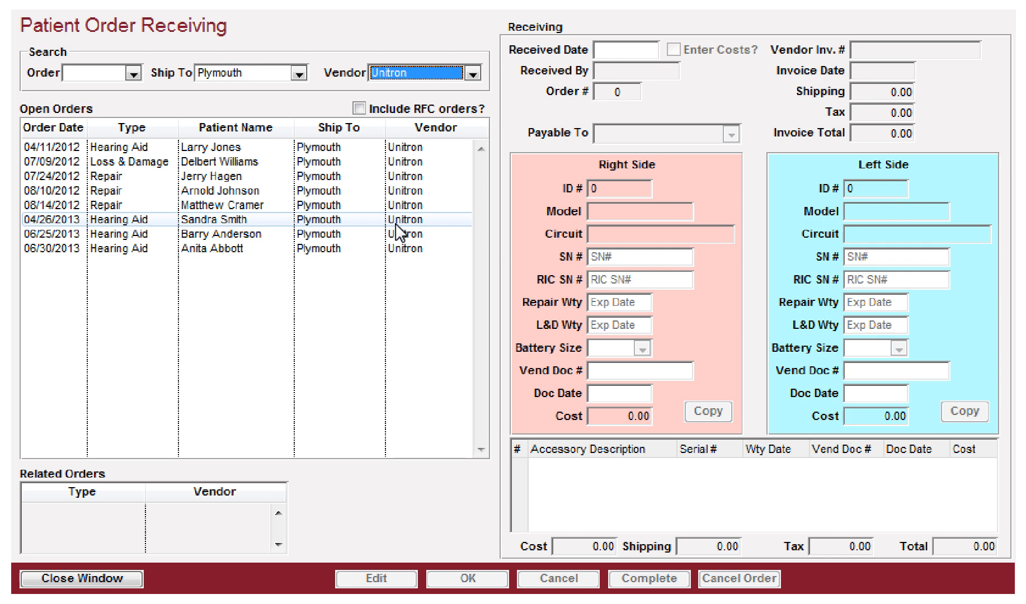
pyautogui.click(241, 69)
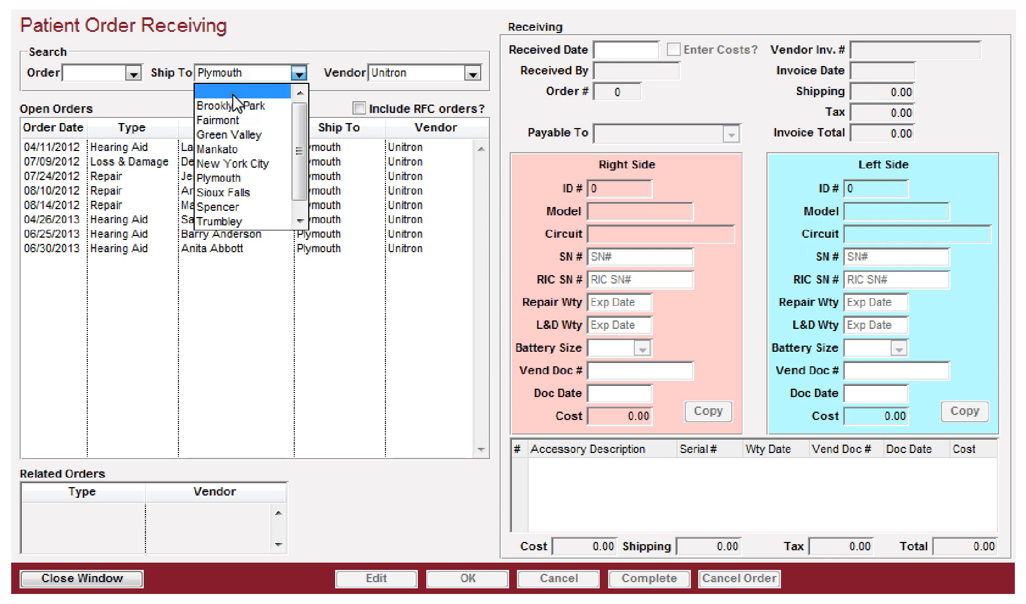
pyautogui.click(233, 91)
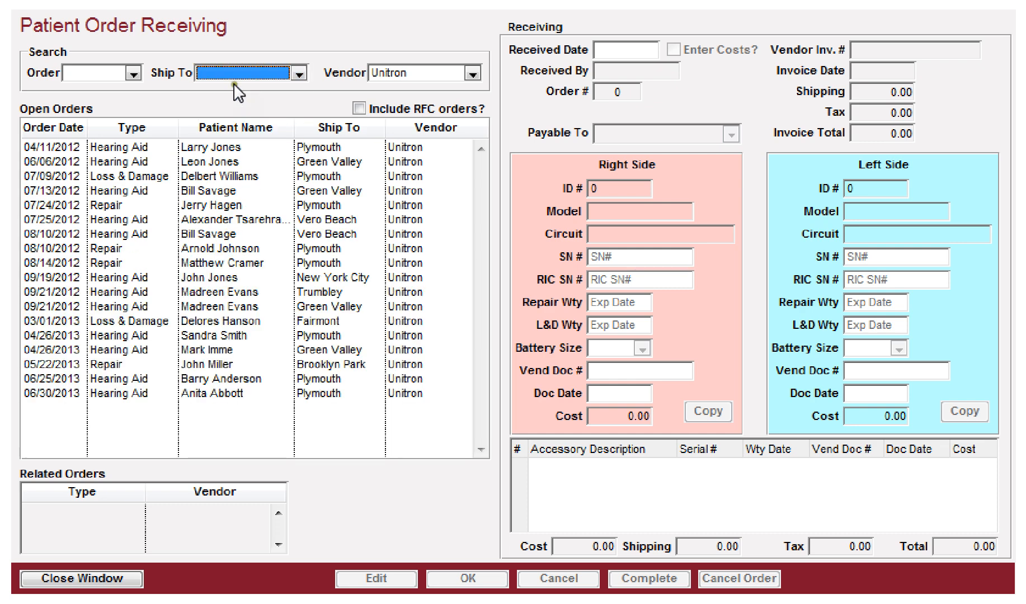
# Step: Switch the order type filter between Transfer and Vendor, show transfer orders for all vendors, then clear the order type filter
pyautogui.click(104, 72)
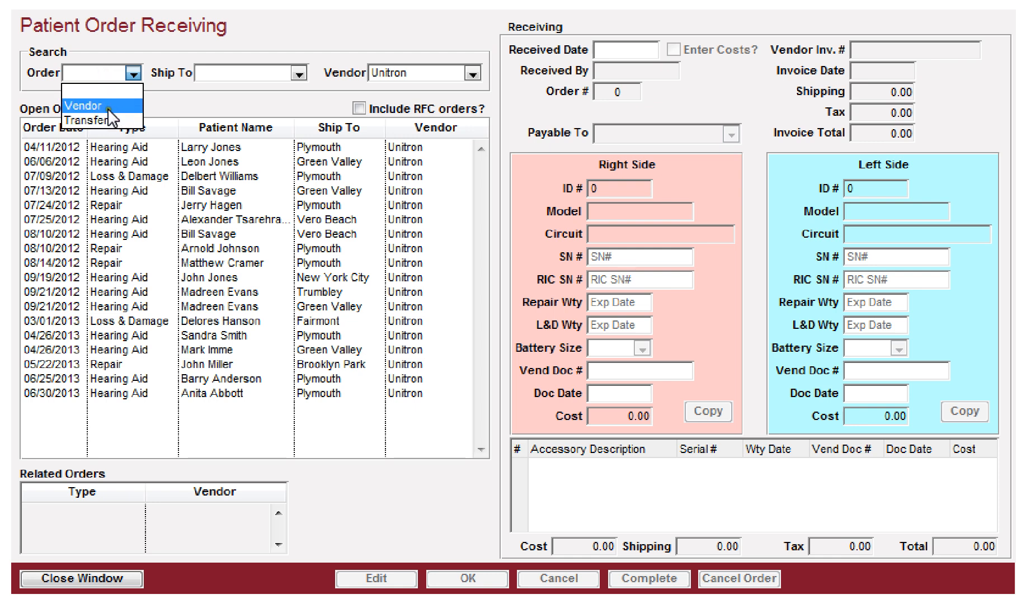
pyautogui.click(110, 119)
pyautogui.click(104, 70)
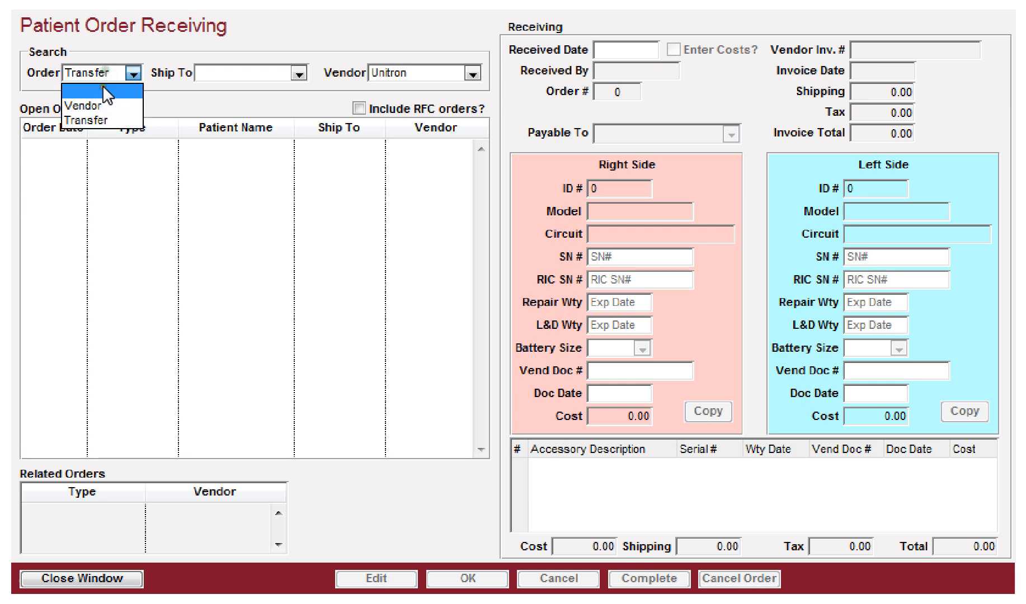
pyautogui.click(98, 105)
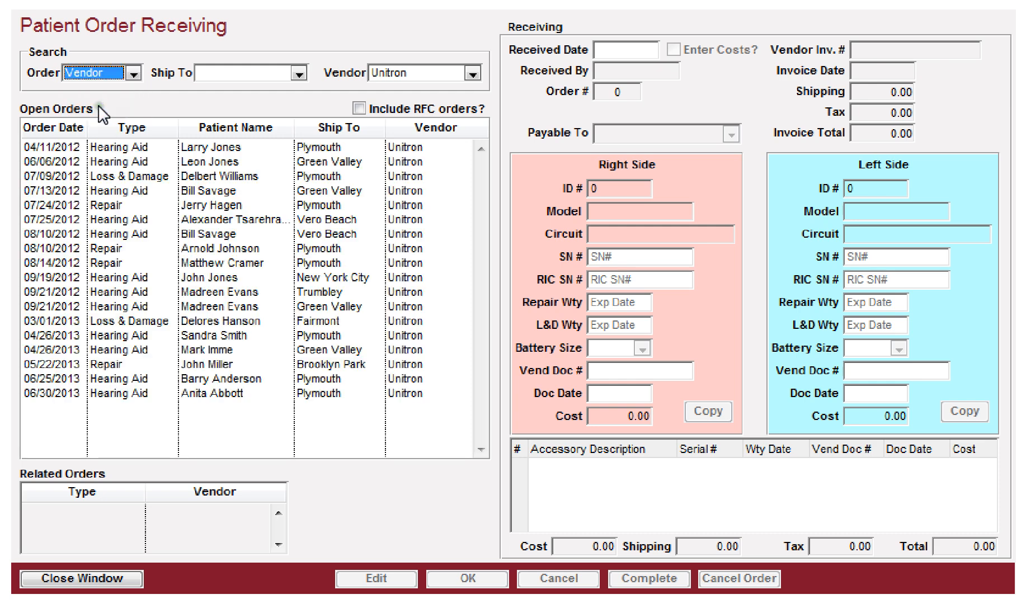
pyautogui.click(133, 73)
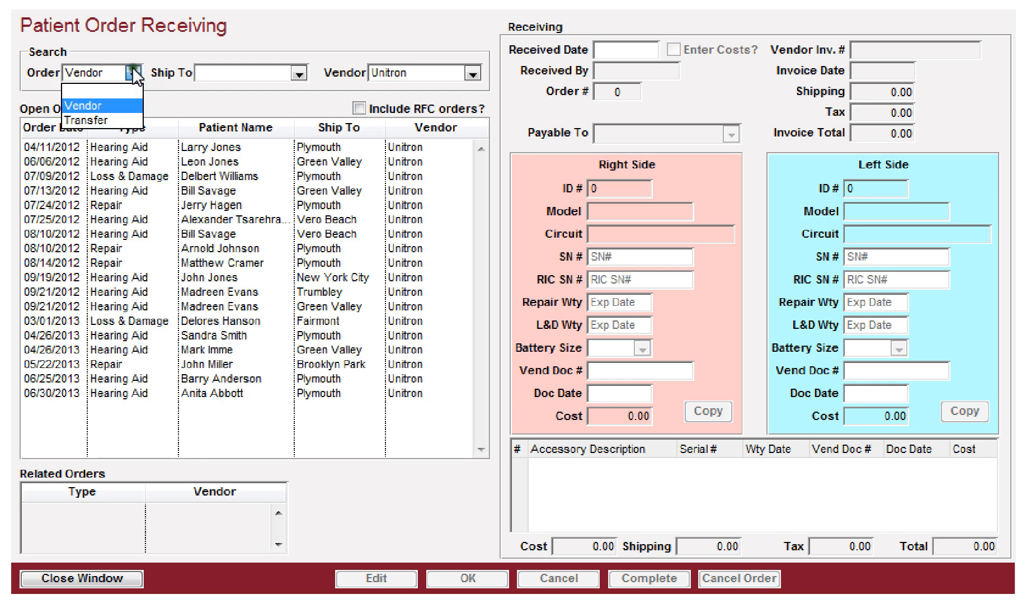
pyautogui.click(107, 119)
pyautogui.click(421, 75)
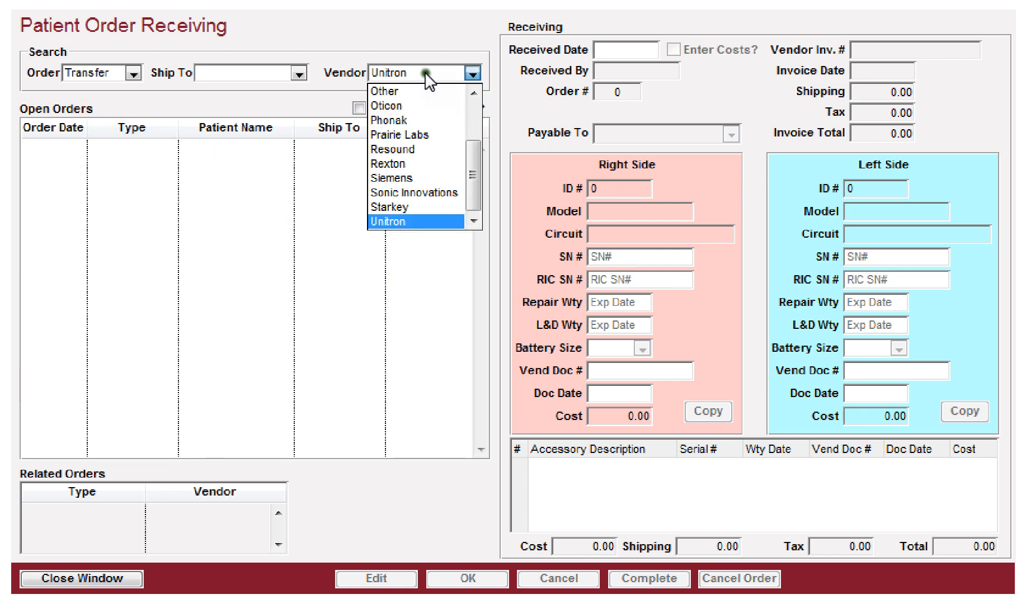
pyautogui.moveTo(468, 156); pyautogui.dragTo(470, 102)
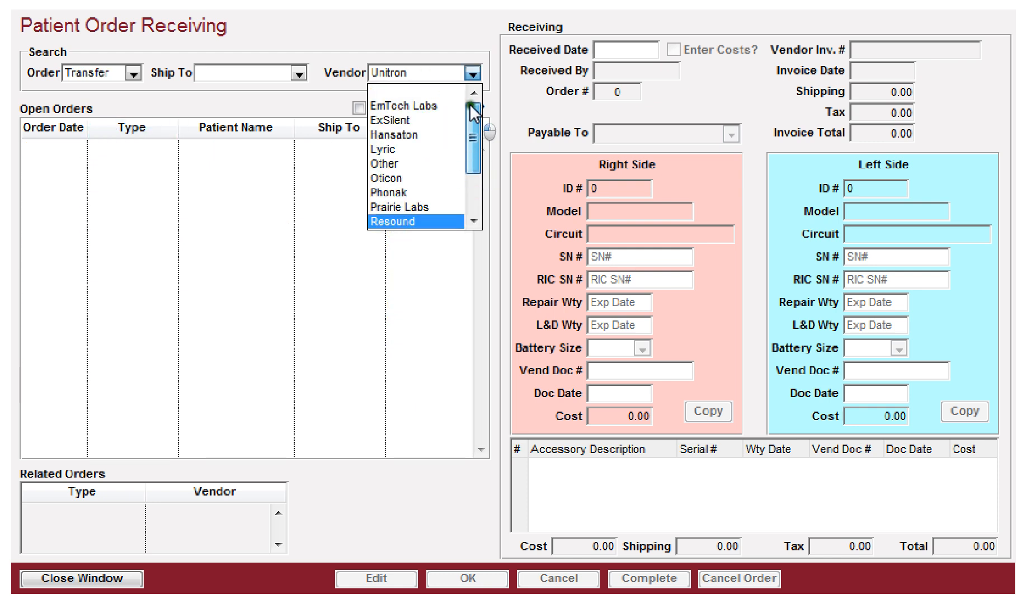
pyautogui.click(428, 91)
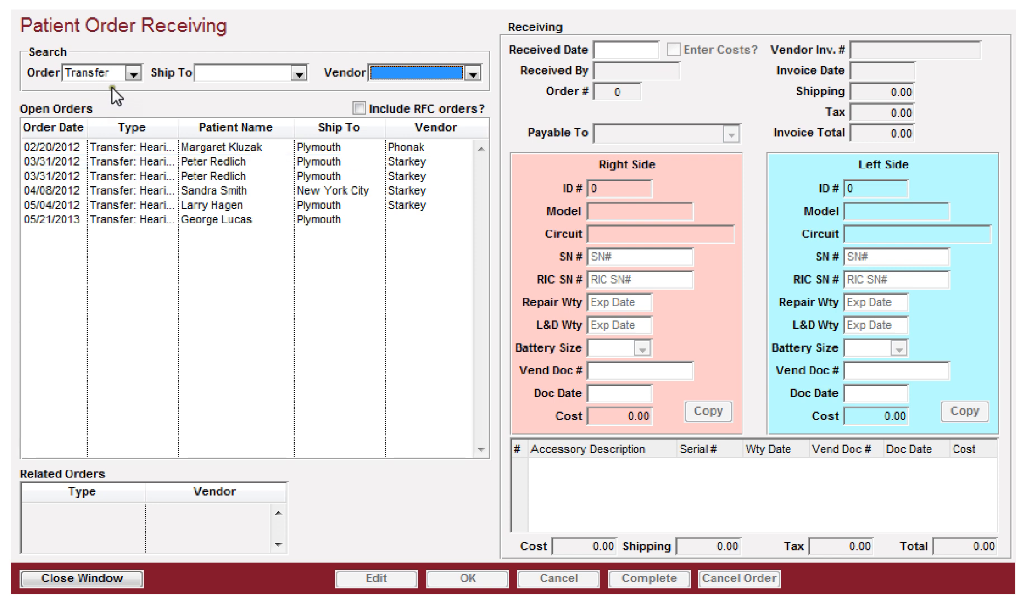
pyautogui.click(133, 74)
pyautogui.click(99, 93)
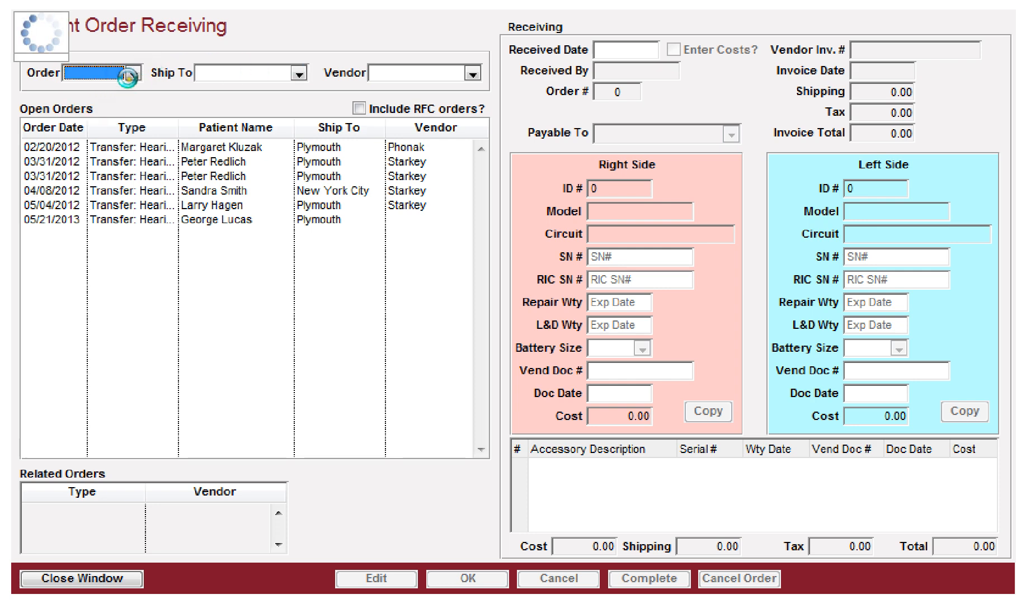
# Step: Filter open orders by vendor Unitron and order type Vendor, and select the 06/30/2013 hearing aid order
pyautogui.click(473, 74)
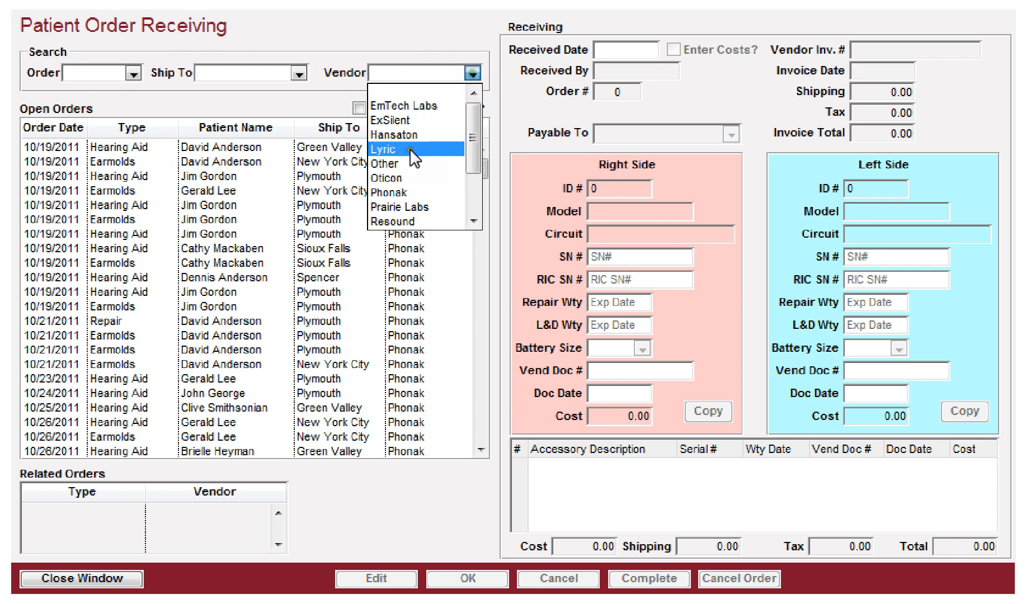
pyautogui.scroll(-2, 412, 161)
pyautogui.click(417, 222)
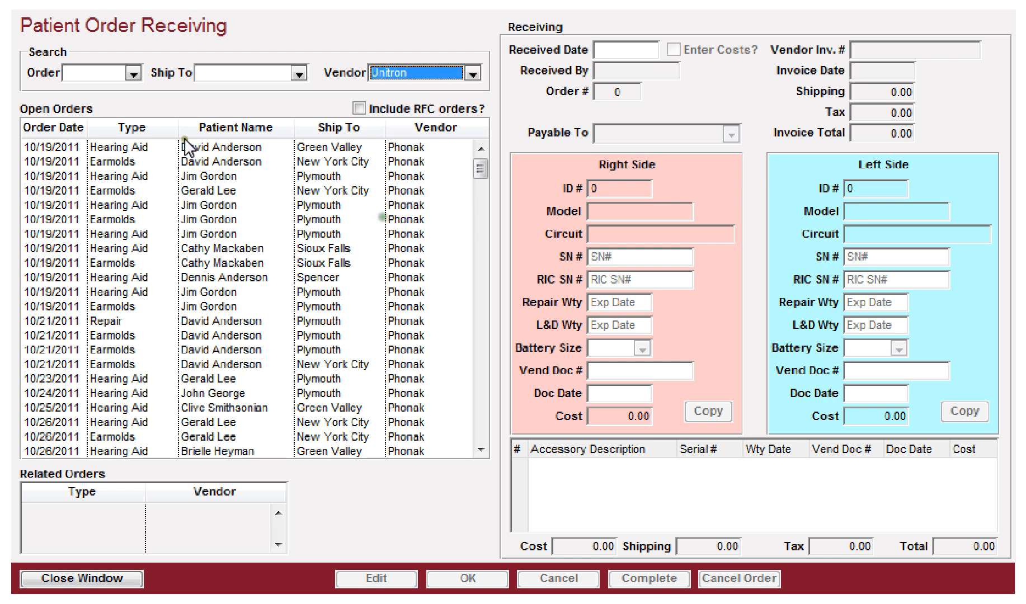
pyautogui.click(103, 73)
pyautogui.click(85, 100)
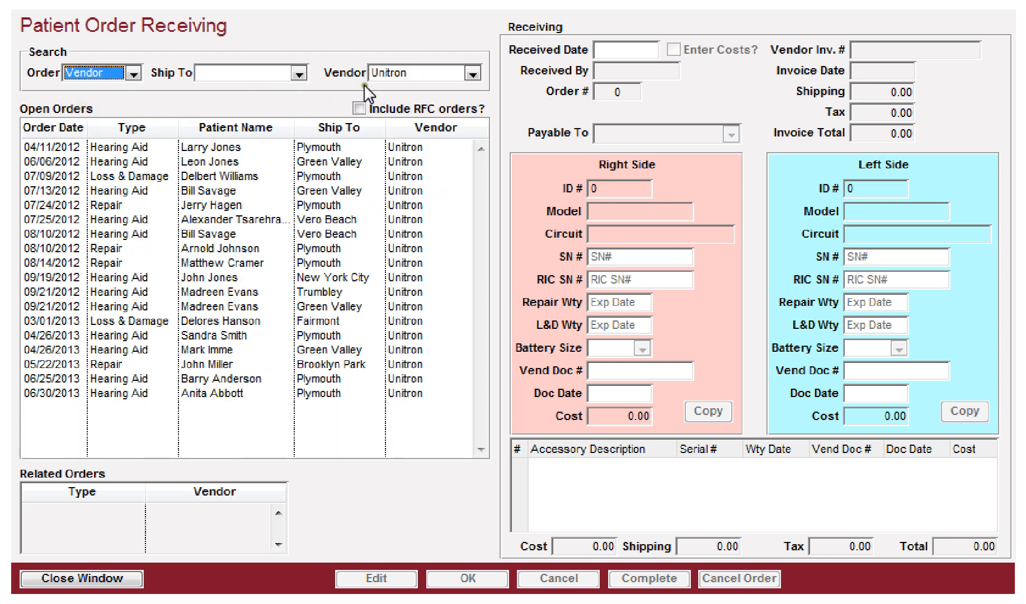
pyautogui.click(102, 389)
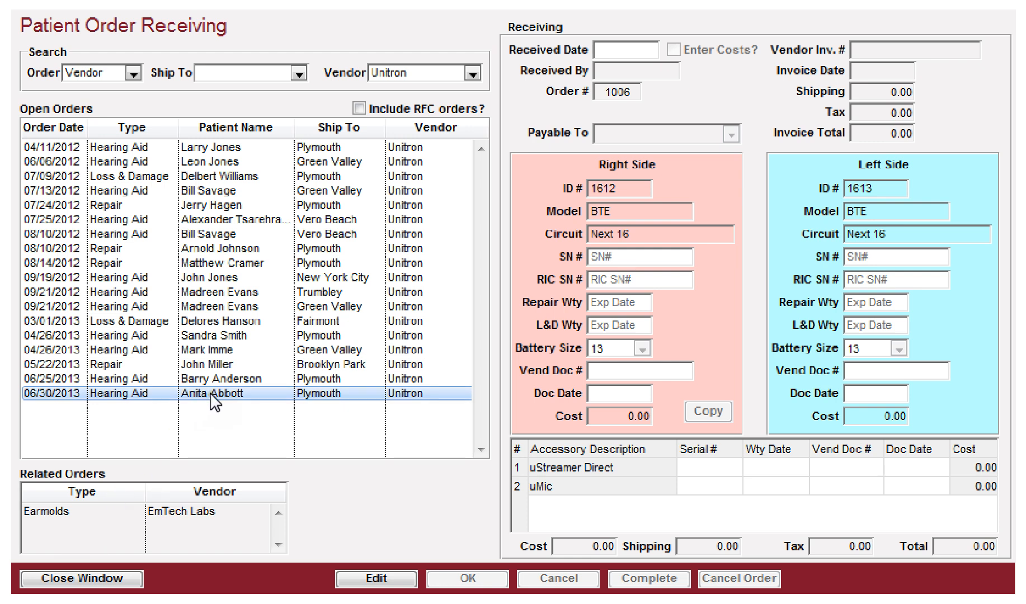
# Step: Start editing the selected order for receiving and turn on Enter Costs
pyautogui.click(370, 578)
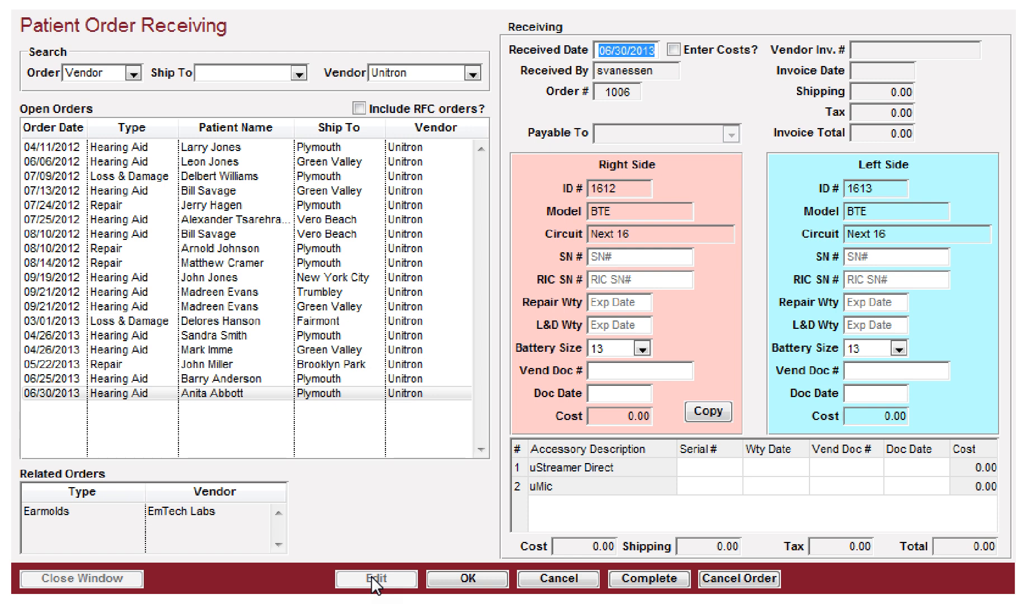
pyautogui.press('Tab')
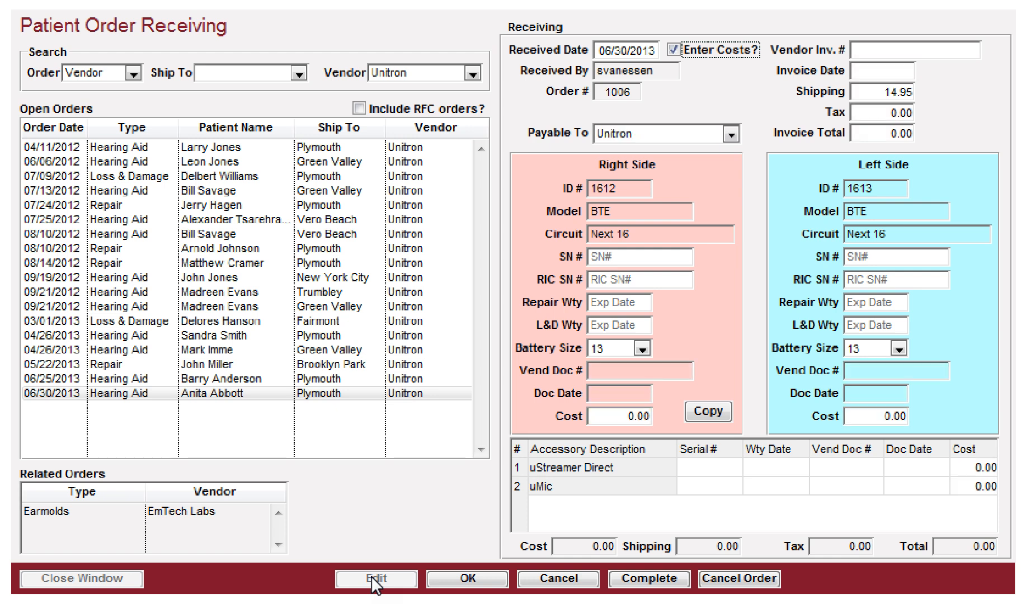
pyautogui.press('space')
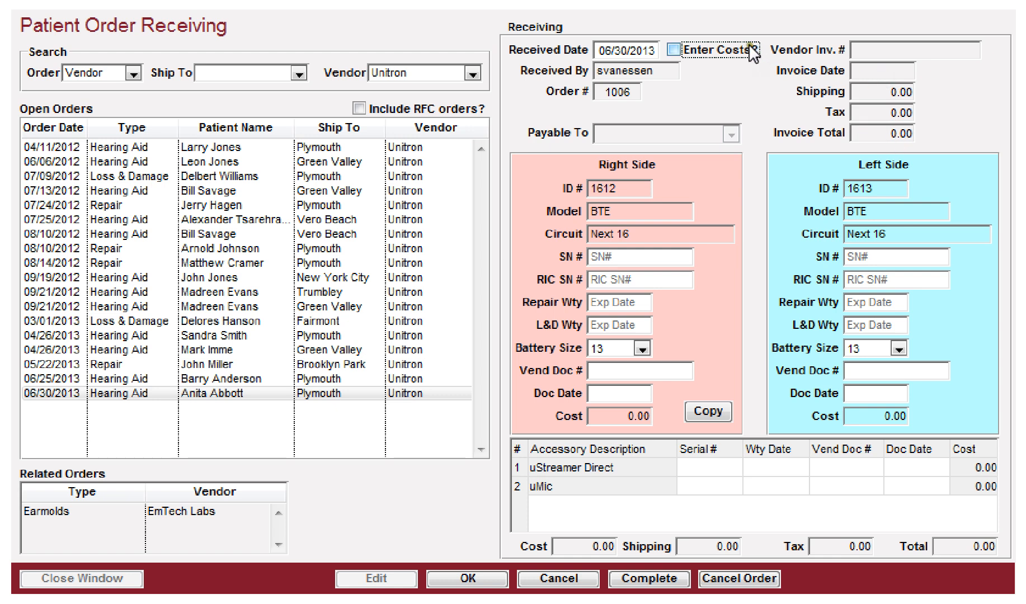
pyautogui.click(673, 52)
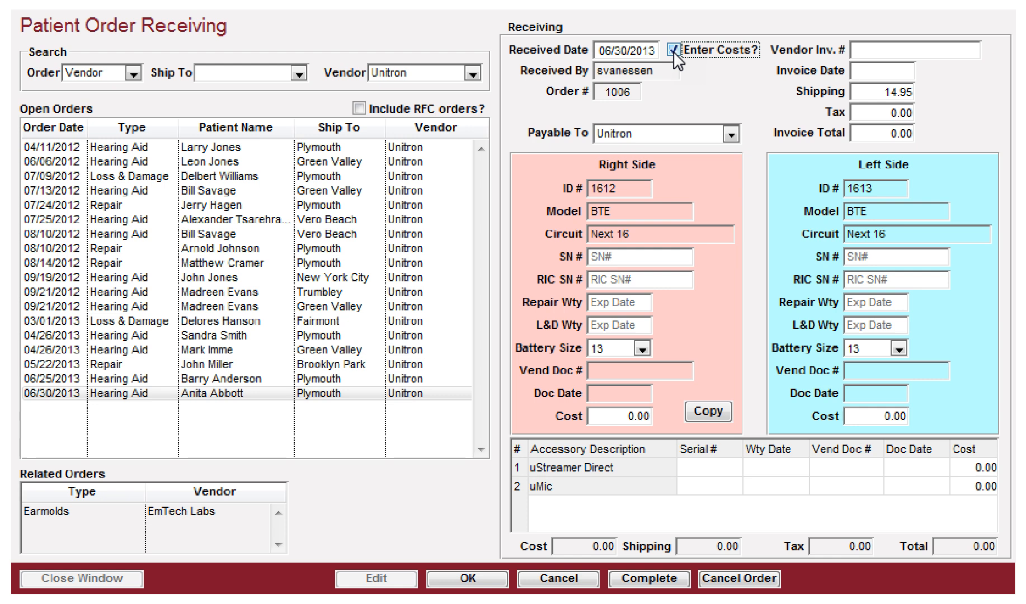
pyautogui.press('Tab')
pyautogui.write('2013')
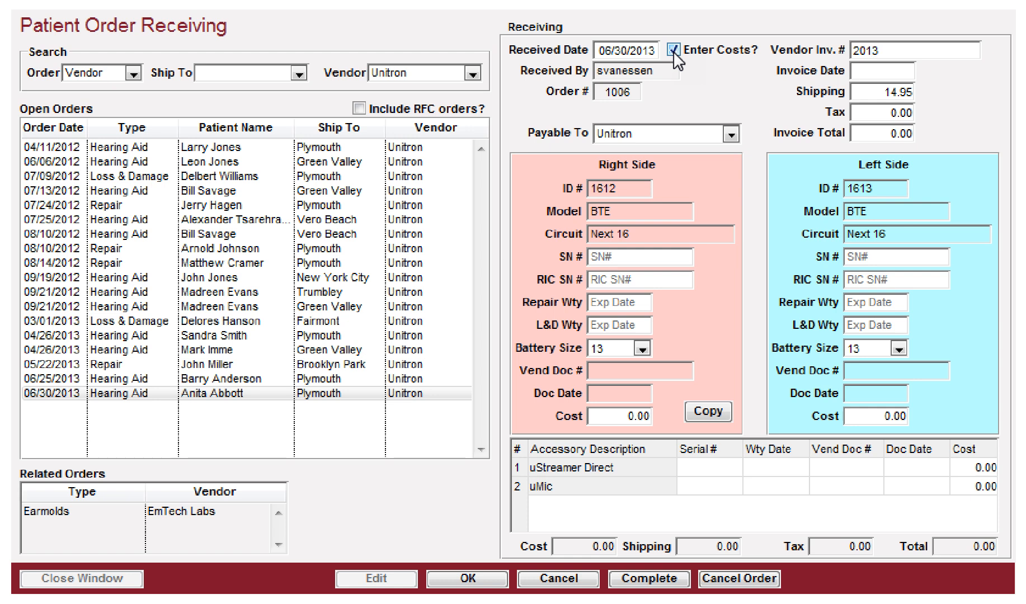
pyautogui.write('-0628-01')
pyautogui.press('Tab')
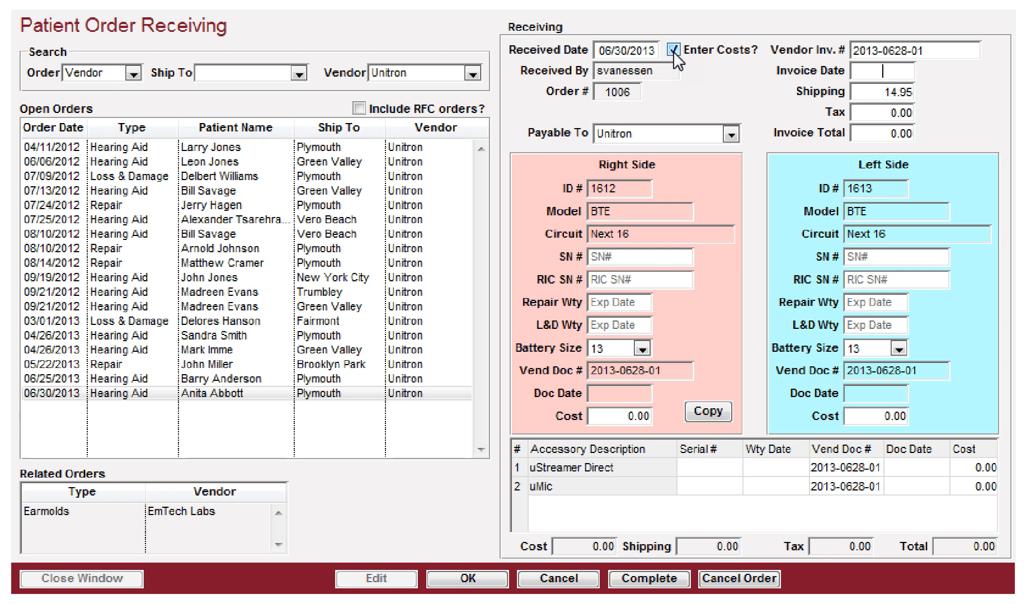
# Step: Set the invoice date to 06/28/2013 and the invoice total to 1114.95
pyautogui.write('28')
pyautogui.press('Tab')
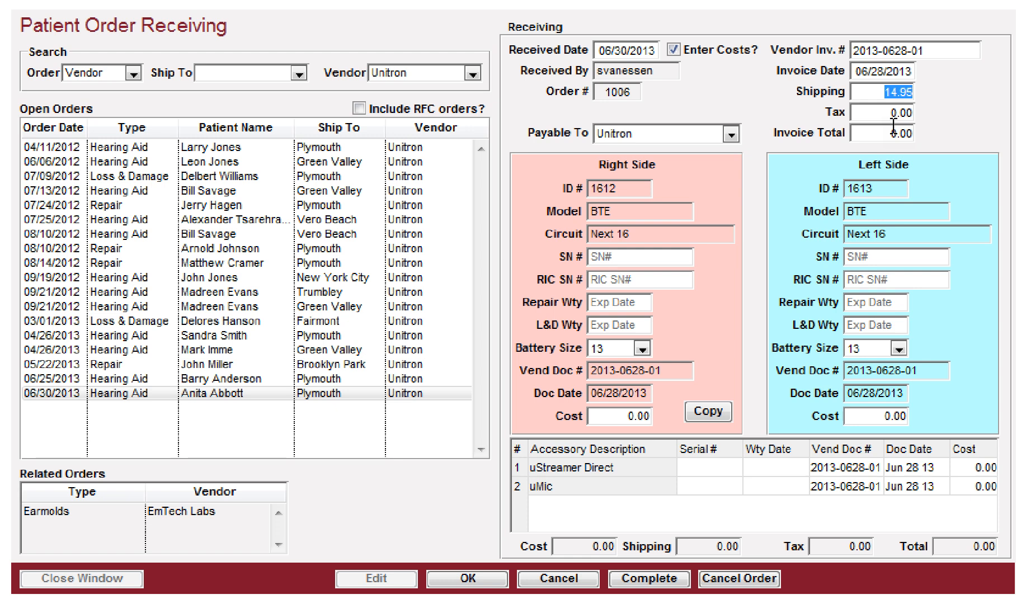
pyautogui.press('Tab')
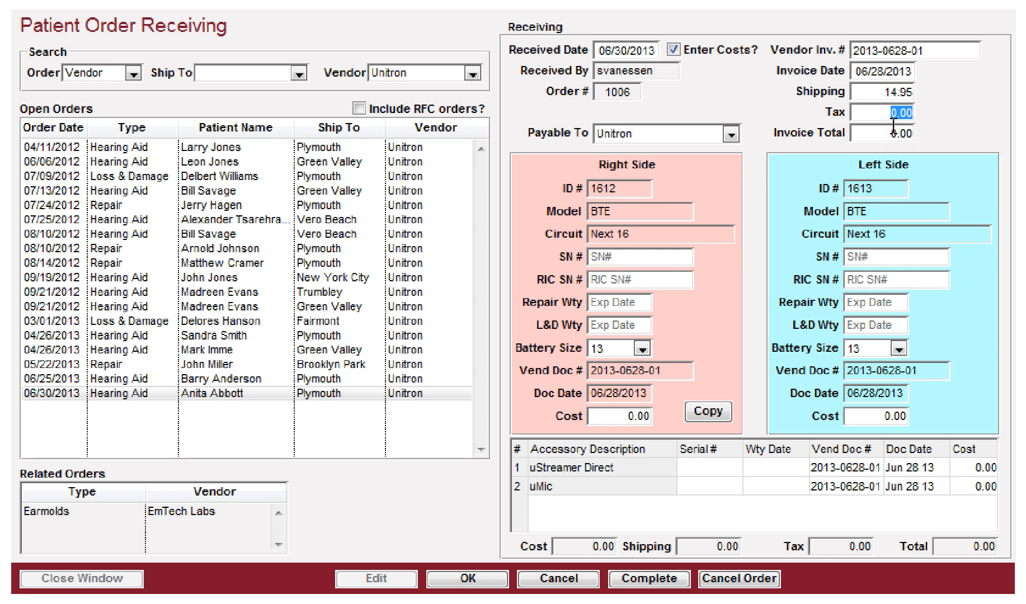
pyautogui.press('Tab')
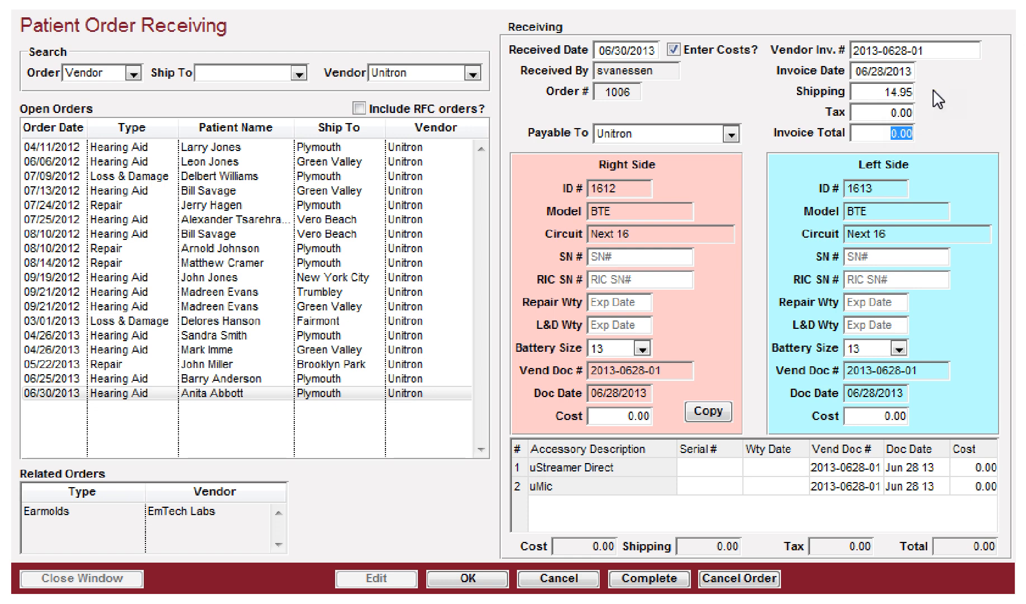
pyautogui.write('1114.95')
pyautogui.press('Tab')
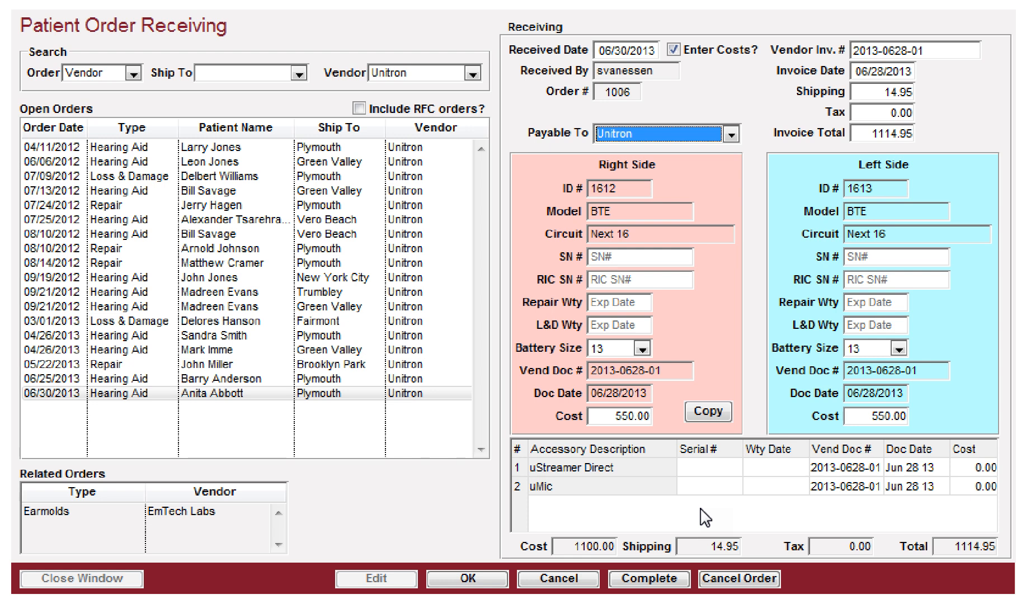
# Step: Set the cost of both the right and left hearing aids to 500.00
pyautogui.click(622, 416)
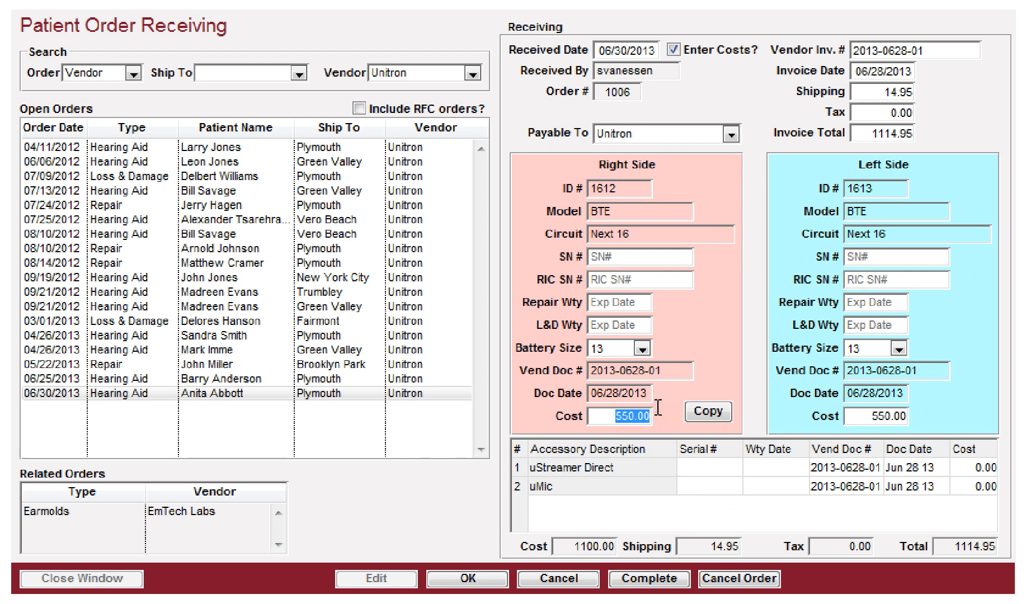
pyautogui.write('500')
pyautogui.press('Tab')
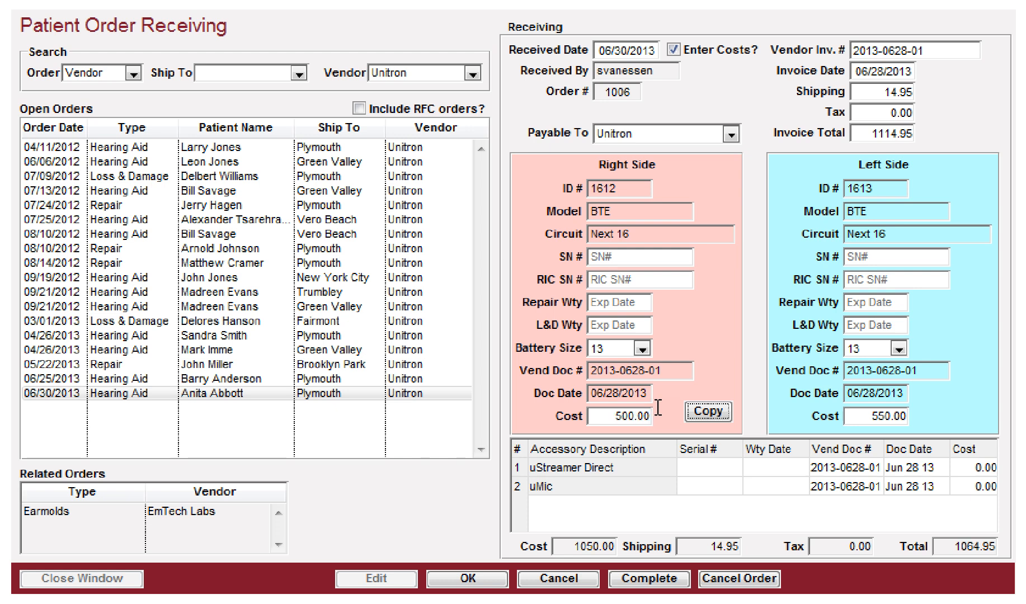
pyautogui.press('Tab')
pyautogui.click(892, 416)
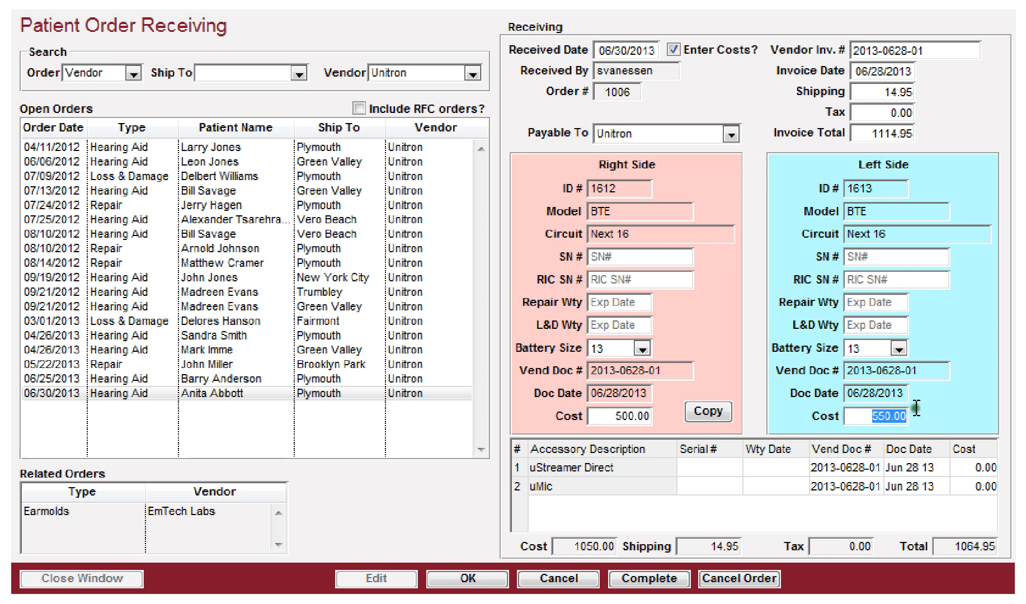
pyautogui.write('500')
pyautogui.press('Tab')
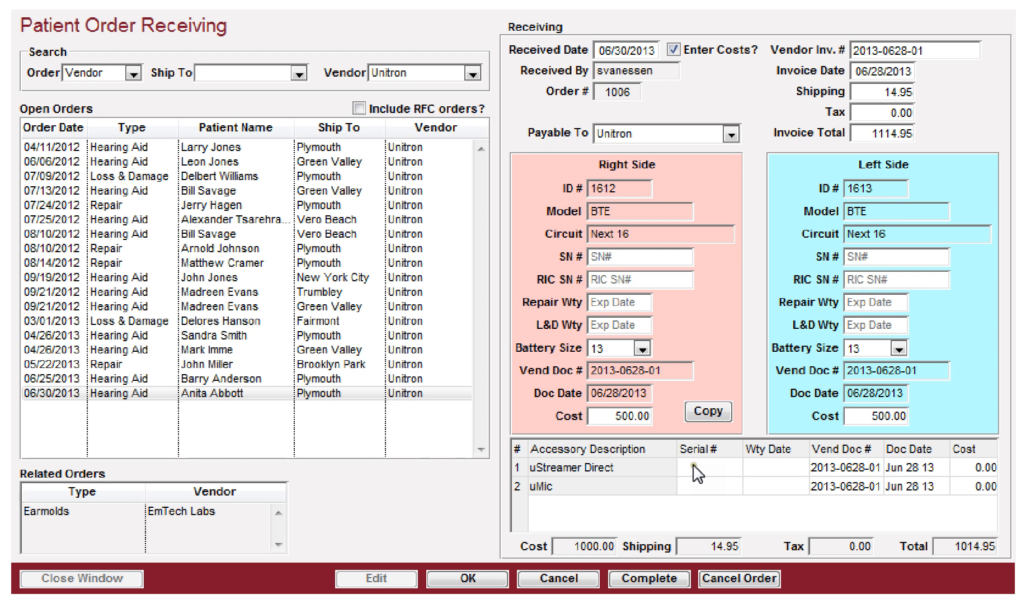
# Step: Set the accessory costs to 60 for uStreamer Direct and 40 for uMic
pyautogui.doubleClick(982, 467)
pyautogui.write('60')
pyautogui.press('Return')
pyautogui.write('40')
pyautogui.press('Return')
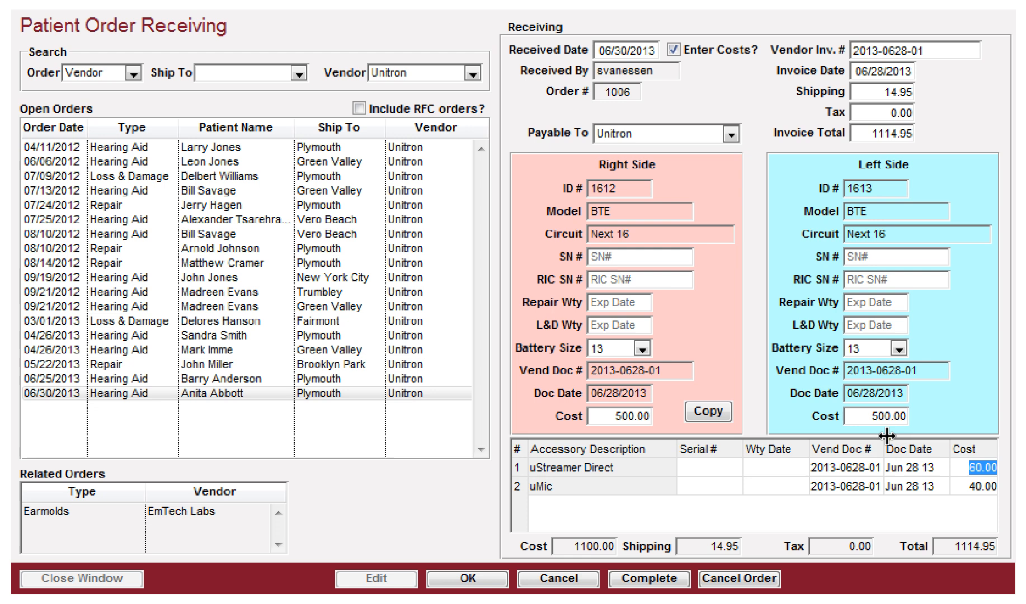
# Step: Enter the right aid's SN 1006-1612, RIC SN 1612, and repair and L&D warranty dates of 06/30/2015
pyautogui.click(611, 258)
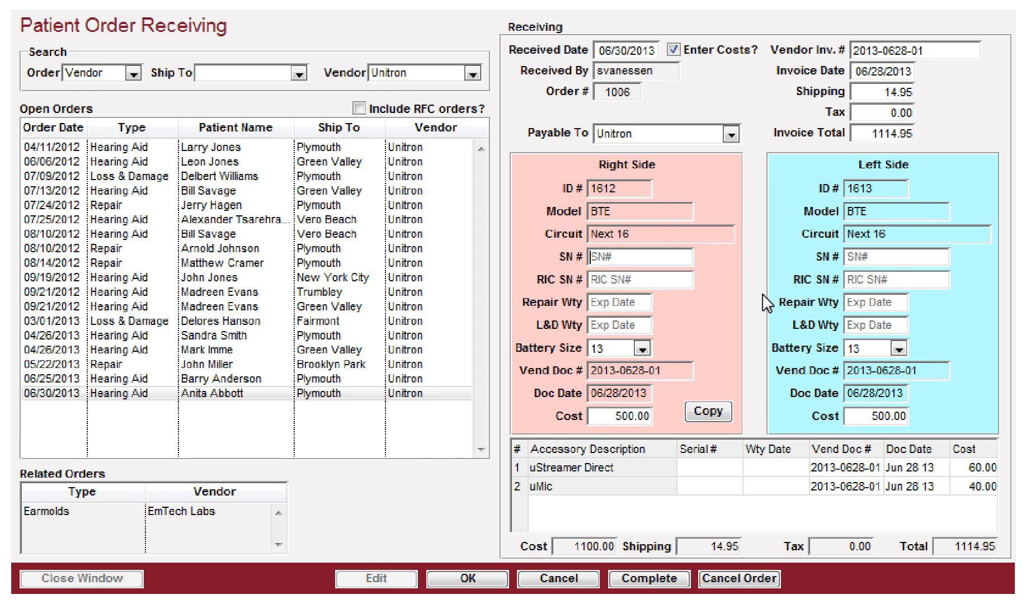
pyautogui.write('1006-1612')
pyautogui.press('Tab')
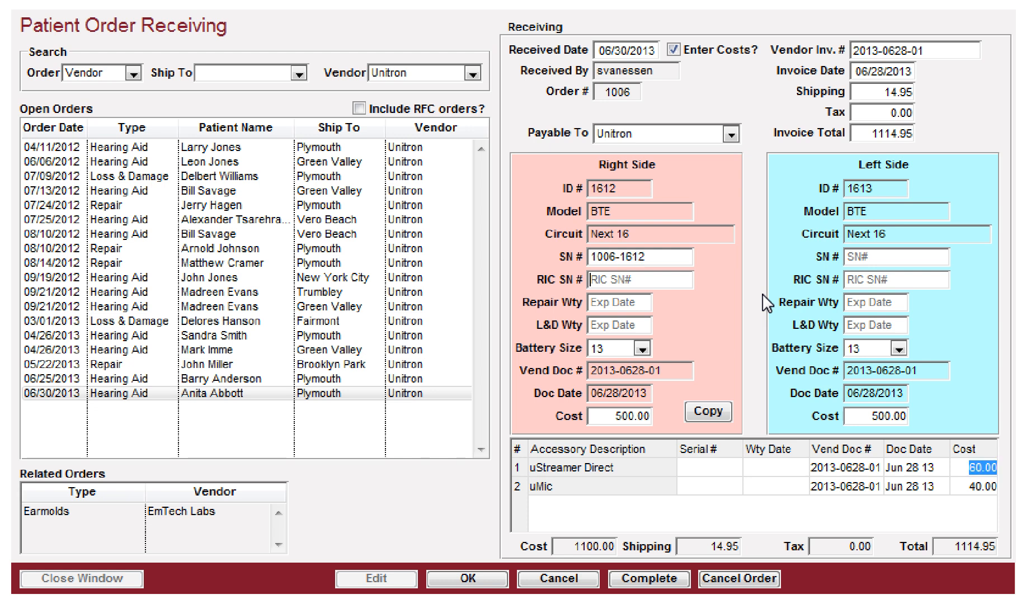
pyautogui.write('1612')
pyautogui.press('Tab')
pyautogui.write('06/30/20')
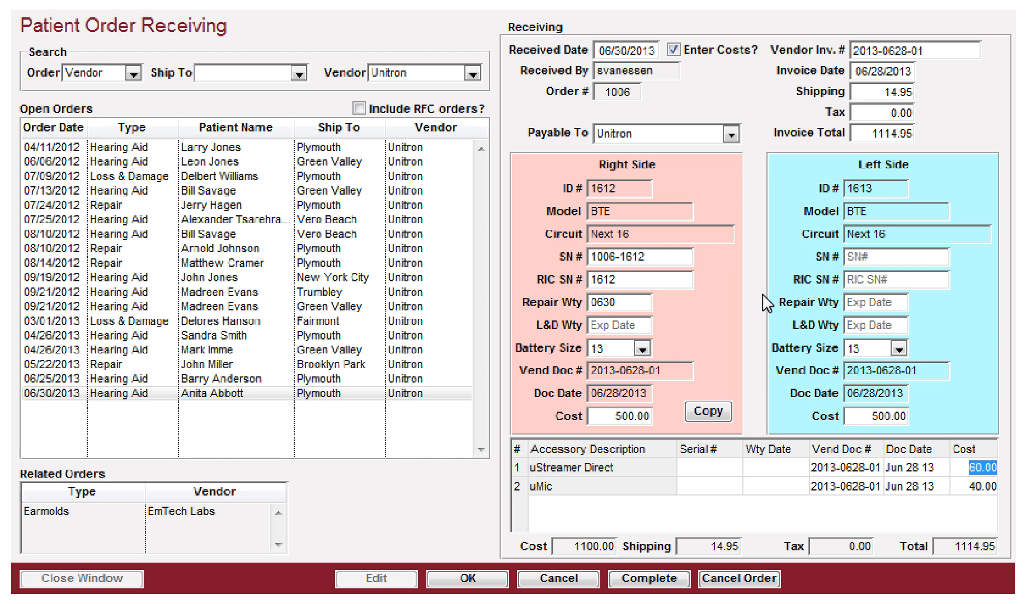
pyautogui.write('15')
pyautogui.press('Tab')
pyautogui.write('063015')
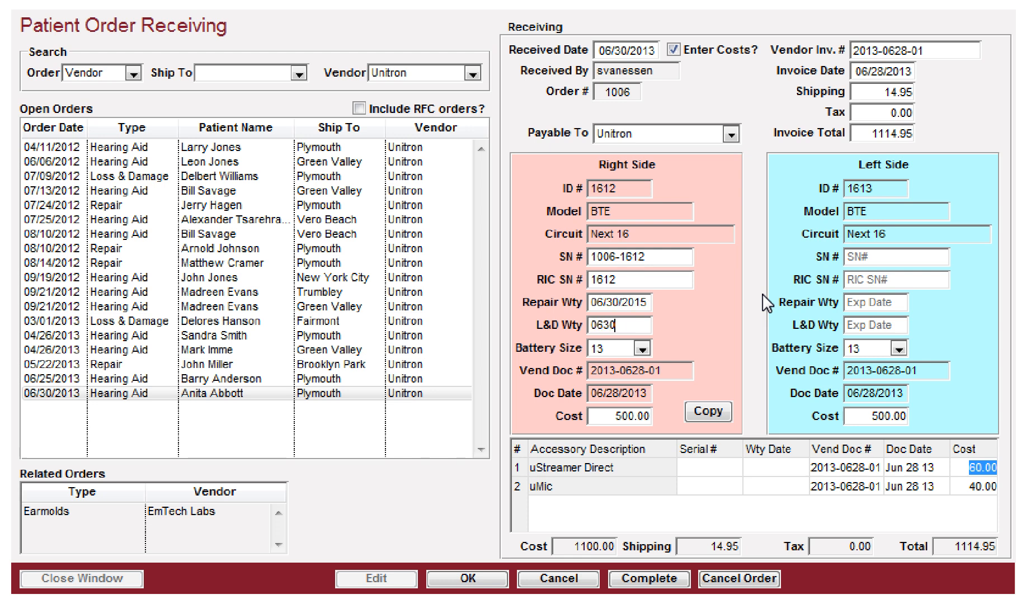
pyautogui.press('Tab')
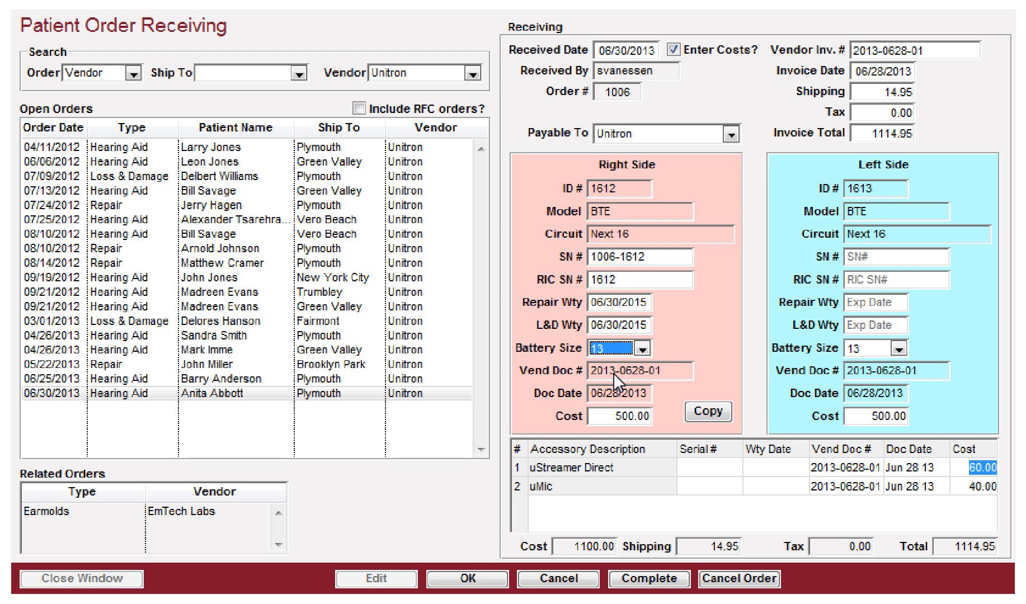
pyautogui.press('Tab')
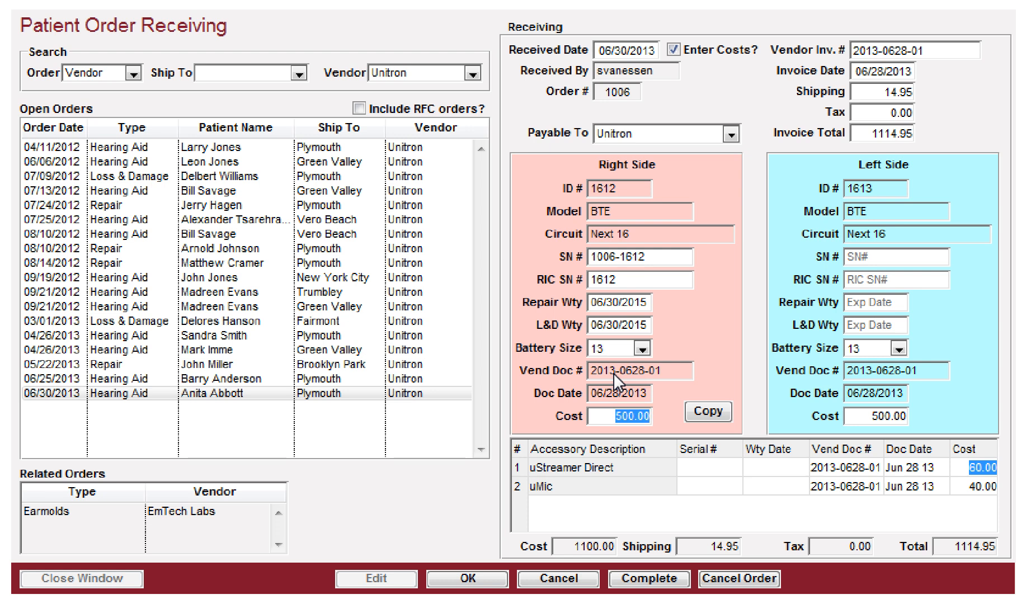
# Step: Copy the right aid's details to the left side and enter the left aid's SN 1006-1613 and RIC SN 1613
pyautogui.press('Tab')
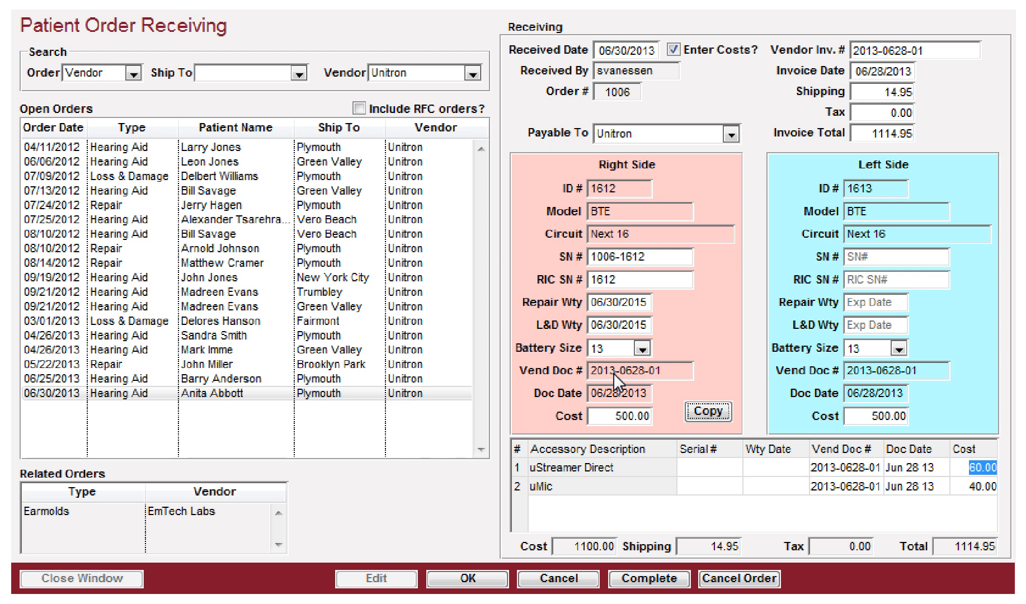
pyautogui.click(702, 408)
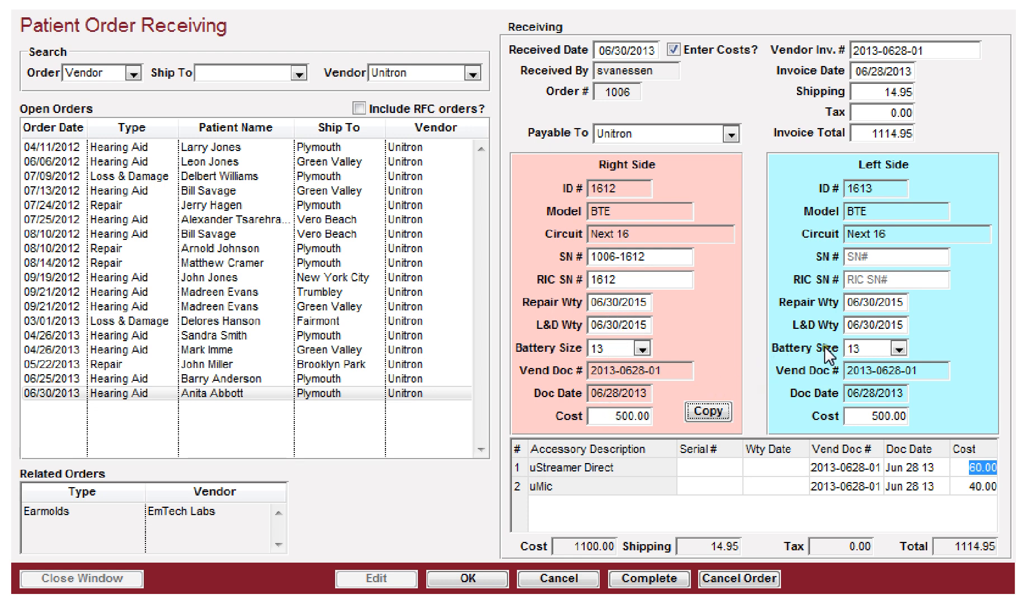
pyautogui.click(856, 256)
pyautogui.write('10')
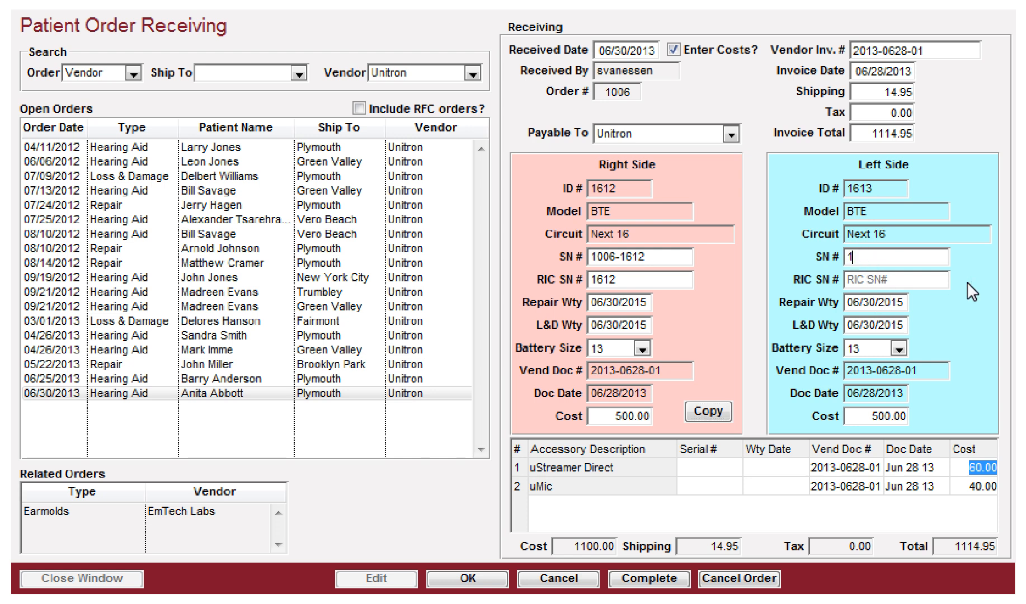
pyautogui.write('06-1613')
pyautogui.press('Tab')
pyautogui.write('1613')
pyautogui.press('Tab')
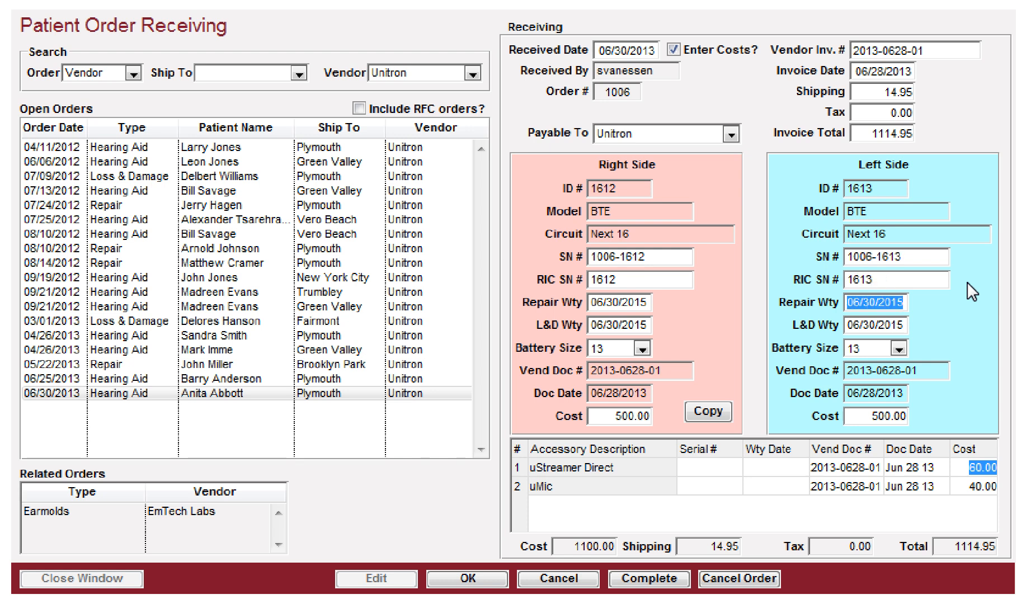
pyautogui.press('Tab')
pyautogui.press('Tab')
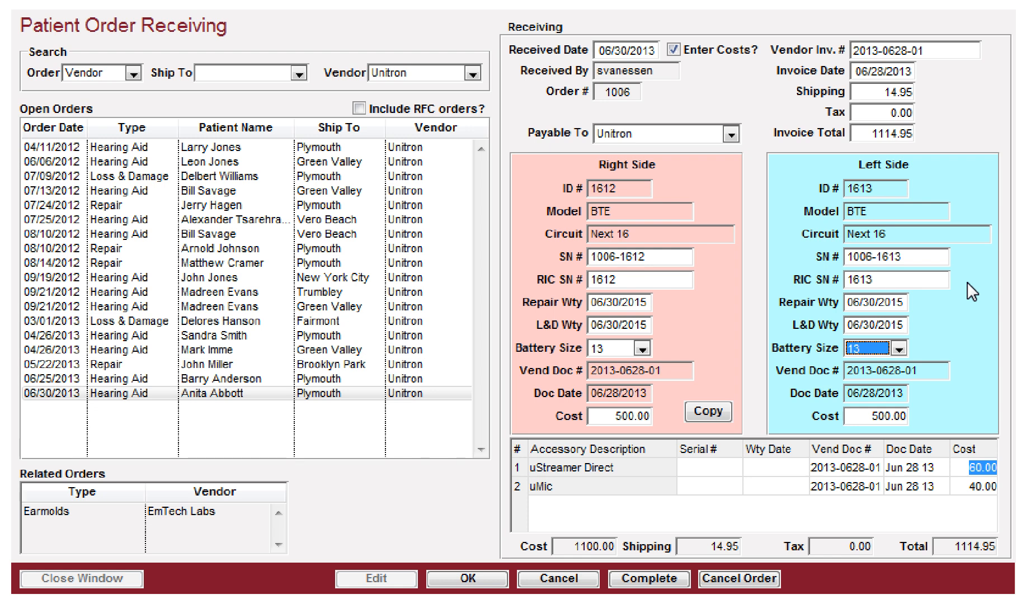
pyautogui.press('Tab')
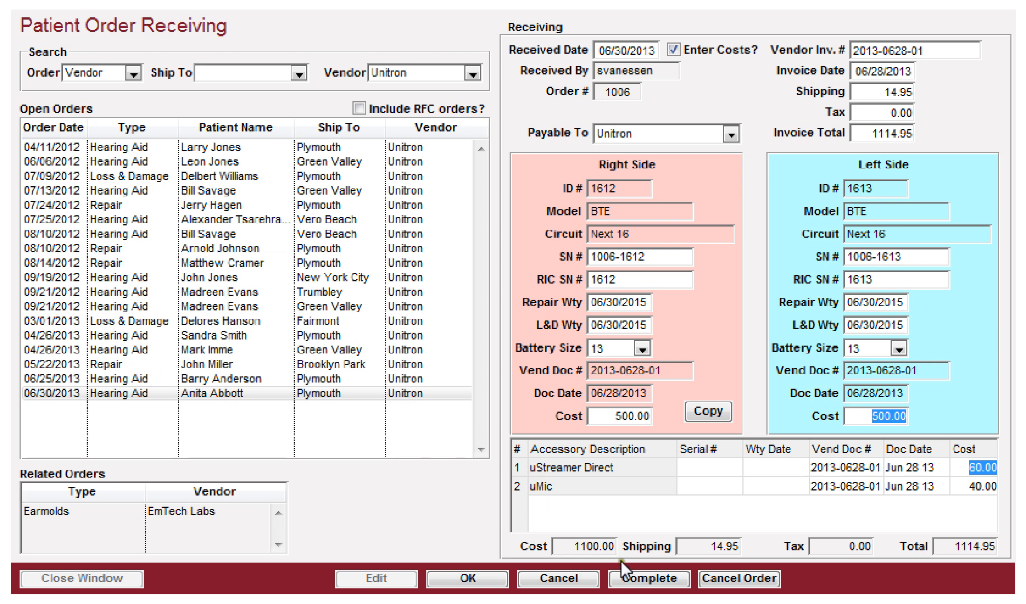
# Step: Mark the hearing aid order complete, save it, and decline updating the standard cost
pyautogui.click(658, 578)
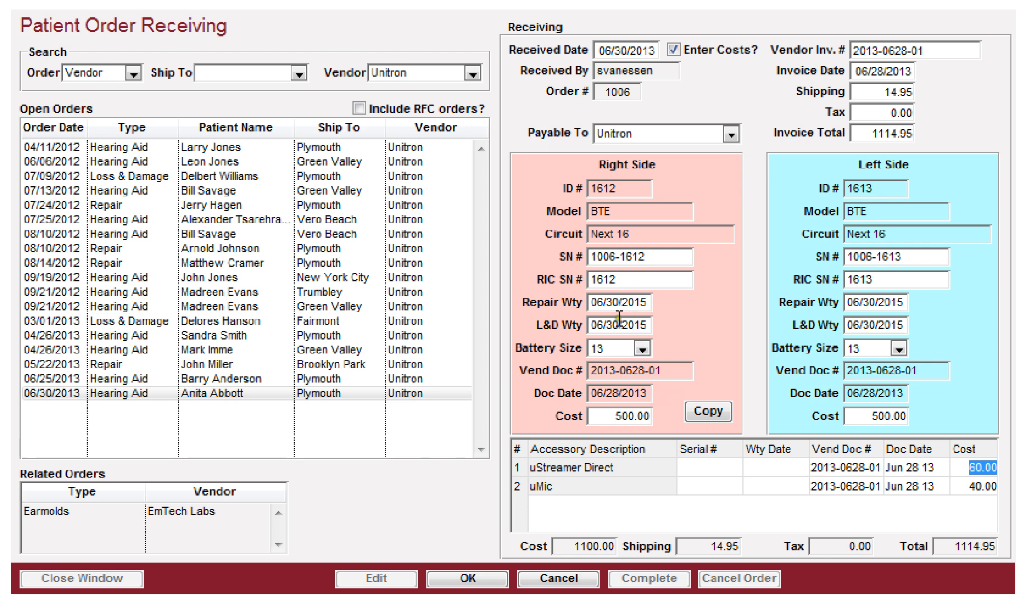
pyautogui.click(456, 577)
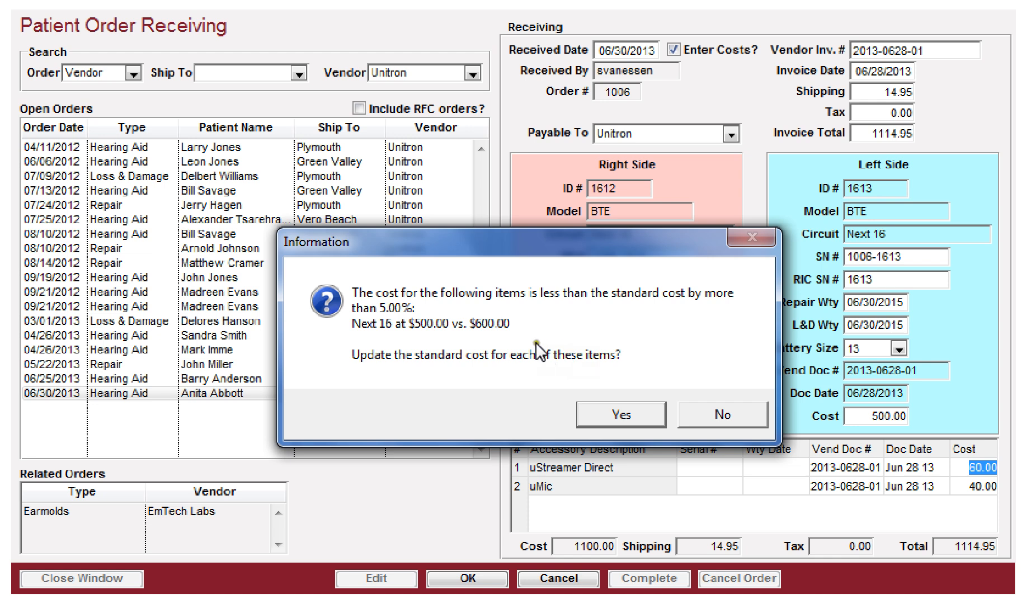
pyautogui.click(716, 416)
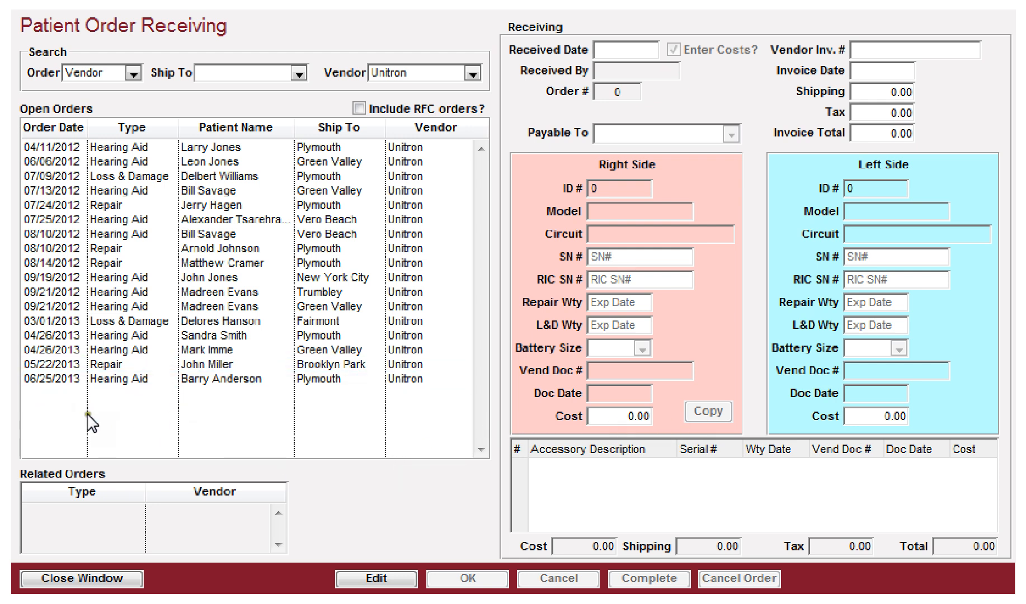
# Step: Filter open orders by vendor EmTech Labs and select the patient's 06/30/2013 earmolds order
pyautogui.click(473, 73)
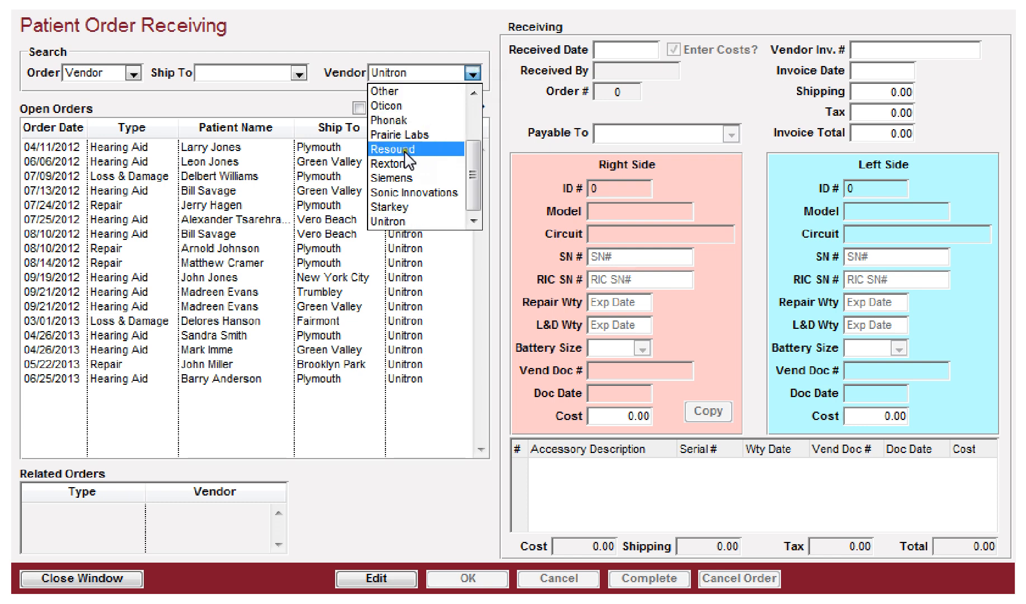
pyautogui.scroll(2, 393, 193)
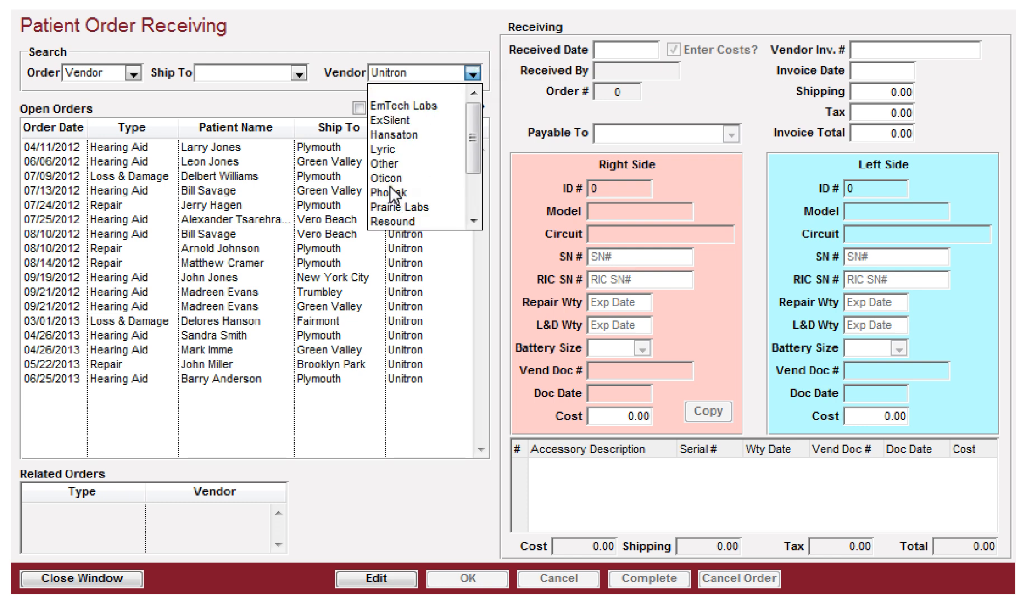
pyautogui.click(400, 103)
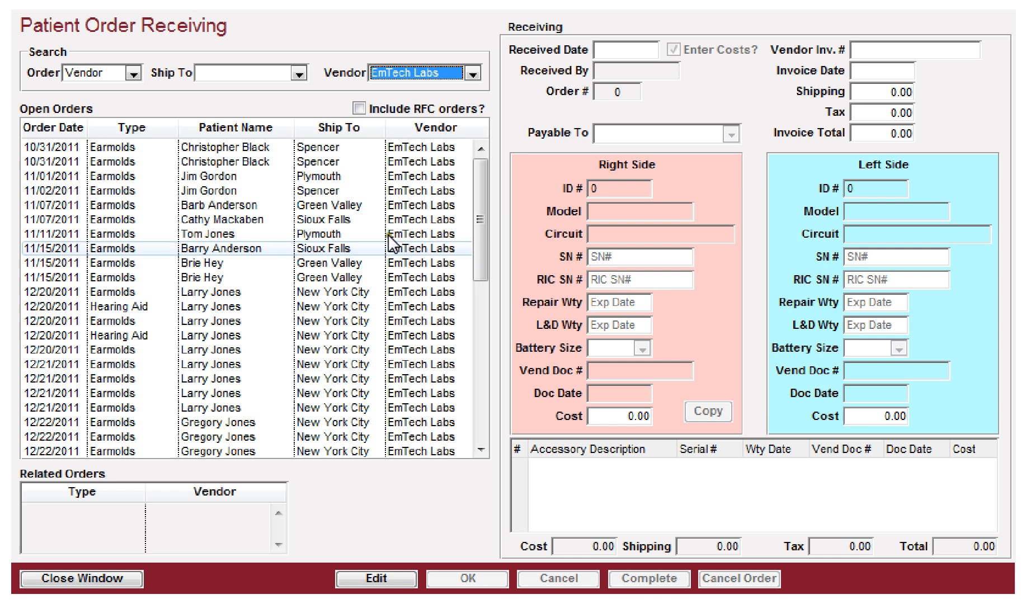
pyautogui.moveTo(480, 193); pyautogui.dragTo(479, 358)
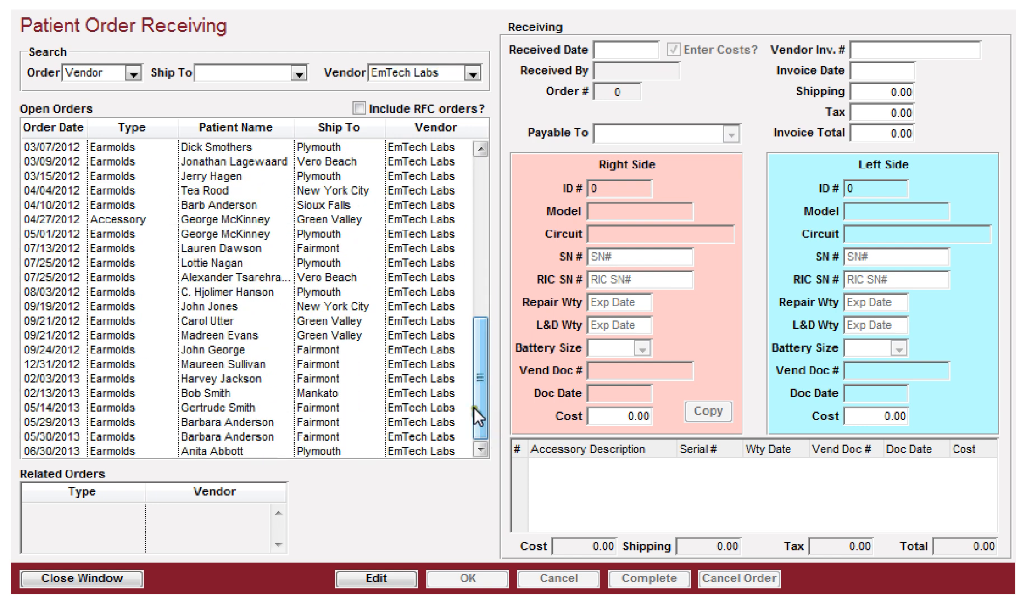
pyautogui.click(196, 451)
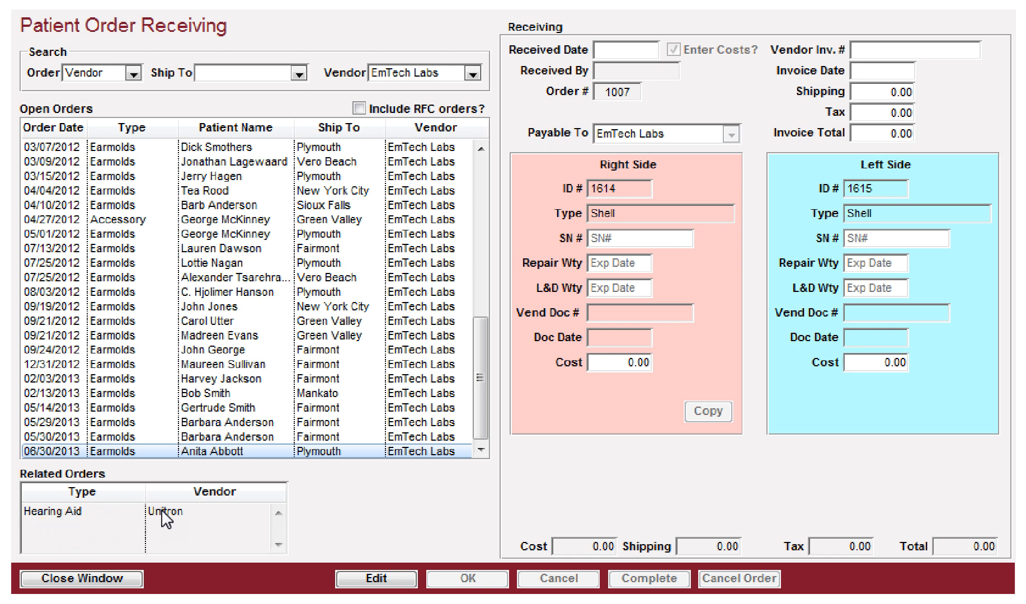
# Step: Edit the earmolds order and turn off Enter Costs
pyautogui.click(360, 579)
pyautogui.press('Tab')
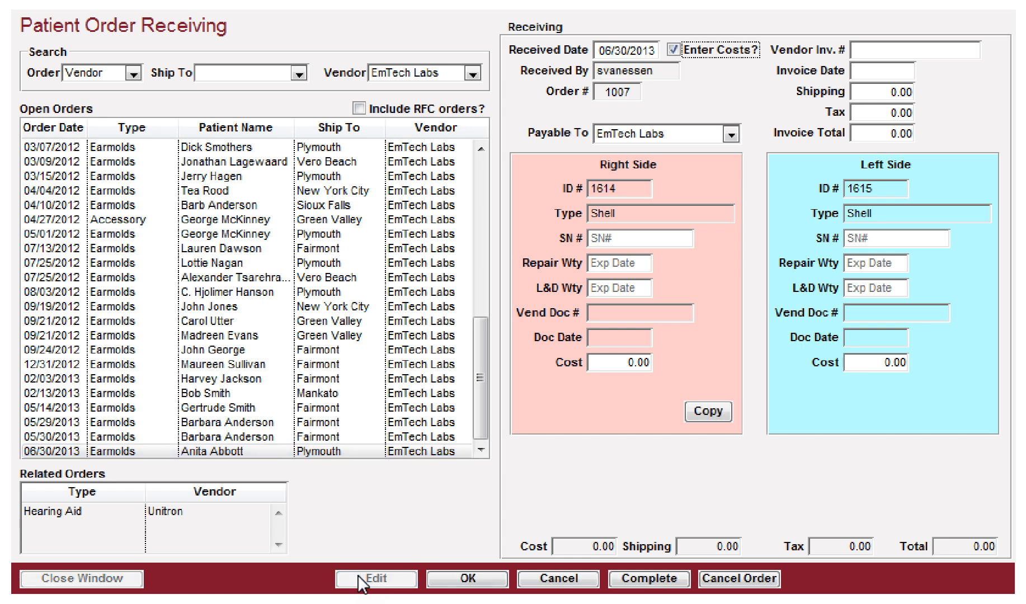
pyautogui.press('space')
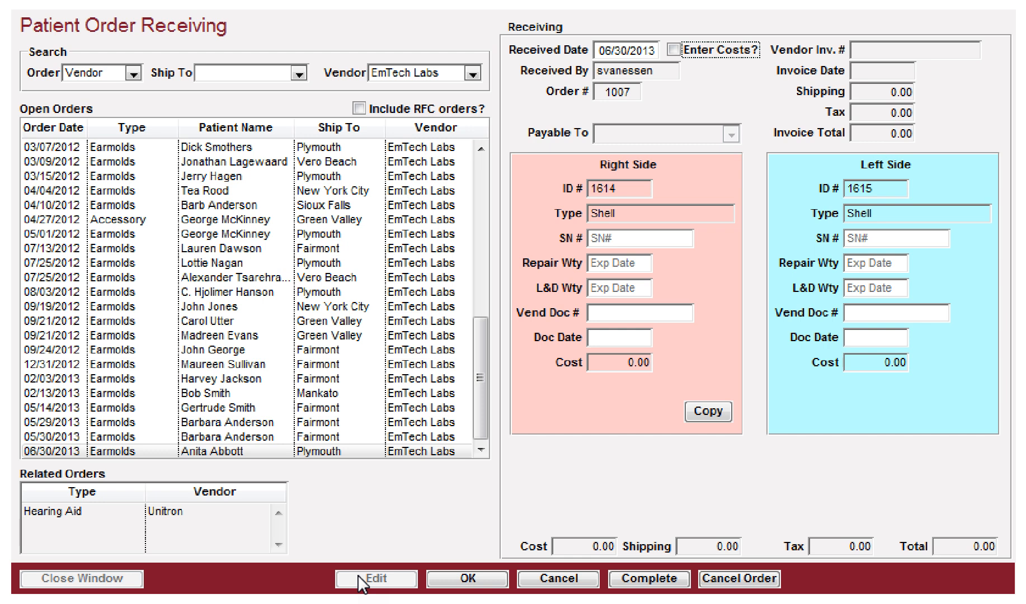
# Step: Enter the right earmold's SN 1007-1614 and warranty dates of 06/30/2014
pyautogui.press('Tab')
pyautogui.write('1007')
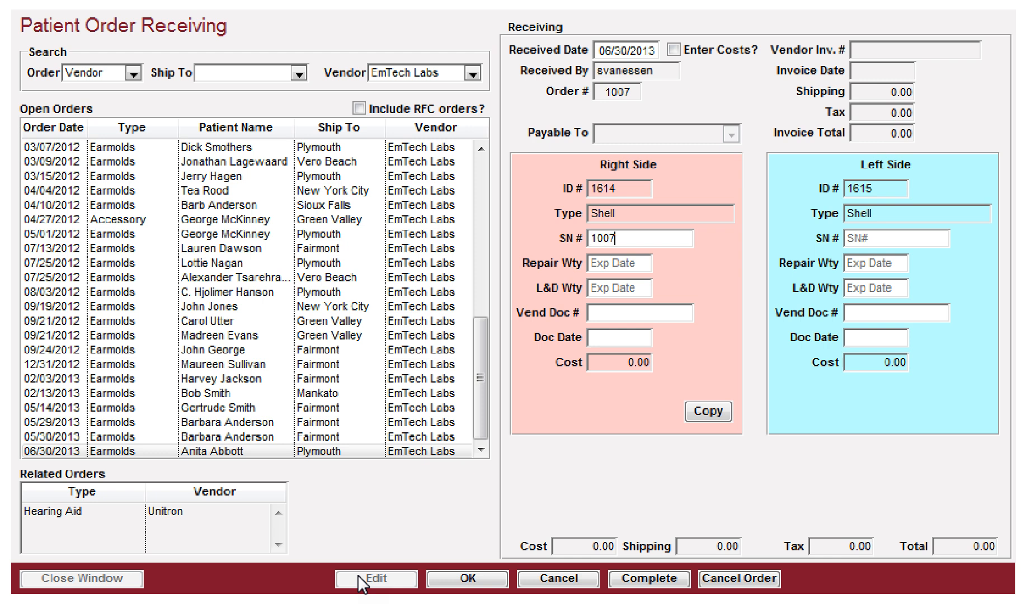
pyautogui.write('-1614')
pyautogui.press('Tab')
pyautogui.write('06/30/2014')
pyautogui.press('Tab')
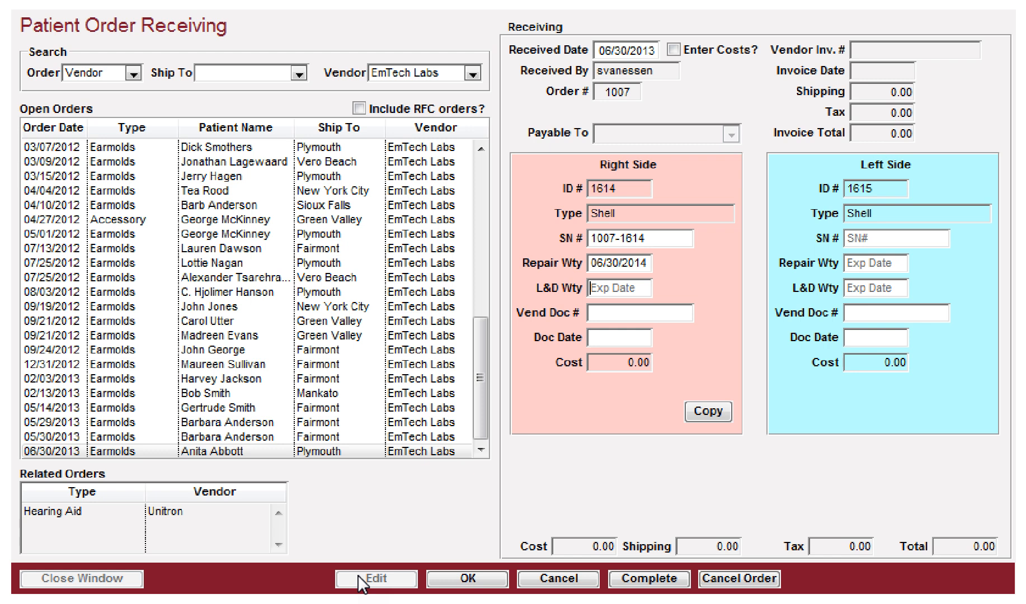
pyautogui.write('06/30/2014')
pyautogui.press('Tab')
pyautogui.write('2013-063')
pyautogui.write('0')
pyautogui.press('BackSpace')
pyautogui.press('BackSpace')
pyautogui.write('28-02')
pyautogui.press('Tab')
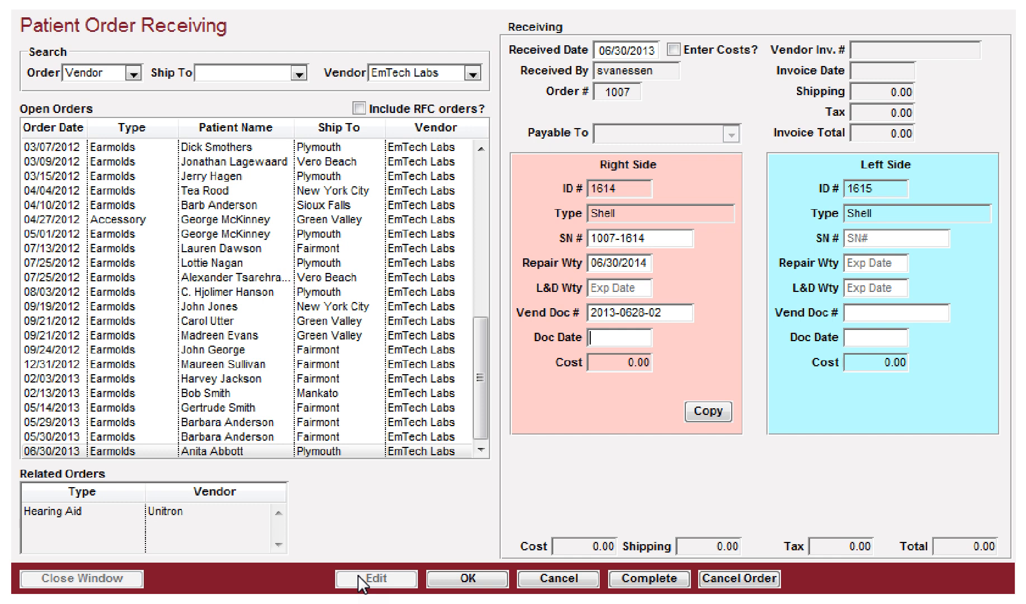
pyautogui.write('28')
pyautogui.press('Tab')
pyautogui.press('space')
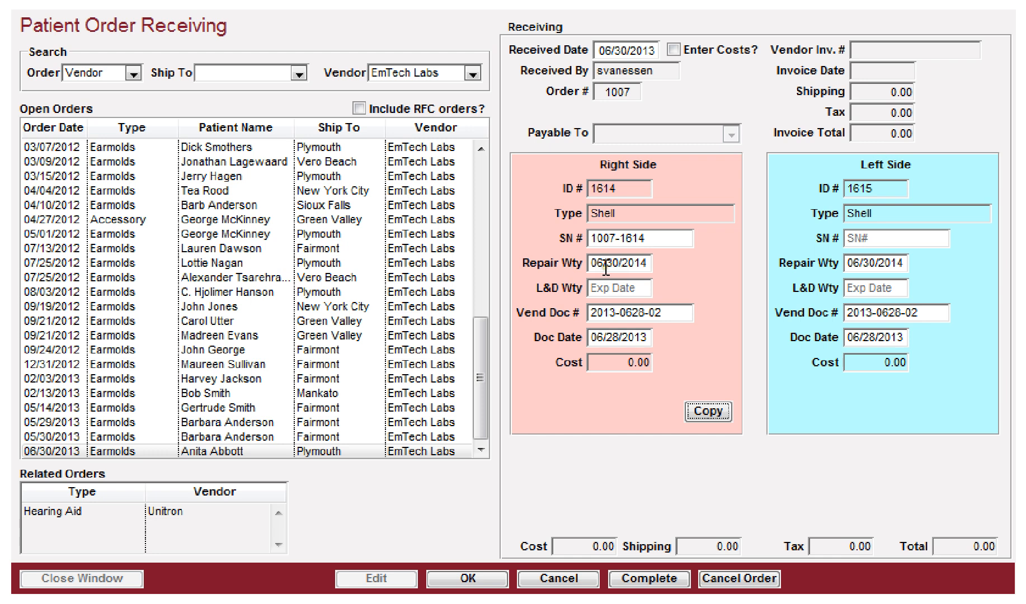
# Step: Enter the left earmold's SN 1007-1615 and then clear it
pyautogui.click(872, 238)
pyautogui.write('1007-1615')
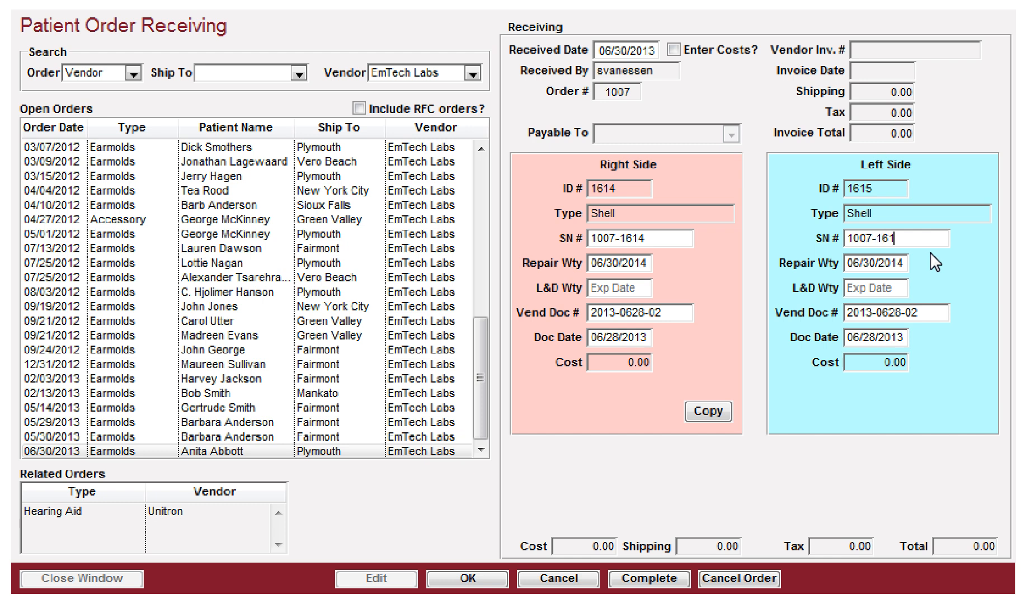
pyautogui.press('Tab')
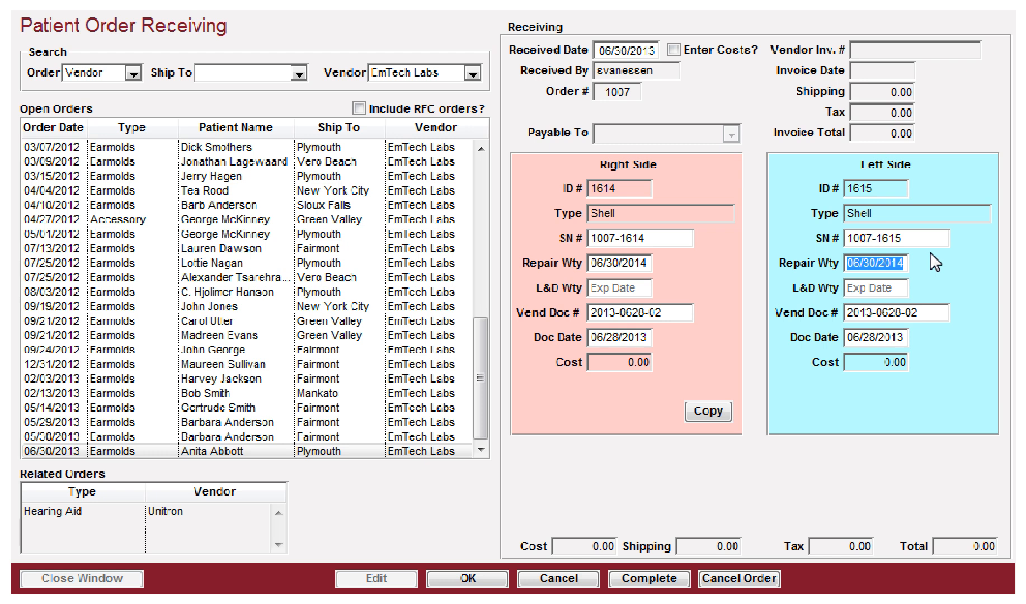
pyautogui.hotkey('shift', 'Tab')
pyautogui.press('Delete')
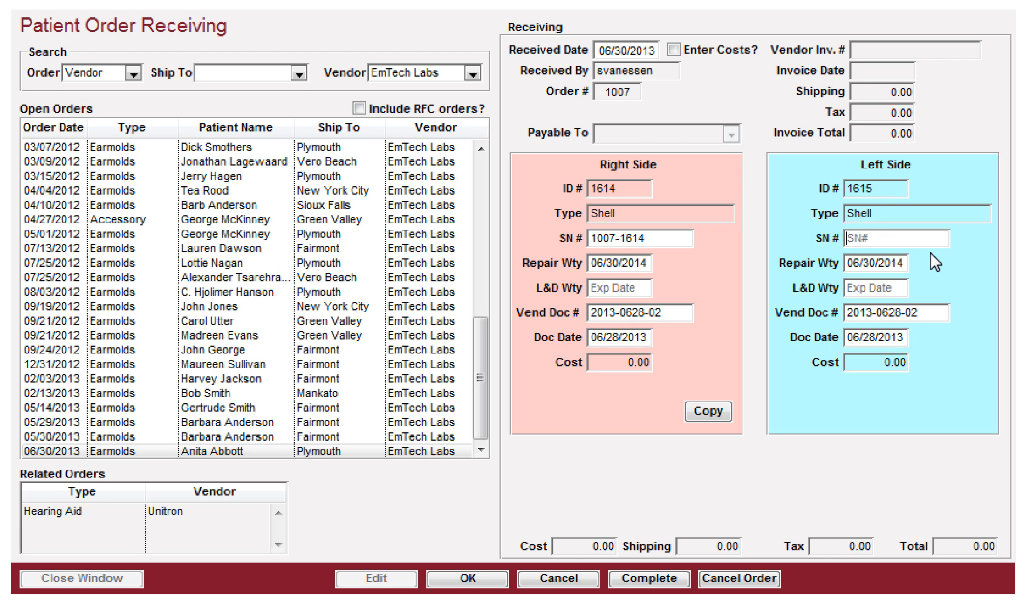
pyautogui.press('Tab')
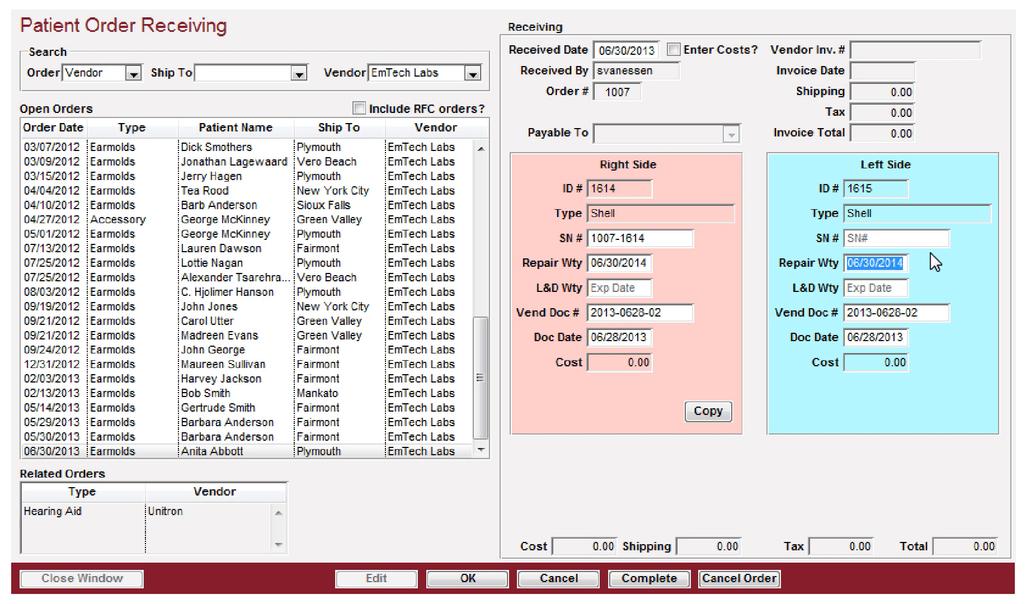
# Step: Try to mark the earmolds order complete and dismiss the error message
pyautogui.click(641, 580)
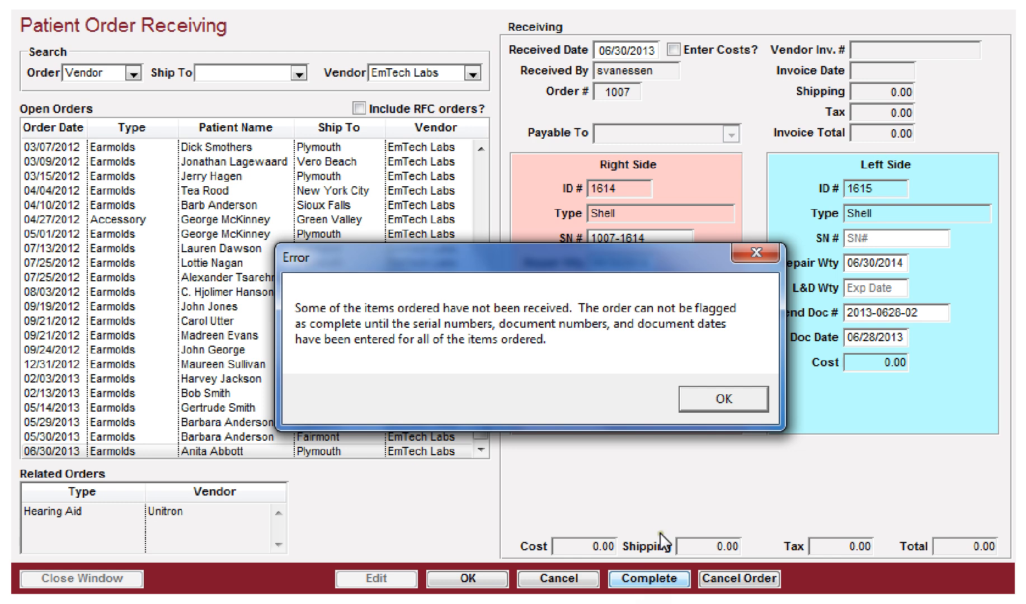
pyautogui.click(714, 394)
# Step: Set the left earmold's SN to 1615, mark the order complete, and save it
pyautogui.click(876, 240)
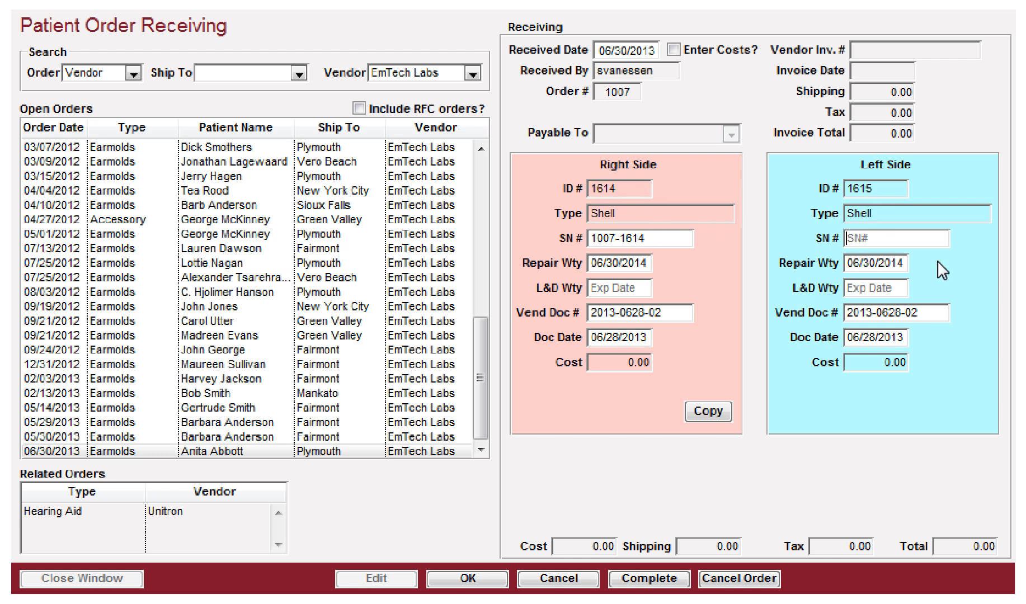
pyautogui.write('1615')
pyautogui.press('Tab')
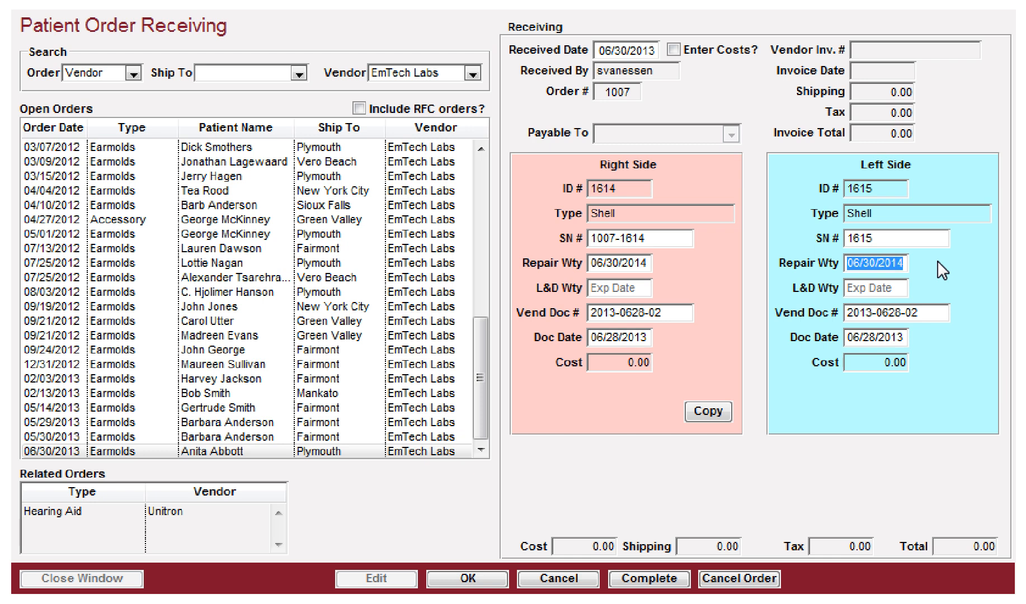
pyautogui.moveTo(878, 238); pyautogui.dragTo(842, 237)
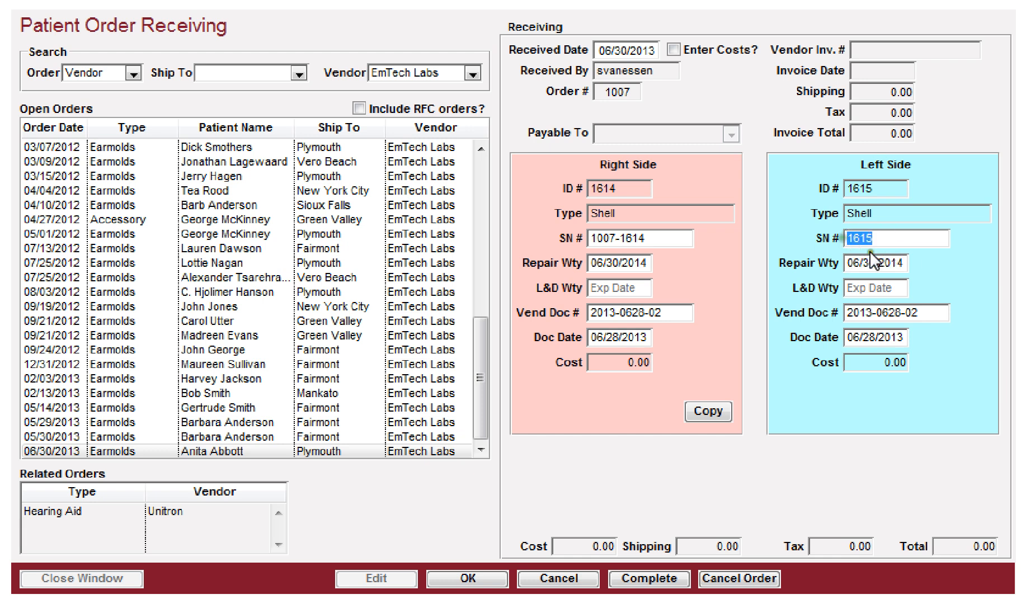
pyautogui.click(650, 574)
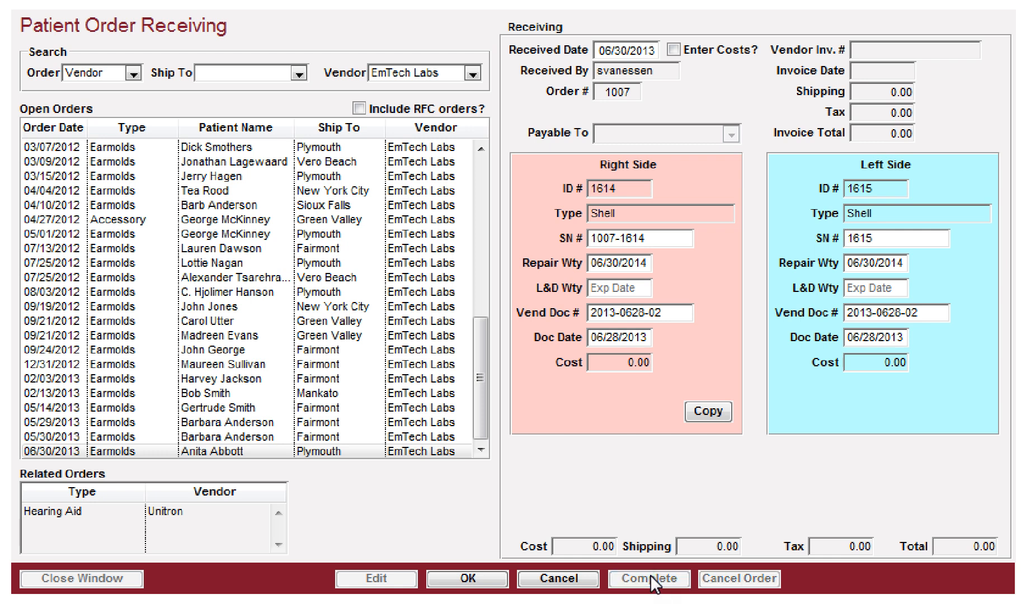
pyautogui.click(459, 576)
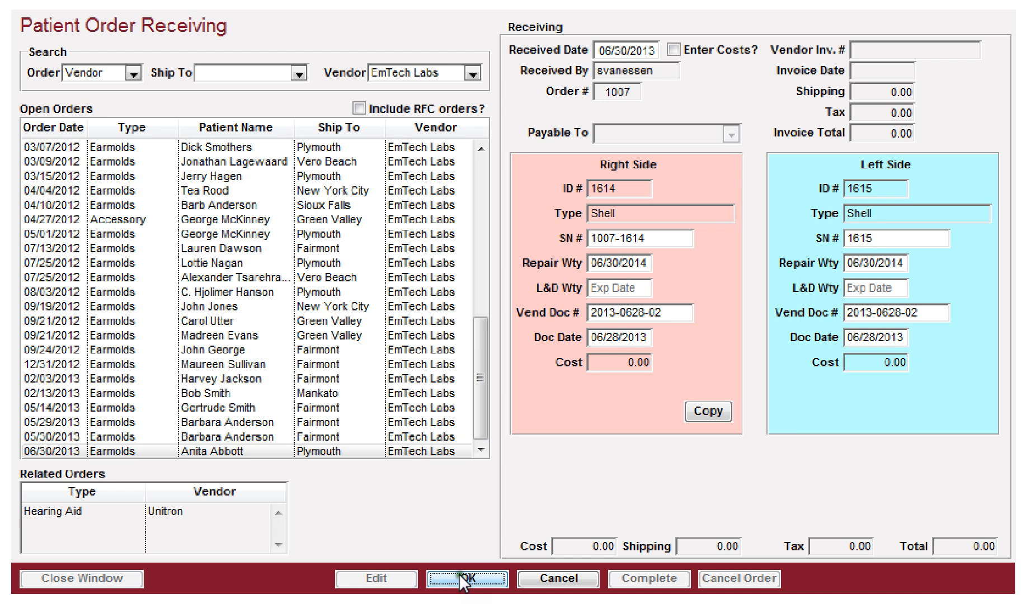
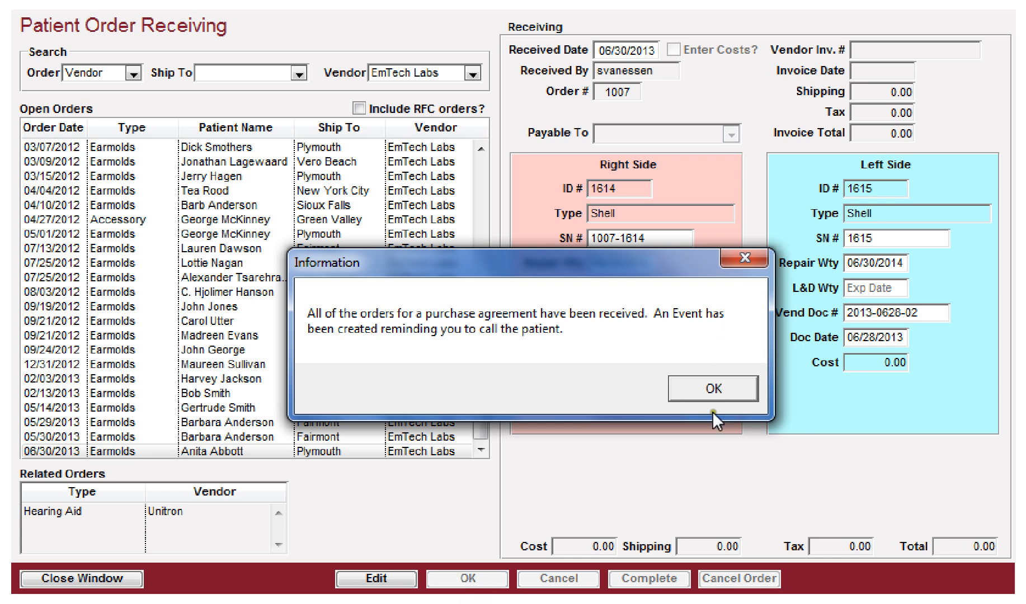
# Step: Acknowledge the call-reminder message, browse open patient orders across all vendors, and close the receiving window
pyautogui.click(716, 387)
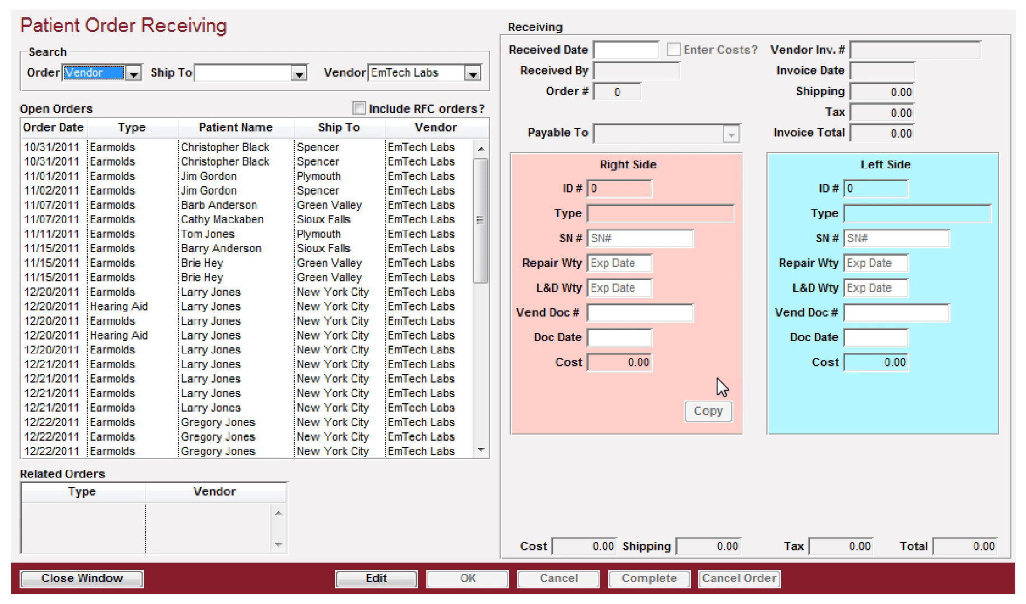
pyautogui.moveTo(478, 198); pyautogui.dragTo(478, 294)
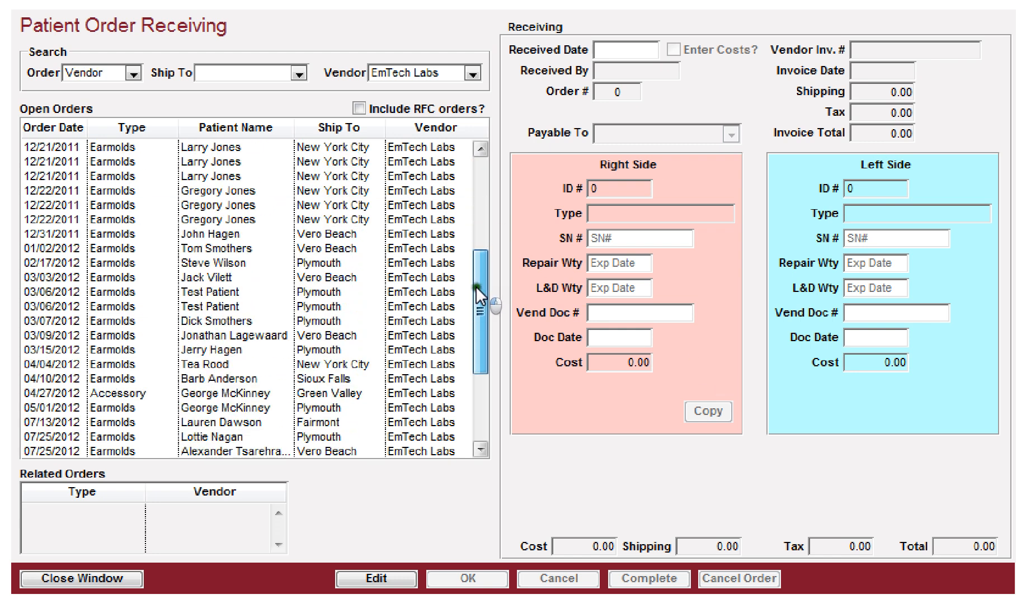
pyautogui.scroll(-4, 207, 311)
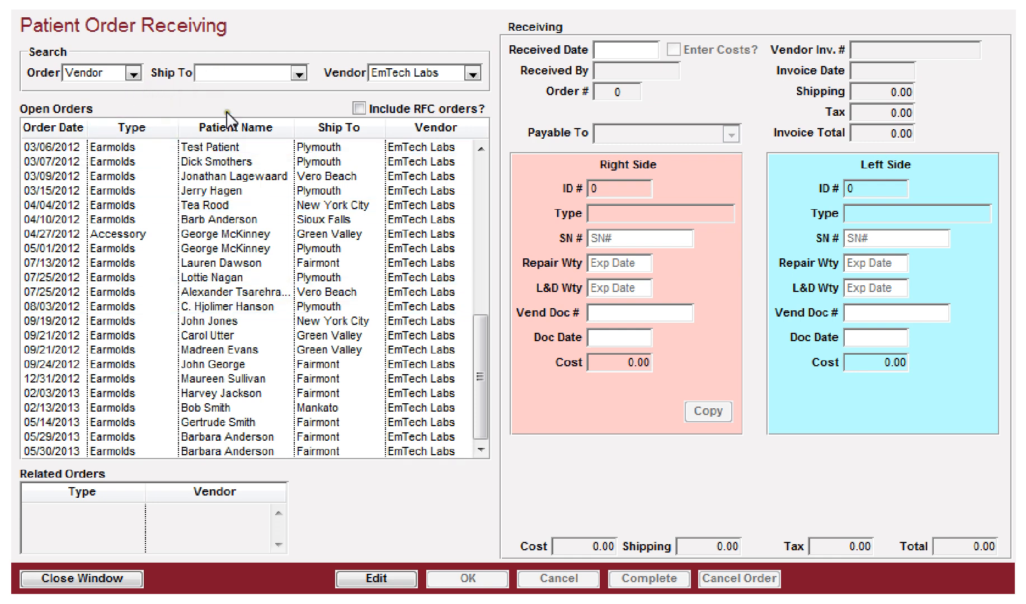
pyautogui.click(472, 73)
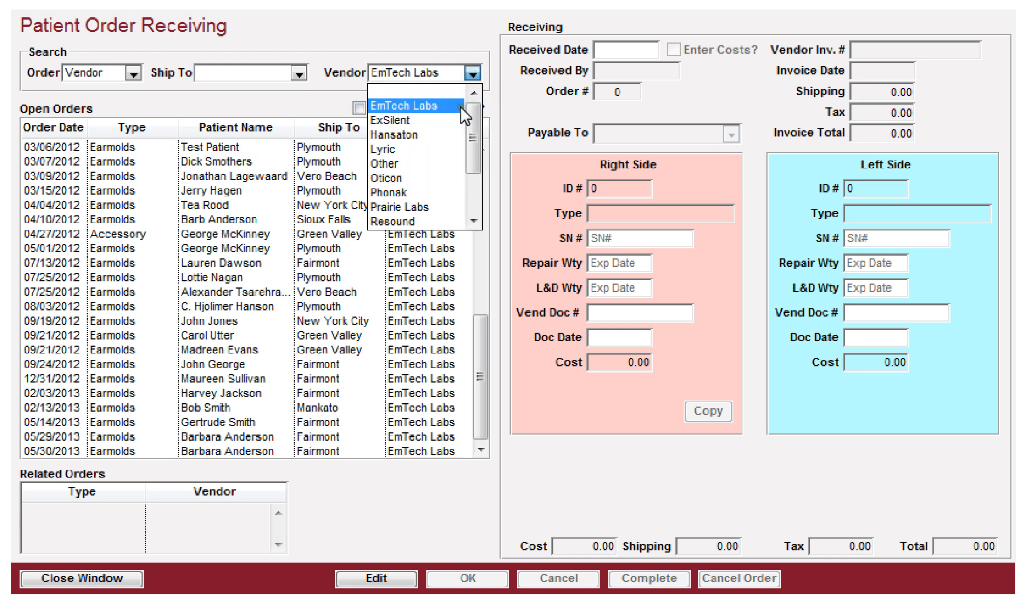
pyautogui.click(414, 91)
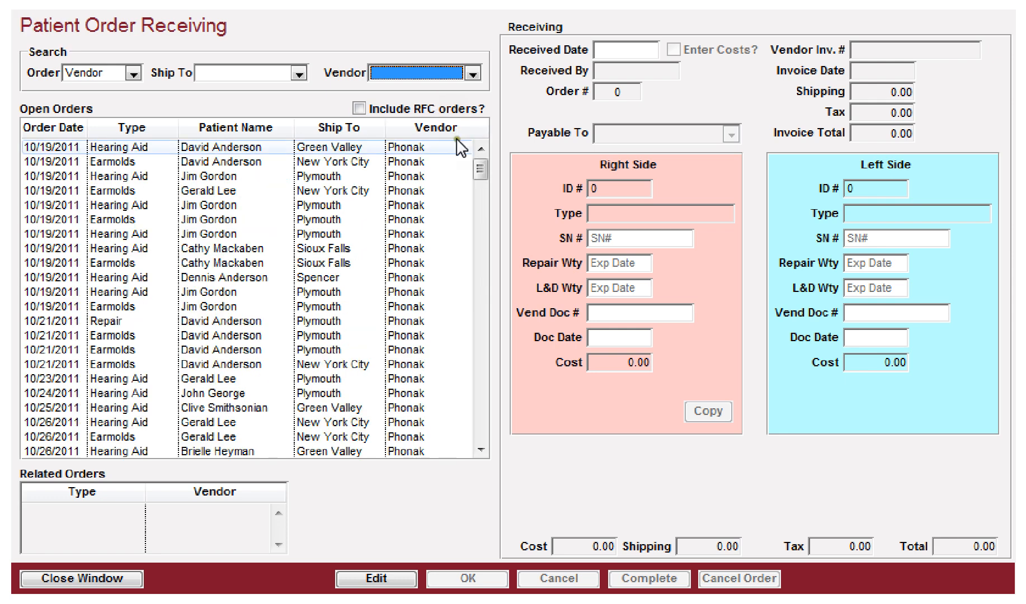
pyautogui.moveTo(479, 167); pyautogui.dragTo(478, 373)
pyautogui.click(122, 350)
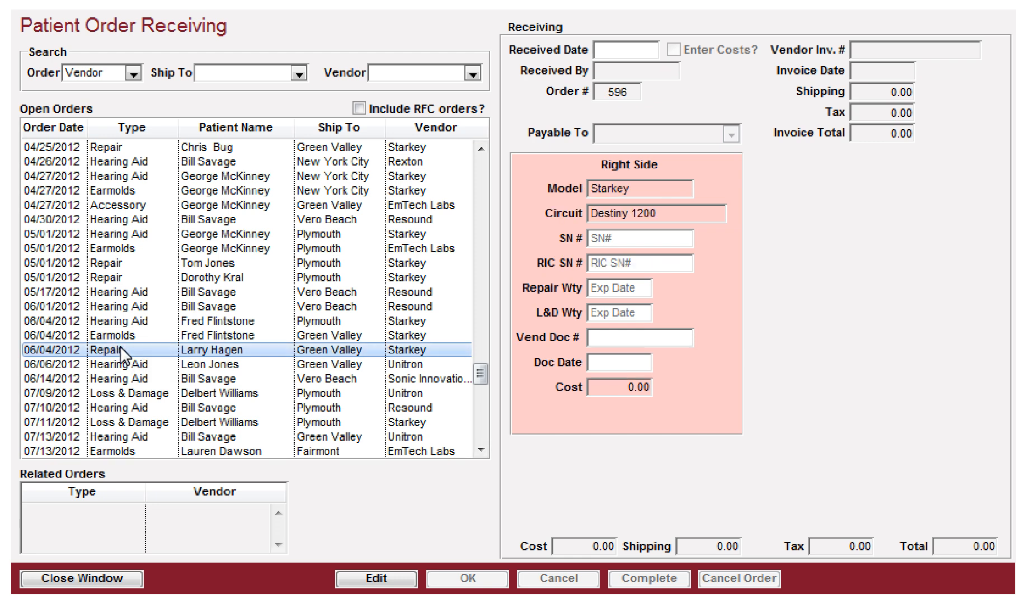
pyautogui.click(87, 582)
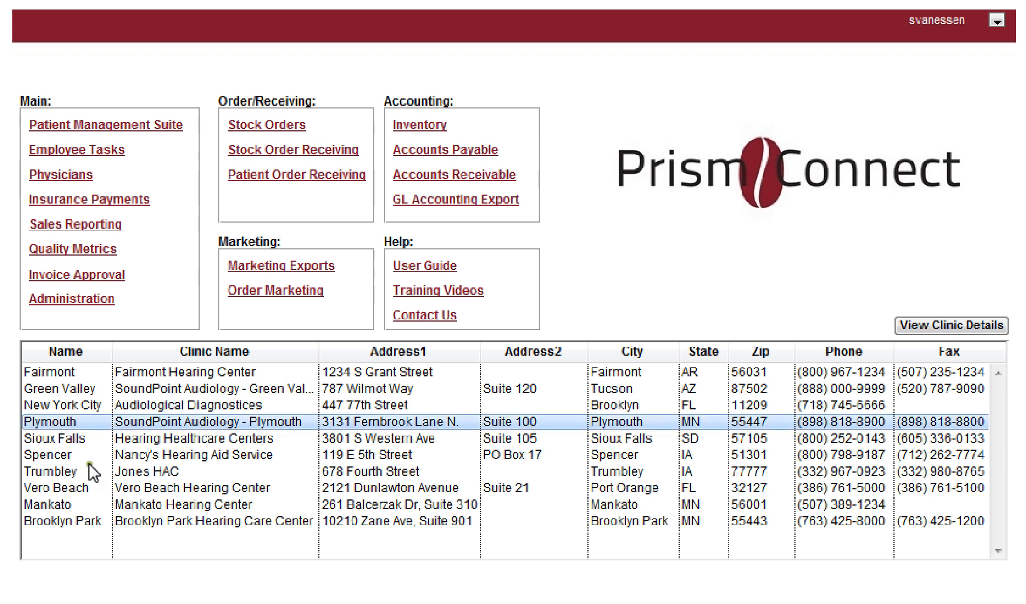
# Step: Open Stock Orders and start a new stock order for vendor Unitron
pyautogui.click(253, 126)
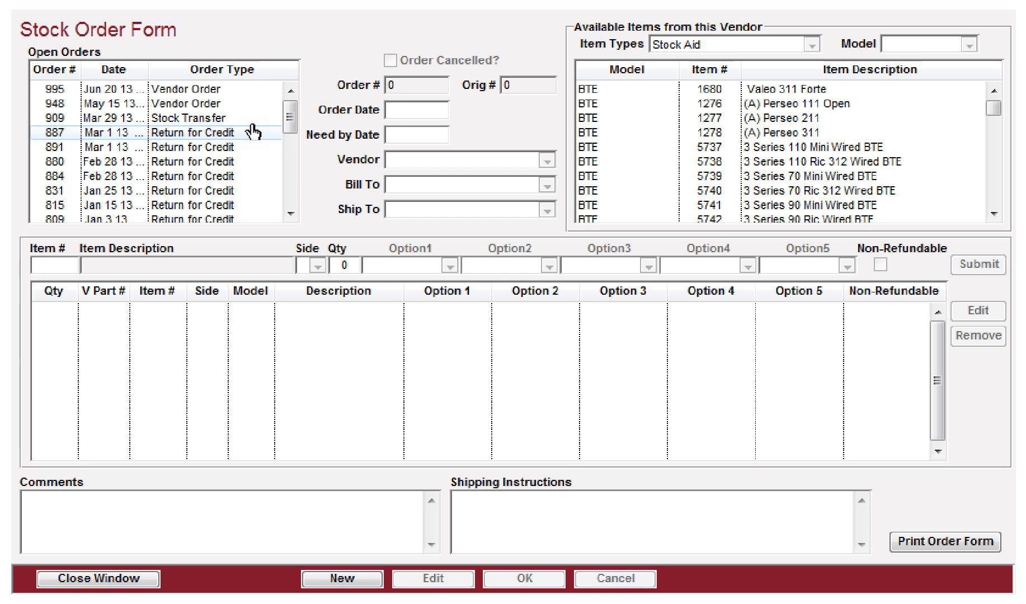
pyautogui.click(343, 579)
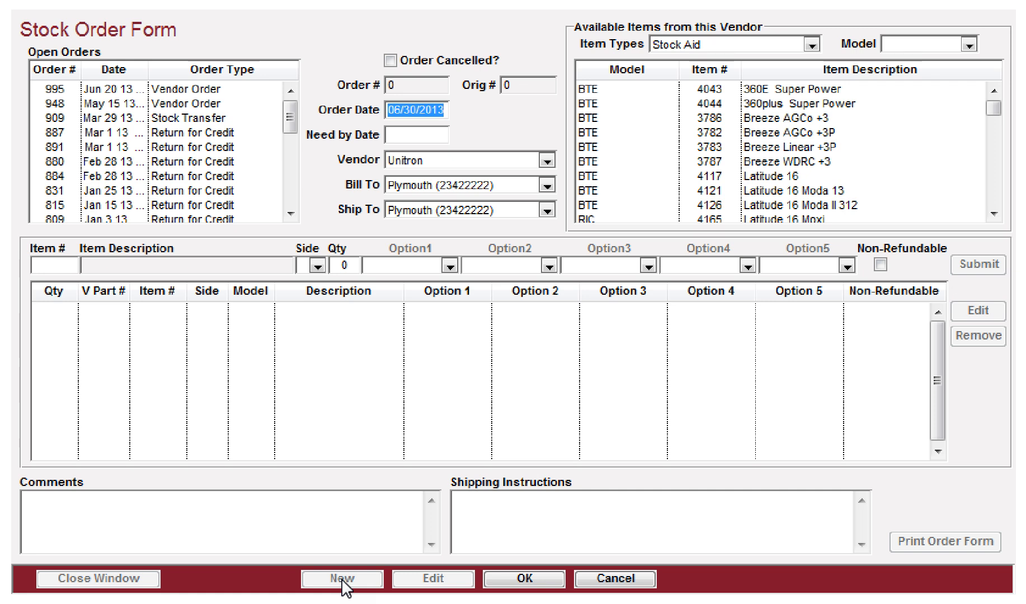
pyautogui.press('Tab')
pyautogui.press('Tab')
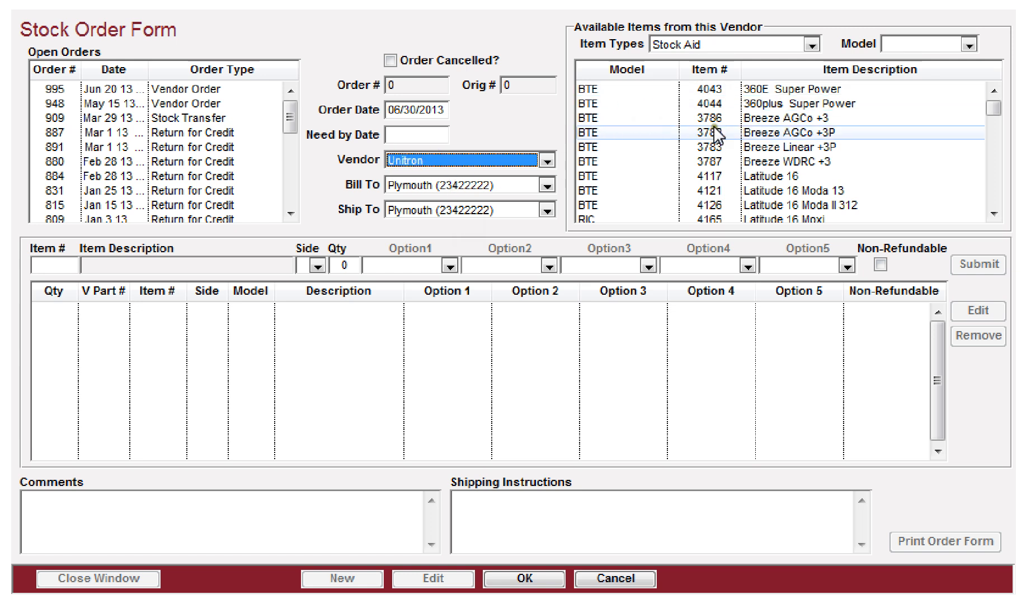
# Step: Select the Latitude 8 Moda II 312 hearing aid and set its quantity to 2
pyautogui.scroll(-8, 693, 149)
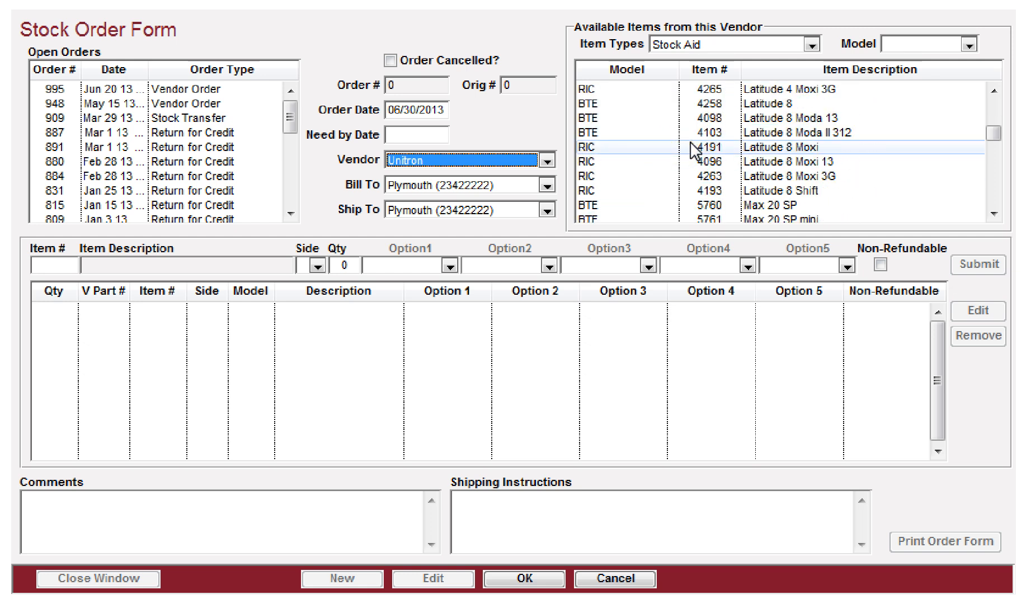
pyautogui.click(608, 134)
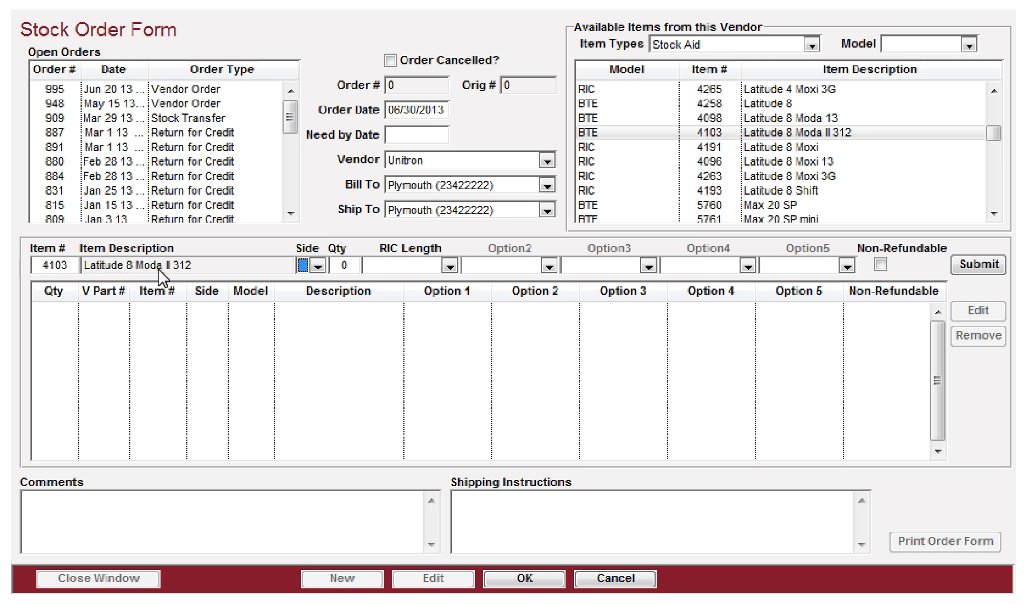
pyautogui.press('Tab')
pyautogui.write('2')
pyautogui.press('Tab')
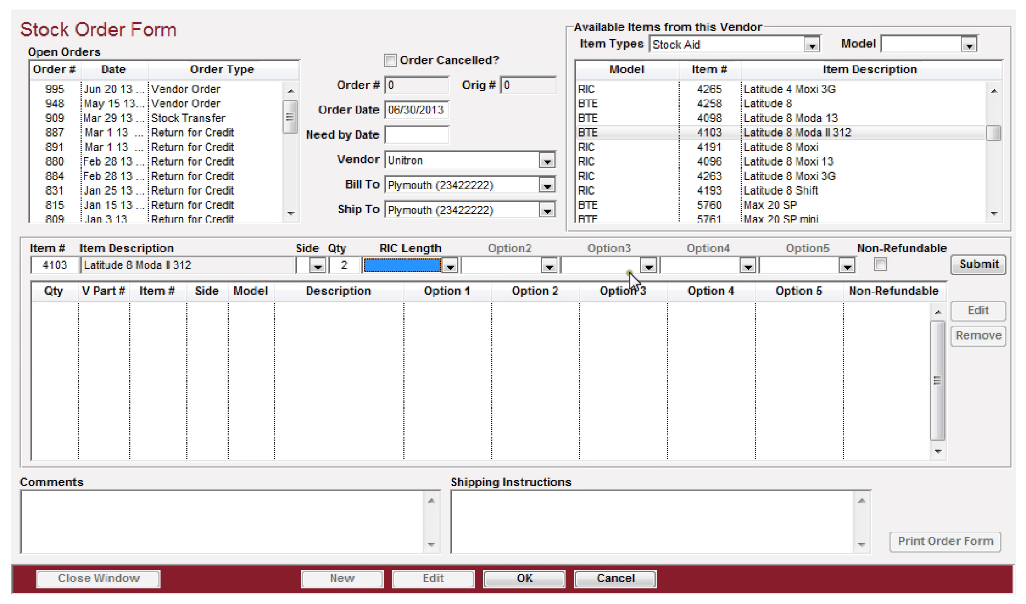
# Step: Set its RIC length to Medium, mark it non-refundable, and submit the line to the order
pyautogui.click(394, 263)
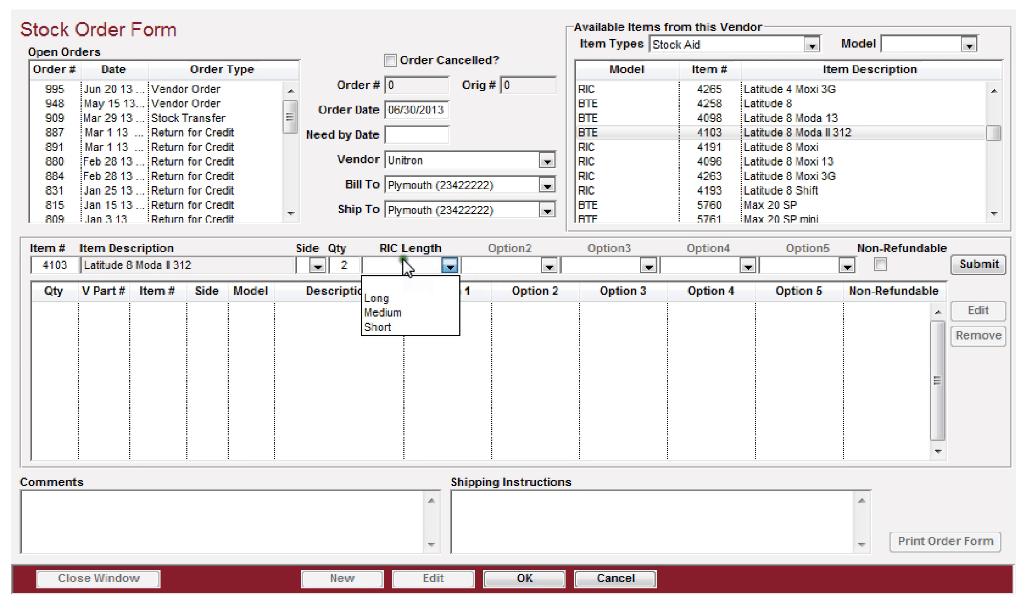
pyautogui.click(395, 317)
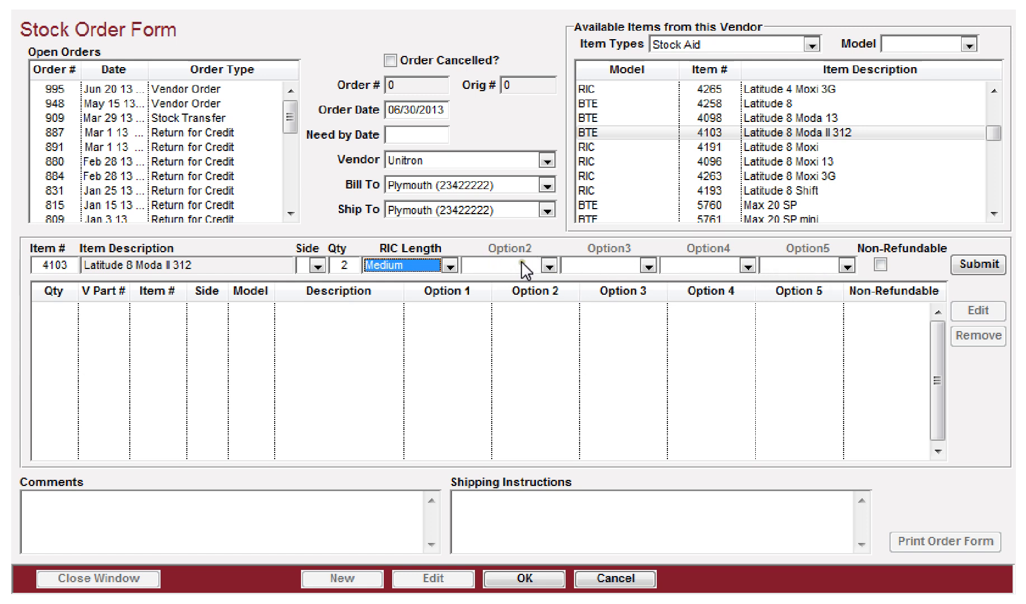
pyautogui.click(882, 264)
pyautogui.click(880, 265)
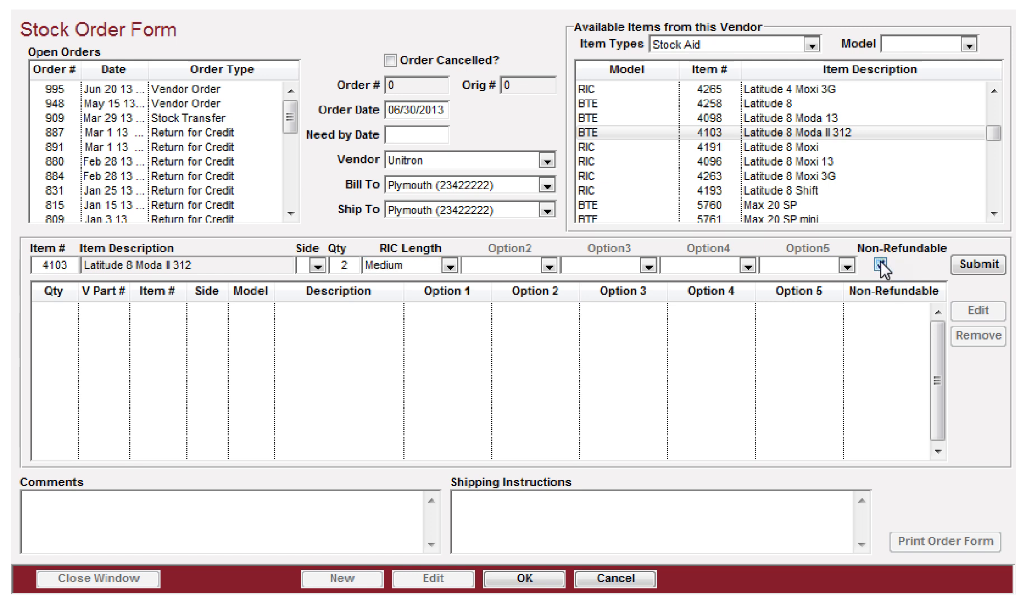
pyautogui.click(982, 266)
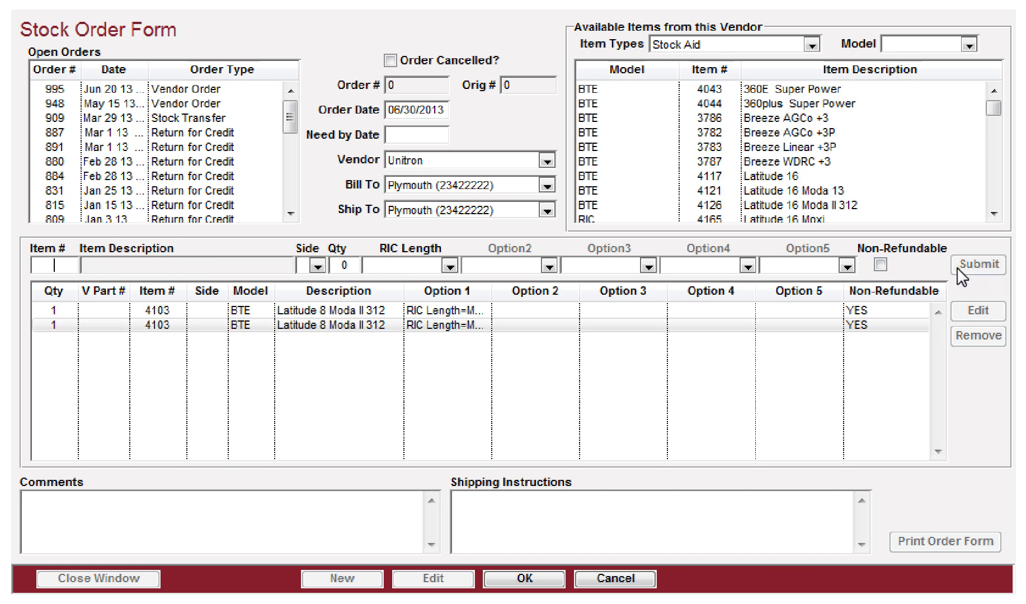
# Step: Add 2 Latitude 16 hearing aids to the stock order
pyautogui.scroll(-10, 766, 134)
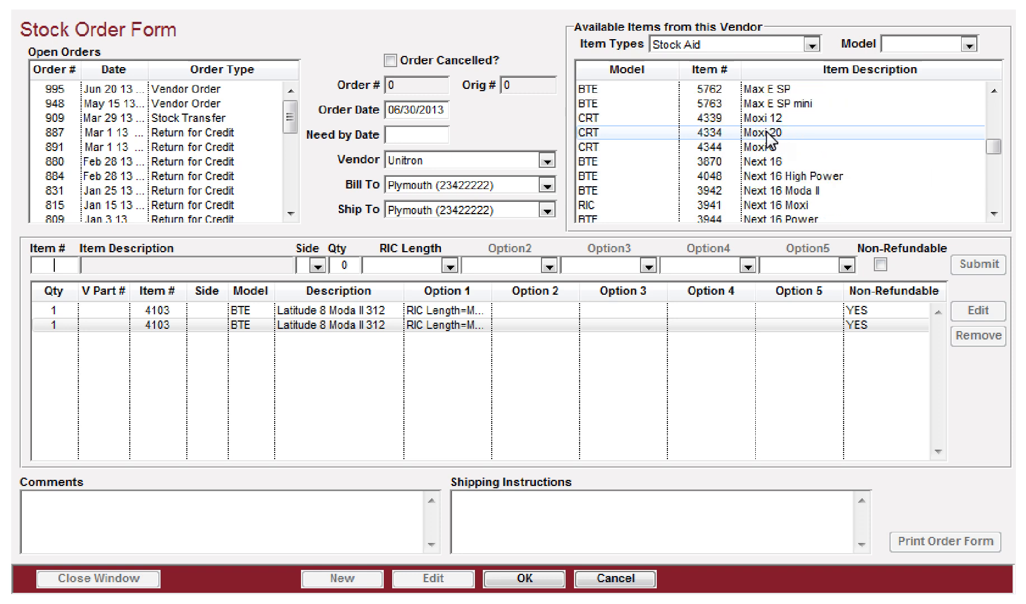
pyautogui.scroll(-1, 771, 139)
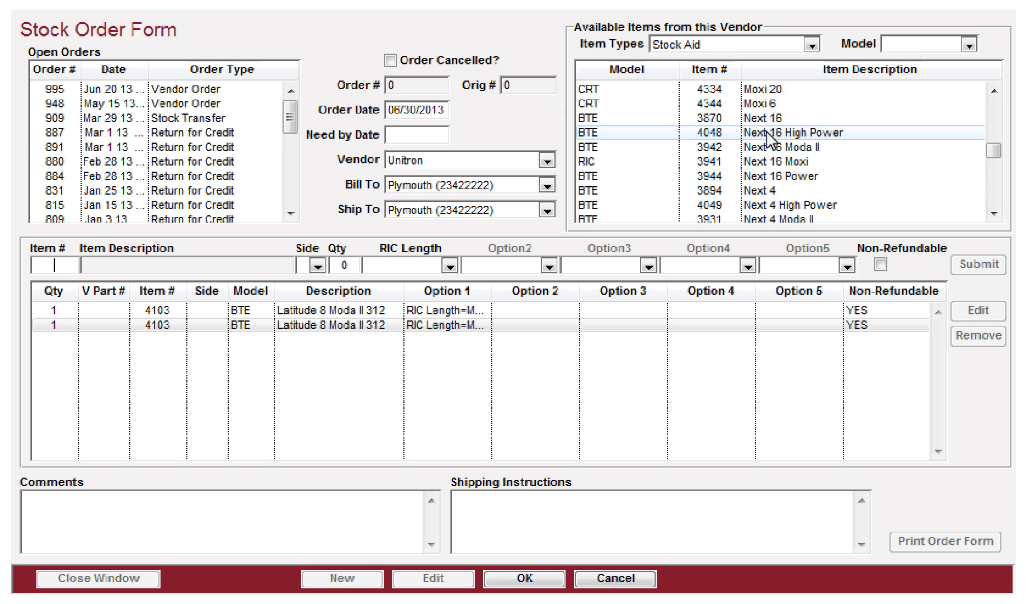
pyautogui.doubleClick(747, 175)
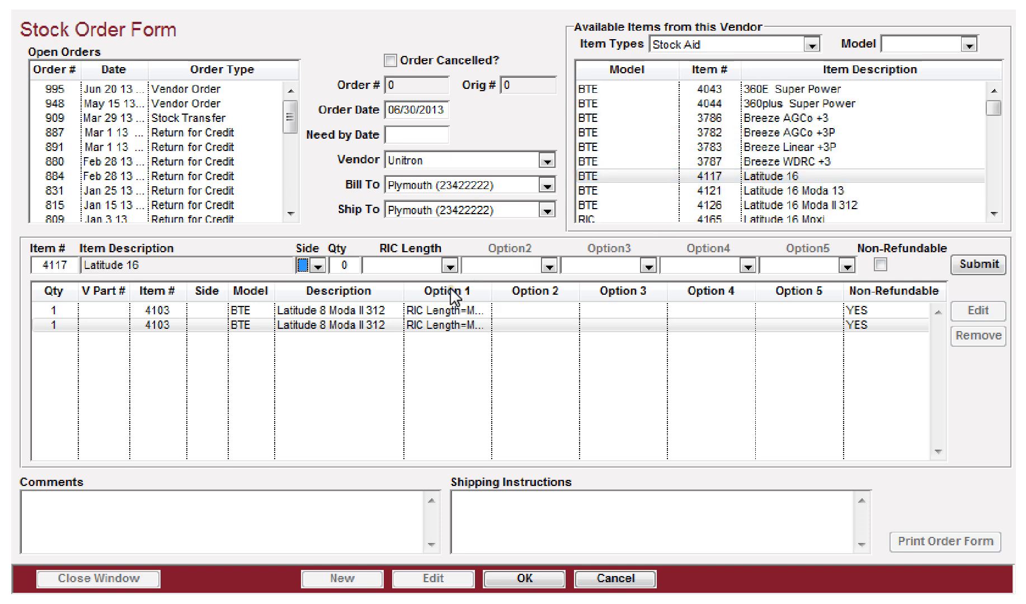
pyautogui.click(752, 174)
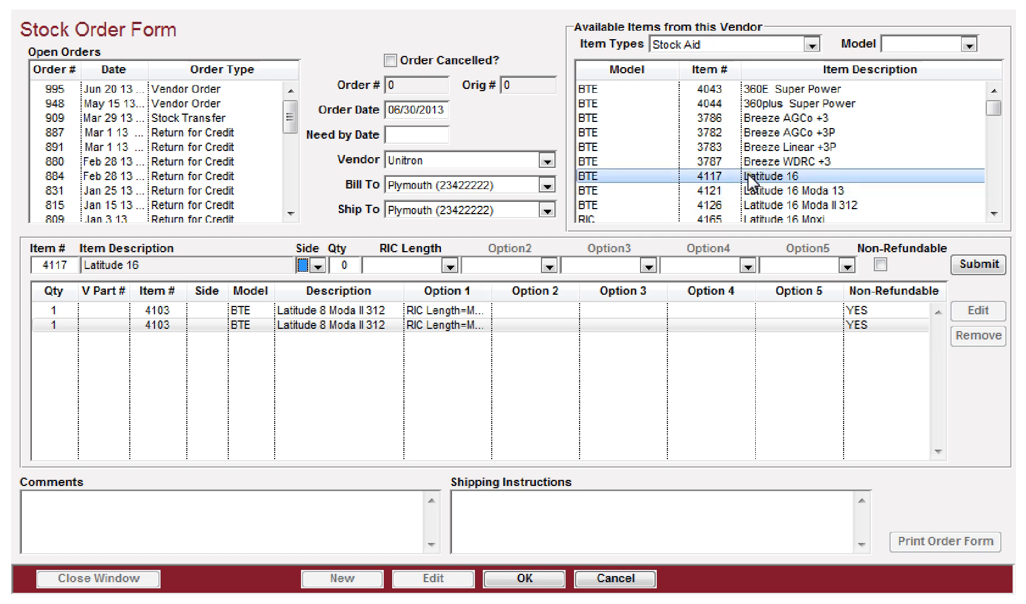
pyautogui.press('Tab')
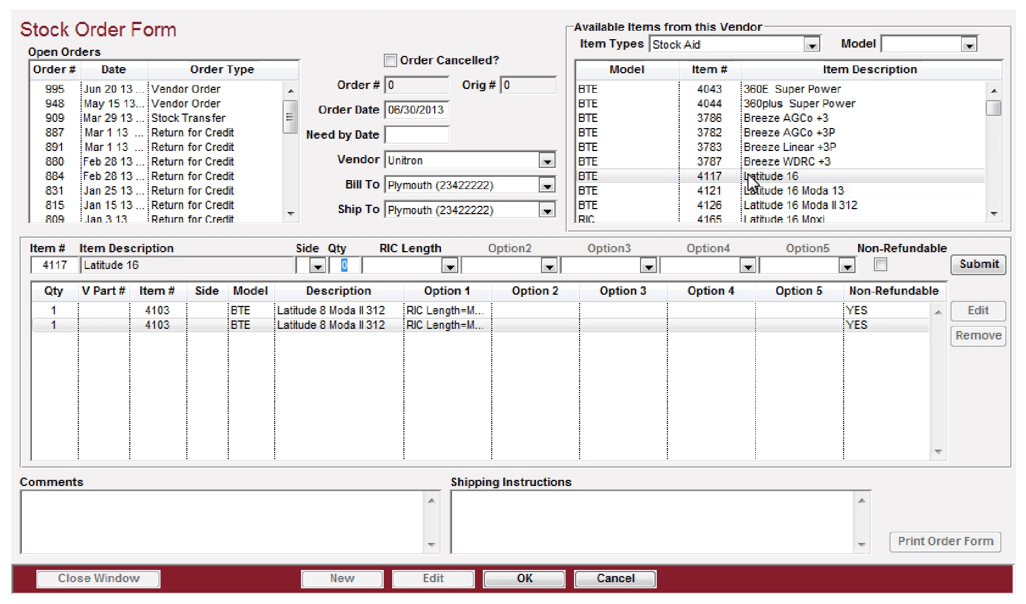
pyautogui.write('2')
pyautogui.press('Tab')
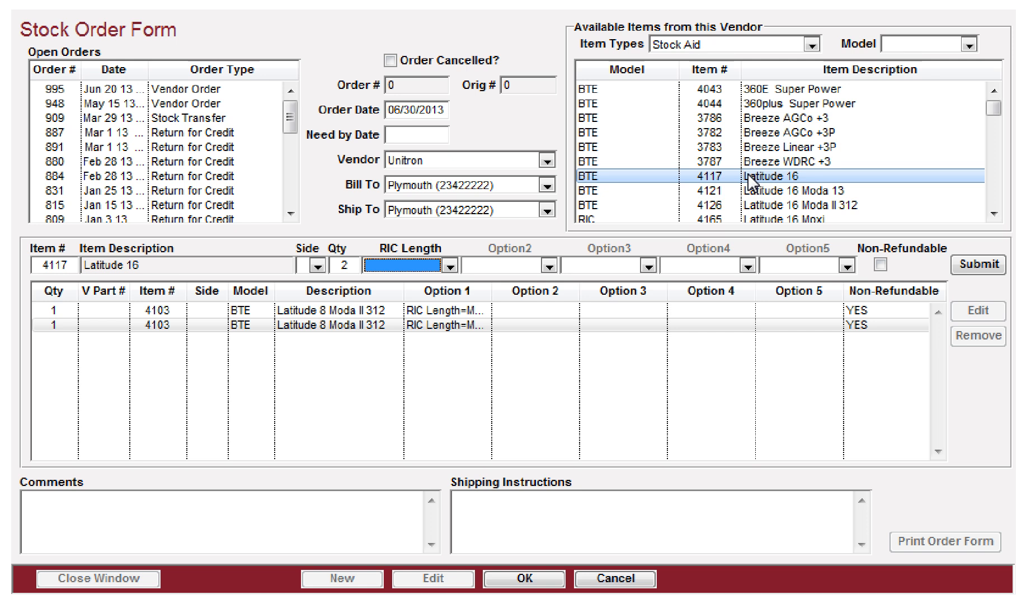
pyautogui.click(977, 262)
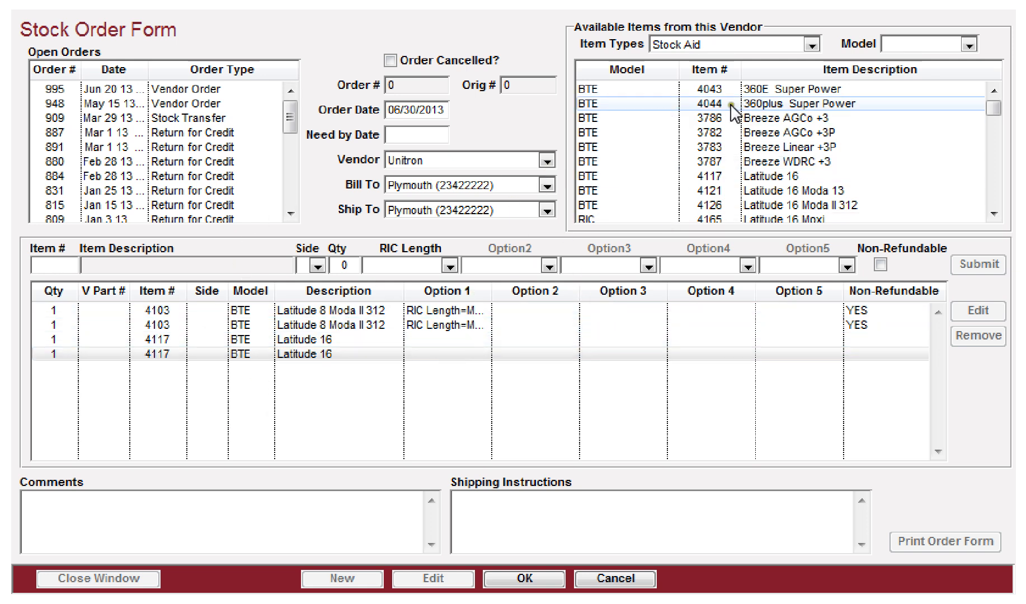
# Step: Switch to Batteries & Accessories items and add 2 uMic accessories to the order
pyautogui.click(704, 42)
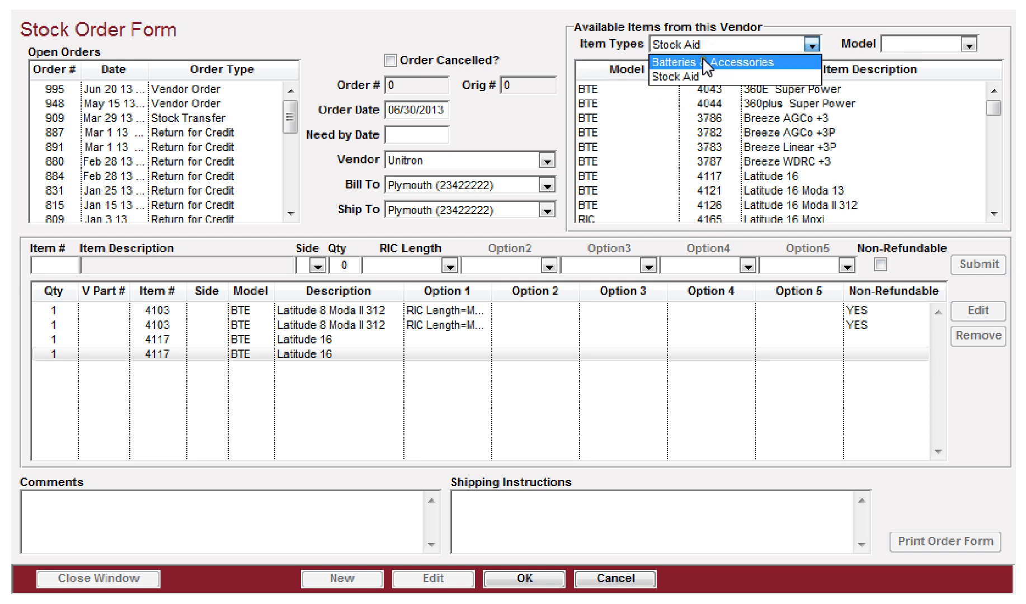
pyautogui.click(702, 62)
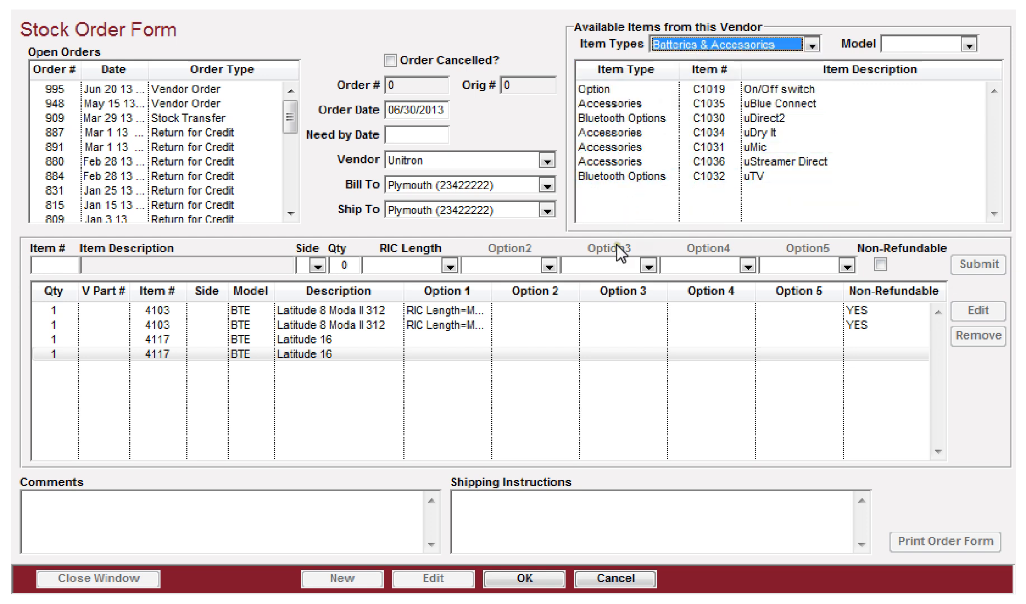
pyautogui.click(600, 150)
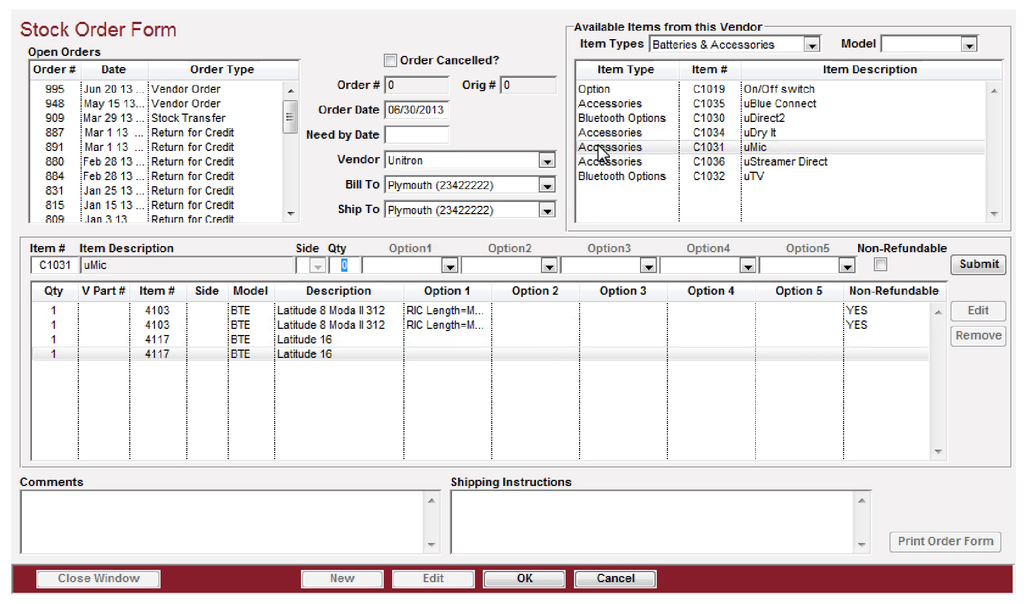
pyautogui.write('2')
pyautogui.press('Tab')
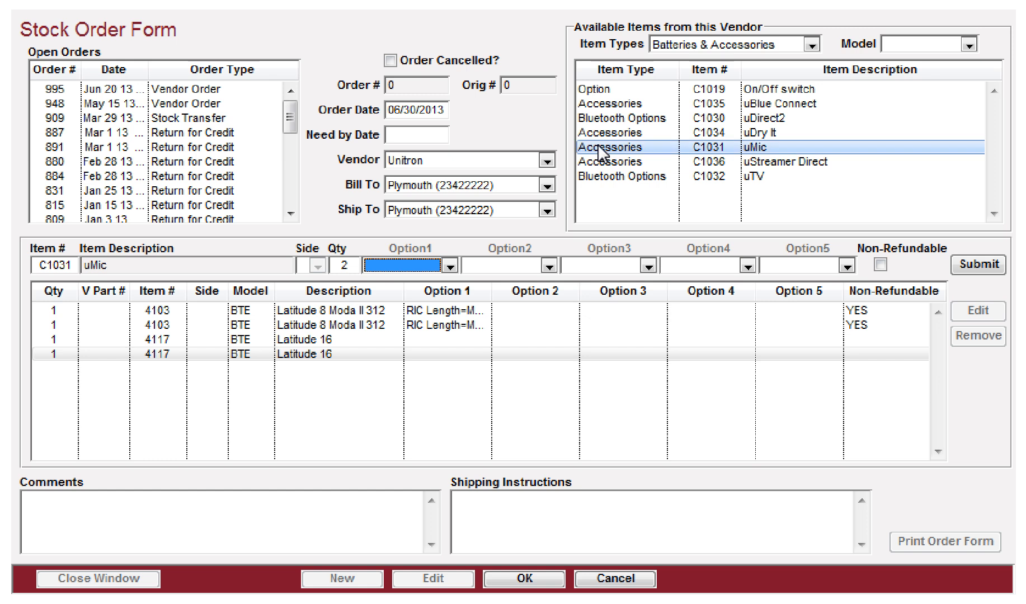
pyautogui.click(973, 260)
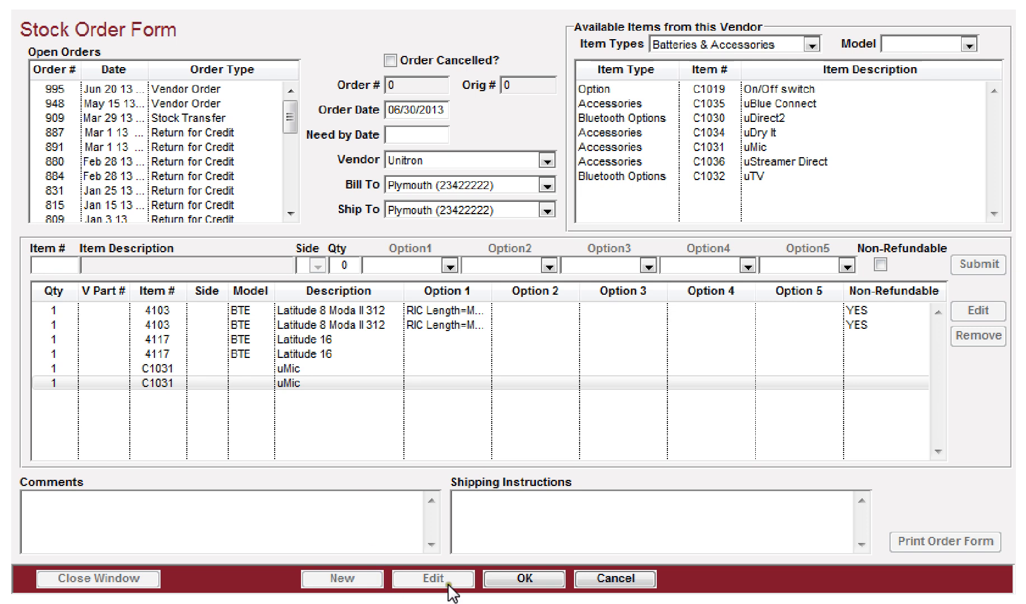
# Step: Enter the comment 'any comments' and shipping instructions 'or any shipping instructions', and save the stock order
pyautogui.click(133, 507)
pyautogui.write('any comments')
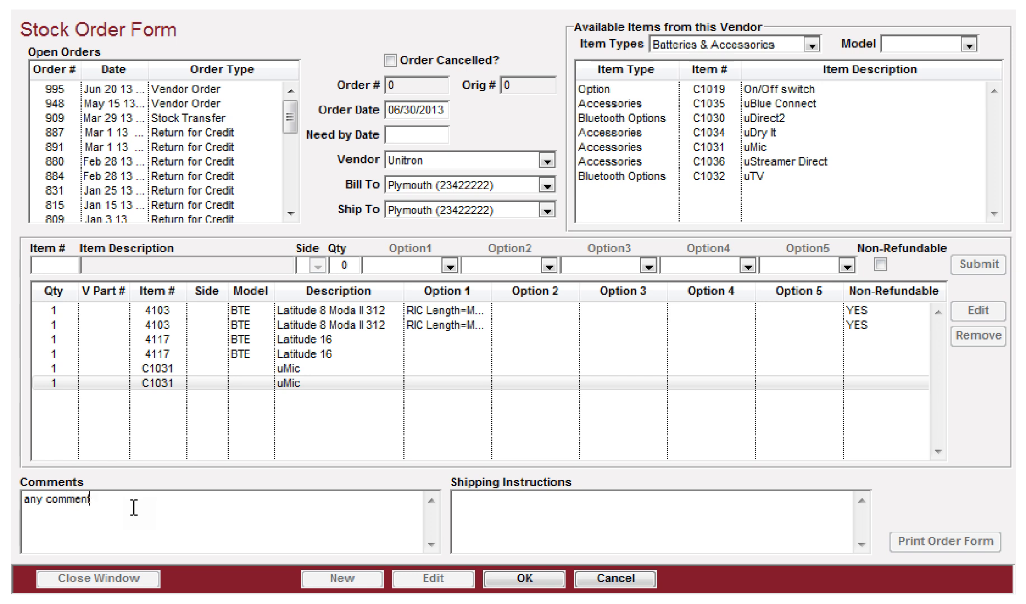
pyautogui.press('Tab')
pyautogui.write('or any shippin')
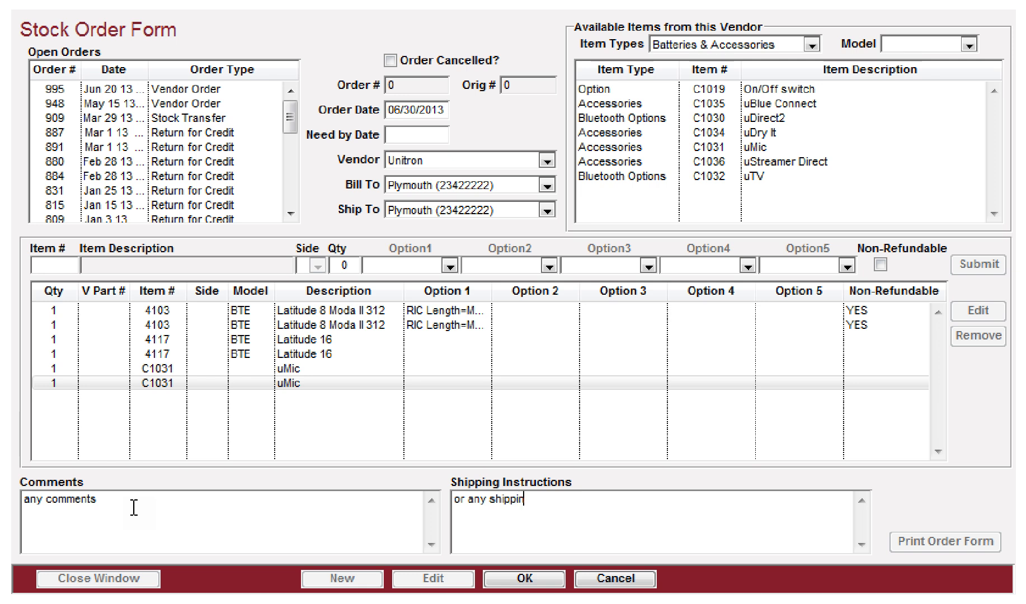
pyautogui.write('g instructions')
pyautogui.click(525, 582)
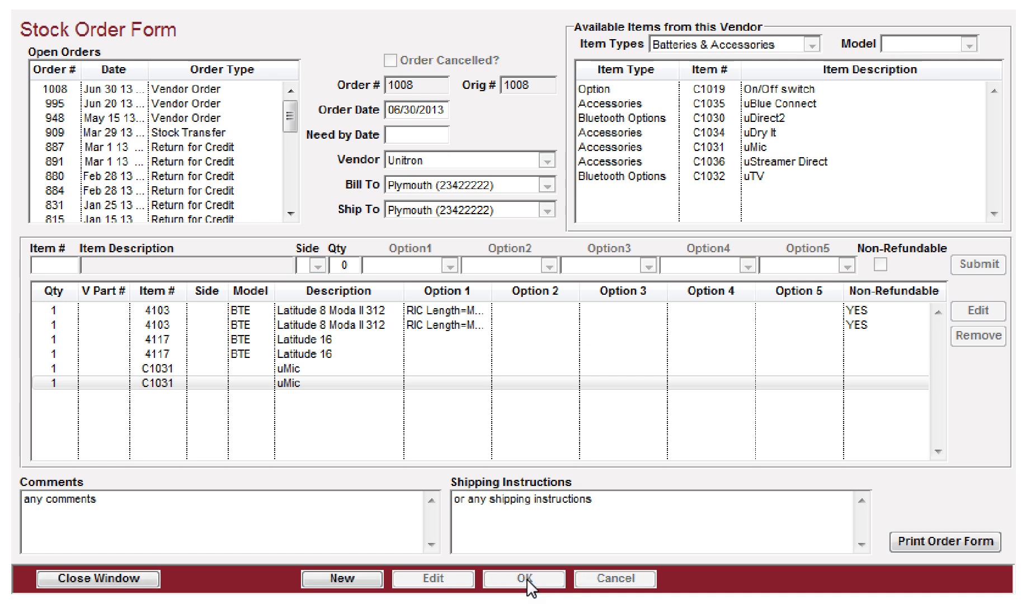
# Step: Preview the printable stock order form and close the preview
pyautogui.click(948, 543)
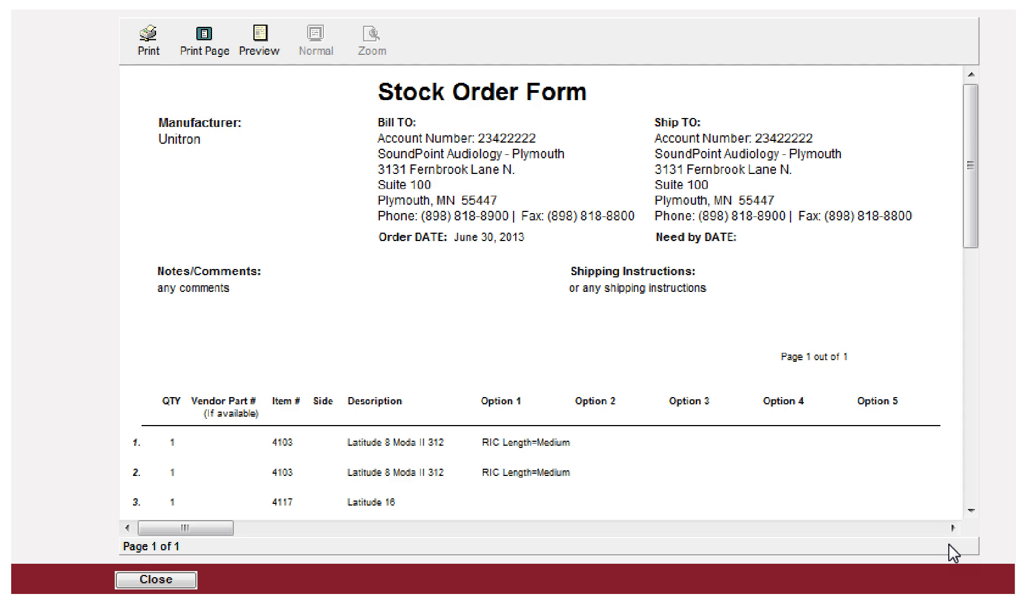
pyautogui.scroll(-3, 480, 311)
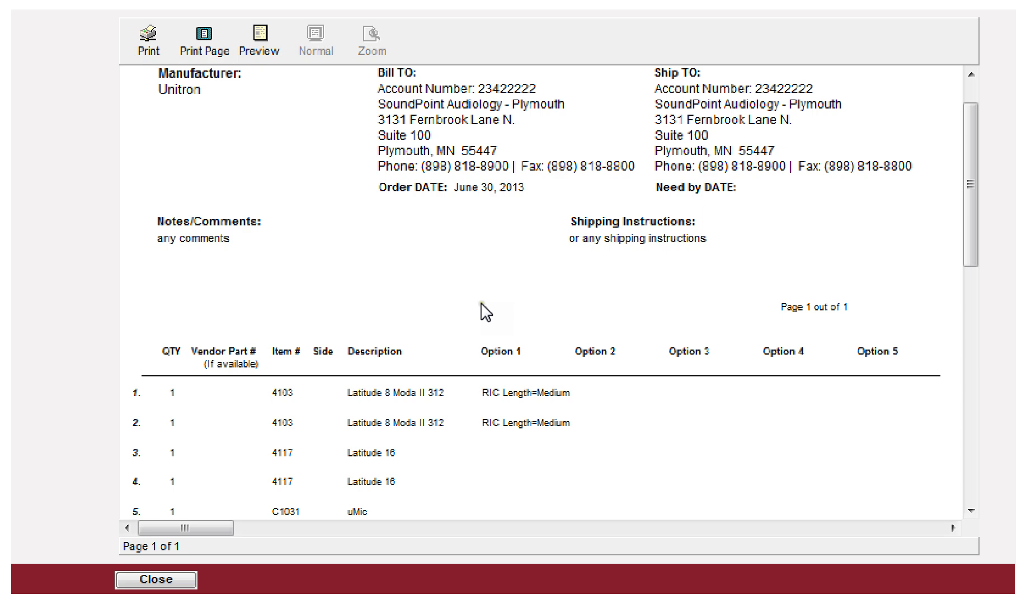
pyautogui.click(154, 579)
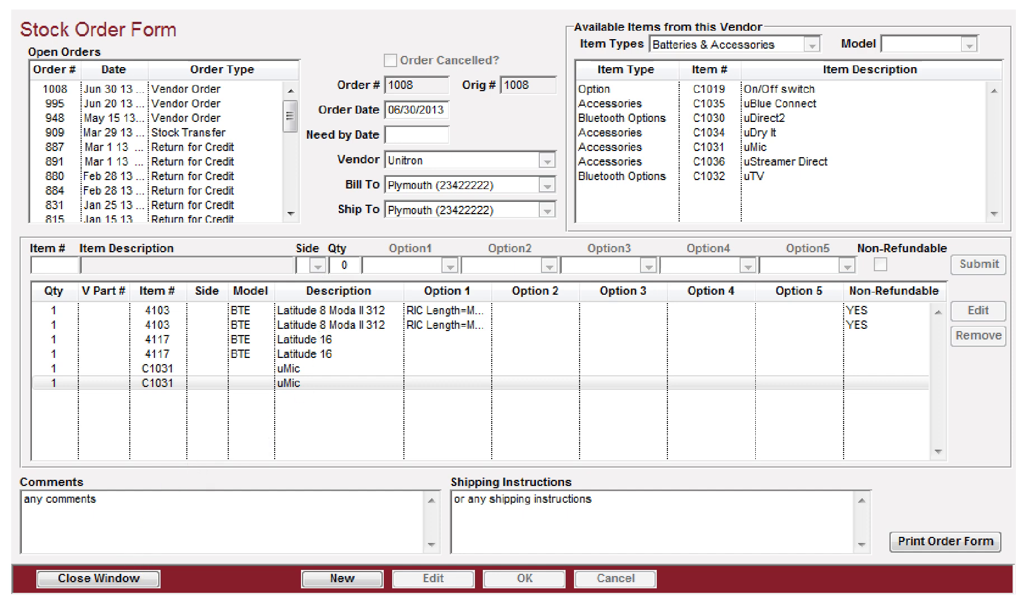
# Step: Close the stock order form, open Stock Order Receiving, and begin receiving order 1008
pyautogui.click(94, 580)
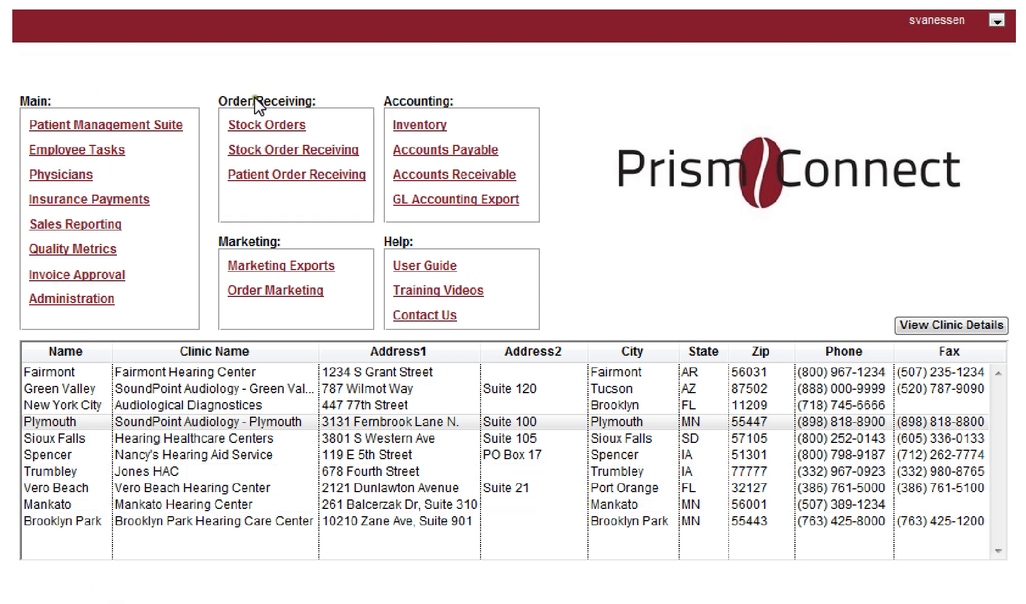
pyautogui.click(285, 151)
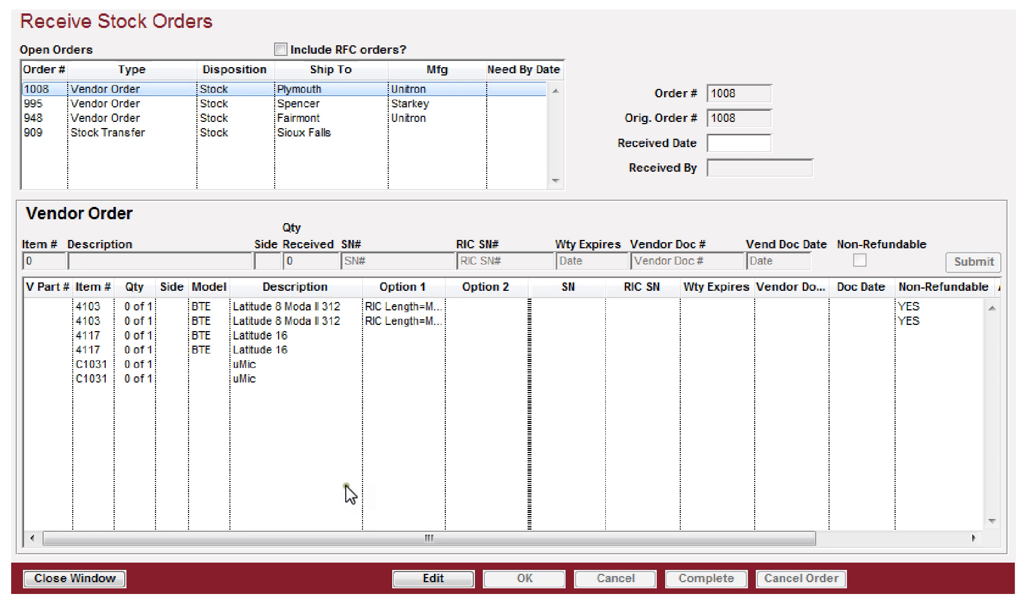
pyautogui.click(419, 579)
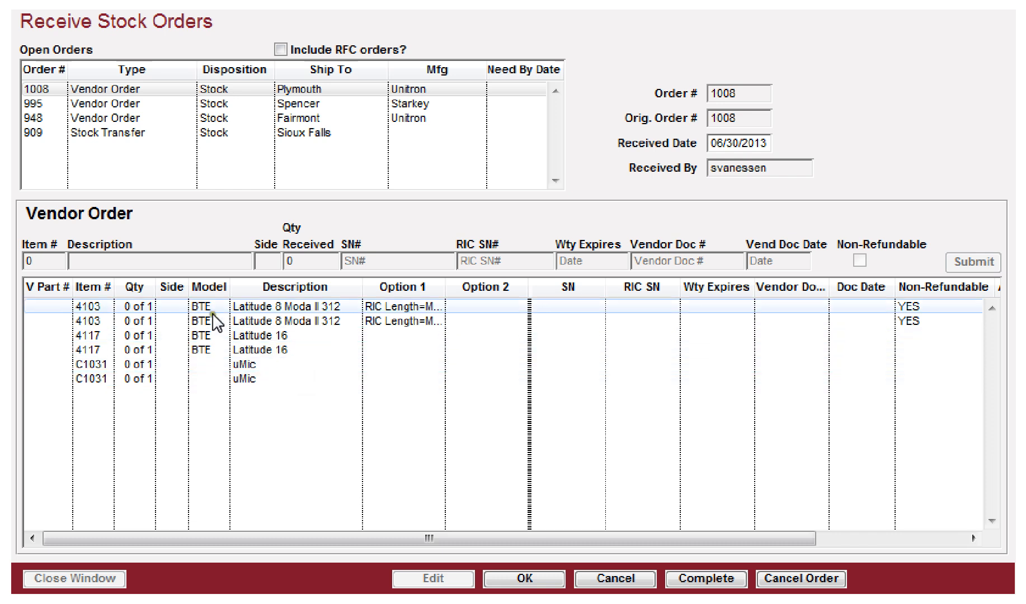
pyautogui.click(276, 309)
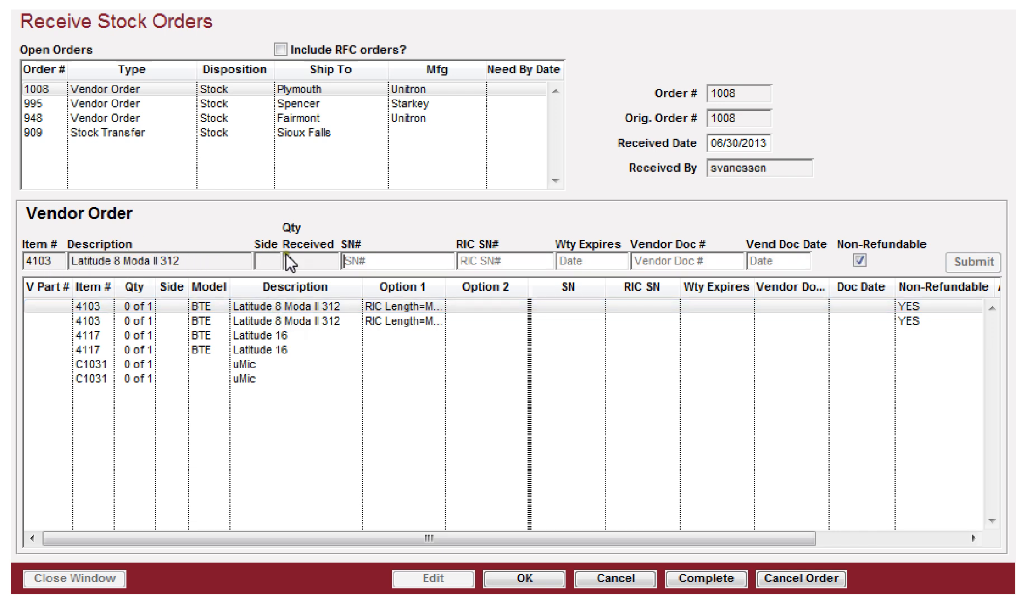
pyautogui.click(373, 267)
pyautogui.write('1008-001')
pyautogui.press('Tab')
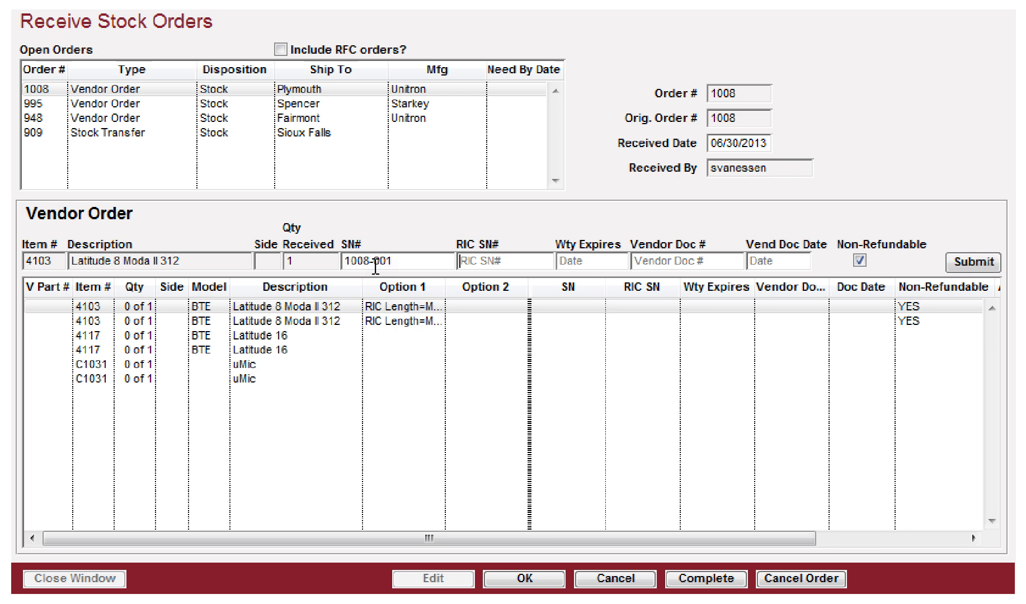
pyautogui.press('Tab')
pyautogui.write('063014')
pyautogui.press('Tab')
pyautogui.write('2013')
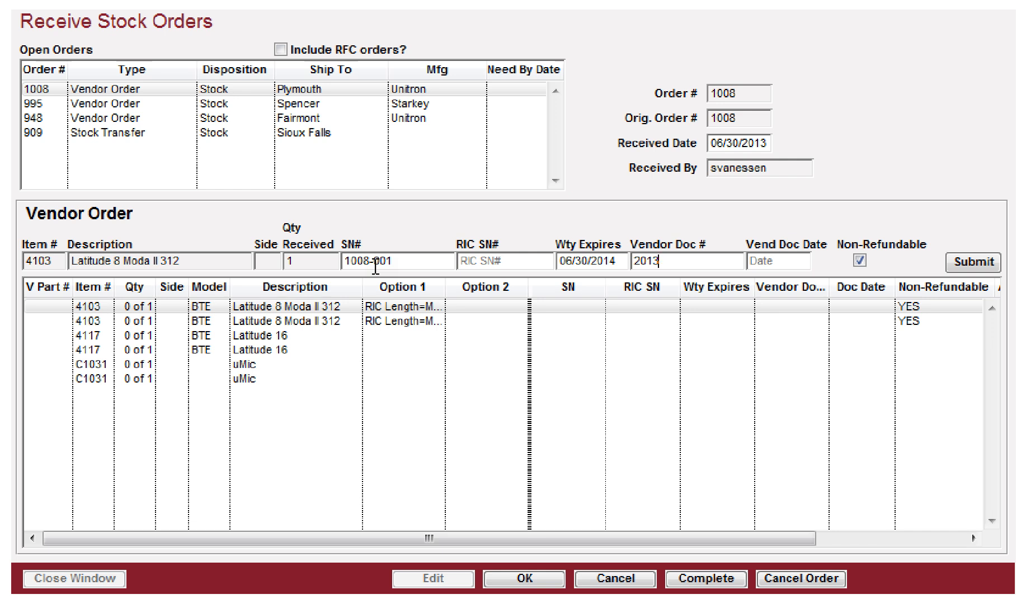
pyautogui.write('-0630-03')
pyautogui.press('Tab')
pyautogui.write('30')
pyautogui.press('Tab')
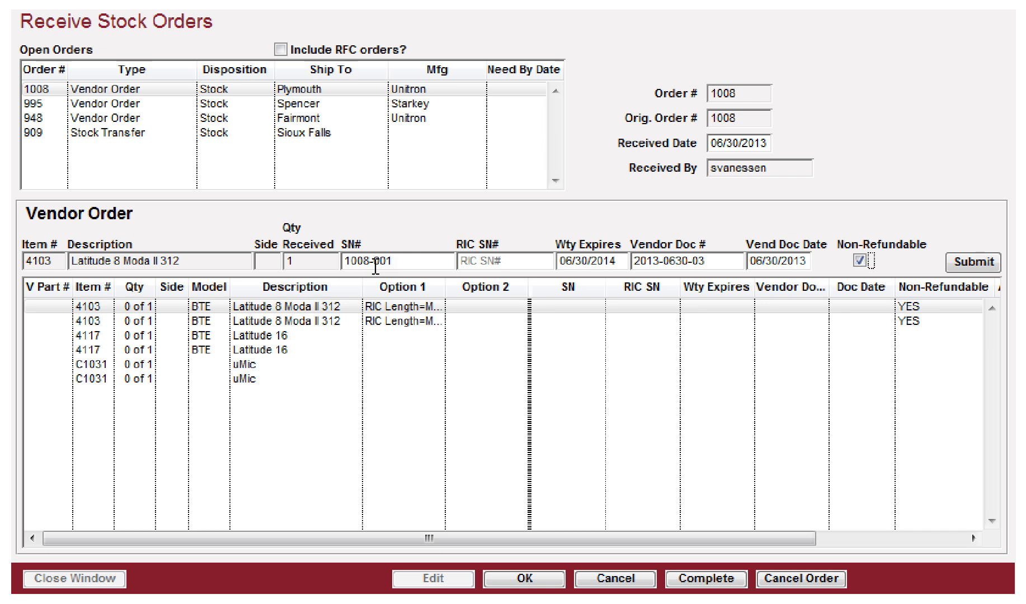
pyautogui.press('space')
pyautogui.press('space')
pyautogui.press('Tab')
pyautogui.press('space')
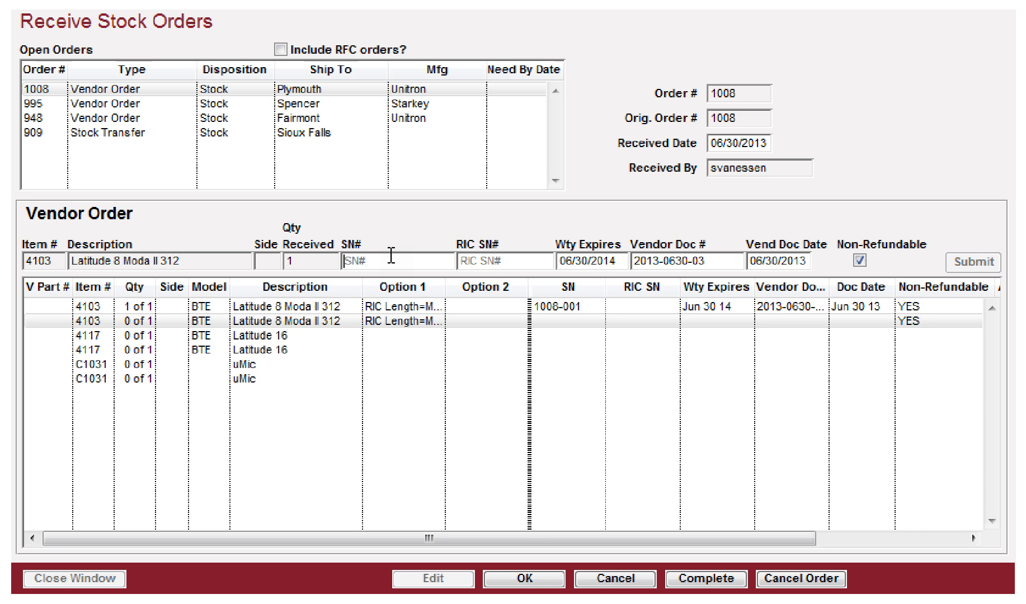
# Step: Receive the second Latitude 8 Moda II 312 with serial number 1008-002
pyautogui.write('1008-002')
pyautogui.press('Tab')
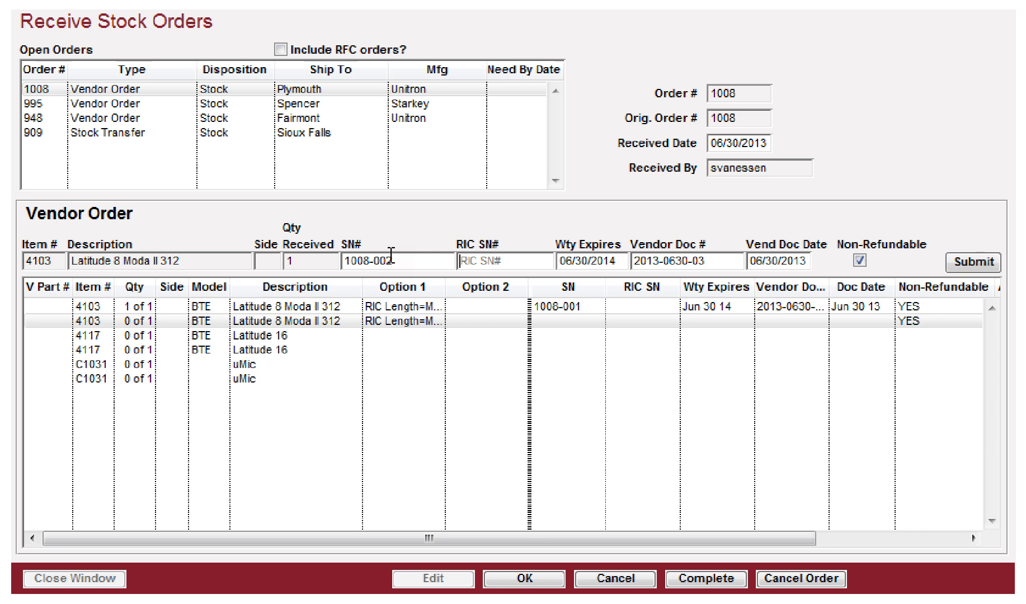
pyautogui.write('1')
pyautogui.press('BackSpace')
pyautogui.press('Tab')
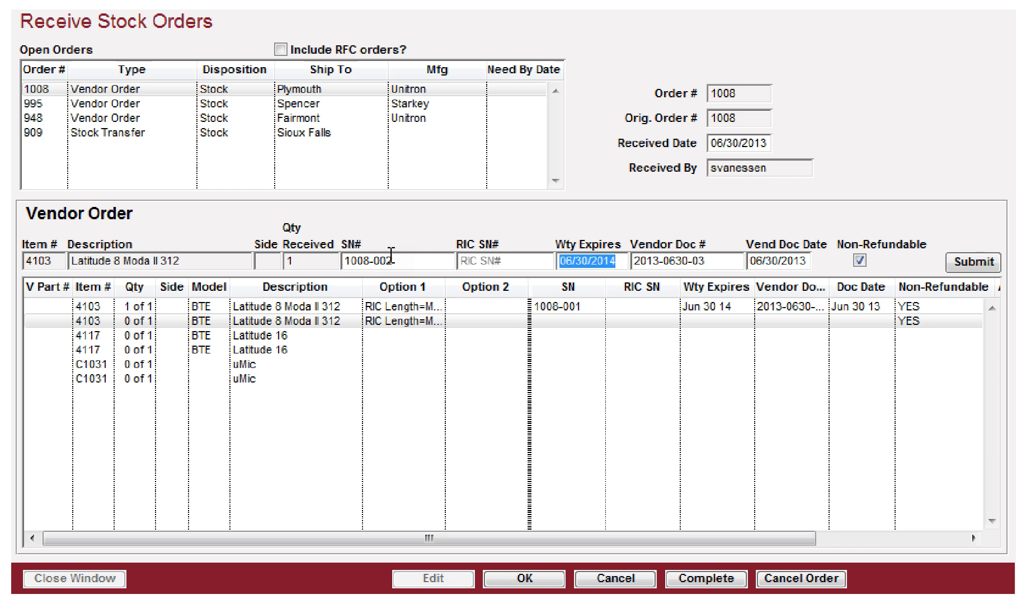
pyautogui.press('Return')
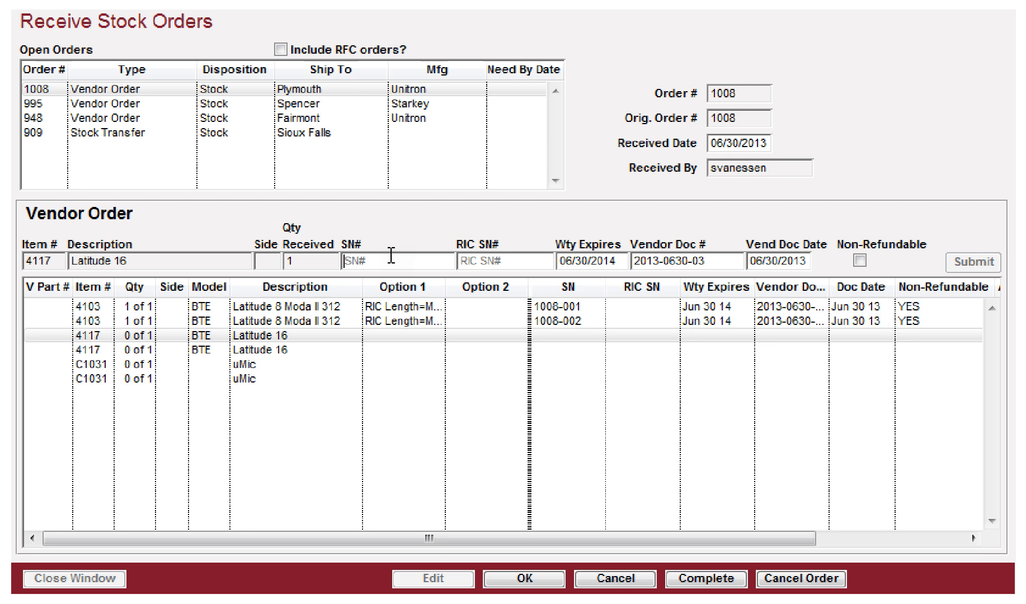
# Step: Receive both Latitude 16 hearing aids with serial numbers 1008-003 and 1008-004
pyautogui.write('1008-003')
pyautogui.press('Tab')
pyautogui.press('Return')
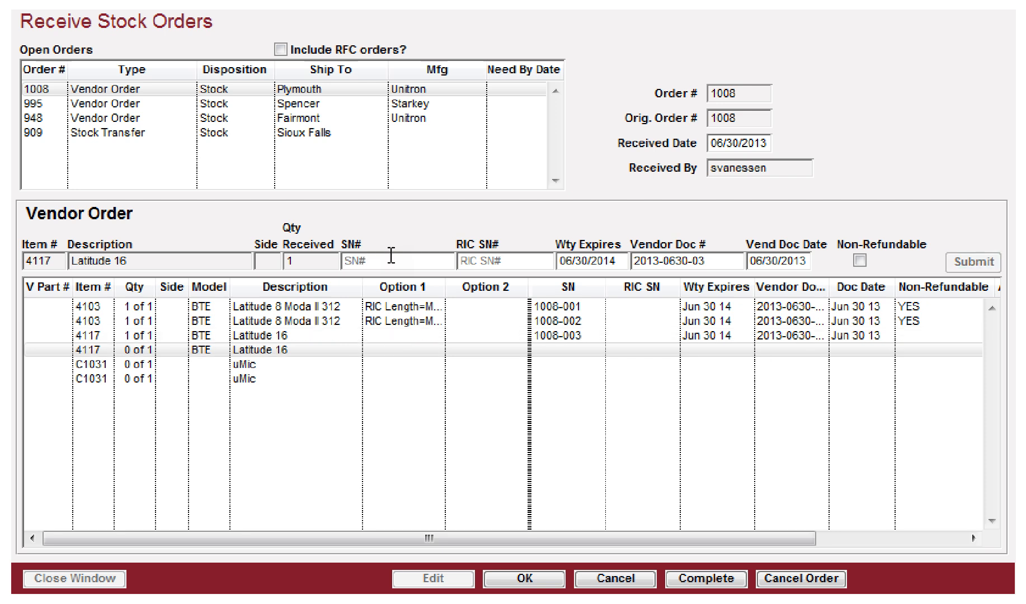
pyautogui.write('1008-004')
pyautogui.press('Tab')
pyautogui.press('Return')
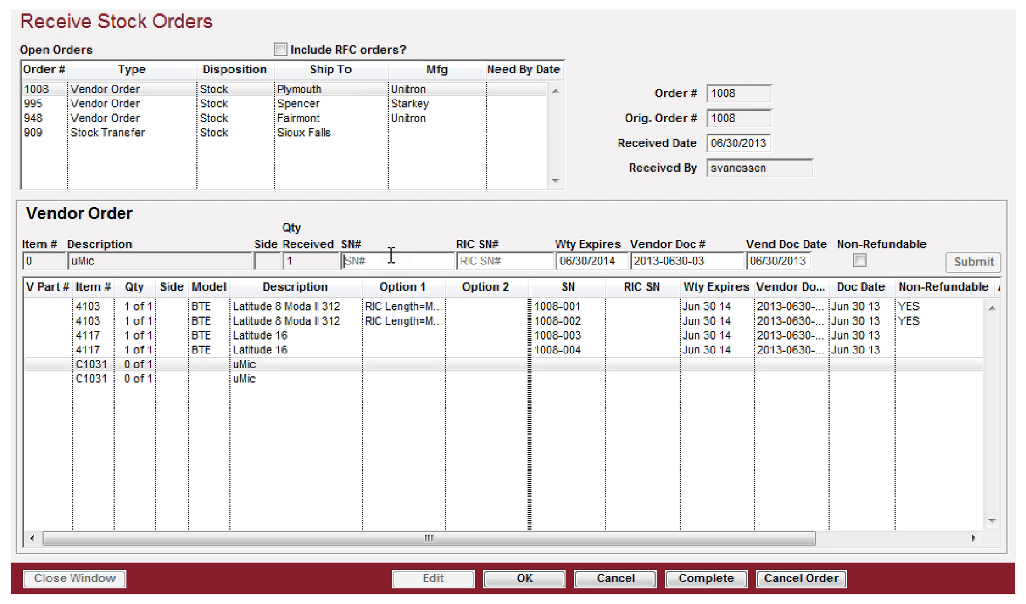
# Step: Receive both uMic accessories with serial numbers 1008-1001 and 1008-1002
pyautogui.write('1008-1004')
pyautogui.press('Tab')
pyautogui.press('Tab')
pyautogui.press('Return')
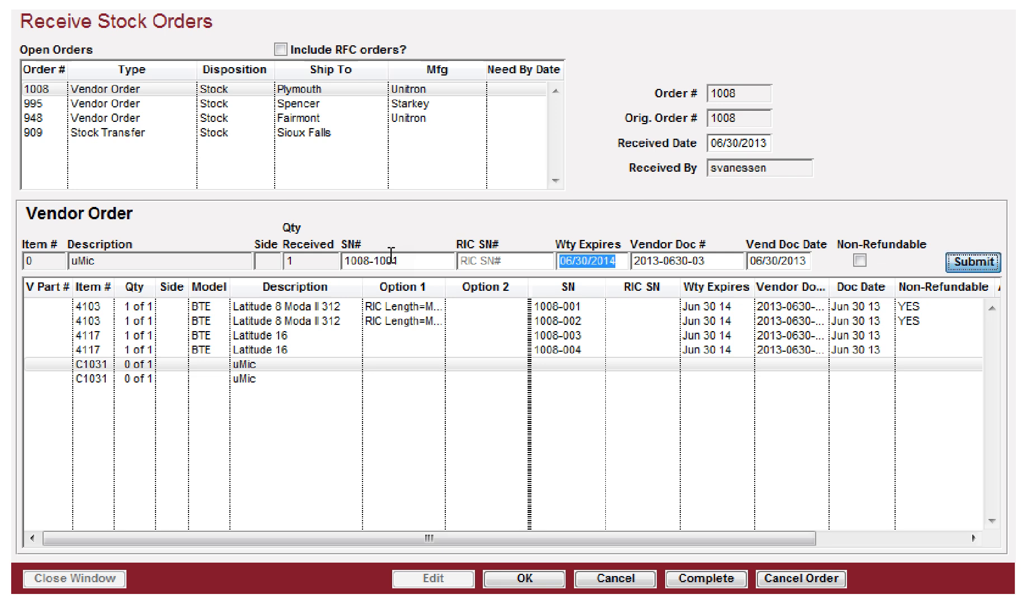
pyautogui.write('100810')
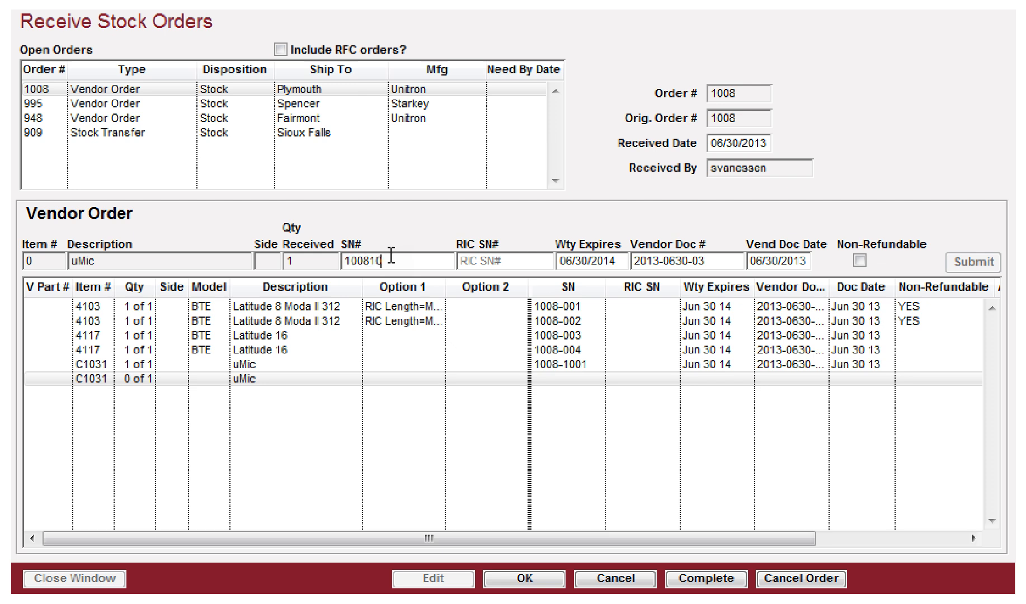
pyautogui.press('BackSpace')
pyautogui.press('BackSpace')
pyautogui.write('-1002')
pyautogui.press('Tab')
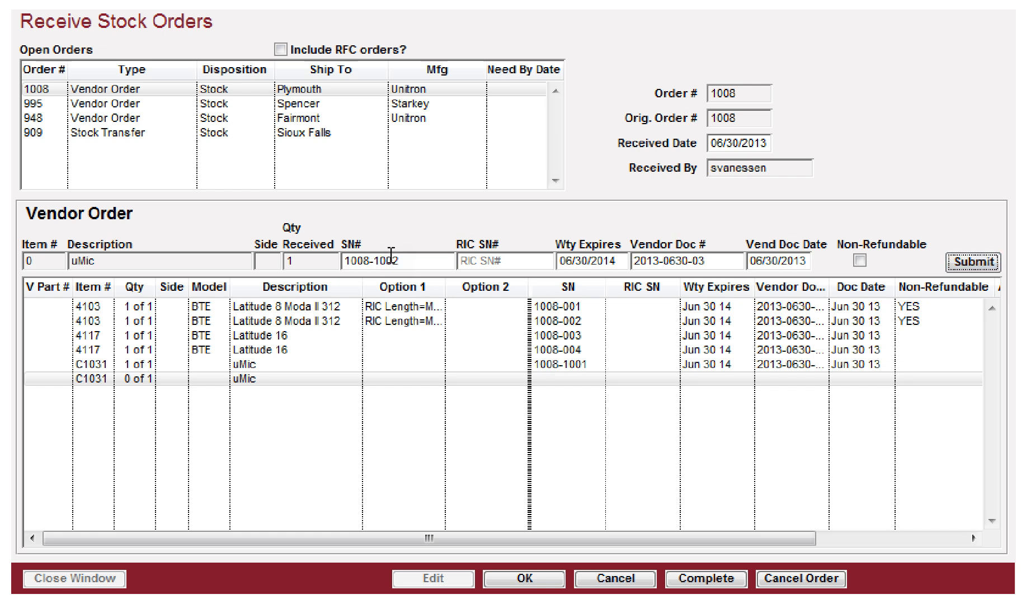
pyautogui.press('Return')
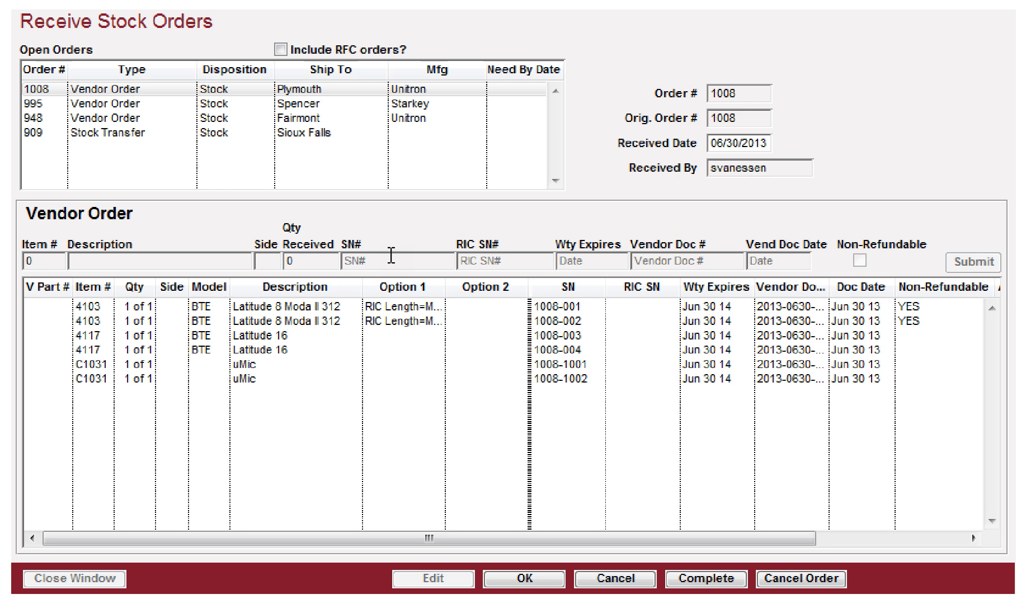
# Step: Complete and save the receipt of order 1008, then close the receiving window
pyautogui.click(695, 576)
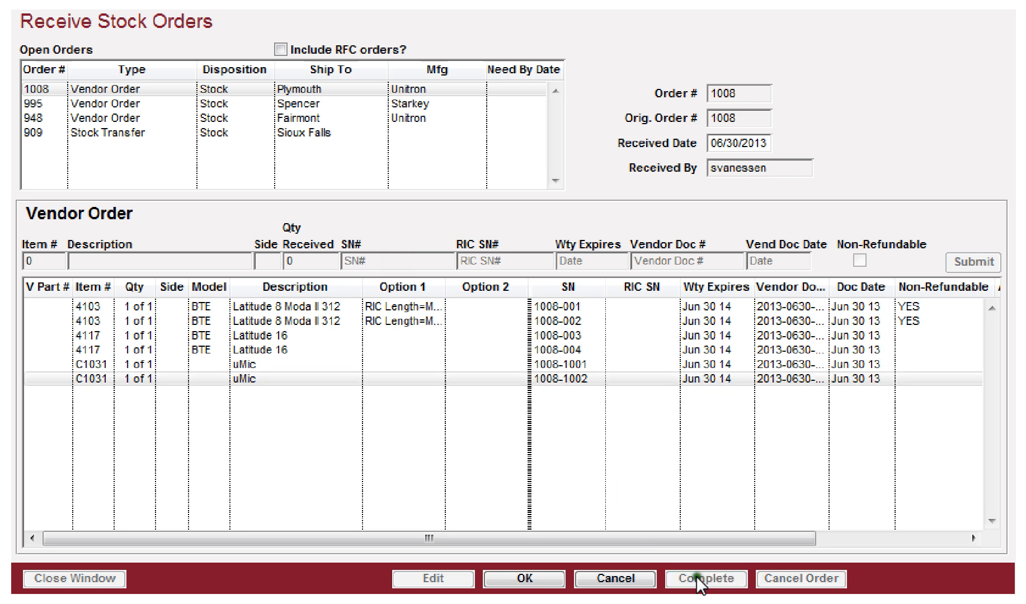
pyautogui.click(515, 579)
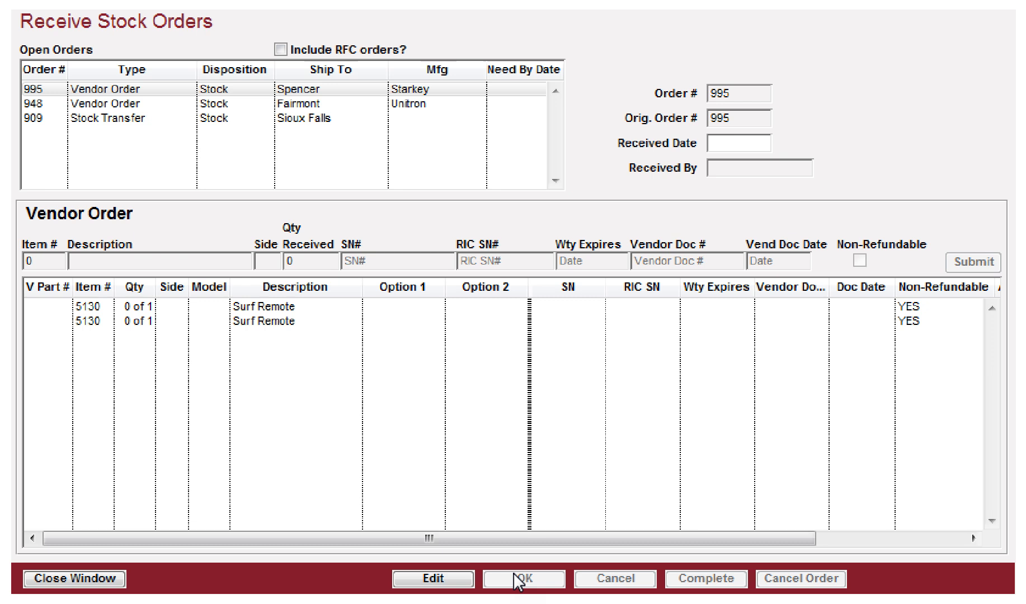
pyautogui.click(42, 579)
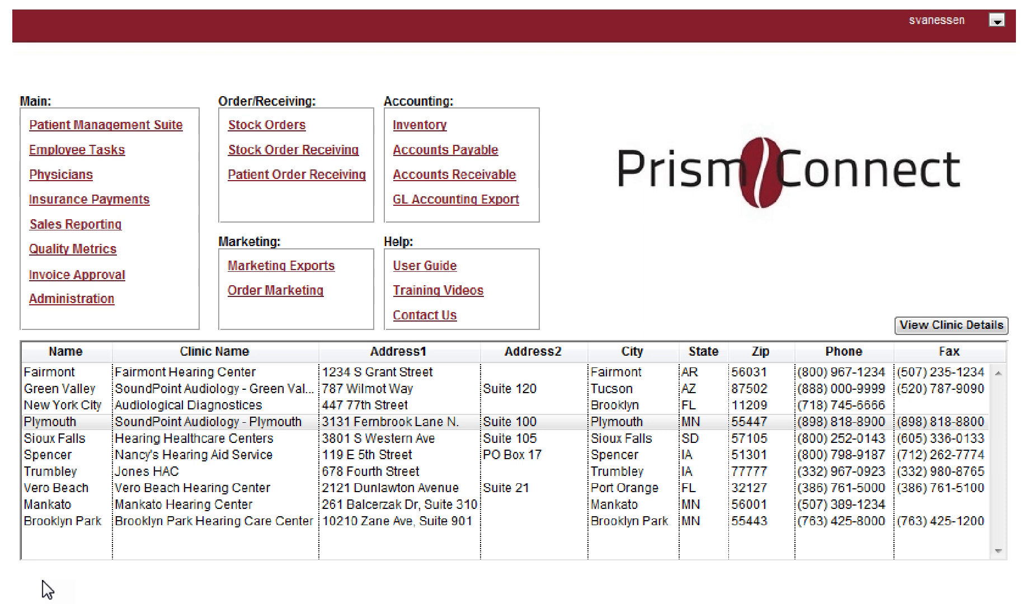
# Step: Open the Patient Management Suite, look up a patient by their ID, and go to their orders
pyautogui.click(96, 125)
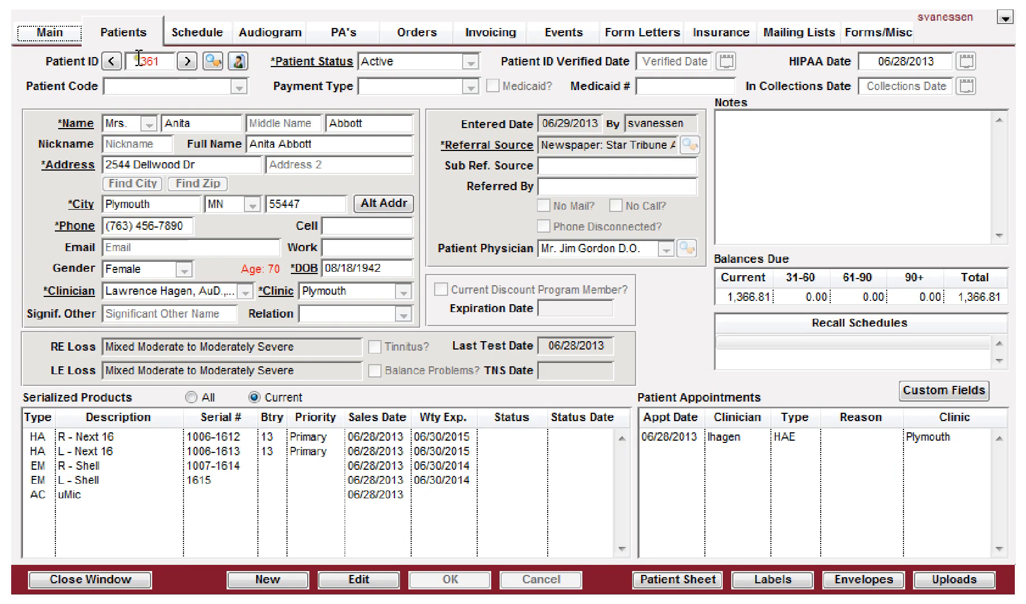
pyautogui.doubleClick(139, 59)
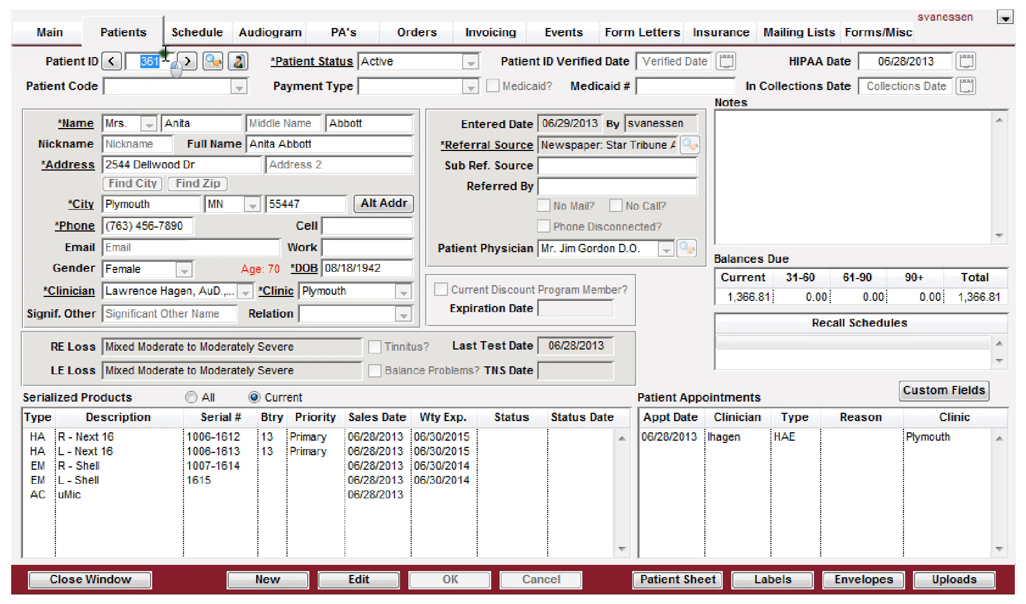
pyautogui.write('58')
pyautogui.press('Return')
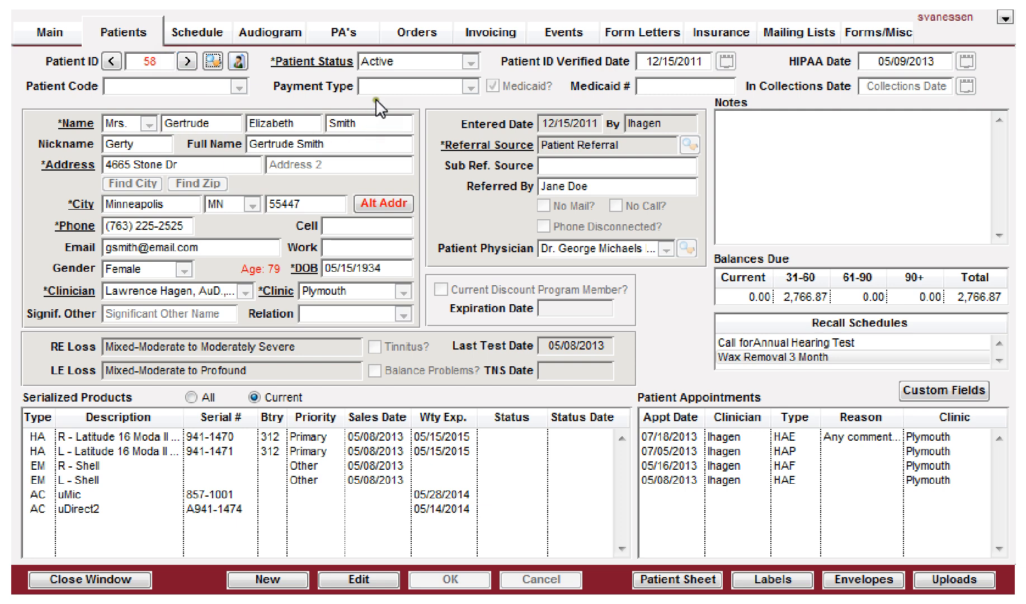
pyautogui.click(414, 33)
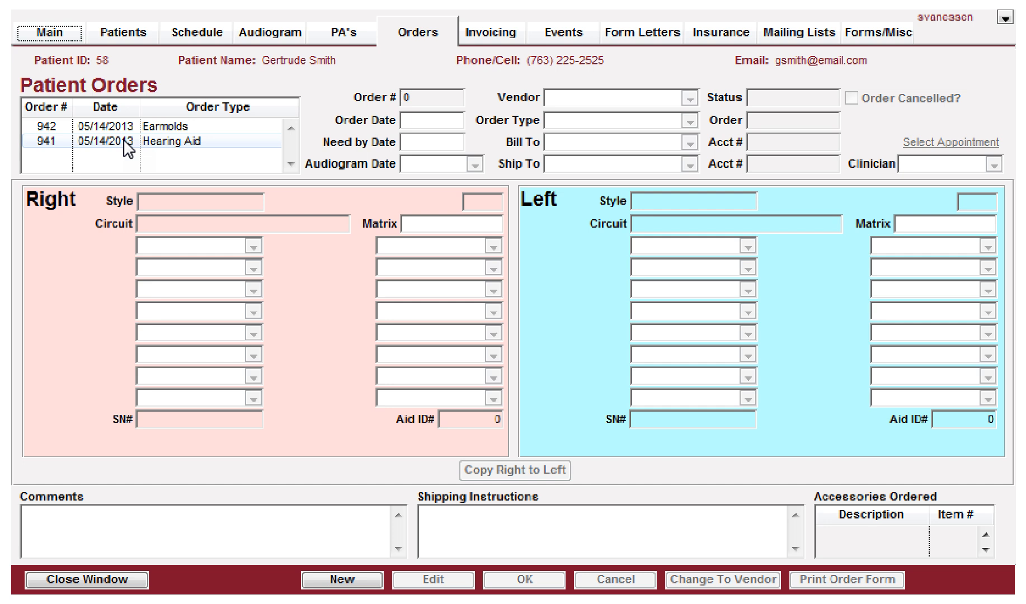
# Step: Start a new patient order and set its vendor to Unitron
pyautogui.click(337, 585)
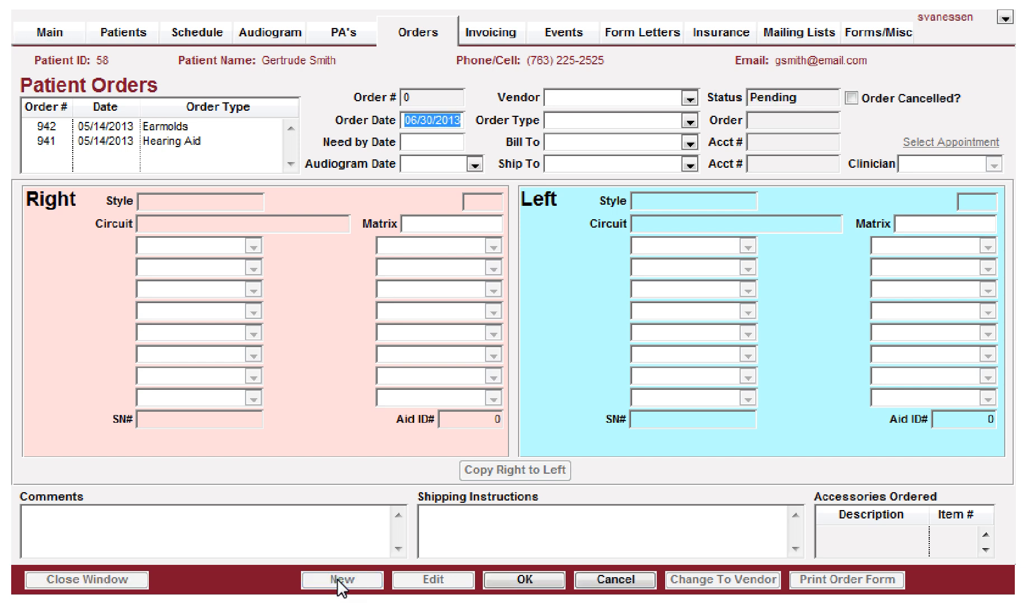
pyautogui.press('Tab')
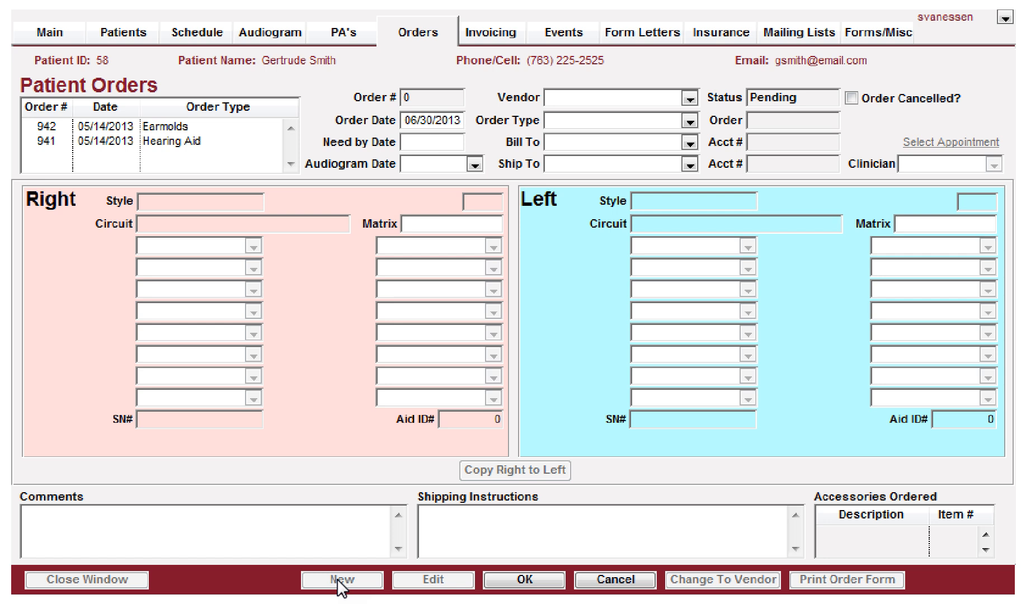
pyautogui.press('Tab')
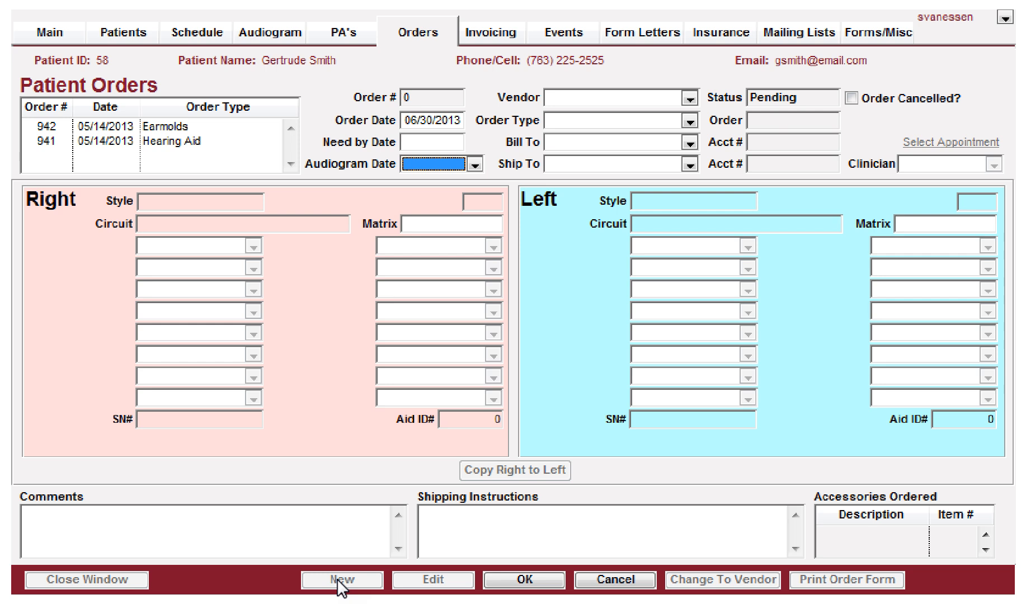
pyautogui.click(462, 162)
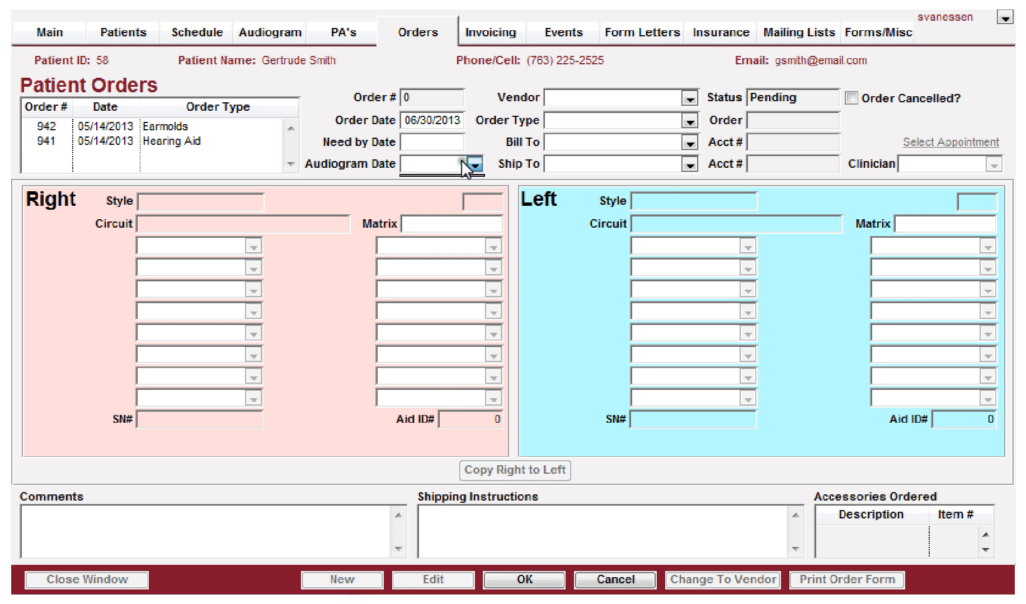
pyautogui.click(472, 164)
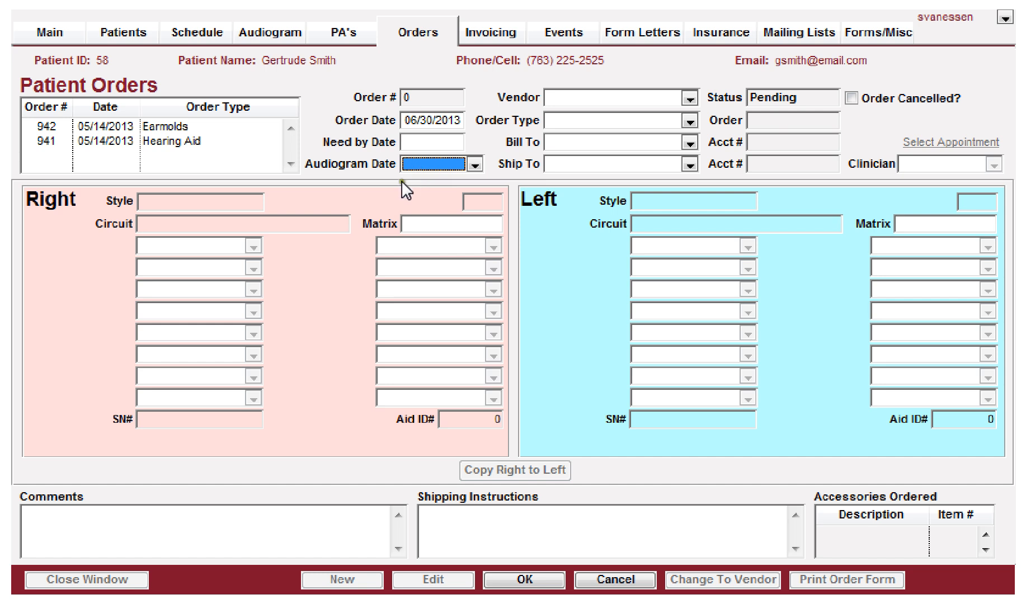
pyautogui.click(416, 164)
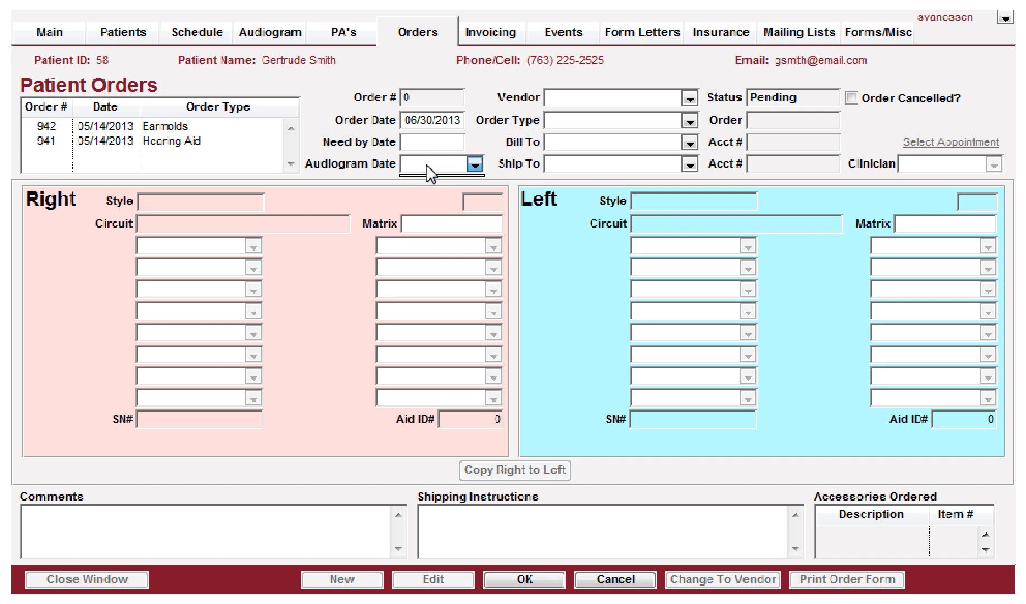
pyautogui.press('Tab')
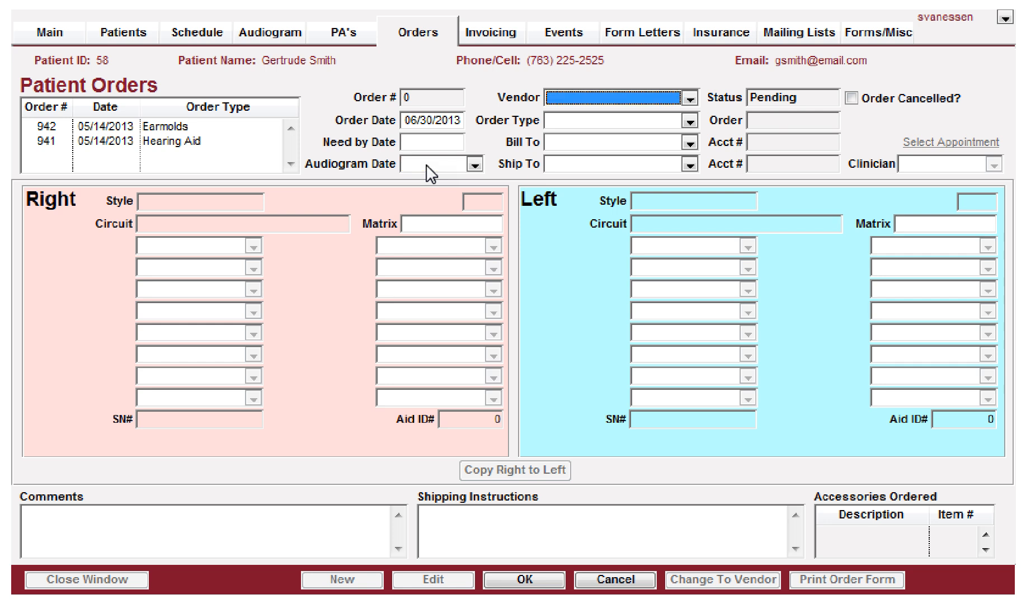
pyautogui.click(579, 100)
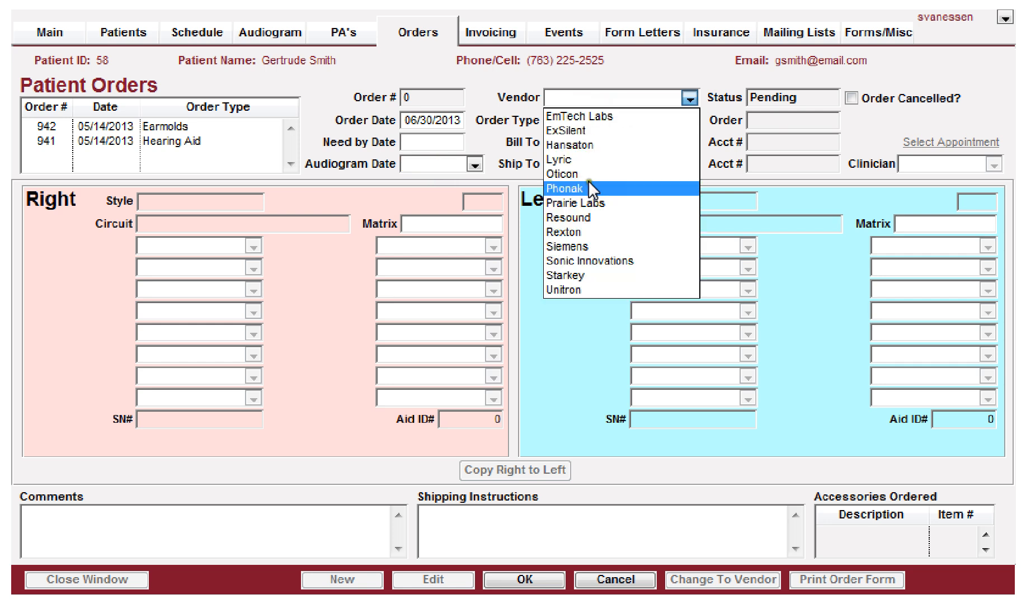
pyautogui.click(569, 288)
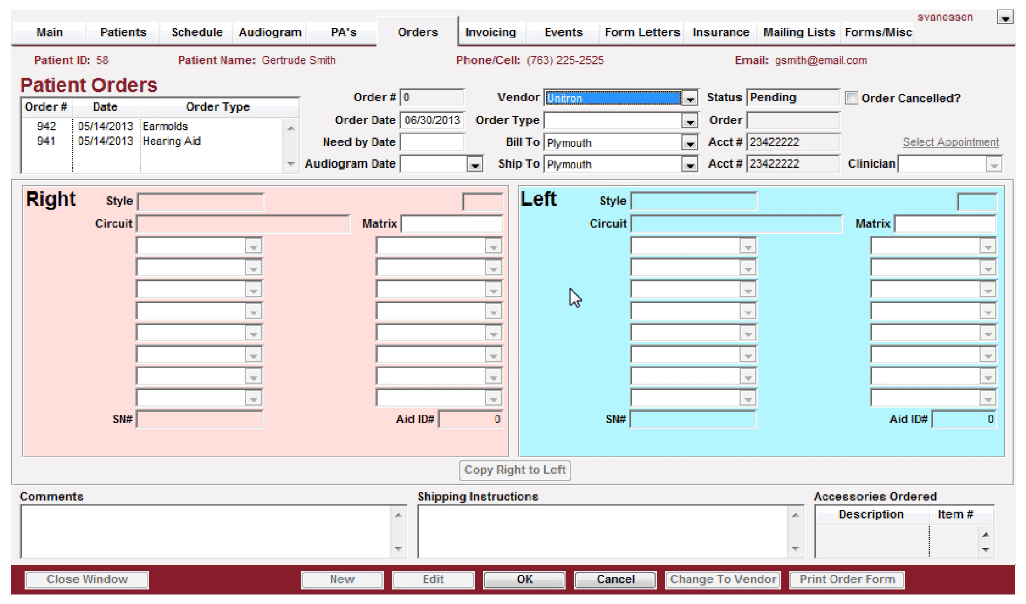
# Step: Set the order type to Repair
pyautogui.press('Tab')
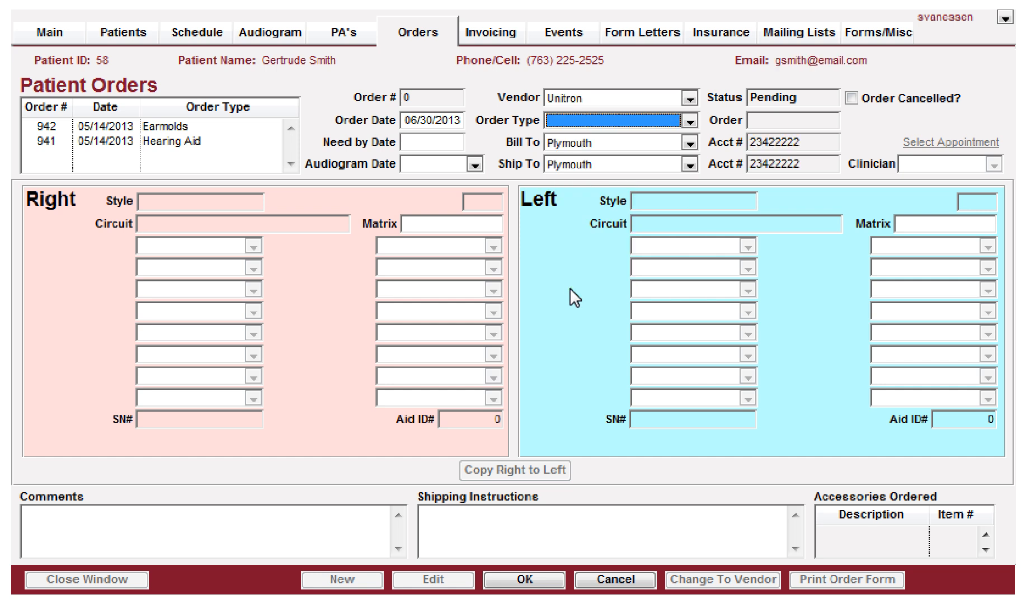
pyautogui.click(581, 122)
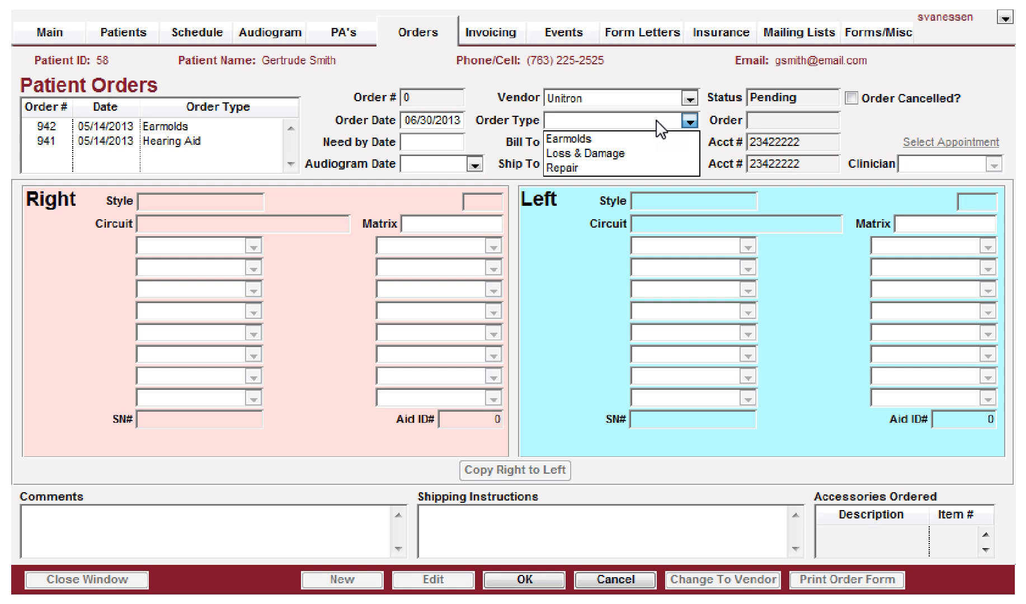
pyautogui.press('r')
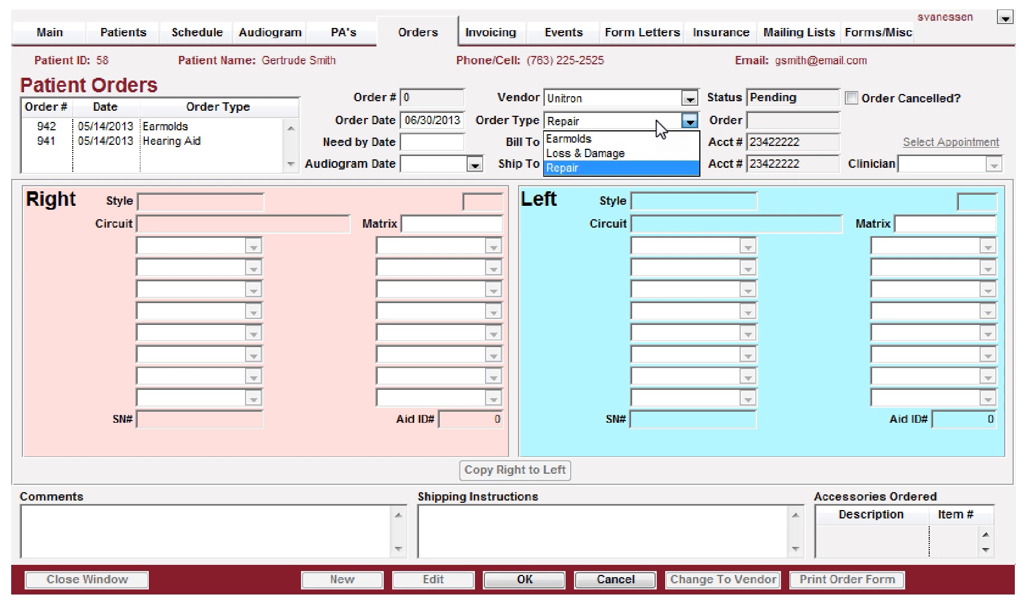
pyautogui.press('Return')
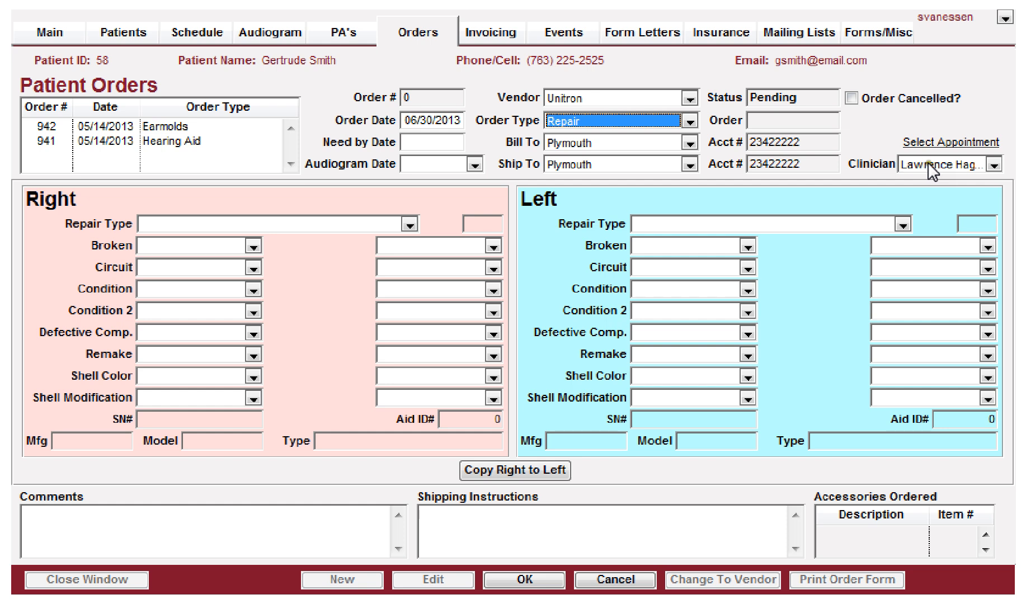
# Step: Link the repair to the Jul 18 13 appointment through Select Appointment
pyautogui.click(993, 165)
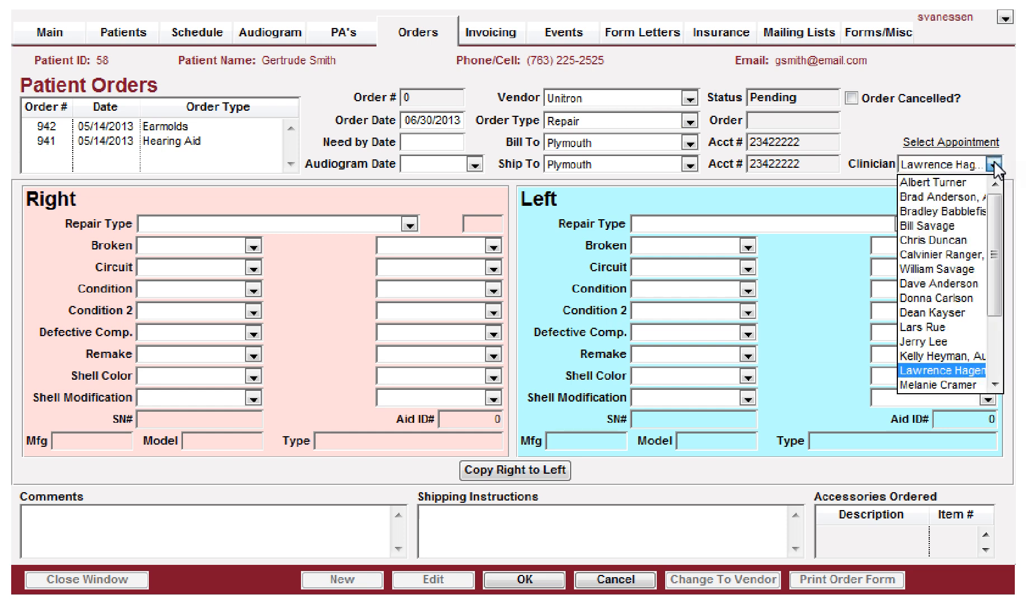
pyautogui.click(994, 165)
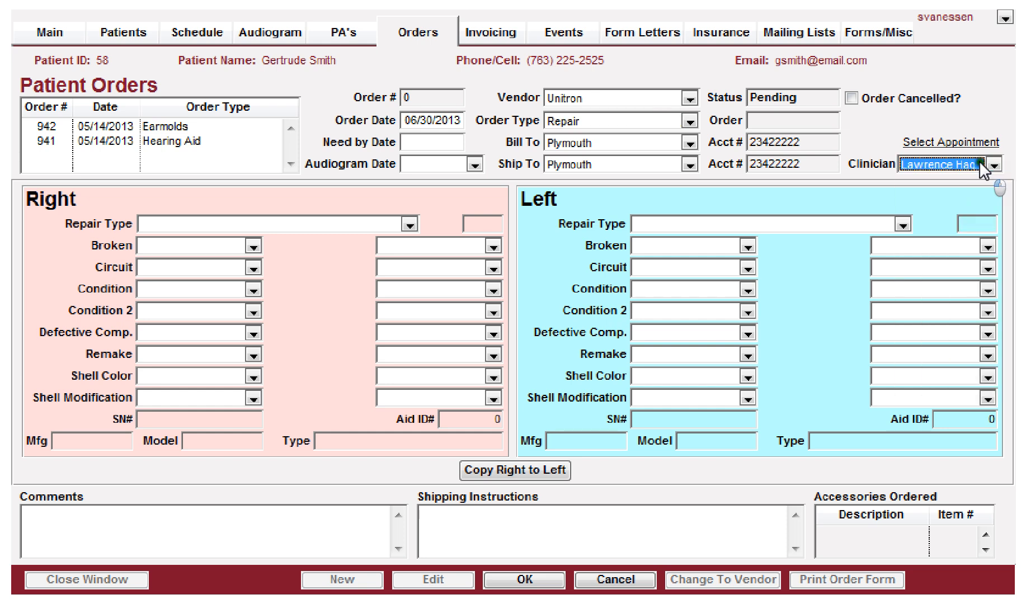
pyautogui.click(935, 144)
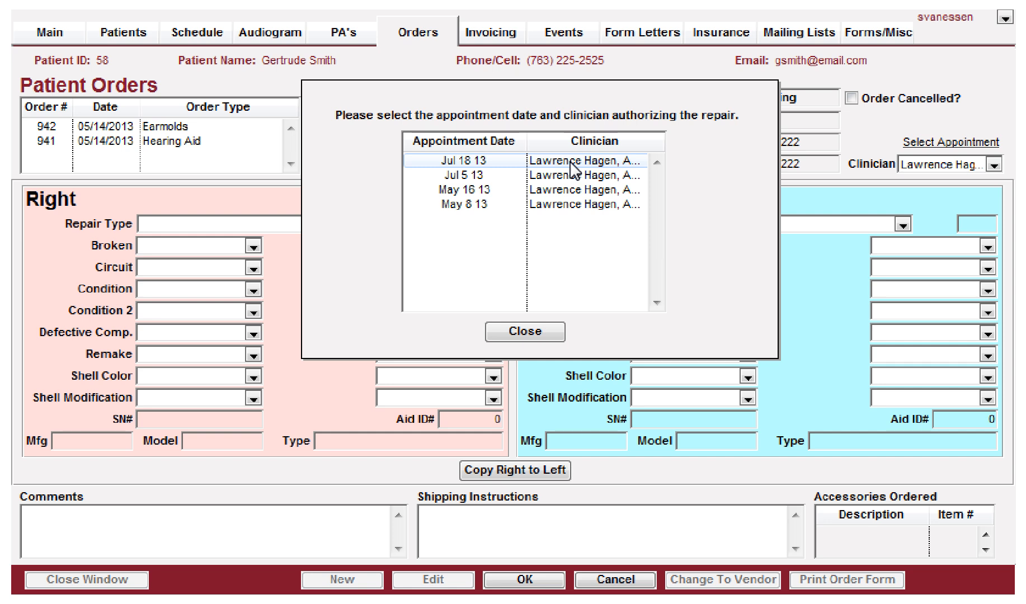
pyautogui.doubleClick(489, 162)
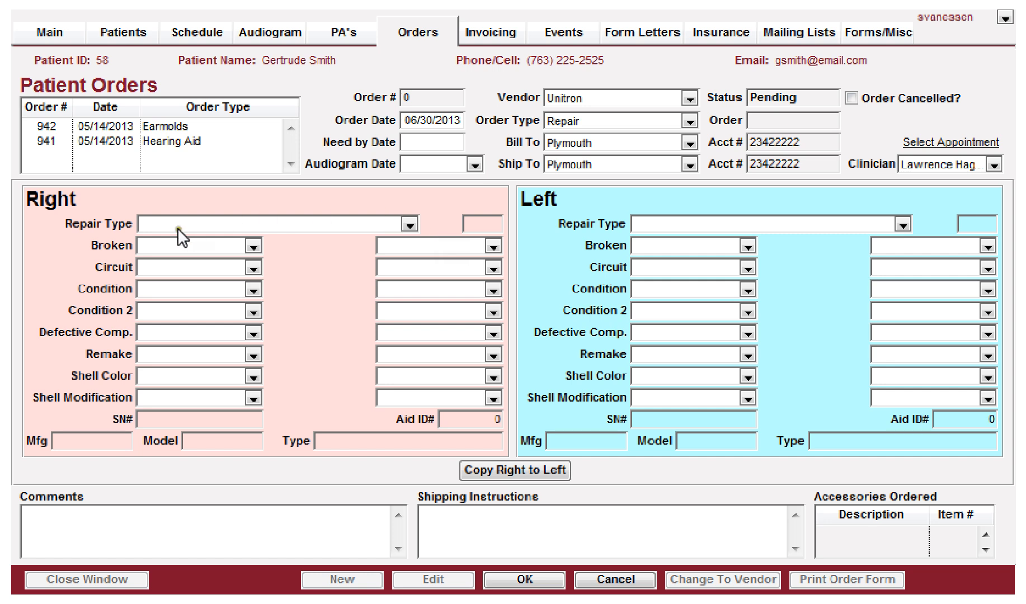
# Step: Set the right side's repair type to Repair 12 month warranty
pyautogui.click(204, 225)
pyautogui.click(203, 223)
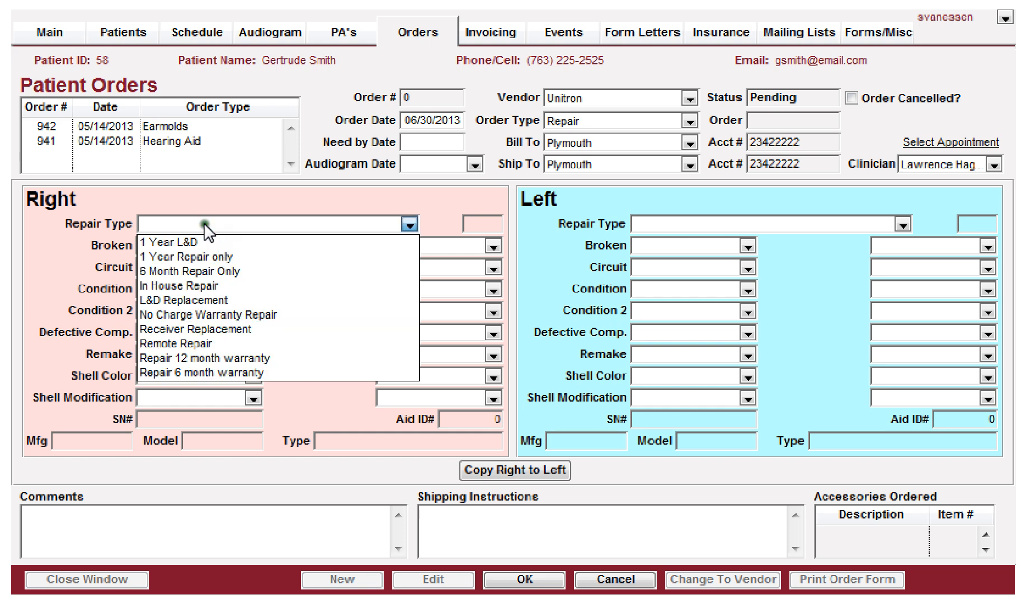
pyautogui.click(172, 360)
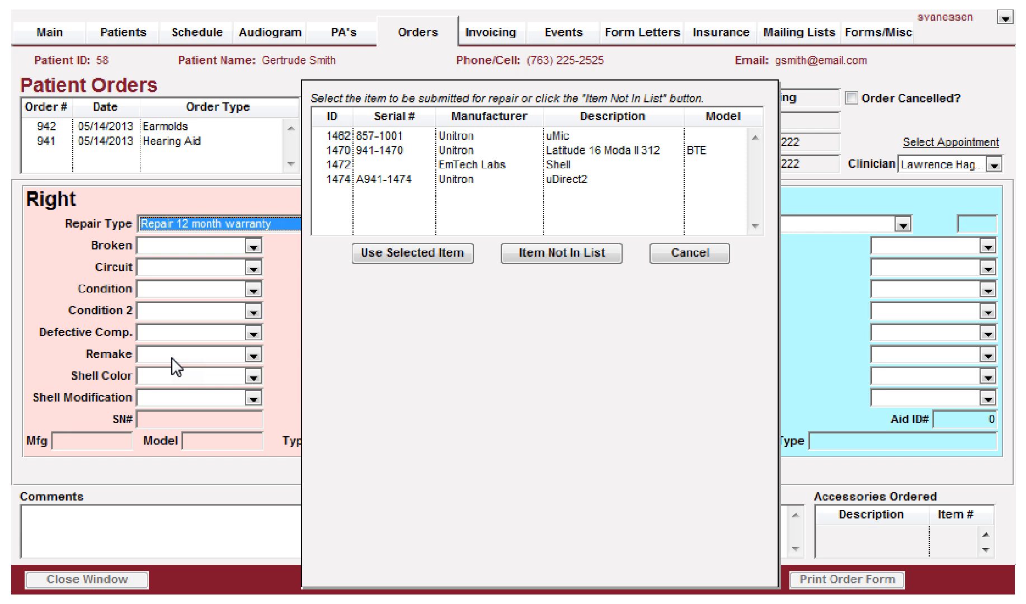
# Step: Choose the Latitude 16 Moda II 312 hearing aid with serial 941-1470 as the item submitted for repair
pyautogui.click(347, 150)
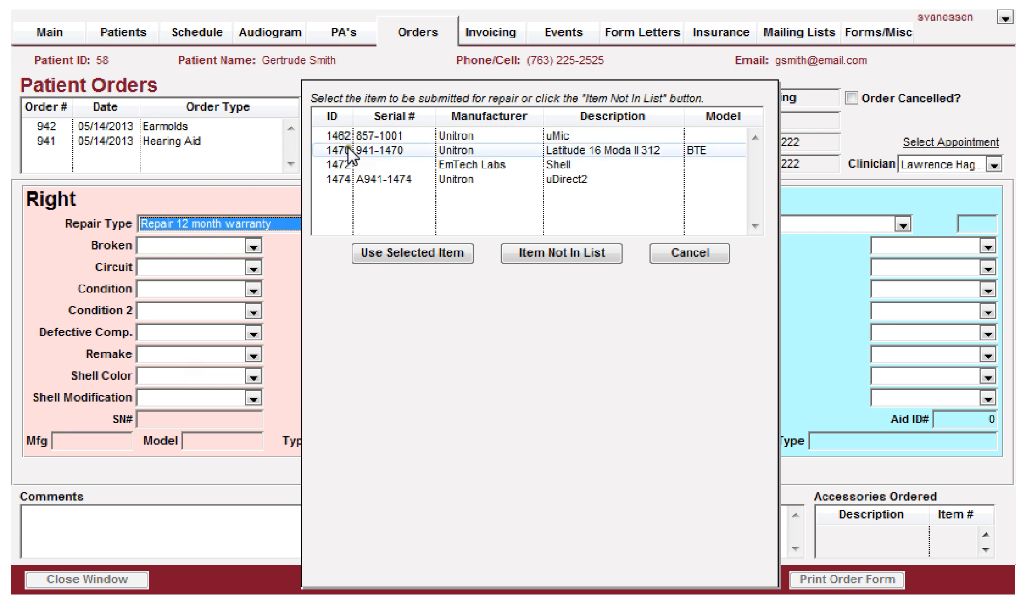
pyautogui.click(403, 150)
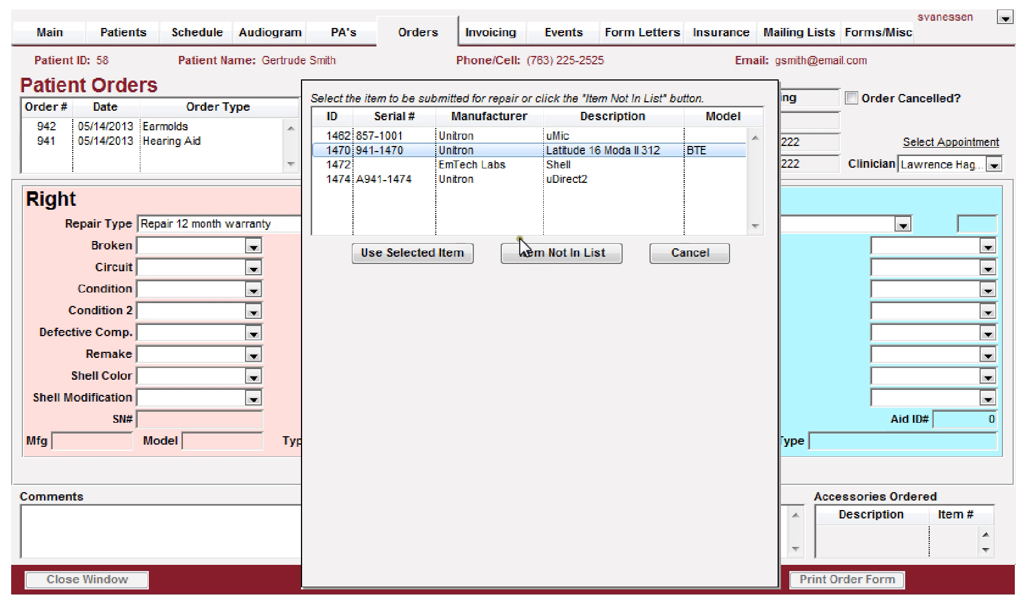
pyautogui.click(547, 249)
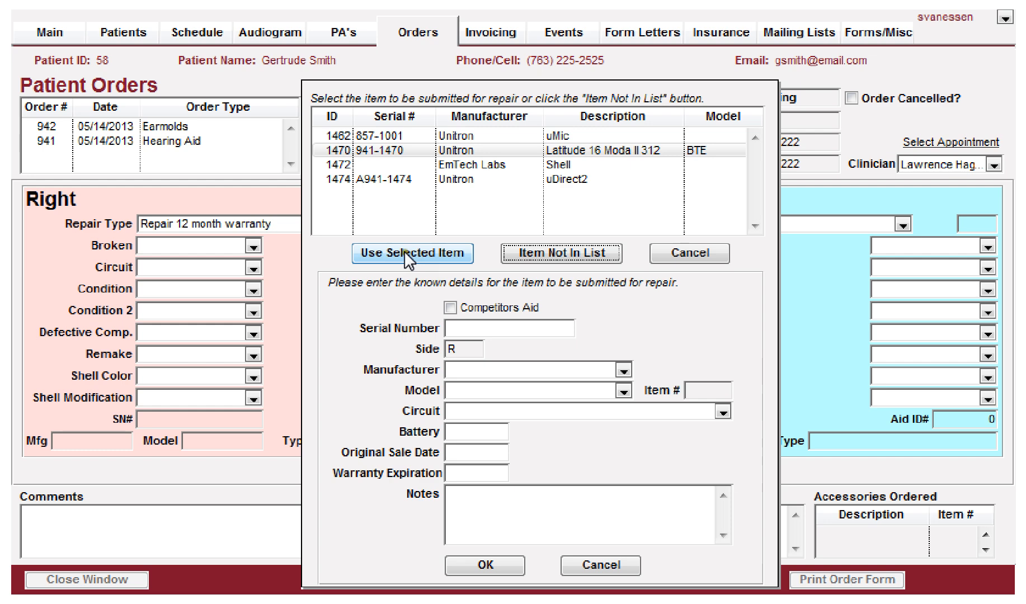
pyautogui.click(383, 150)
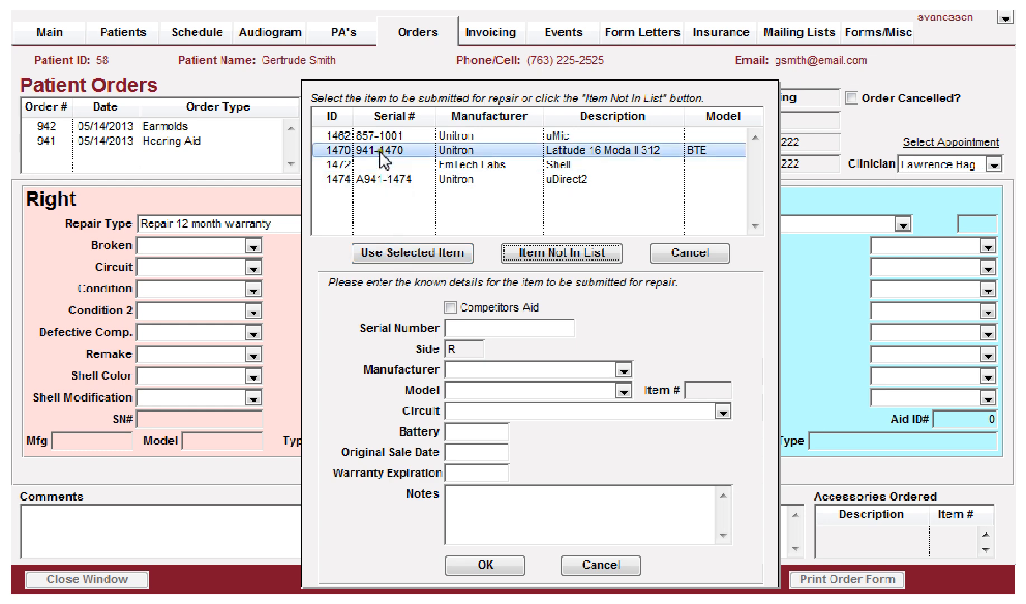
pyautogui.click(389, 254)
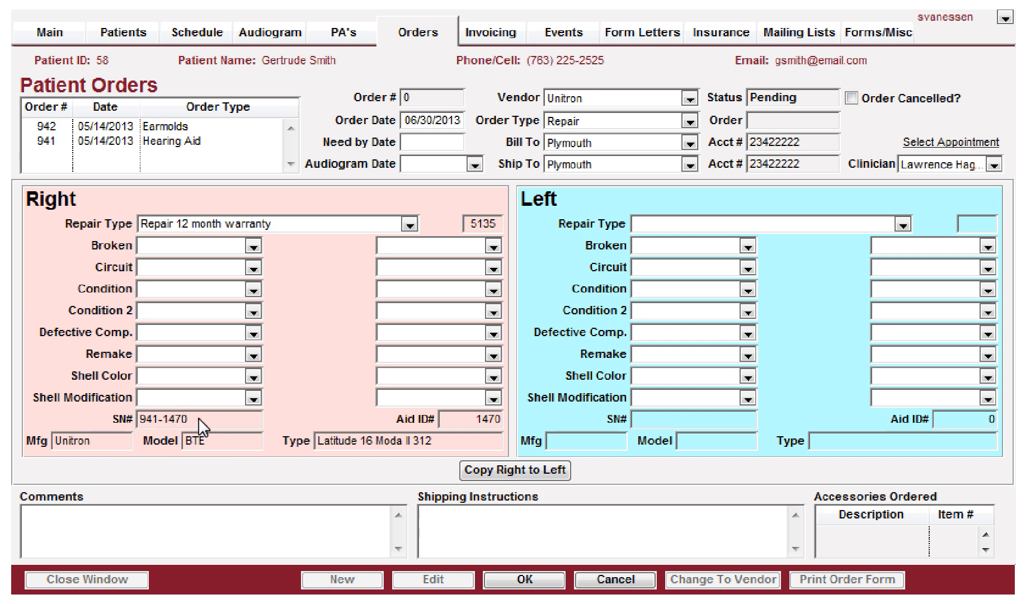
# Step: Set the right aid's Broken to Battery Door, Circuit to Too strong and Condition to Feedback
pyautogui.click(186, 253)
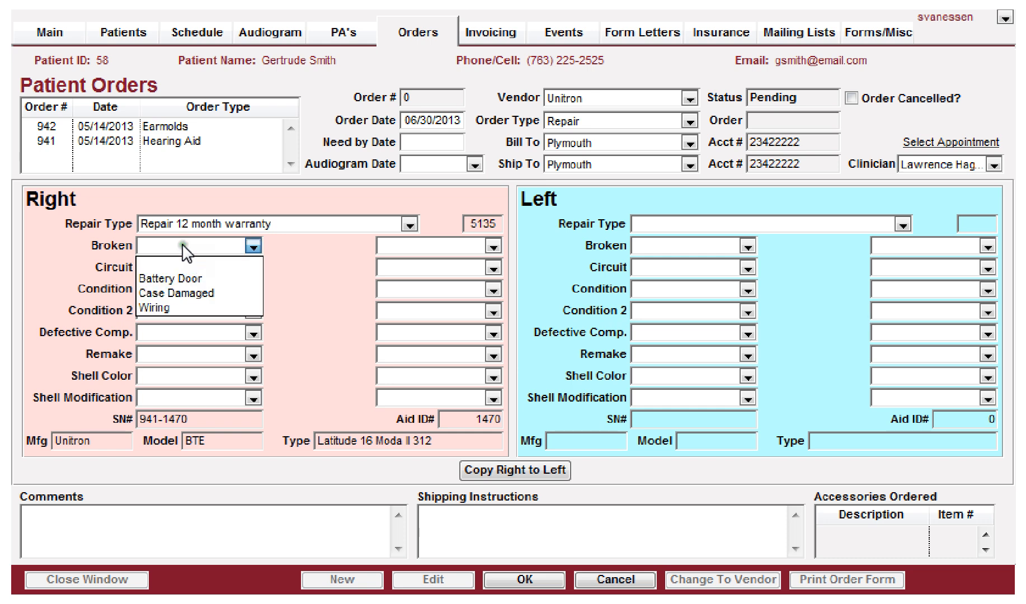
pyautogui.click(172, 274)
pyautogui.press('Tab')
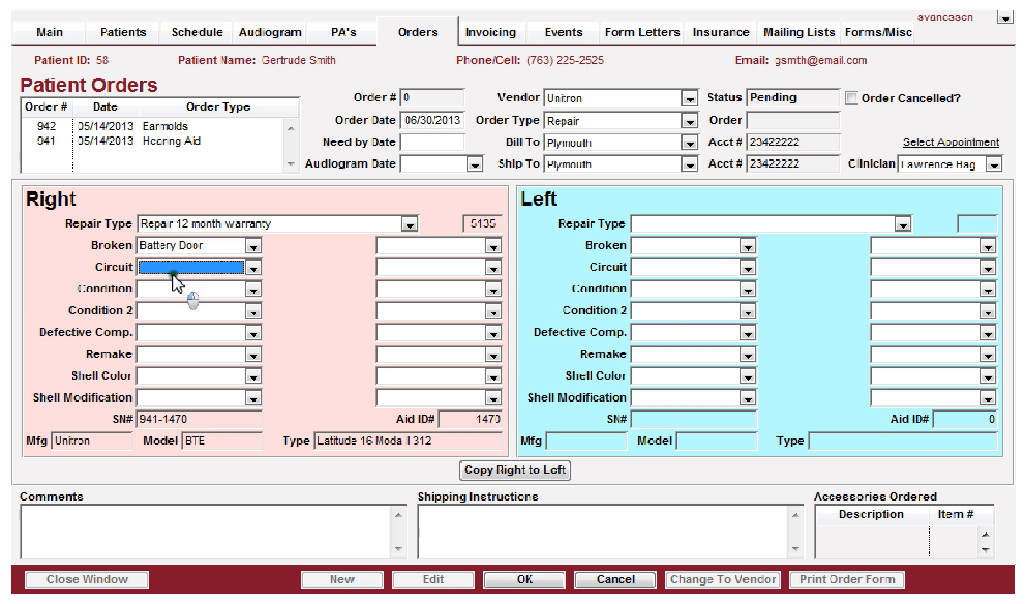
pyautogui.click(179, 270)
pyautogui.click(162, 310)
pyautogui.click(177, 286)
pyautogui.click(159, 381)
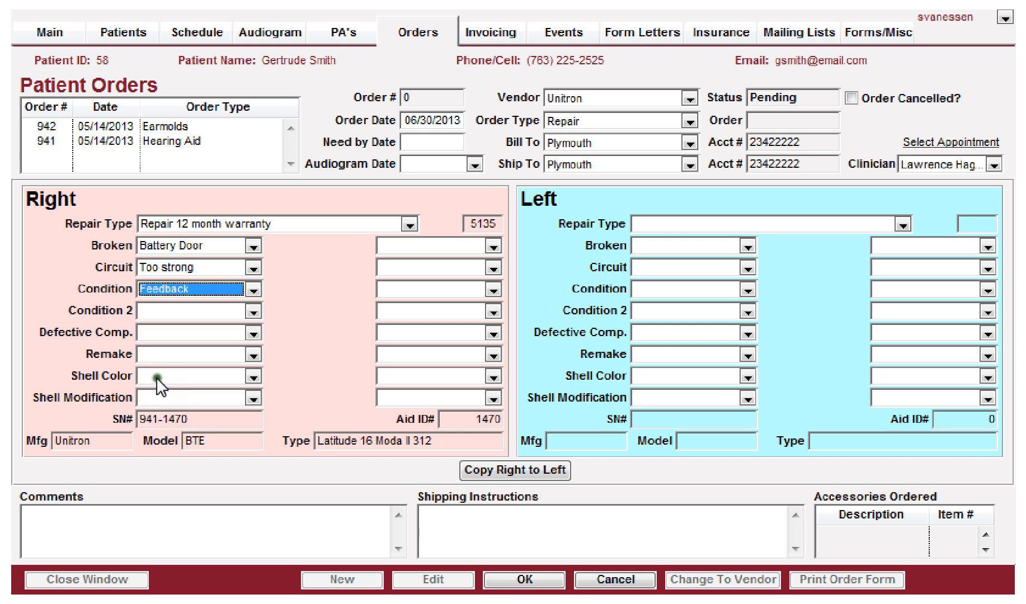
# Step: Set the right aid's Condition 2 to Noisey and Defective Comp. to Microphone
pyautogui.click(166, 313)
pyautogui.click(165, 313)
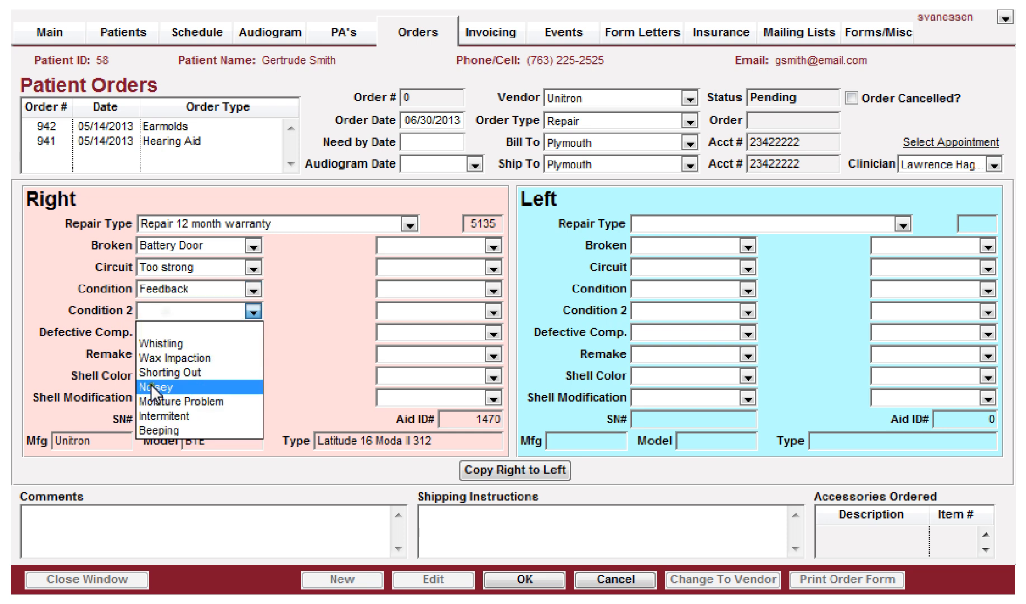
pyautogui.click(156, 380)
pyautogui.click(178, 330)
pyautogui.click(175, 334)
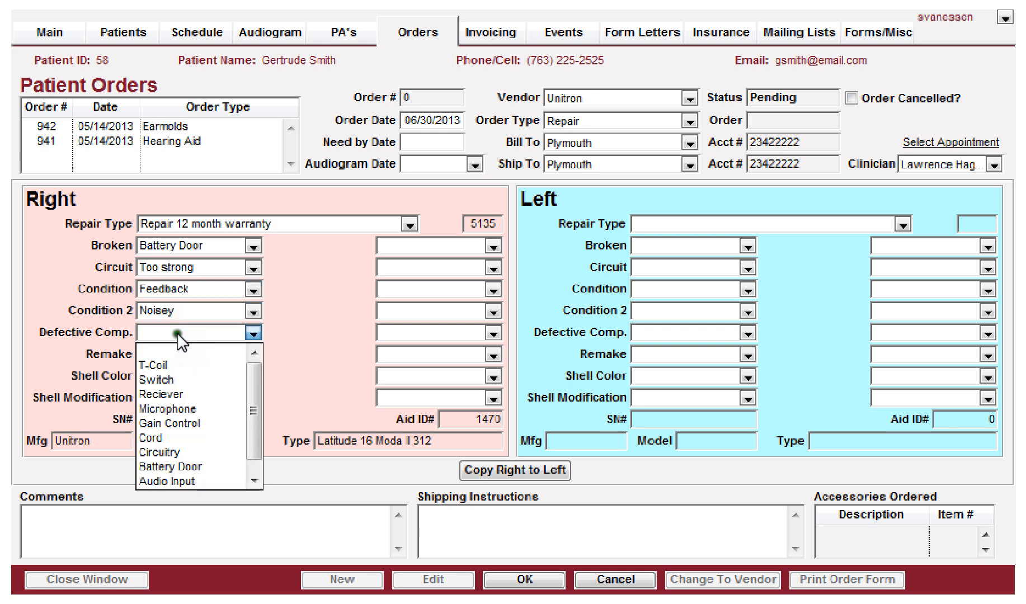
pyautogui.click(156, 403)
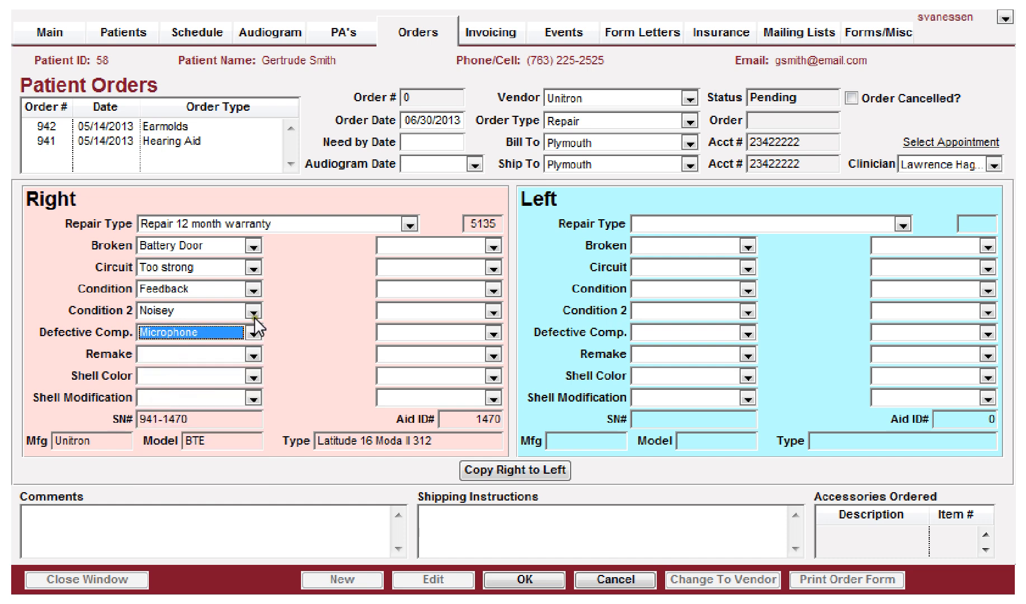
# Step: Set the right aid's Remake to Shell Broke, Shell Color to Chroma Beige and Shell Modification to Increase Vent
pyautogui.click(156, 361)
pyautogui.click(160, 401)
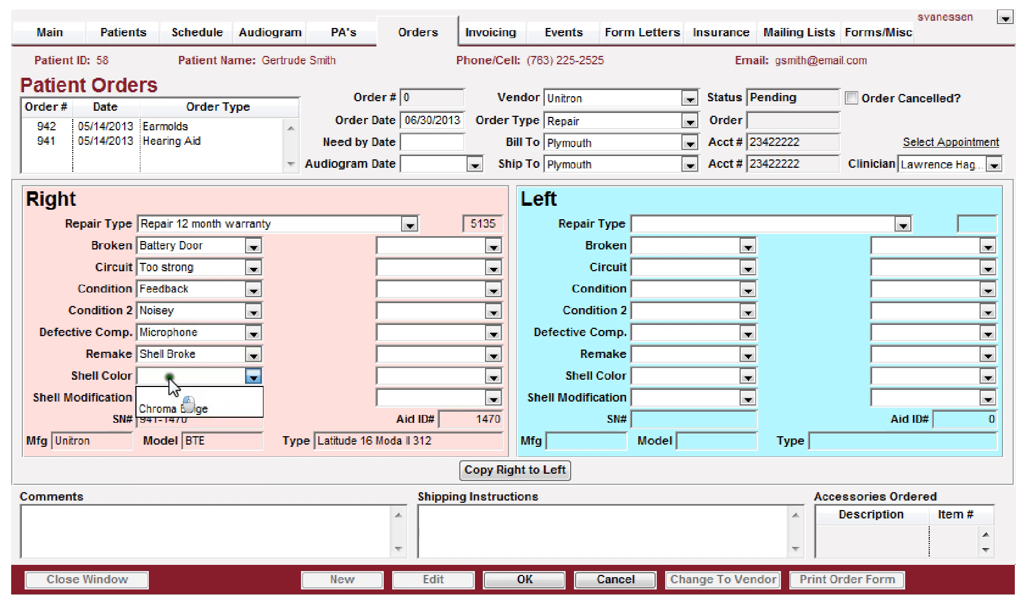
pyautogui.click(160, 407)
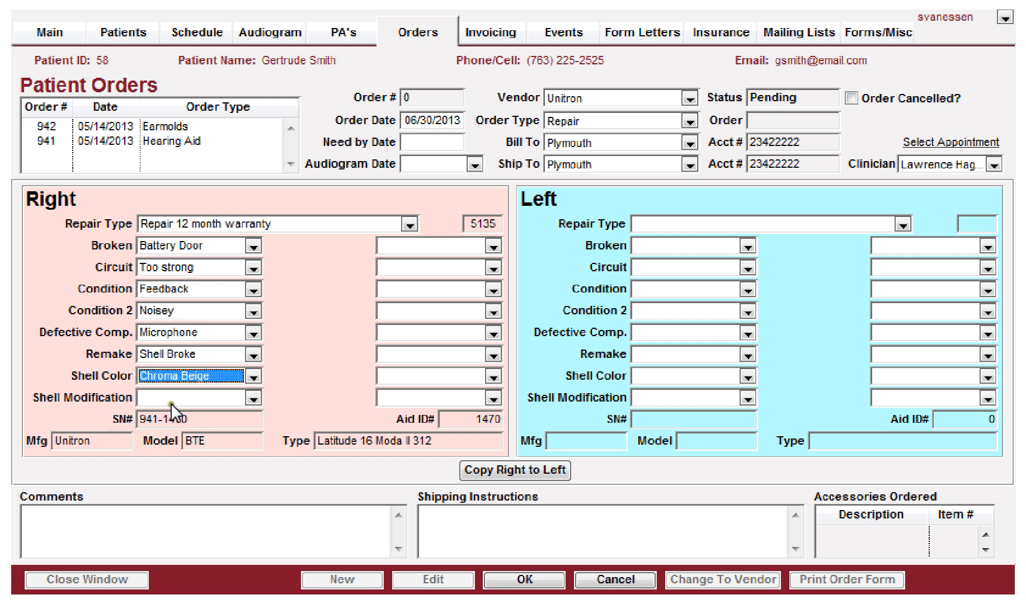
pyautogui.click(173, 400)
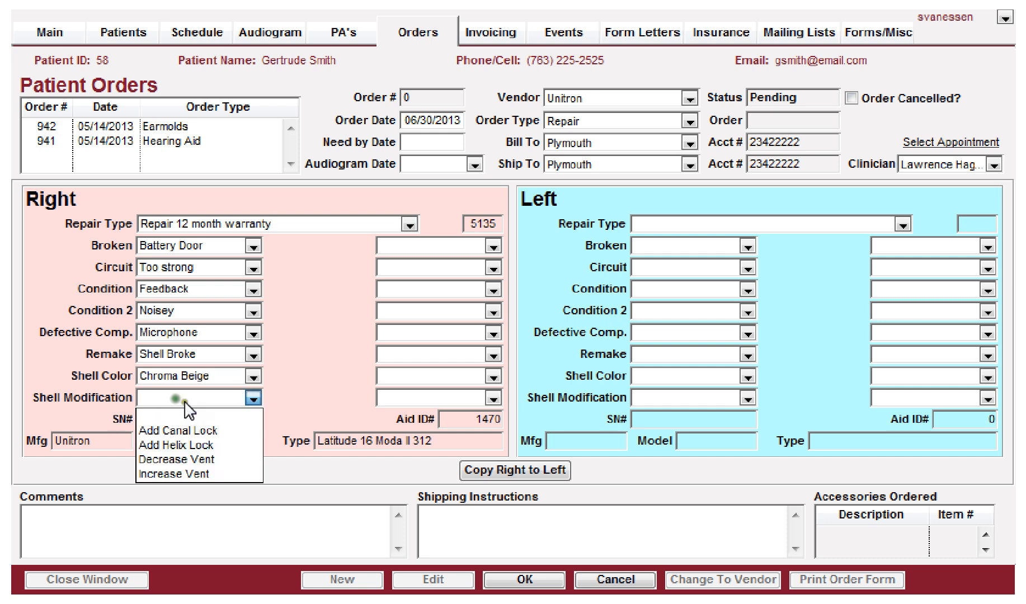
pyautogui.click(162, 472)
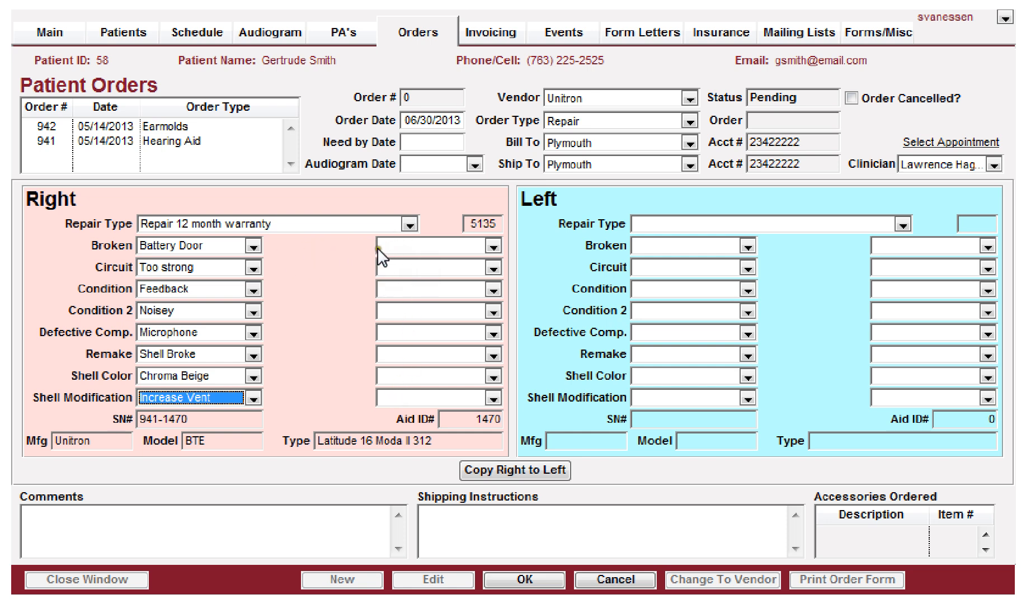
# Step: Set the left aid's Repair Type to Repair 12 month warranty and choose the hearing aid with serial 941-1471 for repair
pyautogui.click(405, 244)
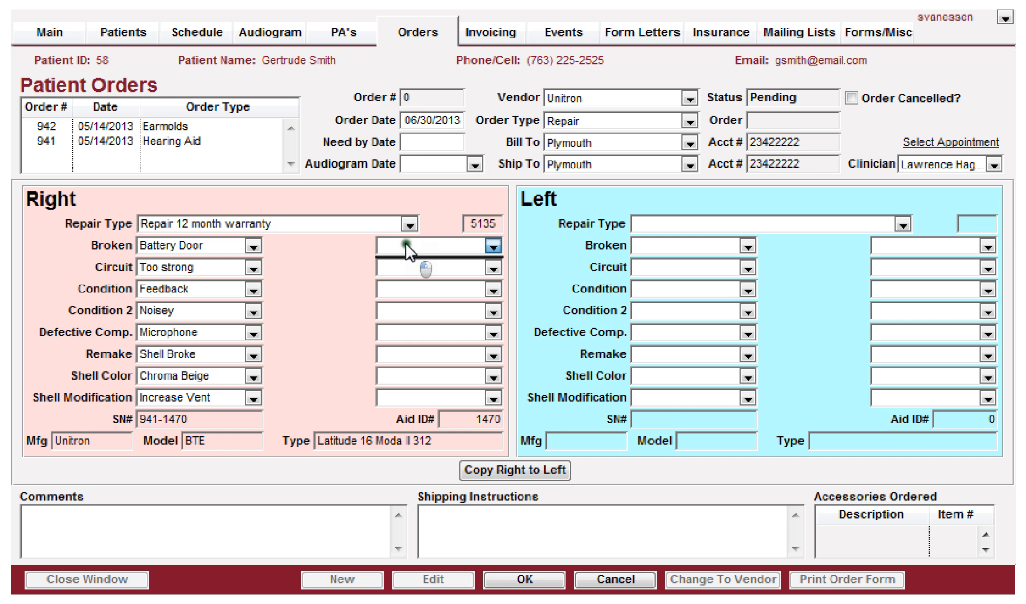
pyautogui.click(404, 243)
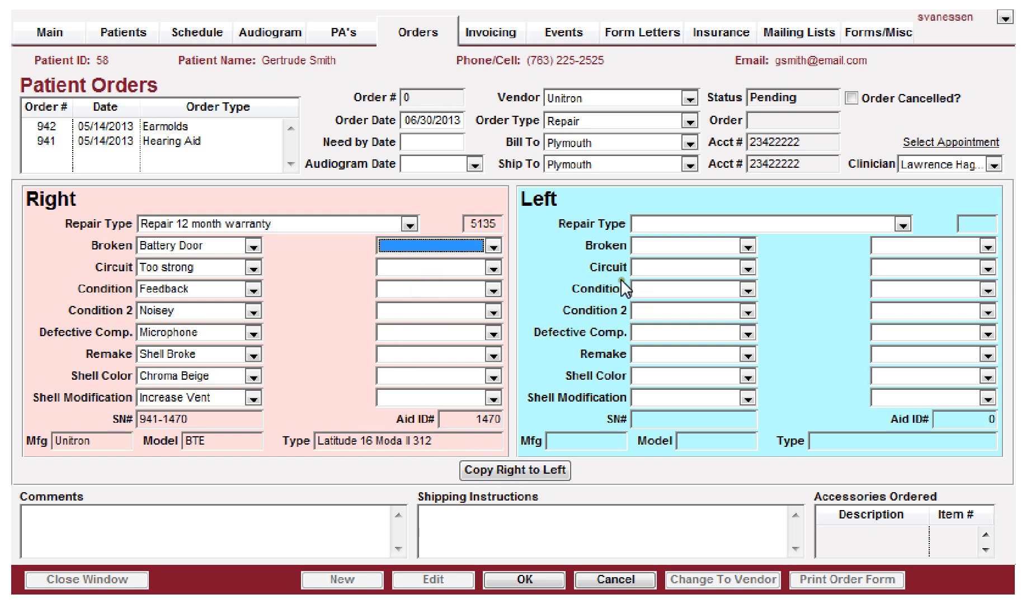
pyautogui.click(671, 225)
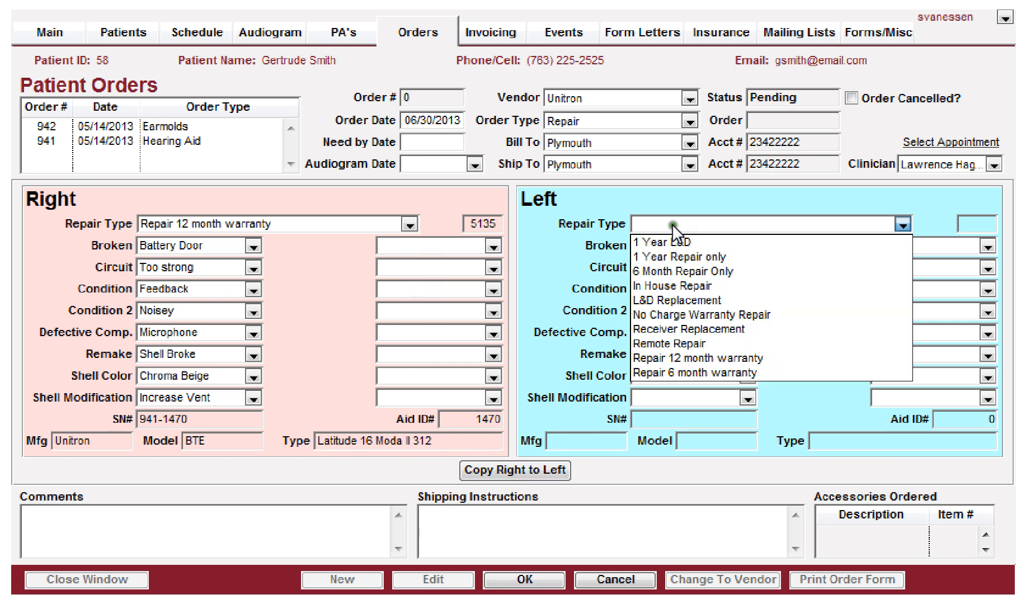
pyautogui.click(648, 358)
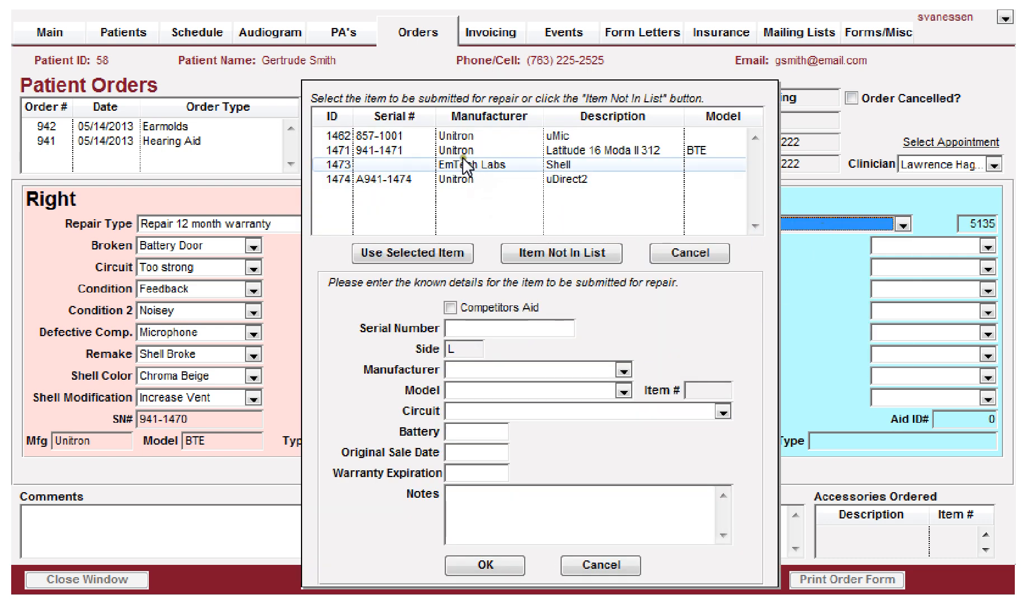
pyautogui.click(425, 151)
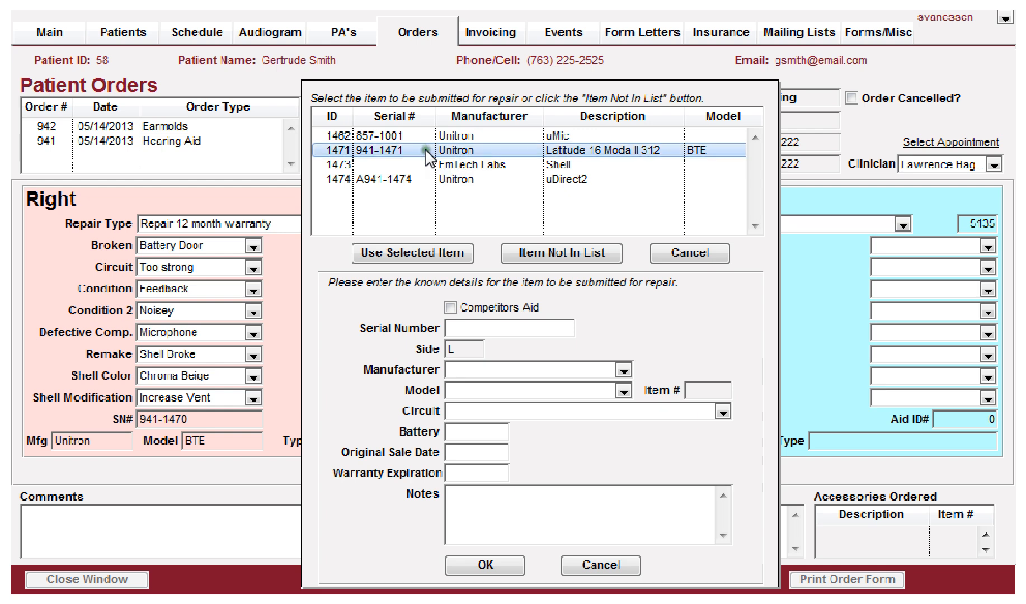
pyautogui.click(378, 252)
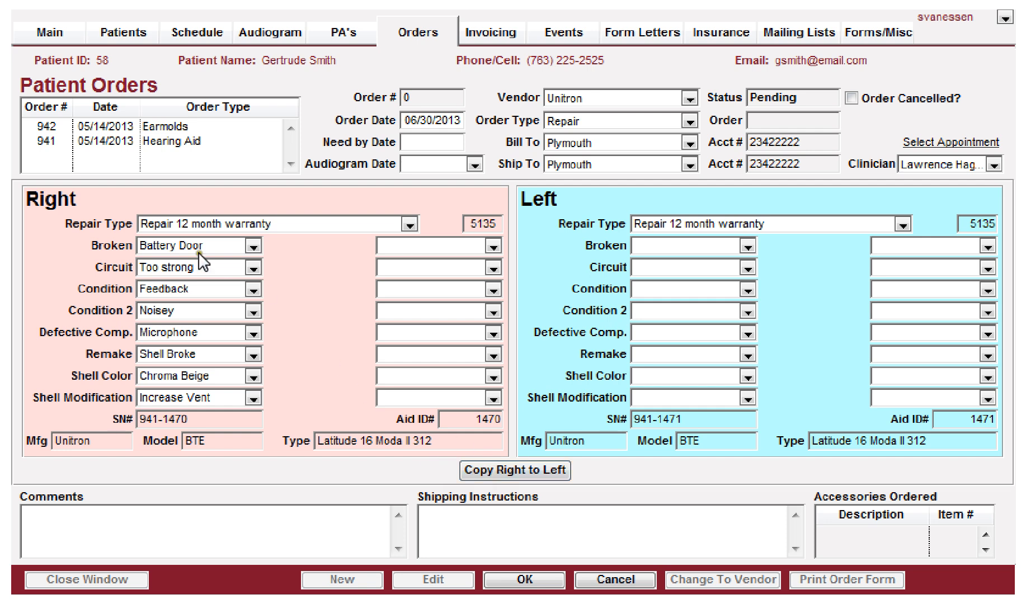
# Step: Copy the right aid's repair options to the left aid and save the repair order
pyautogui.click(500, 469)
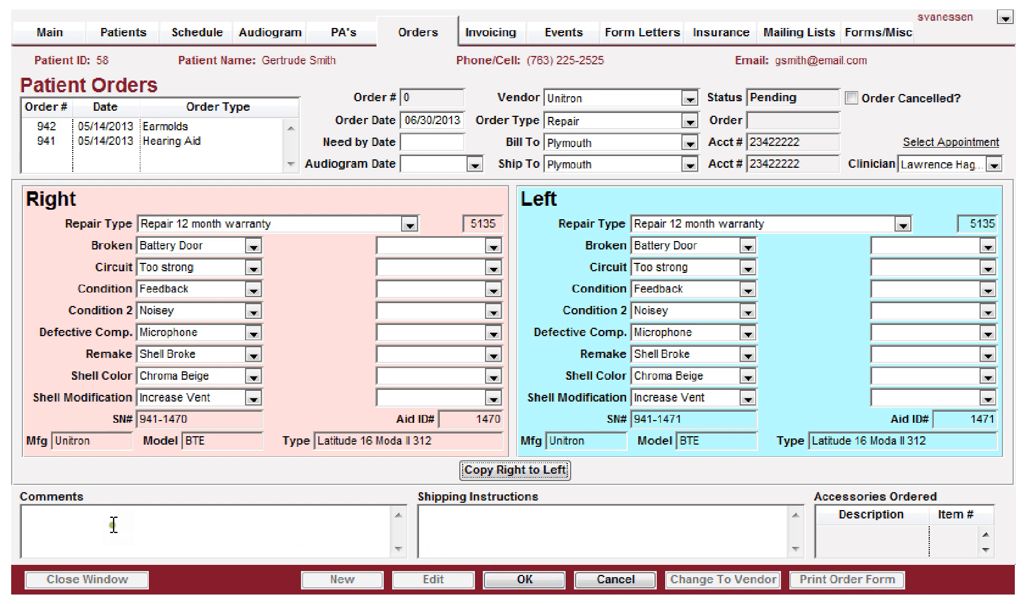
pyautogui.click(523, 581)
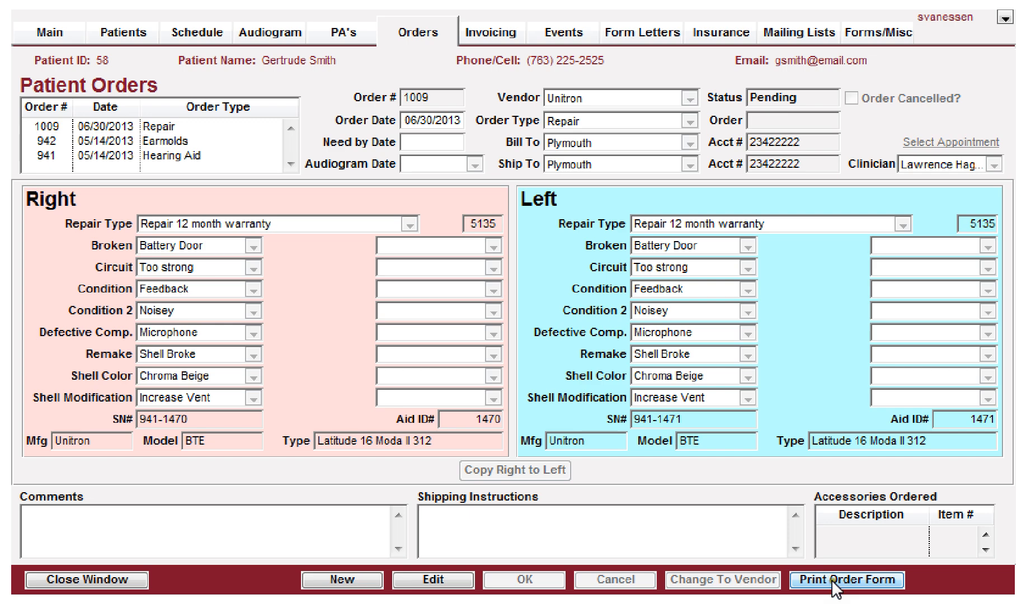
# Step: Open the printable repair order form, scroll through it, and close it
pyautogui.click(849, 585)
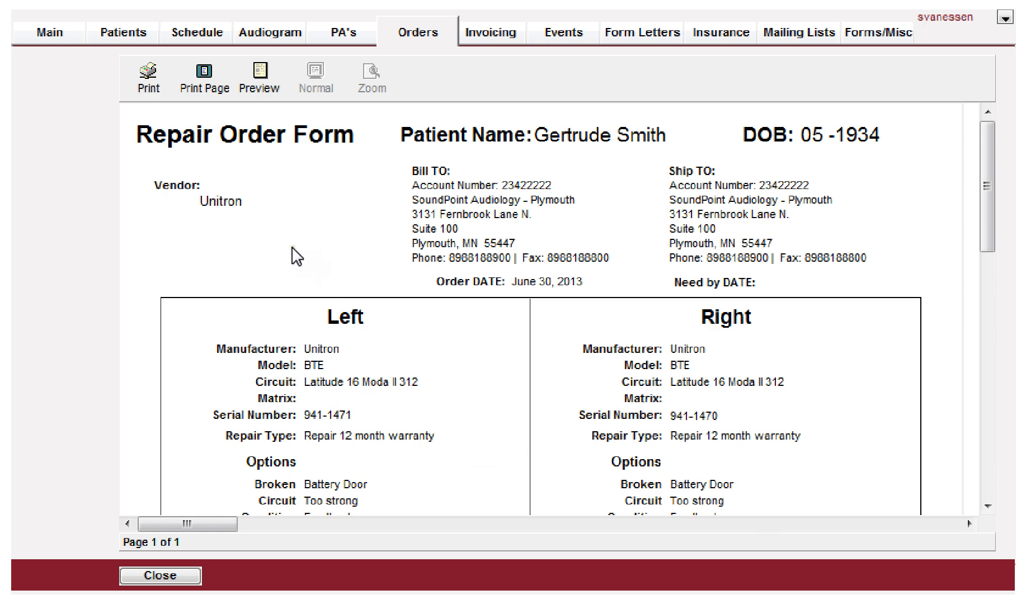
pyautogui.scroll(-1, 306, 260)
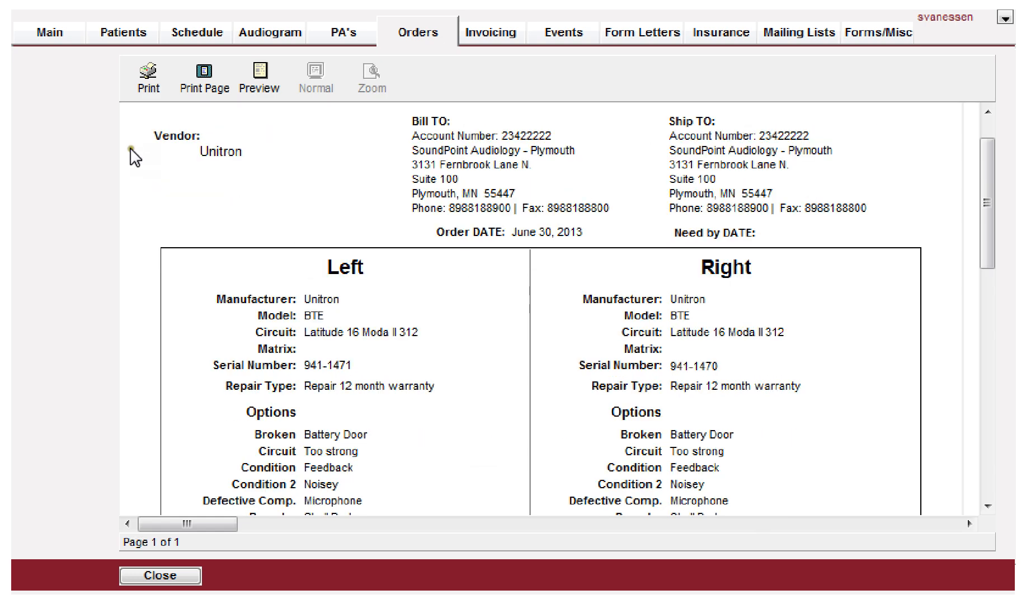
pyautogui.scroll(1, 249, 226)
pyautogui.scroll(-2, 247, 258)
pyautogui.scroll(-2, 250, 267)
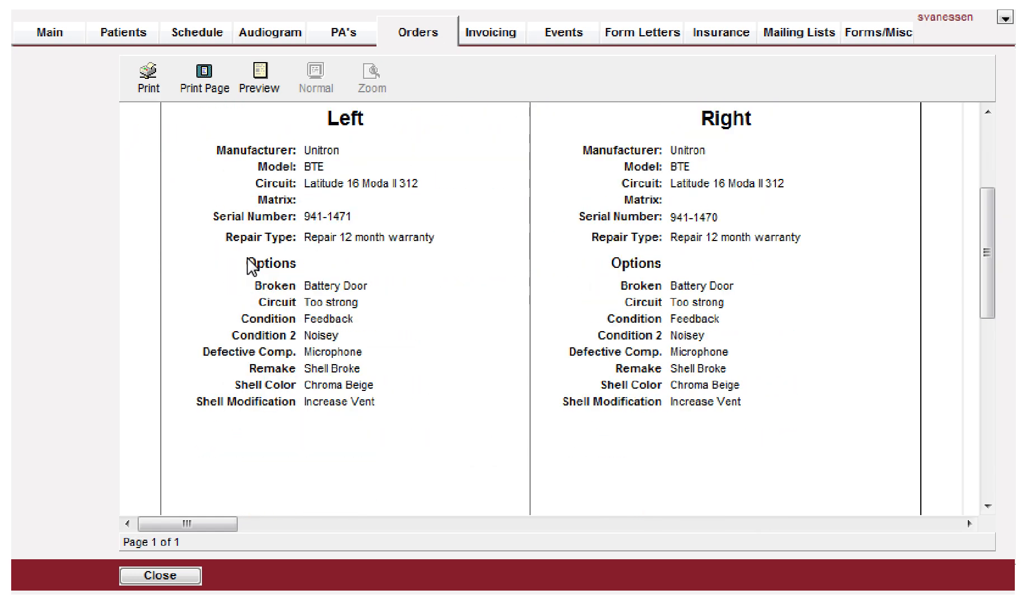
pyautogui.scroll(-3, 252, 266)
pyautogui.click(171, 574)
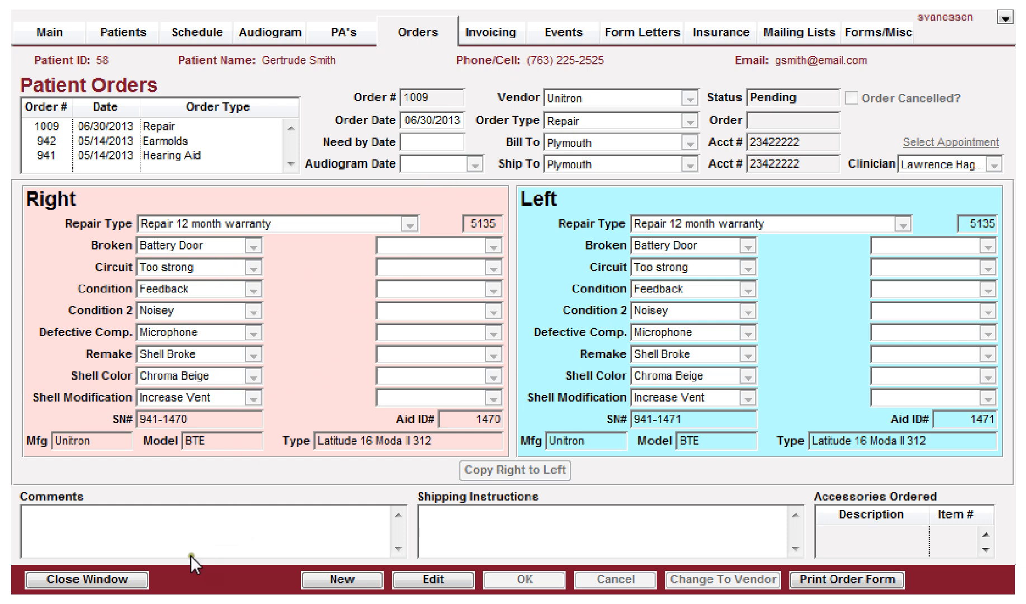
# Step: Open Patient Order Receiving, filter open orders by vendor Unitron, and select the patient's 06/30/2013 repair order
pyautogui.click(87, 581)
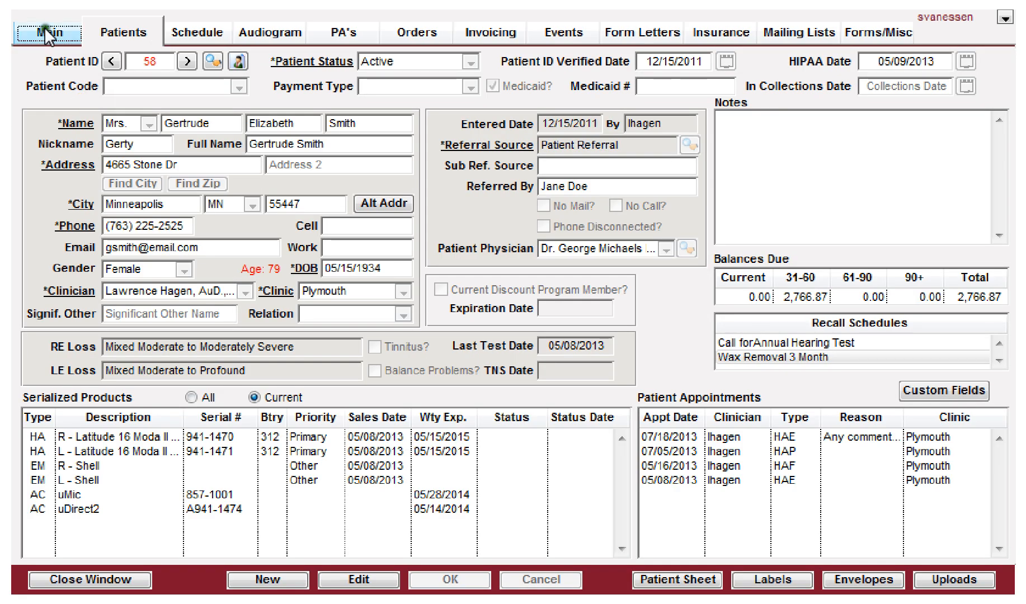
pyautogui.click(45, 29)
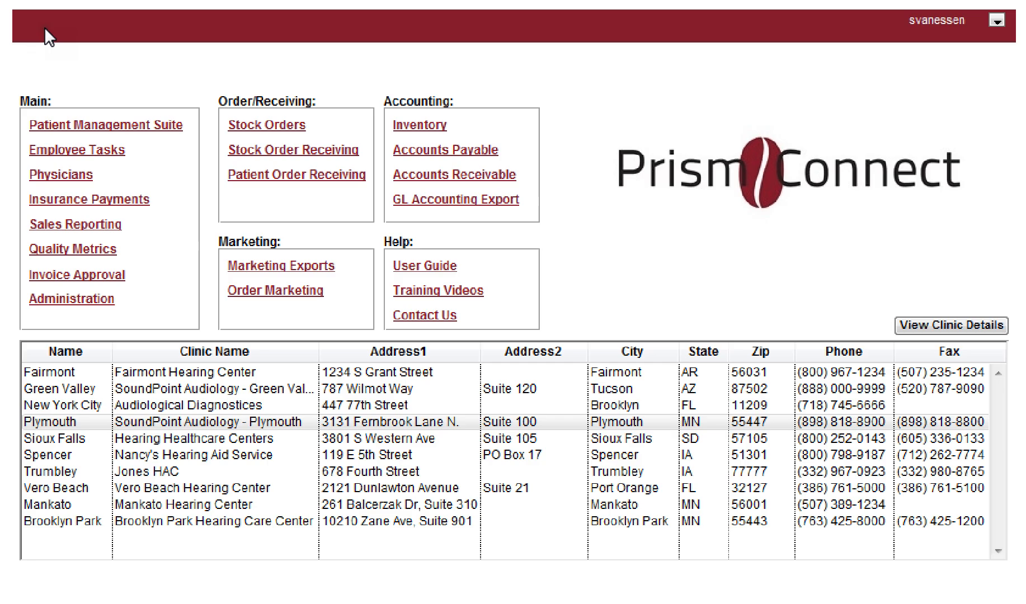
pyautogui.click(278, 176)
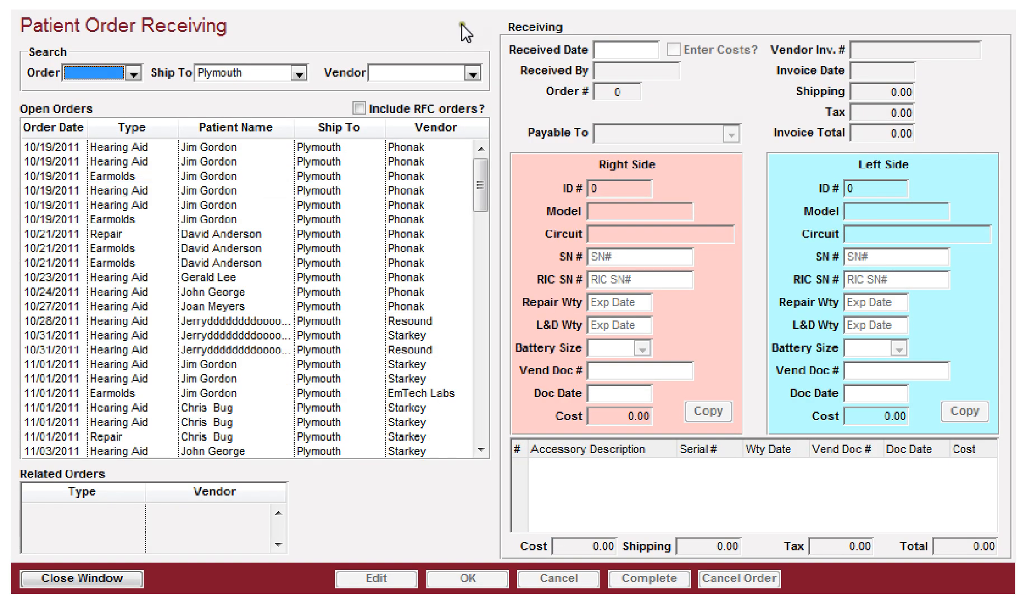
pyautogui.click(473, 73)
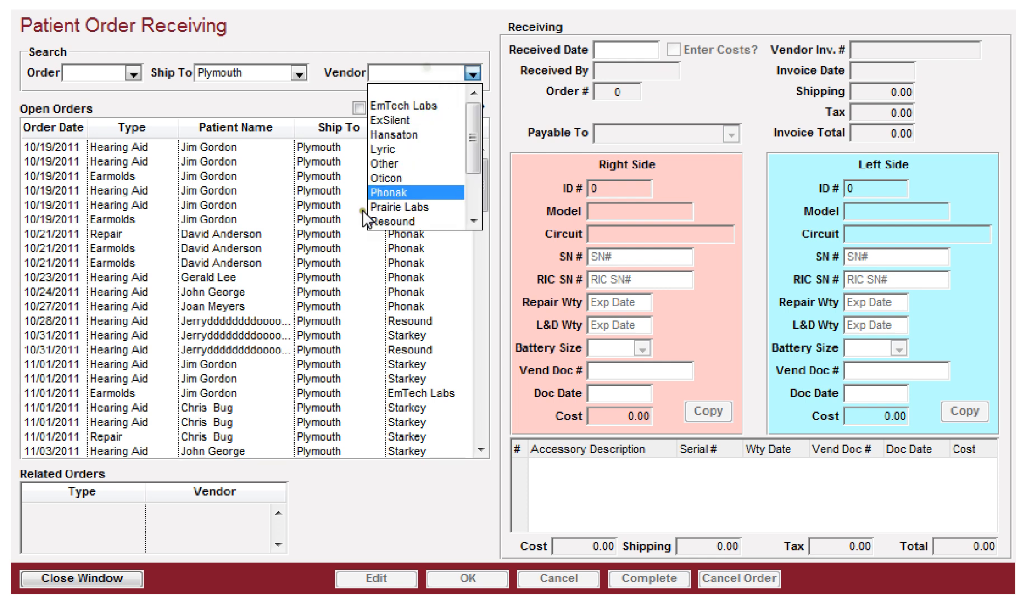
pyautogui.scroll(-5, 398, 213)
pyautogui.click(392, 221)
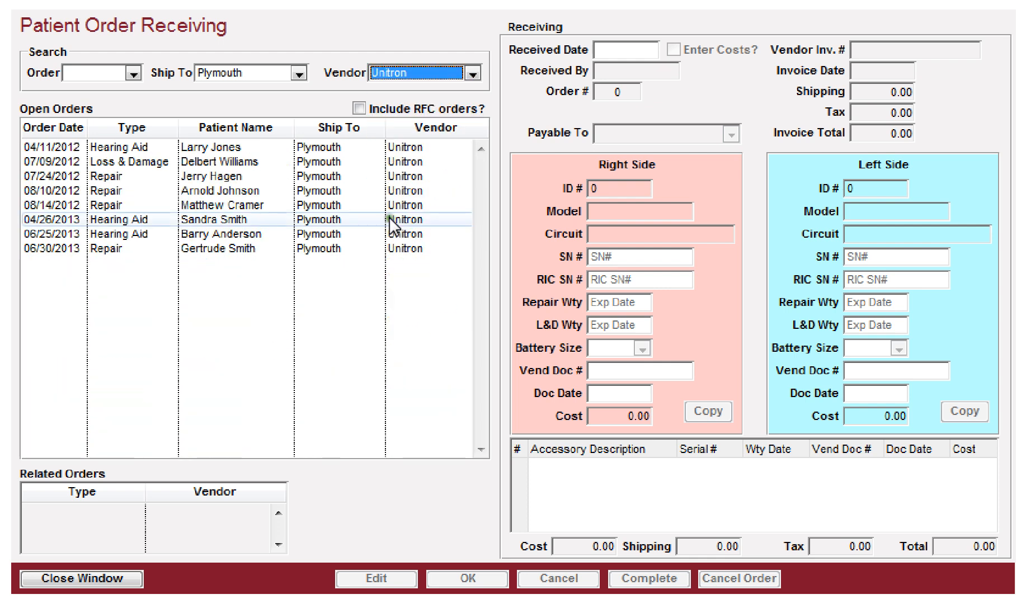
pyautogui.click(212, 248)
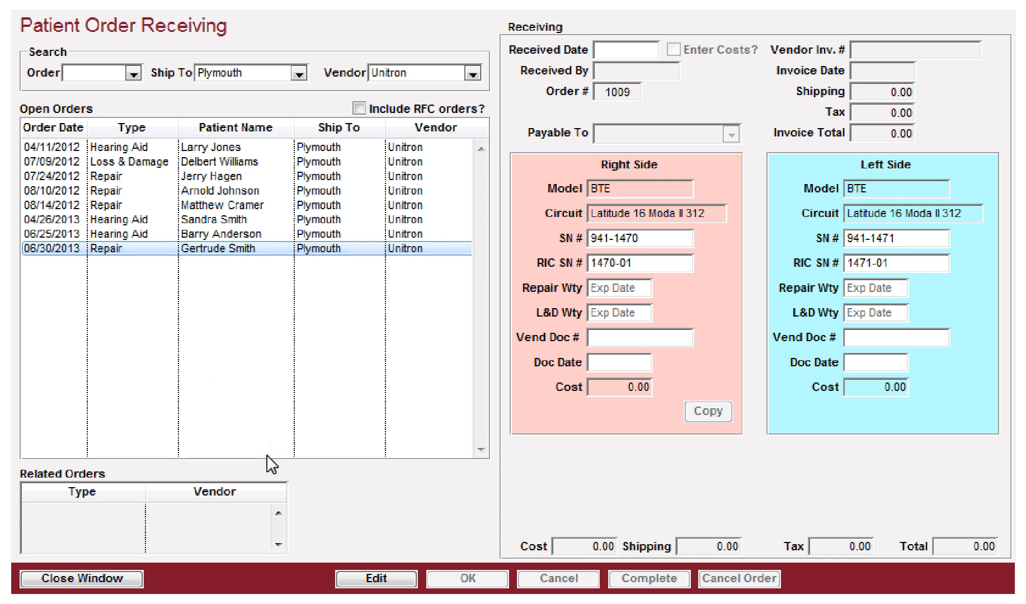
# Step: Start editing the receipt and set the right side's Repair Wty date to 06/30/2014
pyautogui.click(377, 579)
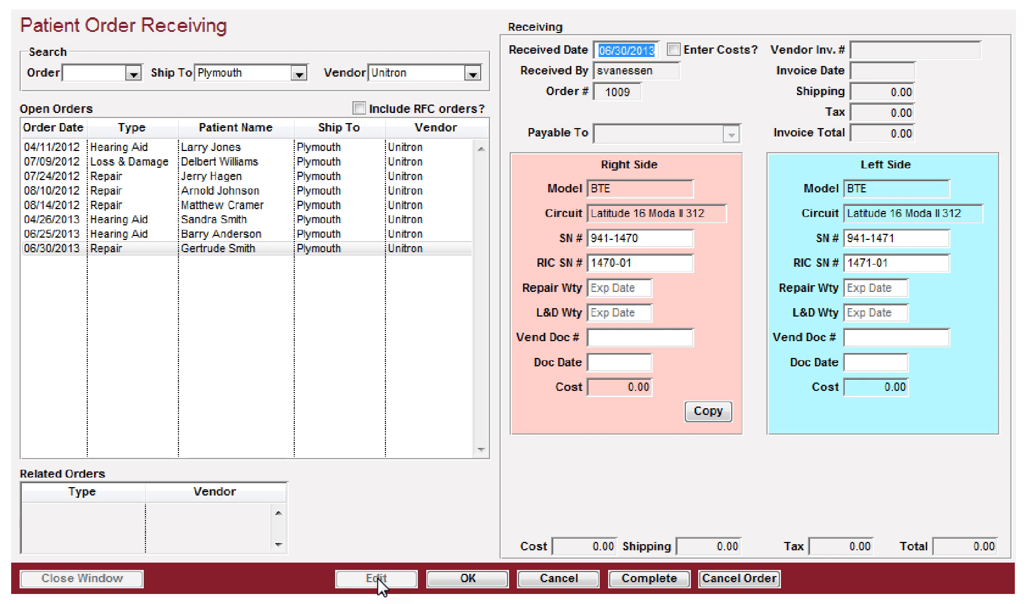
pyautogui.press('Tab')
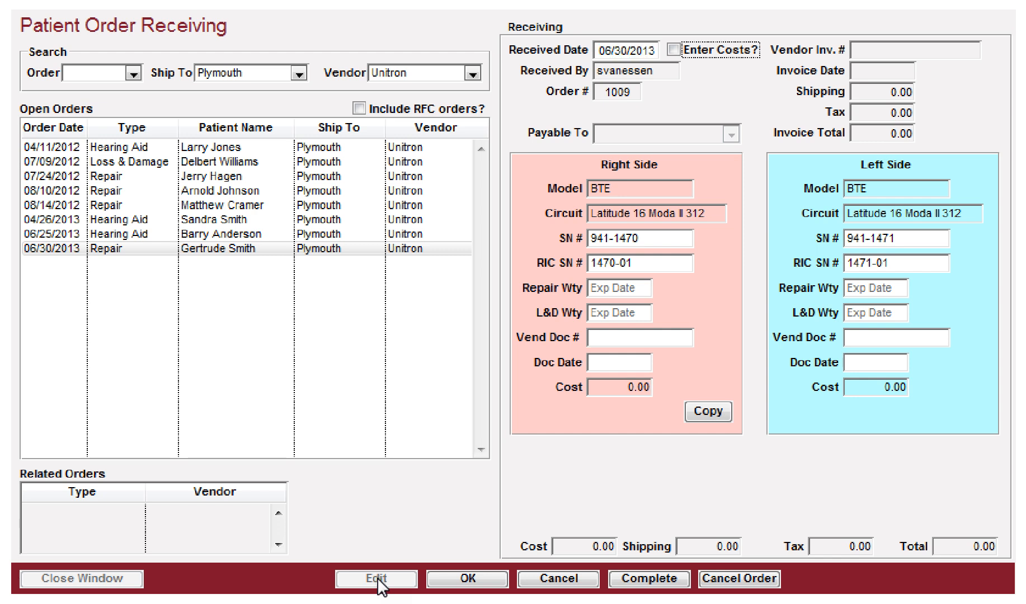
pyautogui.press('Tab')
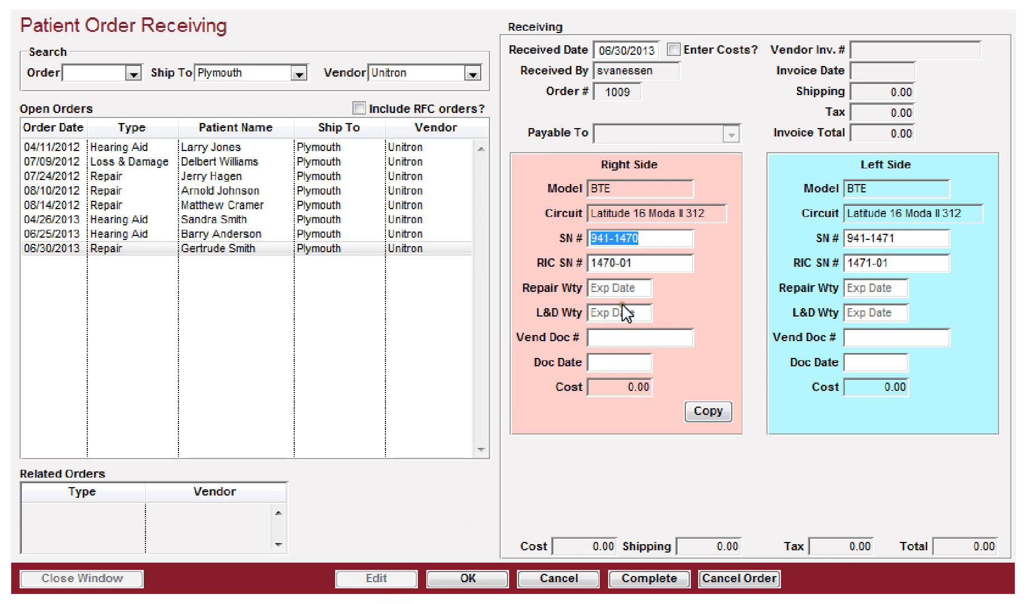
pyautogui.click(660, 234)
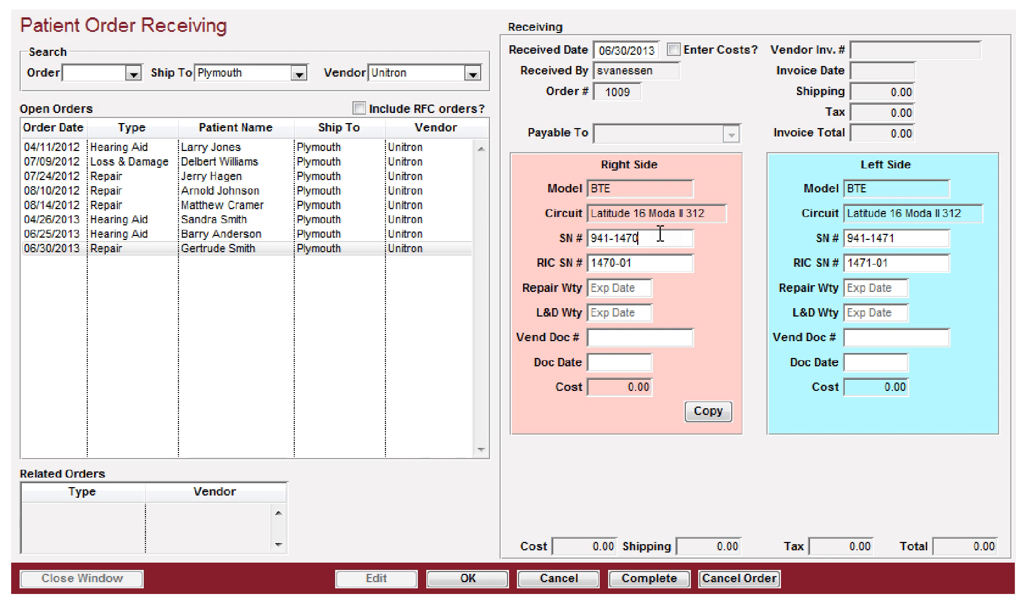
pyautogui.press('Tab')
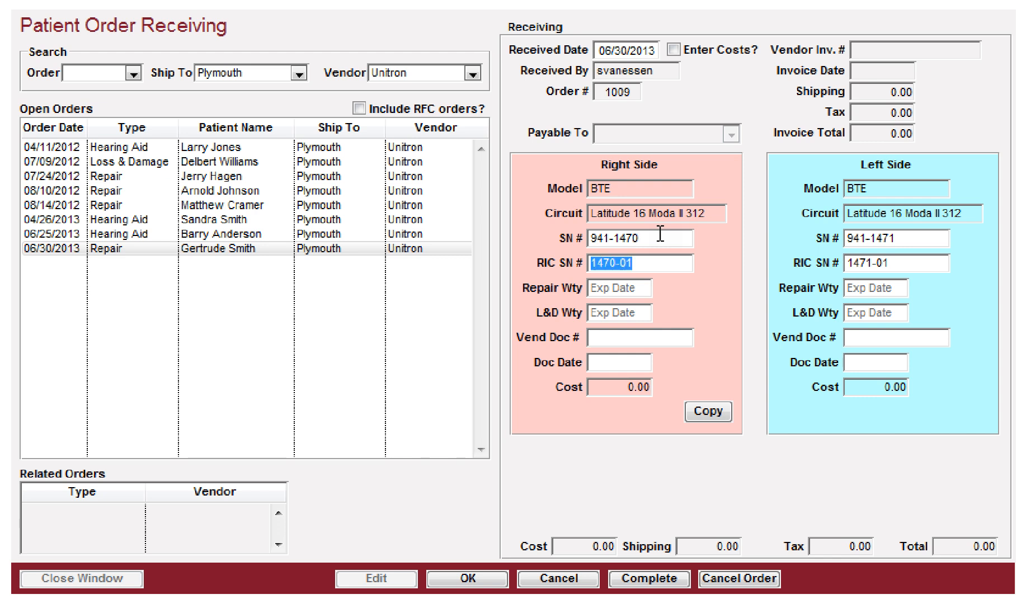
pyautogui.press('Tab')
pyautogui.write('06')
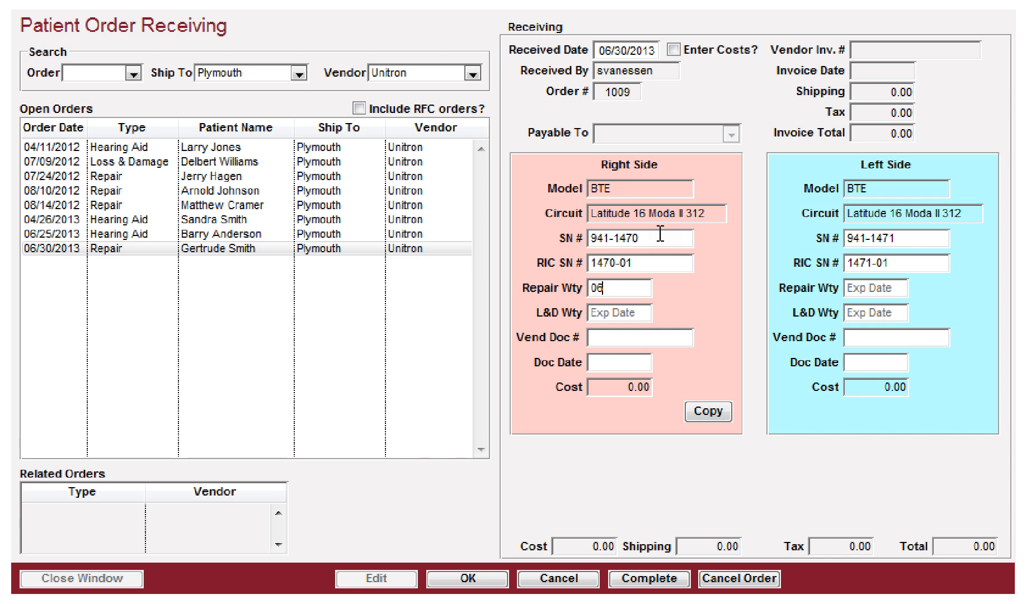
pyautogui.write('/30/2014')
pyautogui.press('Tab')
# Step: Try to enter a date in the right side's L&D Wty field
pyautogui.write('0630')
pyautogui.press('BackSpace')
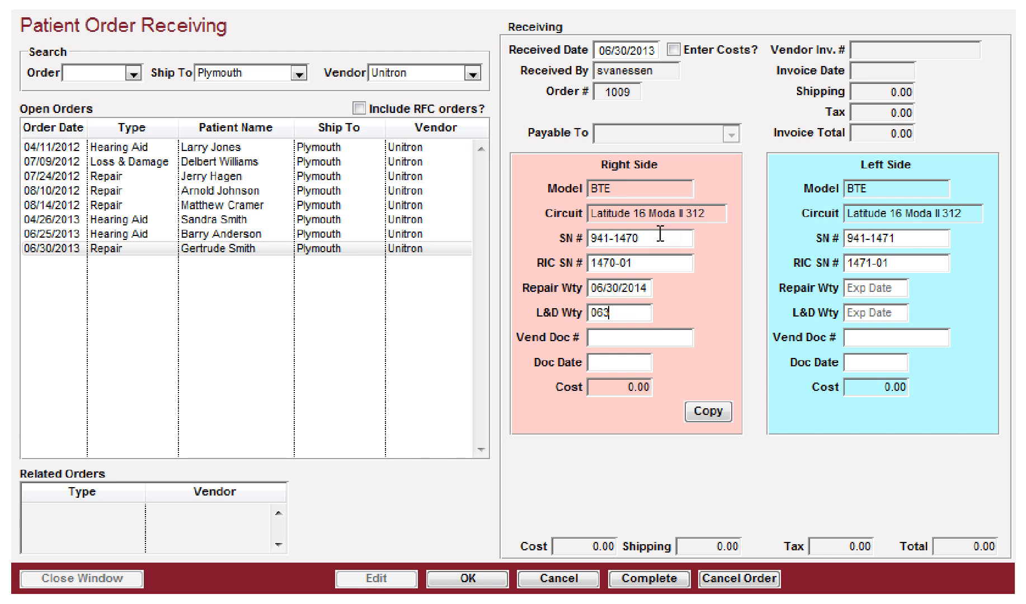
pyautogui.write('114')
pyautogui.press('Tab')
pyautogui.write('2013-0630-')
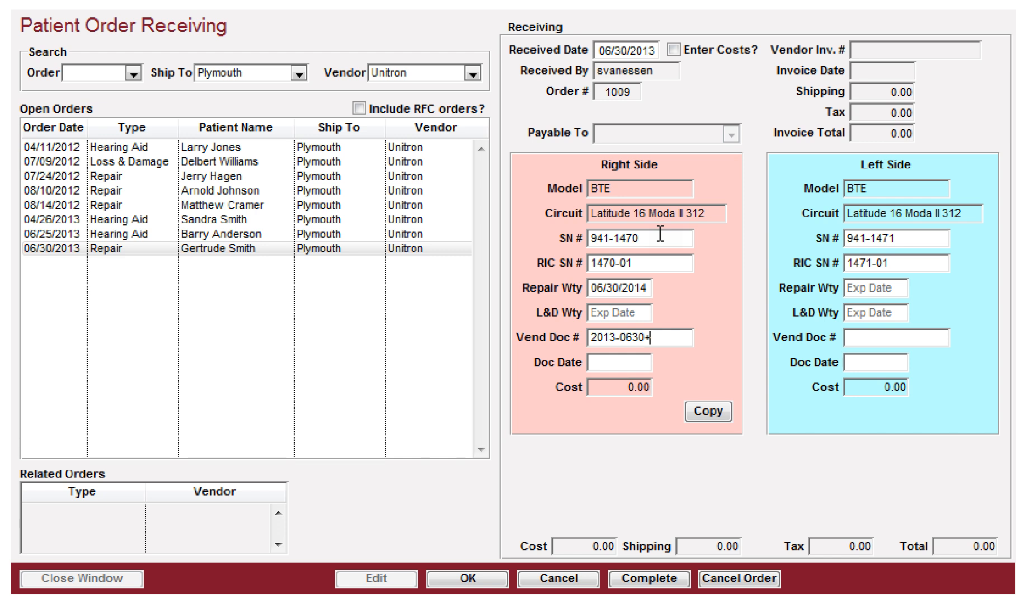
pyautogui.write('04')
pyautogui.press('Tab')
pyautogui.write('06/30/2013')
pyautogui.press('Tab')
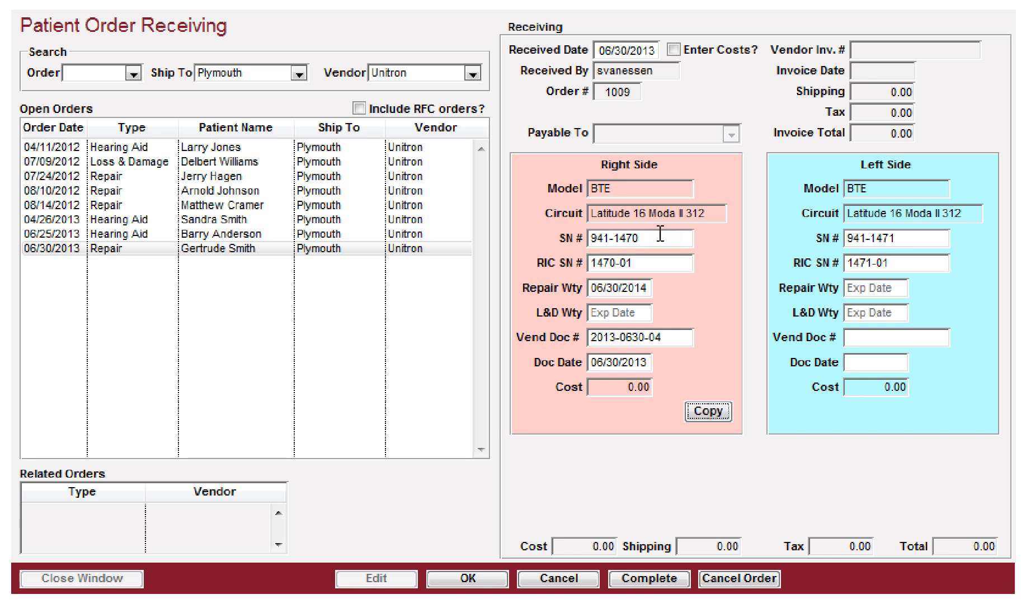
pyautogui.press('Return')
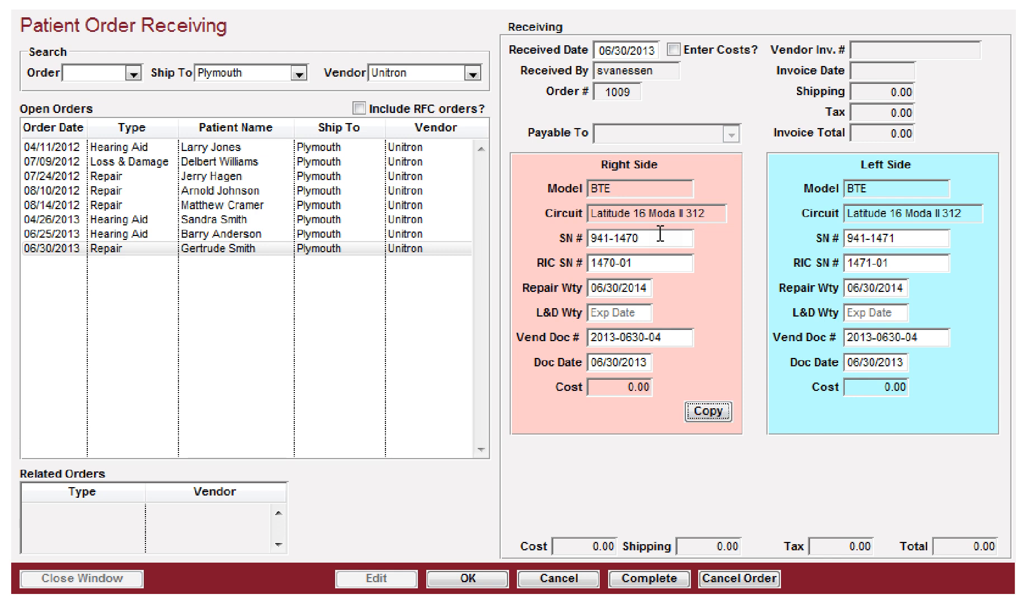
pyautogui.press('Tab')
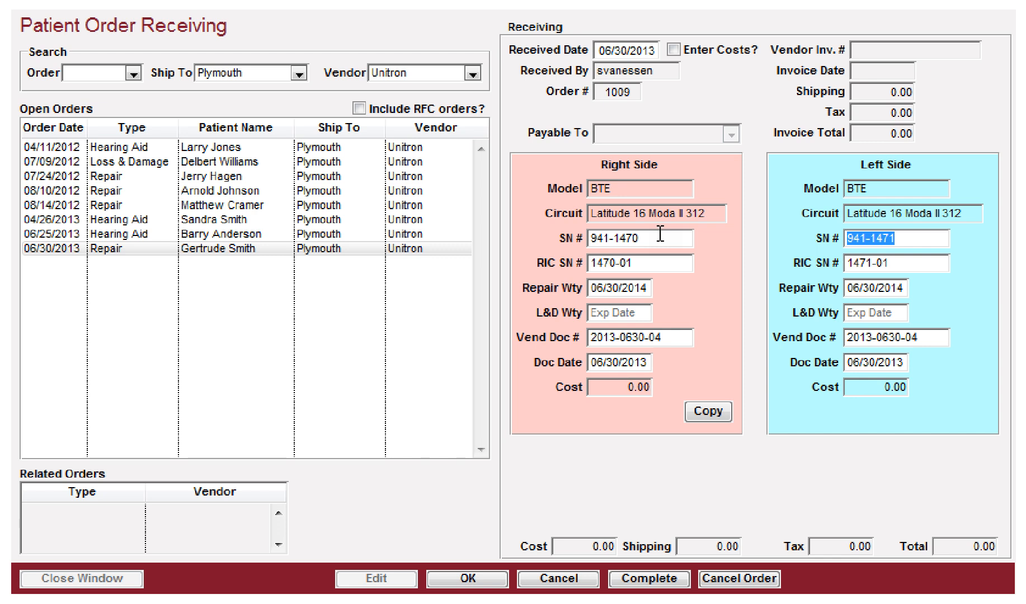
# Step: Complete and save the receipt, declining to update the standard cost
pyautogui.click(647, 580)
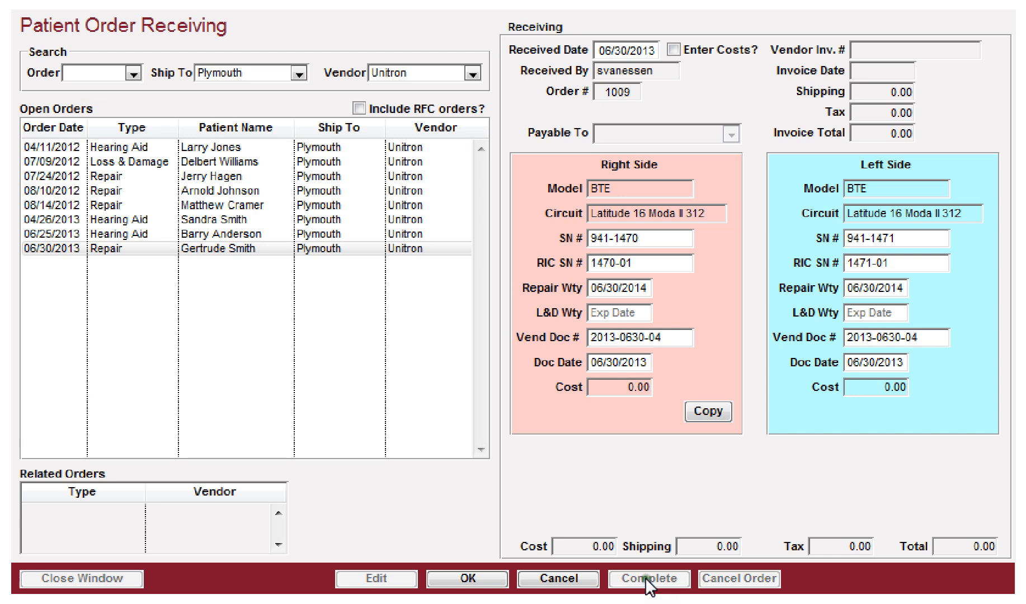
pyautogui.click(465, 582)
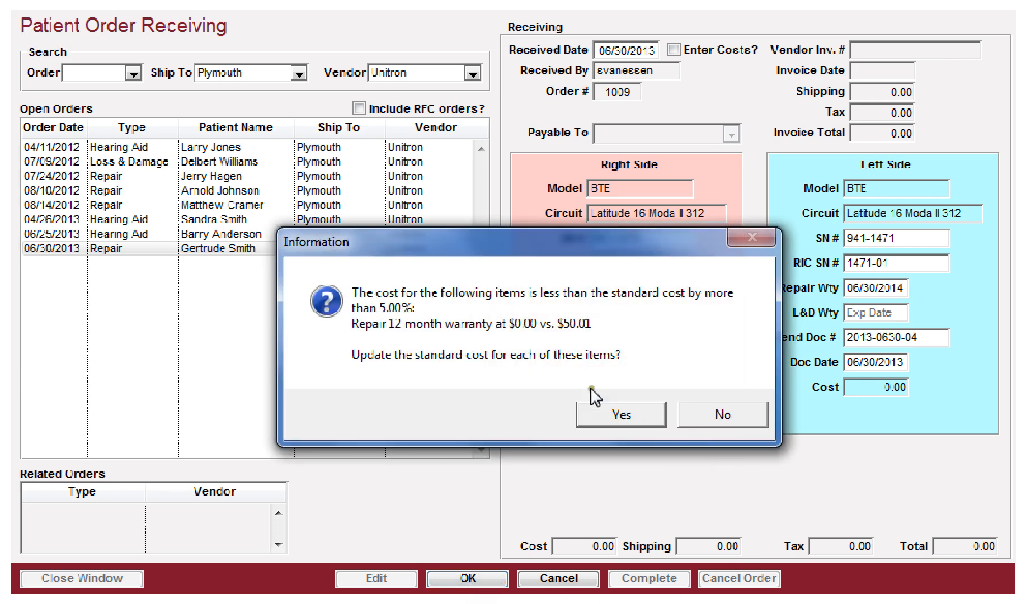
pyautogui.click(703, 417)
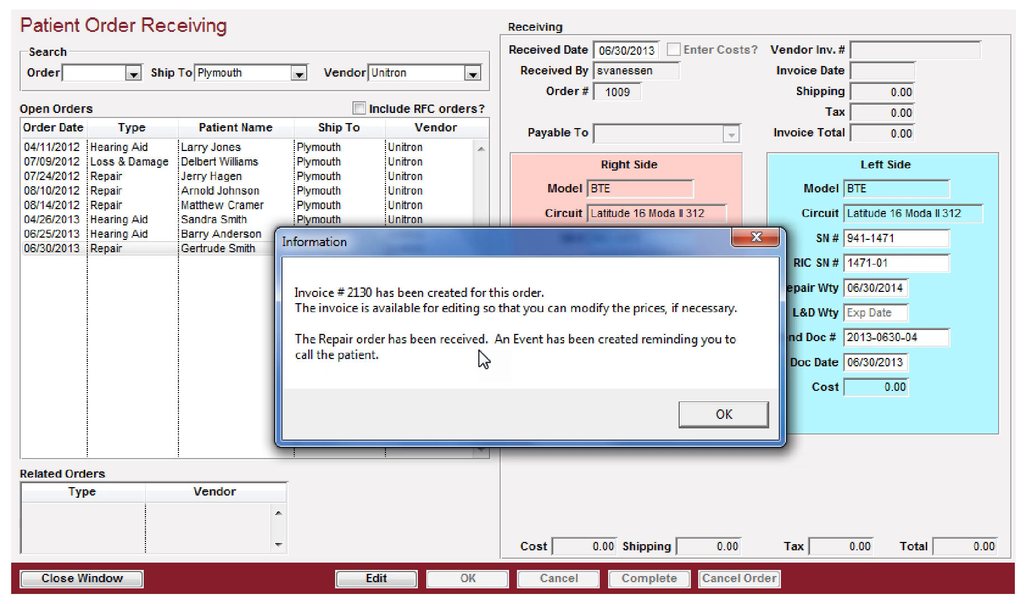
pyautogui.click(727, 416)
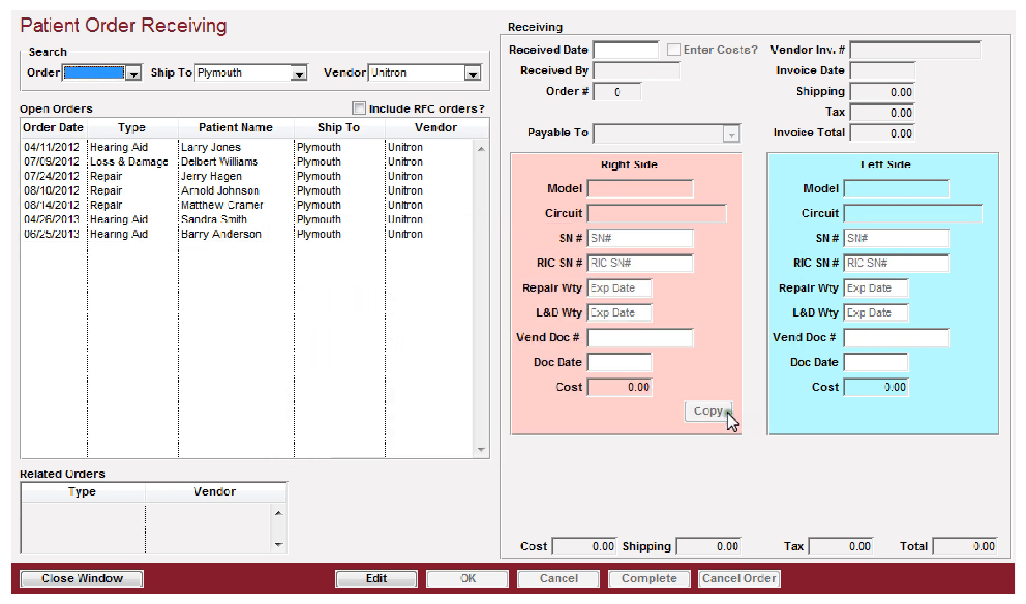
# Step: Close the receiving window and return to the patient's record in the Patient Management Suite
pyautogui.click(69, 579)
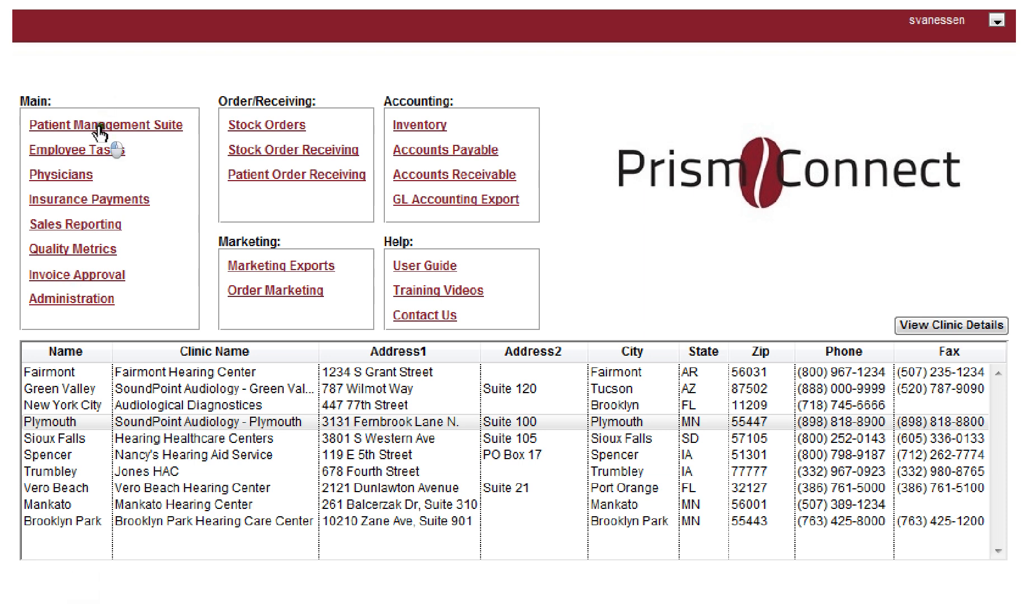
pyautogui.click(98, 126)
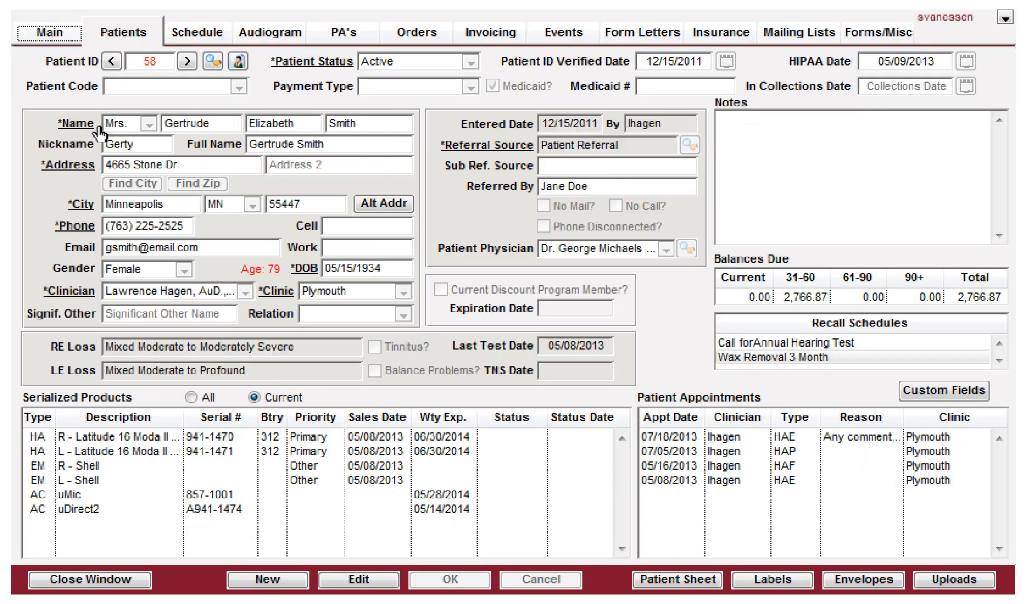
# Step: Open the patient's repair invoice 2130 for editing
pyautogui.click(500, 34)
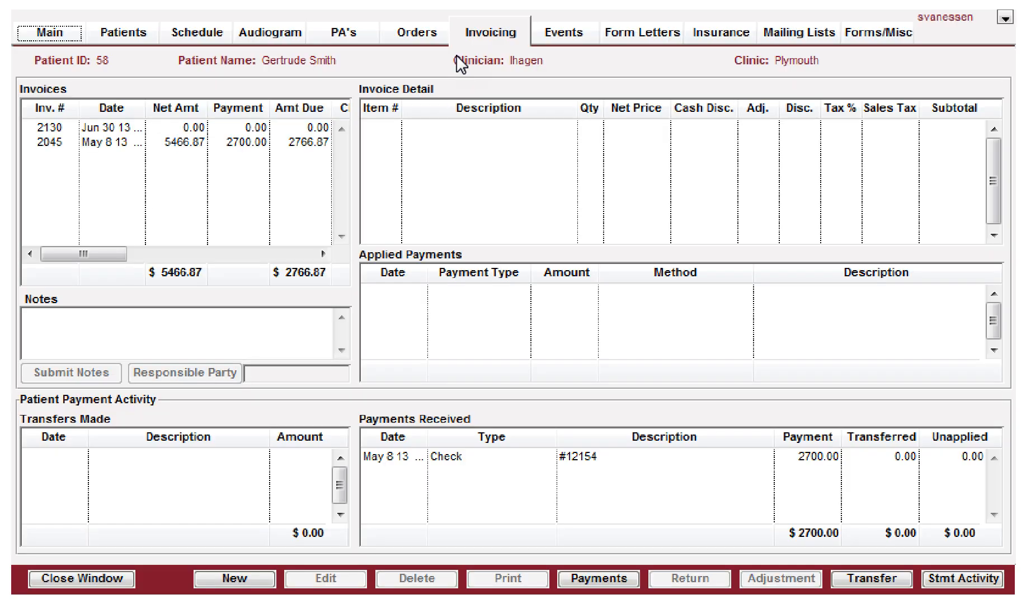
pyautogui.click(112, 123)
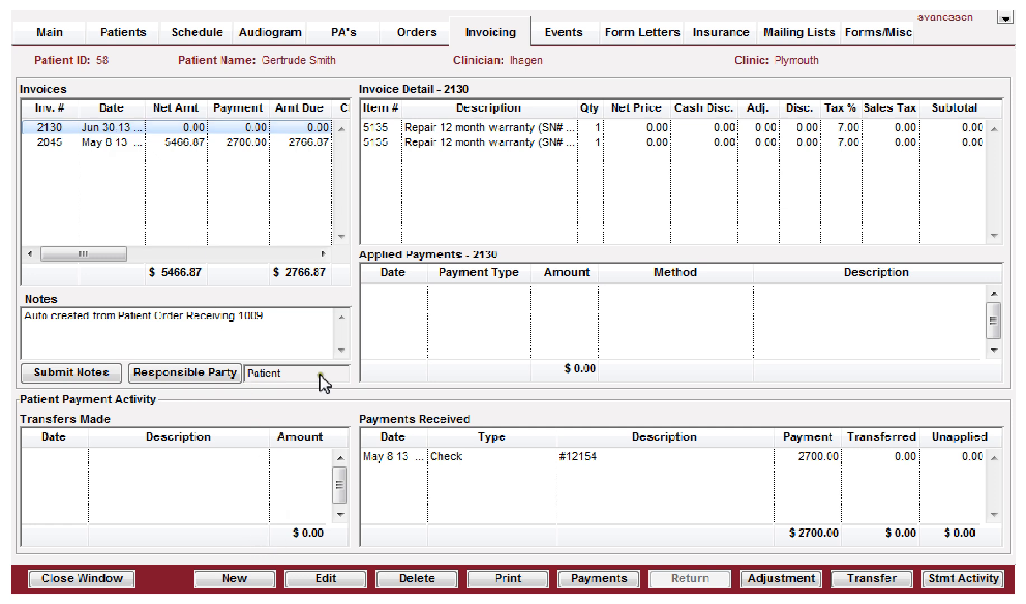
pyautogui.click(185, 126)
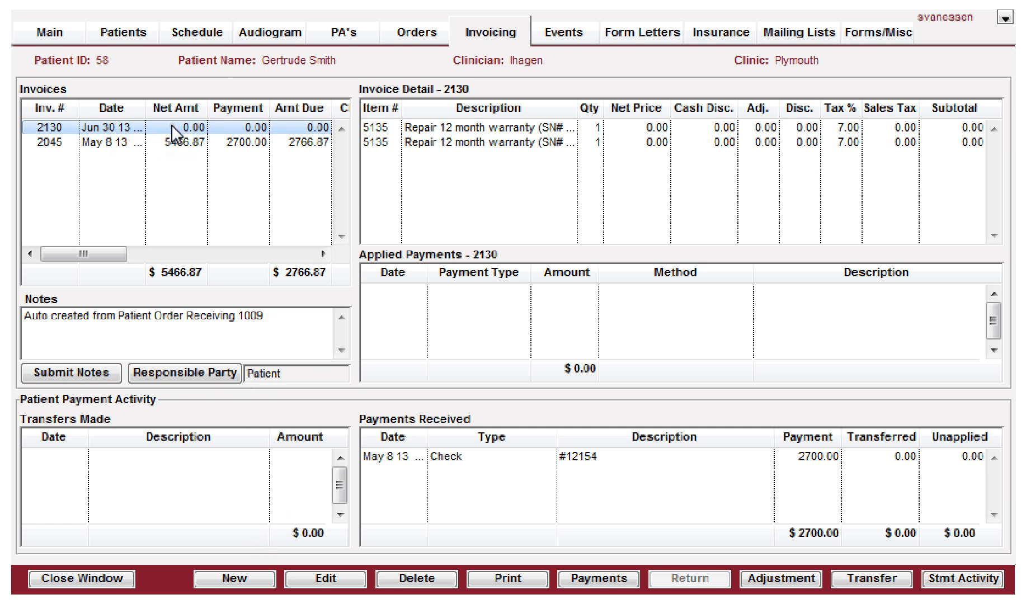
pyautogui.click(494, 141)
pyautogui.click(459, 126)
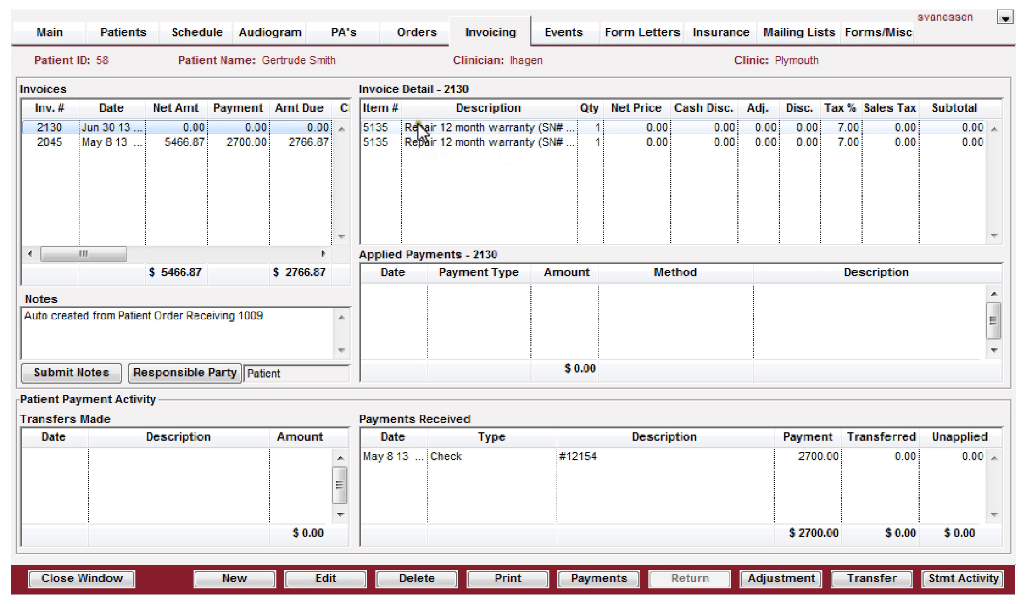
pyautogui.click(628, 131)
pyautogui.click(314, 576)
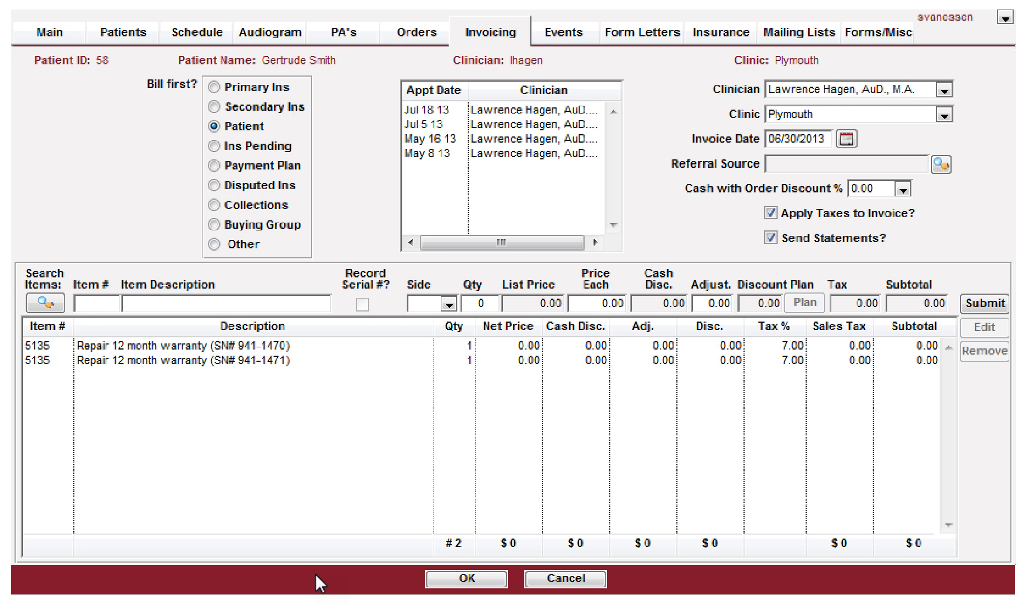
# Step: Set the price of the repair line for SN# 941-1470 to 50.00
pyautogui.click(278, 345)
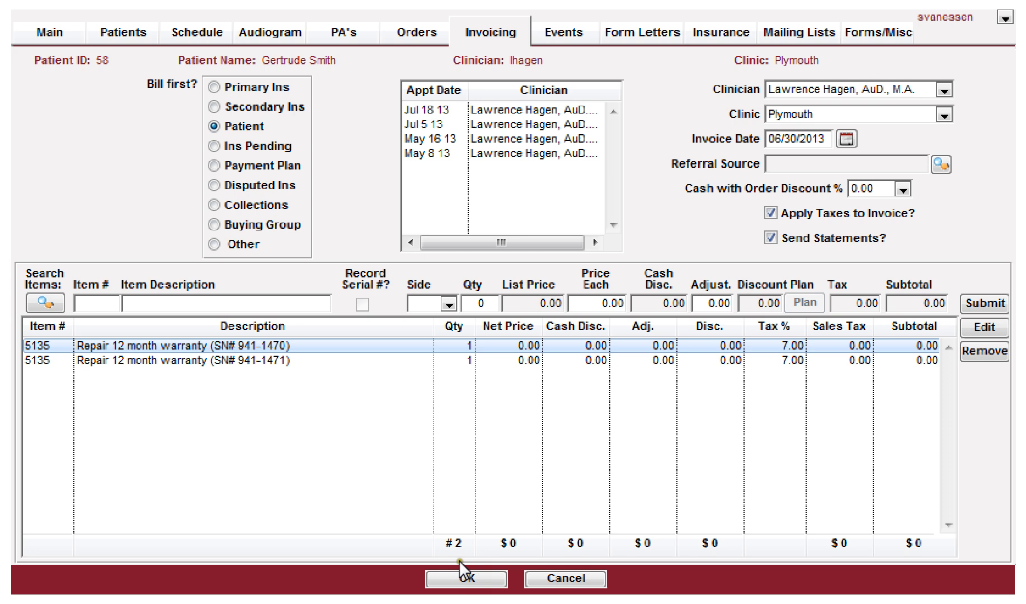
pyautogui.click(986, 328)
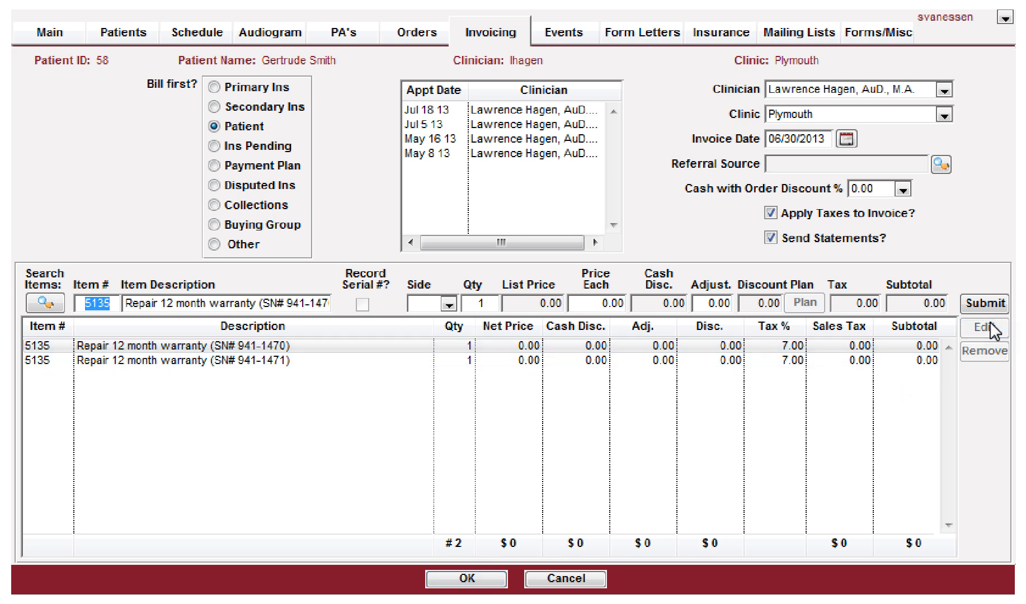
pyautogui.press('Tab')
pyautogui.press('Tab')
pyautogui.press('Tab')
pyautogui.press('Tab')
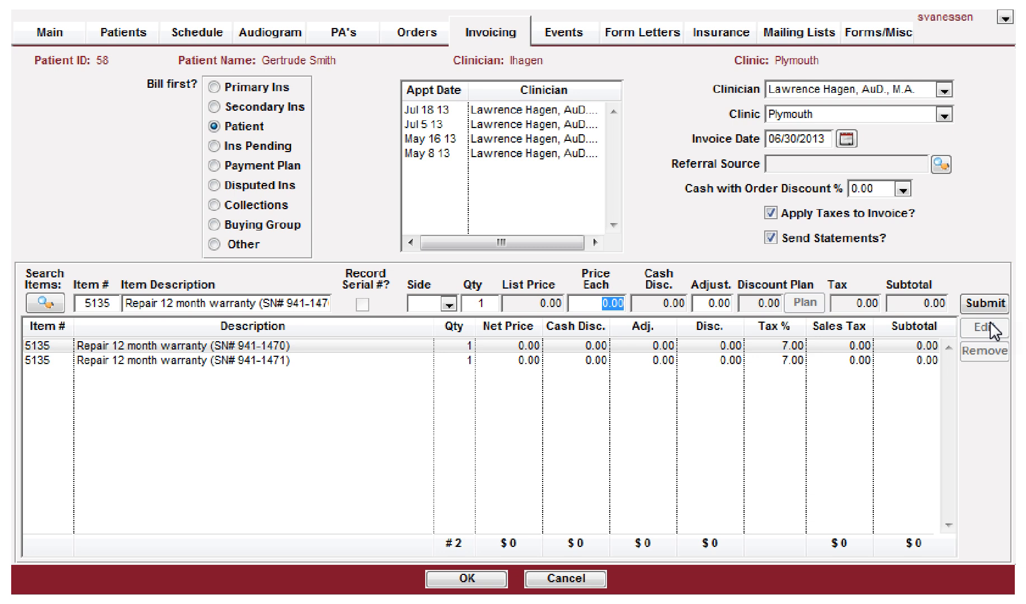
pyautogui.write('50')
pyautogui.press('Tab')
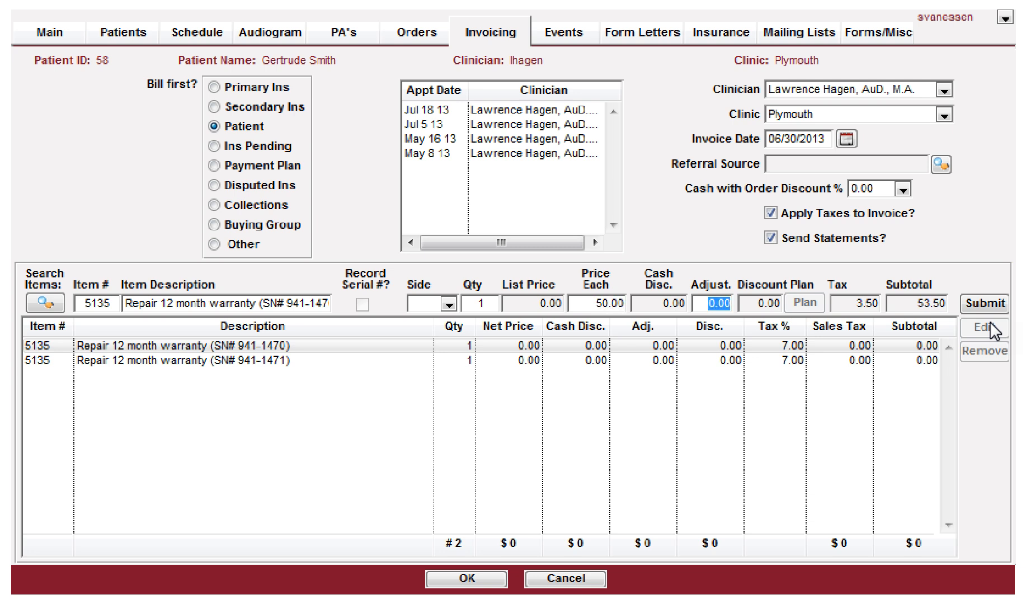
pyautogui.press('Tab')
pyautogui.press('Return')
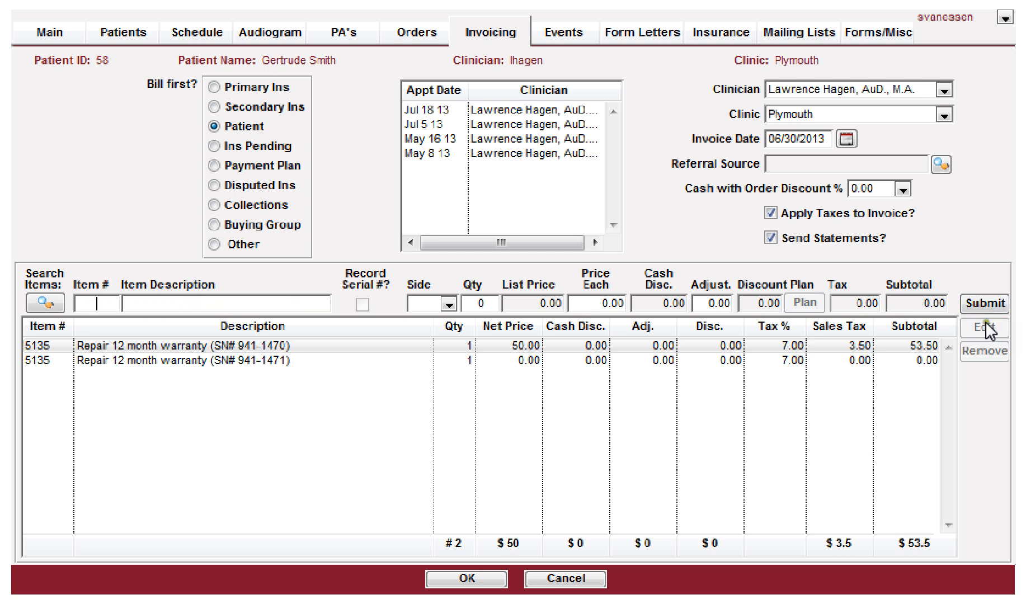
# Step: Set the price of the repair line for SN# 941-1471 to 75.00 and save the invoice
pyautogui.click(925, 361)
pyautogui.click(983, 328)
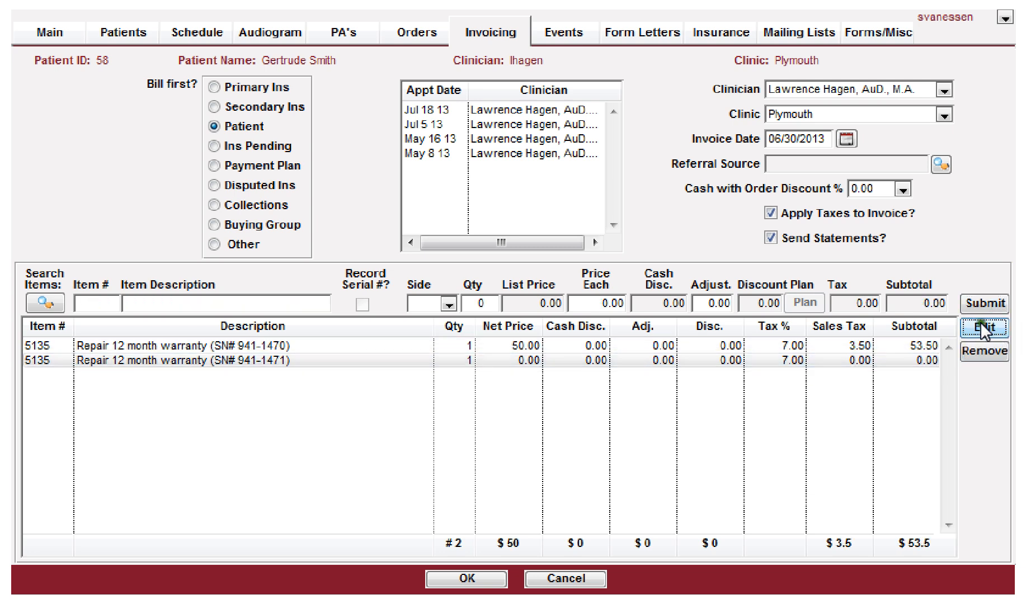
pyautogui.press('Tab')
pyautogui.press('Tab')
pyautogui.press('Tab')
pyautogui.press('Tab')
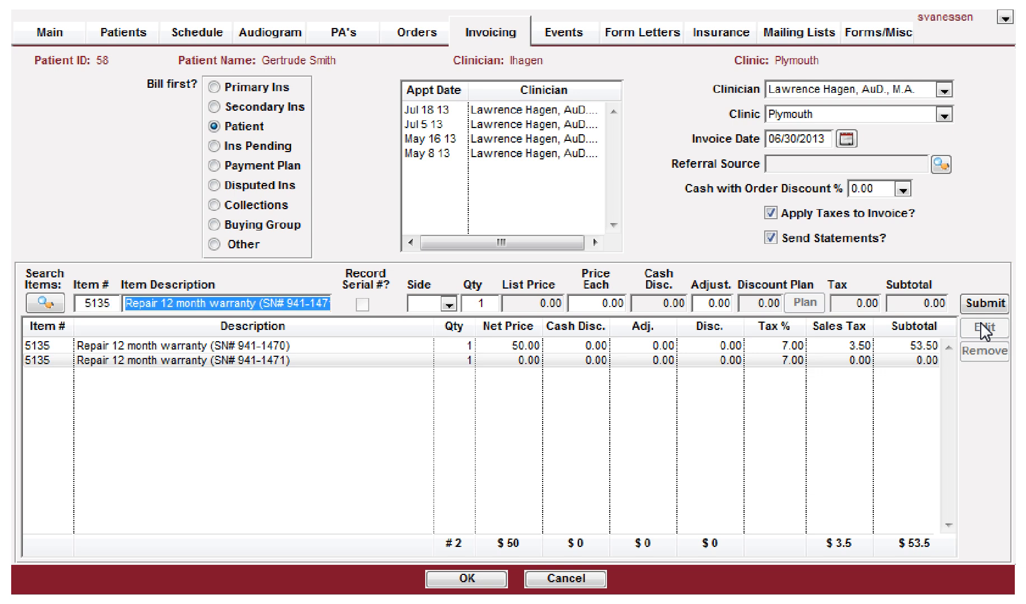
pyautogui.write('75')
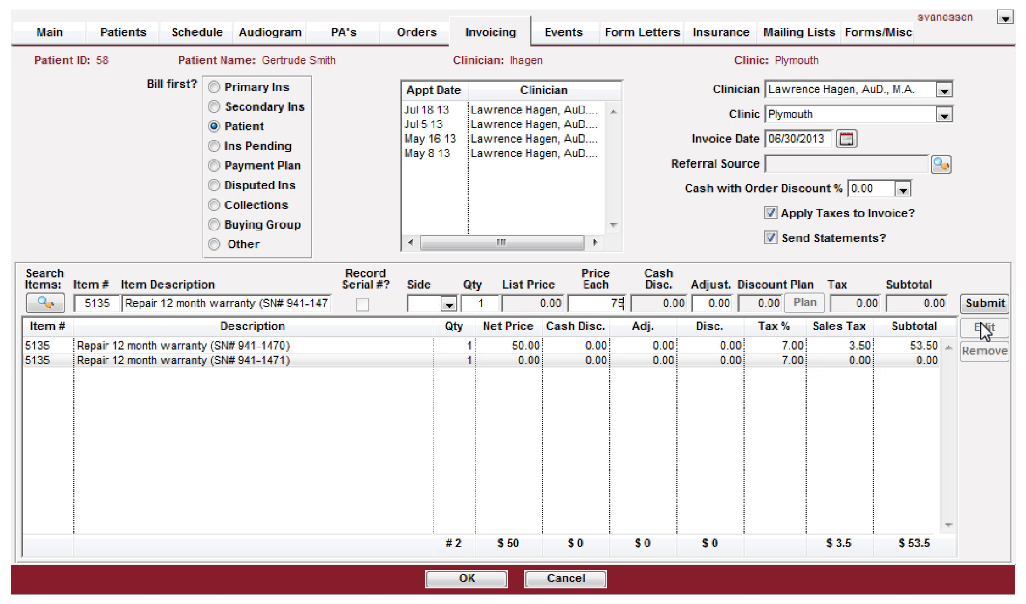
pyautogui.press('Tab')
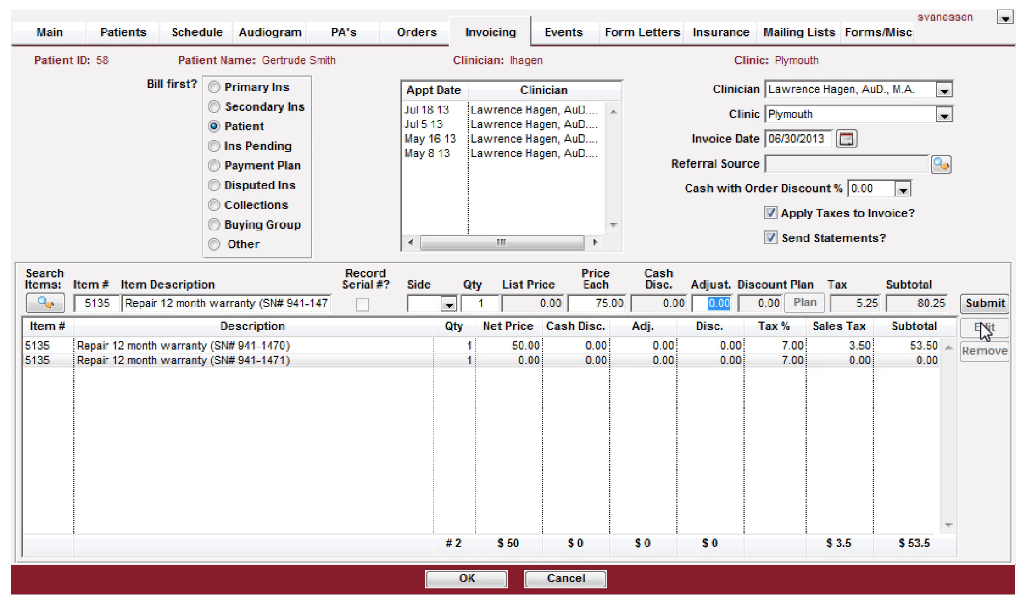
pyautogui.click(985, 303)
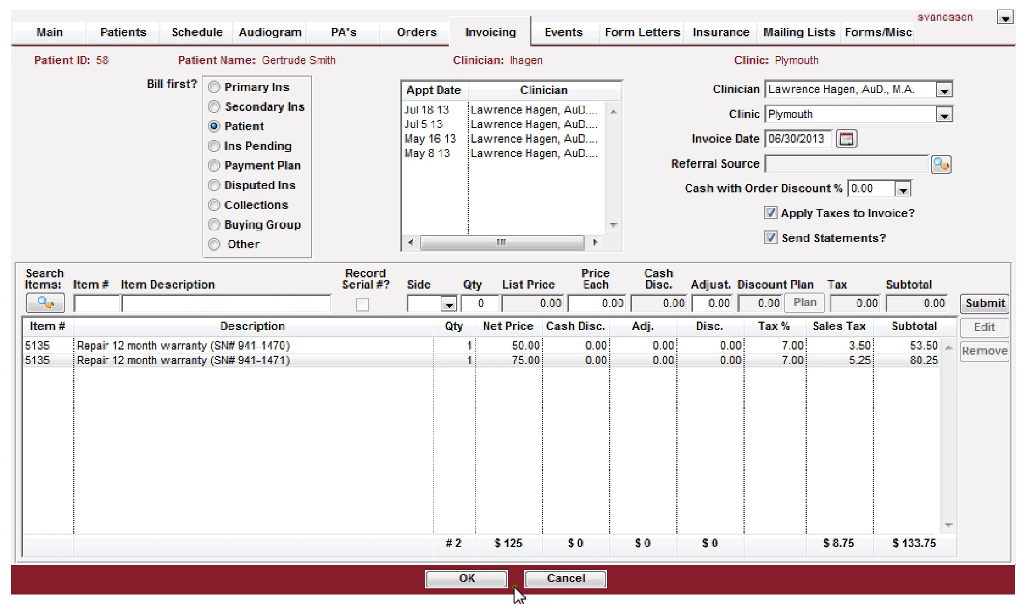
pyautogui.click(465, 580)
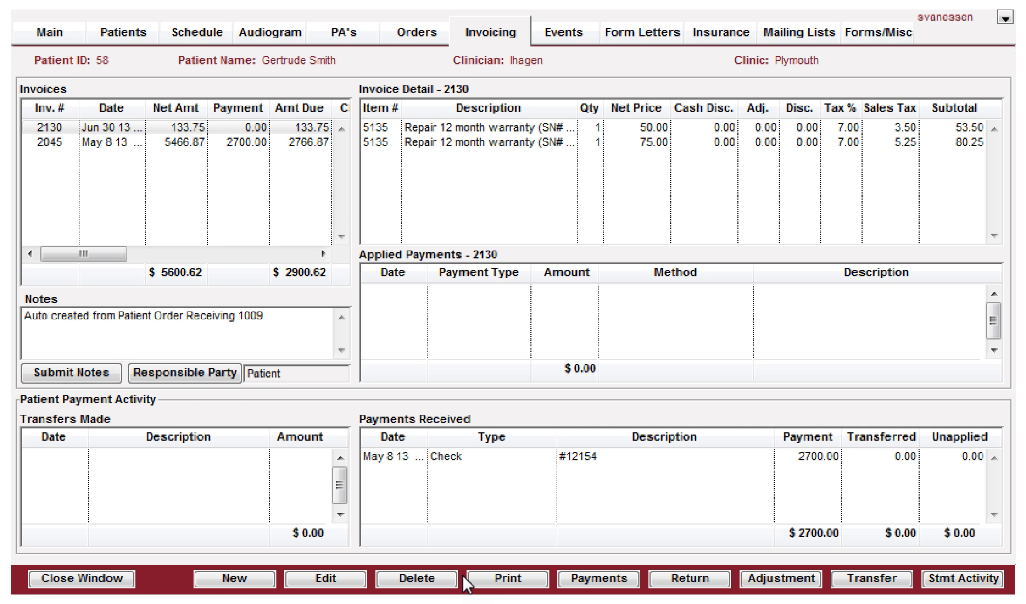
# Step: Preview the printed invoice 2130, review its totals, and close the preview
pyautogui.click(485, 576)
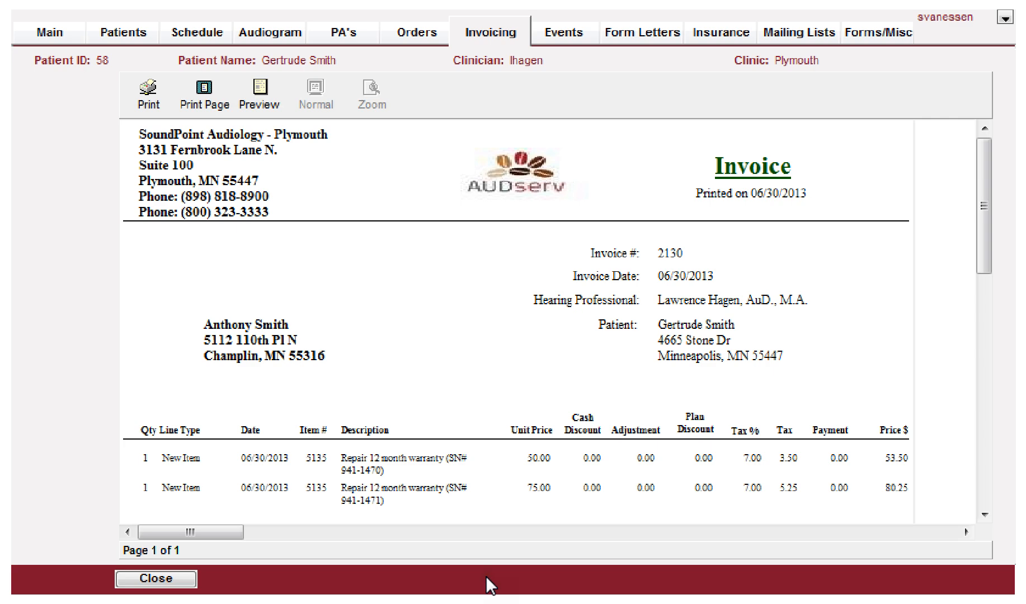
pyautogui.scroll(-3, 487, 408)
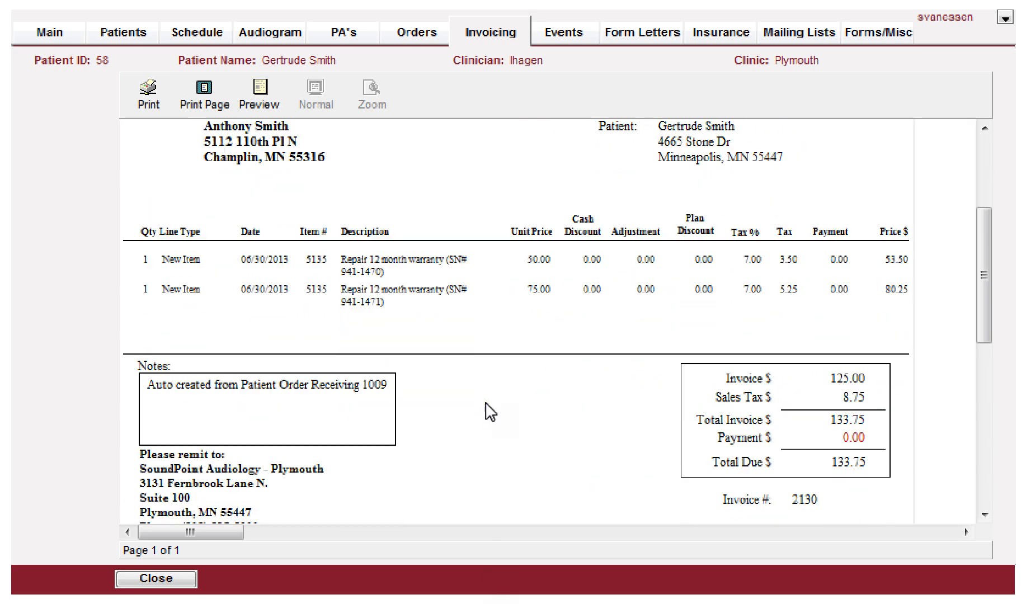
pyautogui.click(154, 579)
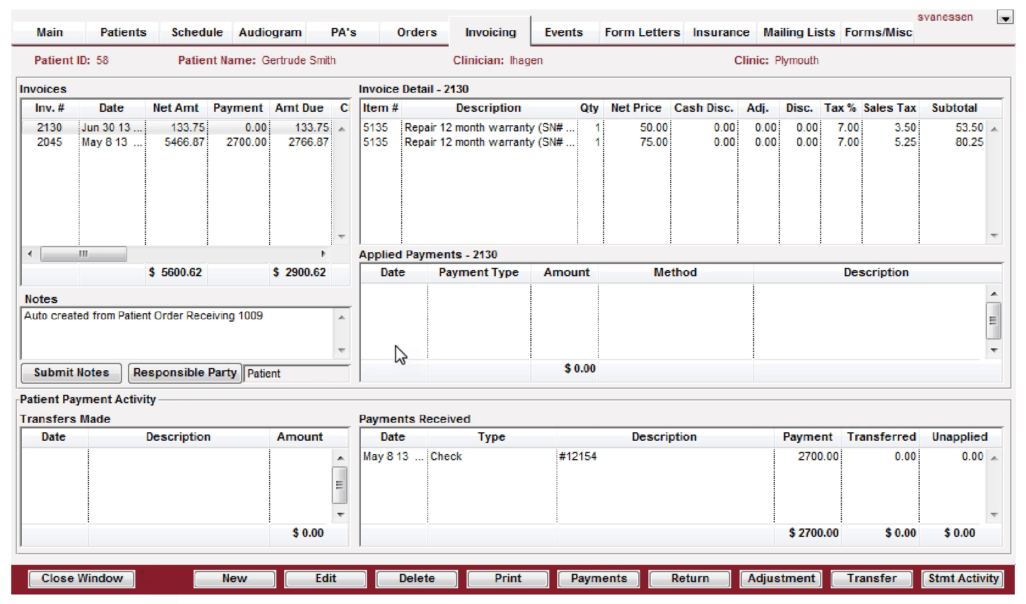